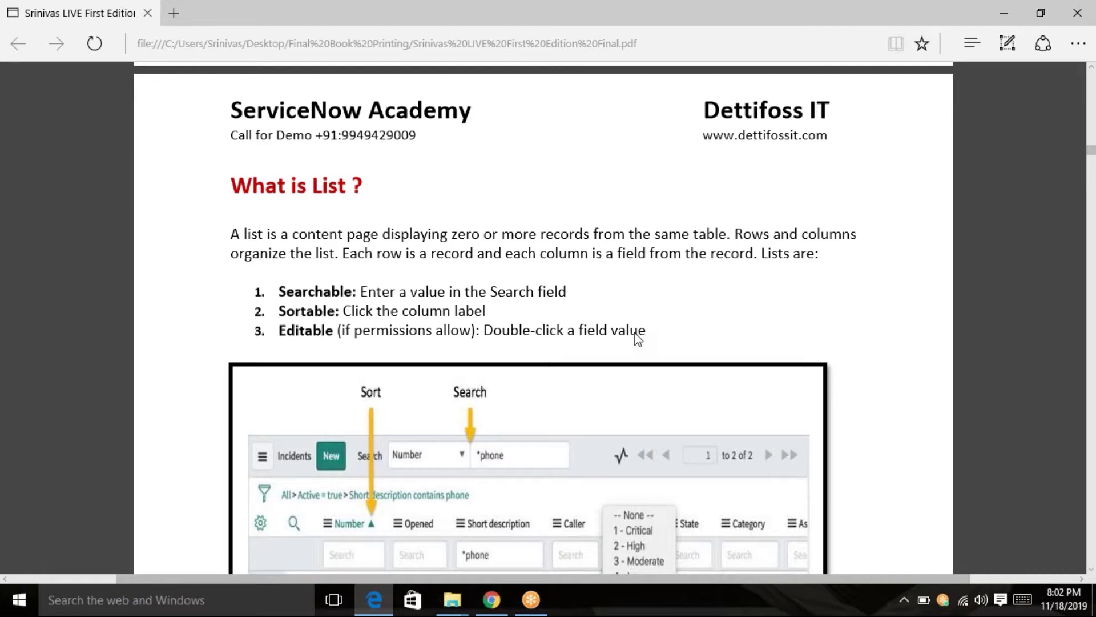
# Step: Switch to the ServiceNow instance in Chrome, filter the navigator by "incident" and open the list of all incidents
pyautogui.click(492, 599)
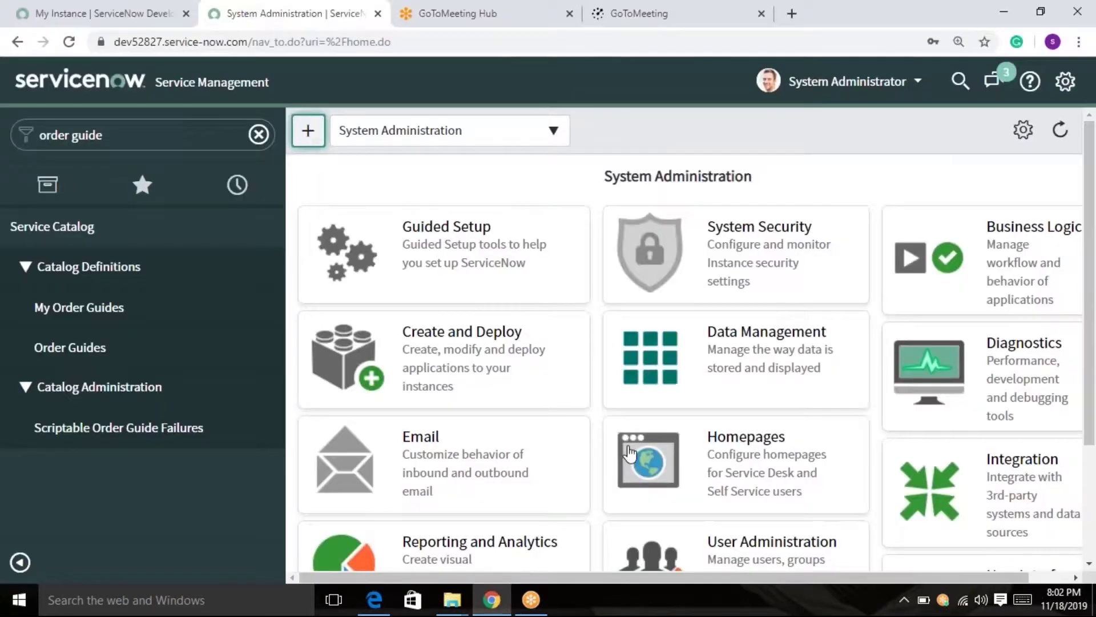
pyautogui.click(154, 137)
pyautogui.write('in')
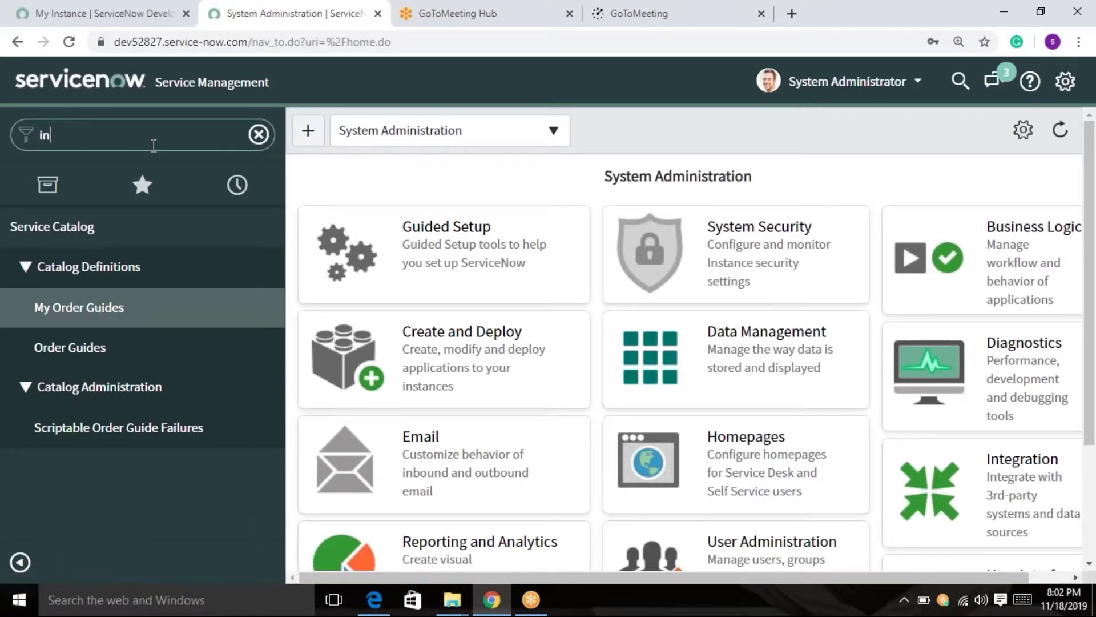
pyautogui.write('cideny')
pyautogui.press('BackSpace')
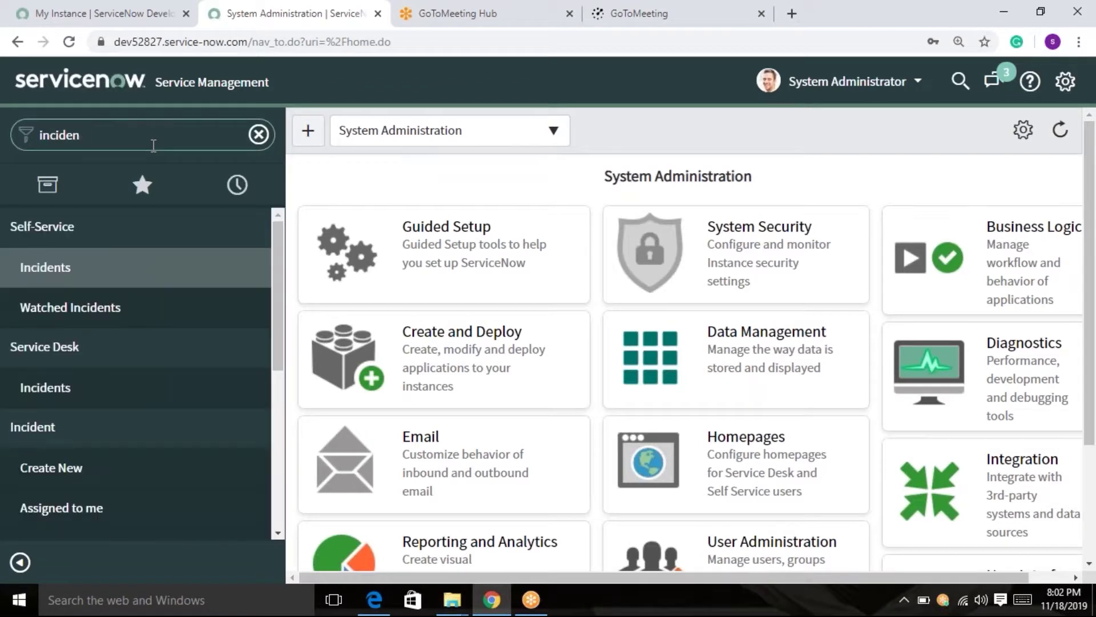
pyautogui.write('t')
pyautogui.scroll(-3, 59, 303)
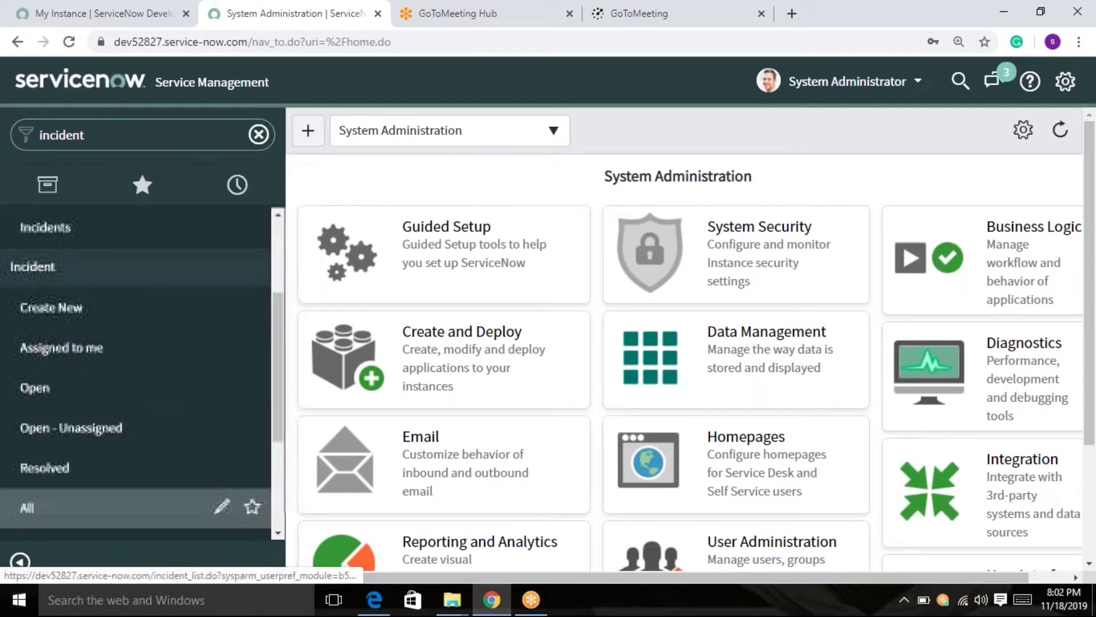
pyautogui.click(57, 506)
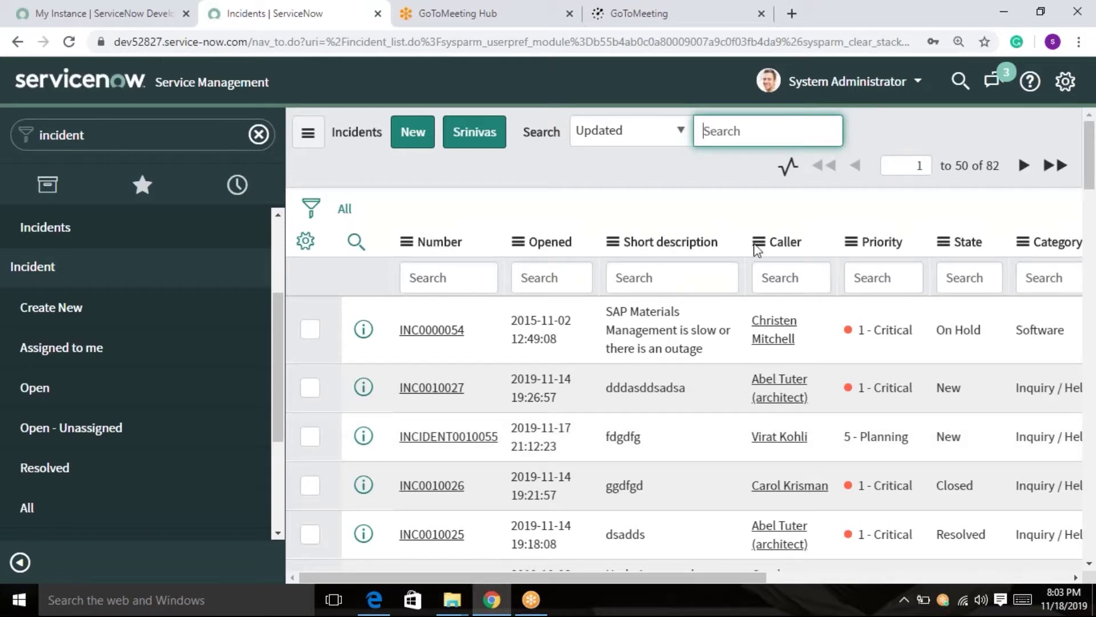
# Step: Search the incident list on the Priority field for 1
pyautogui.click(678, 142)
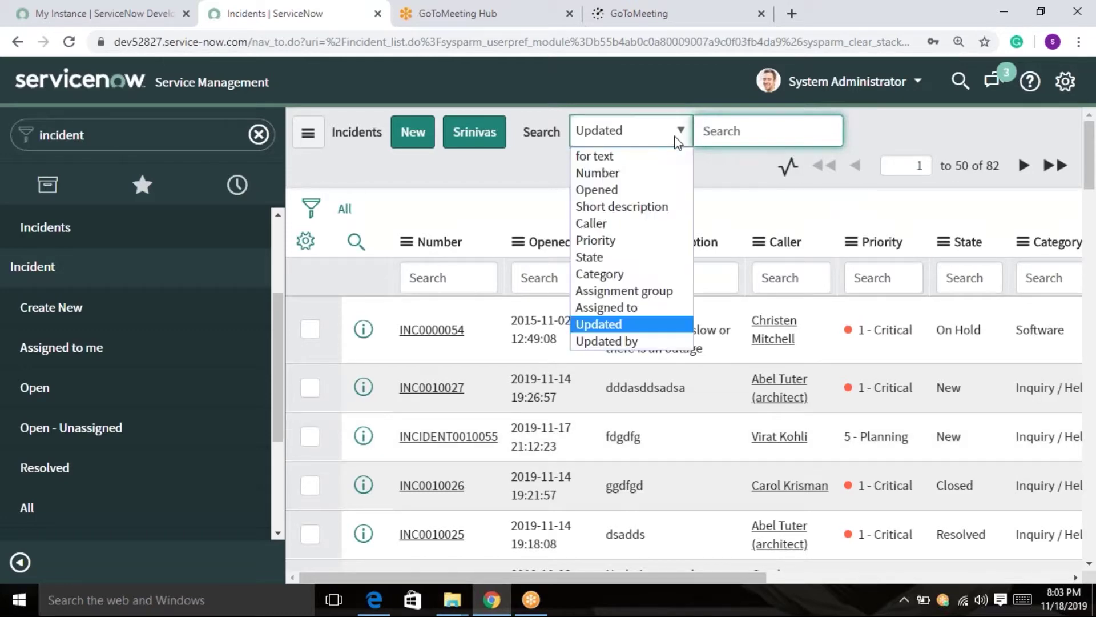
pyautogui.click(594, 240)
pyautogui.click(741, 124)
pyautogui.write('1')
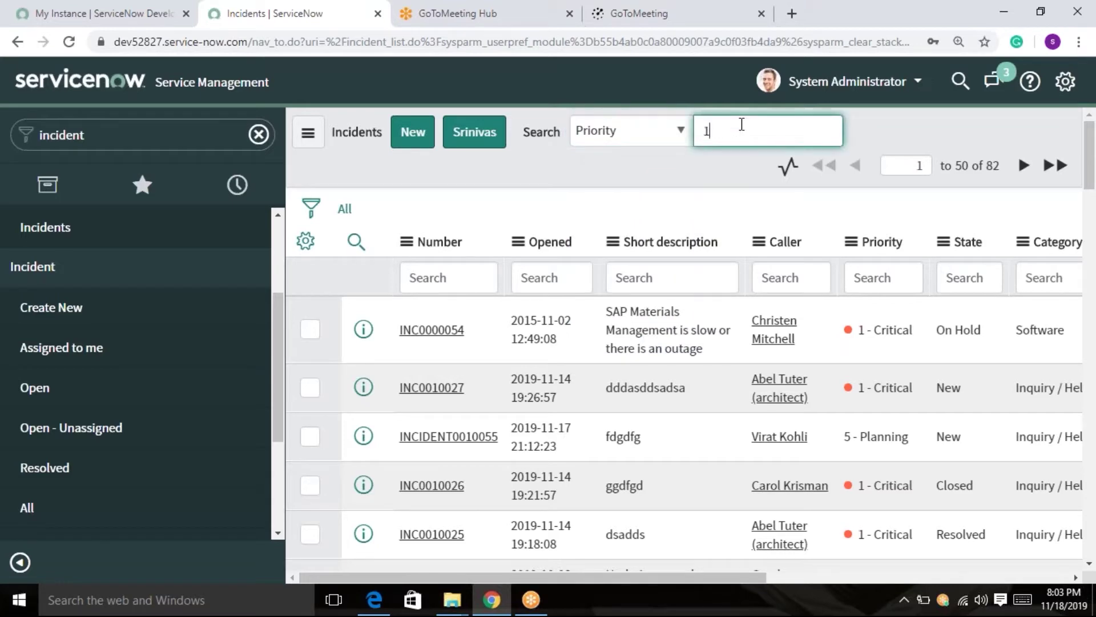
pyautogui.press('Return')
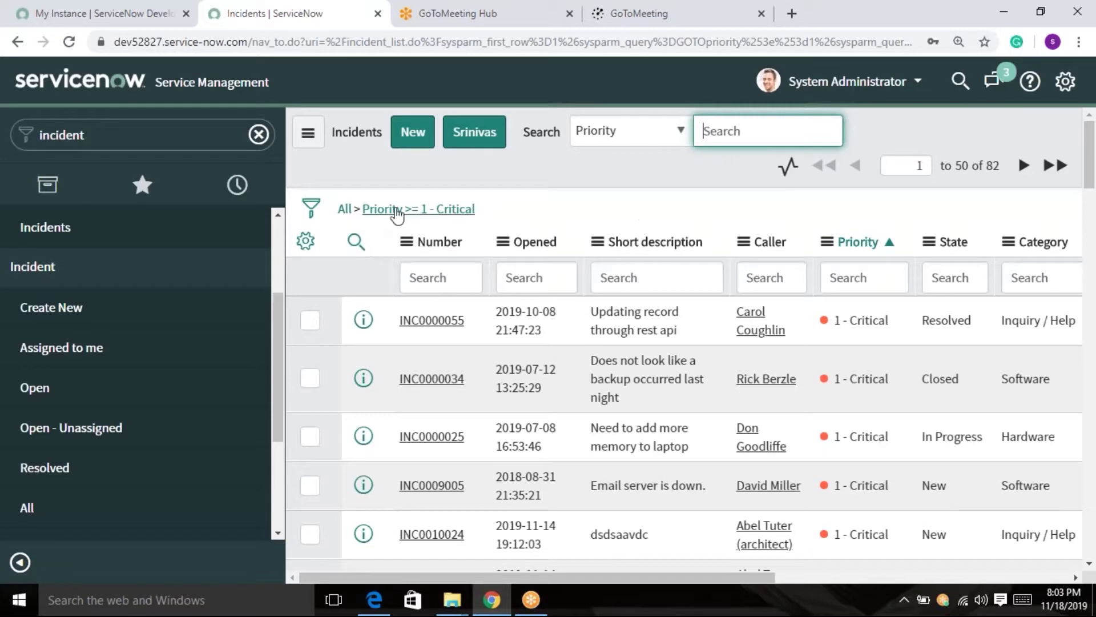
# Step: Clear the current list filter and start a new filter with the condition Active is true
pyautogui.click(345, 209)
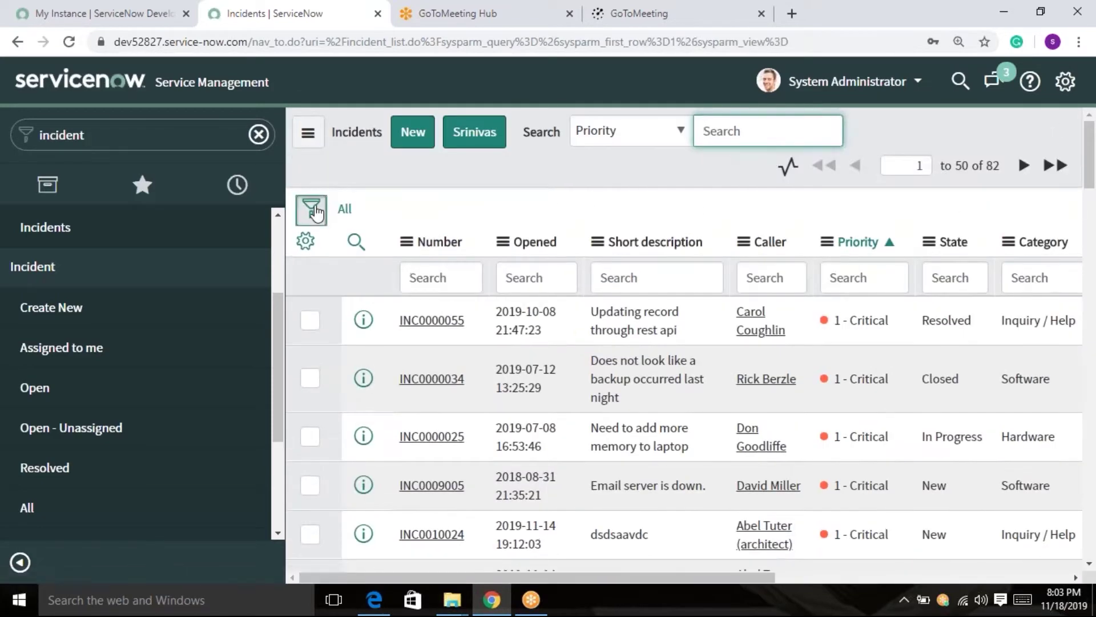
pyautogui.click(315, 211)
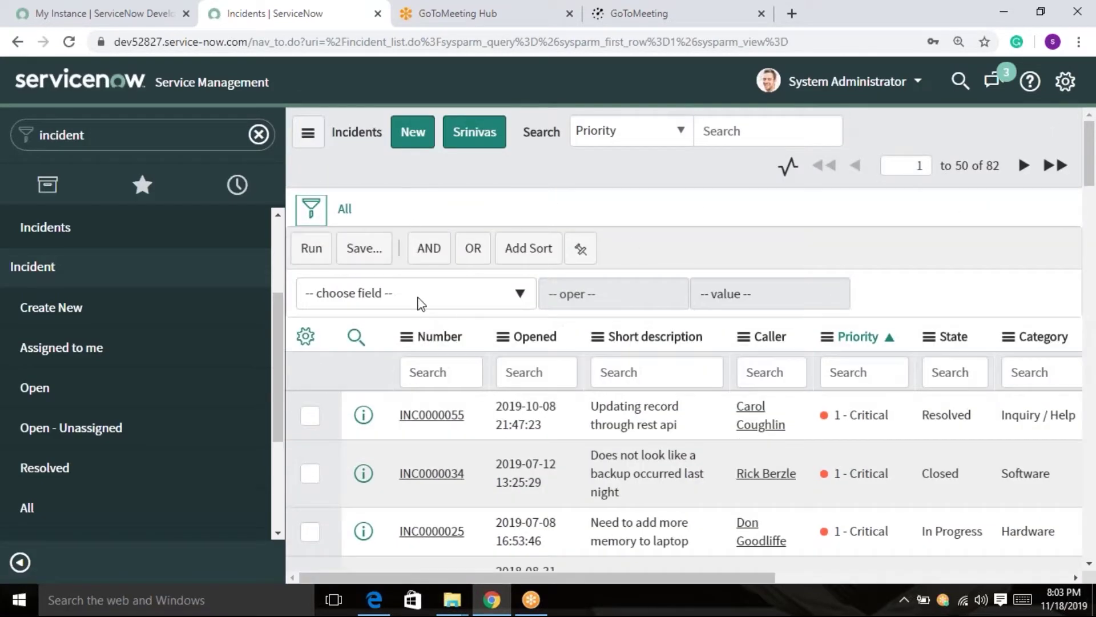
pyautogui.click(518, 292)
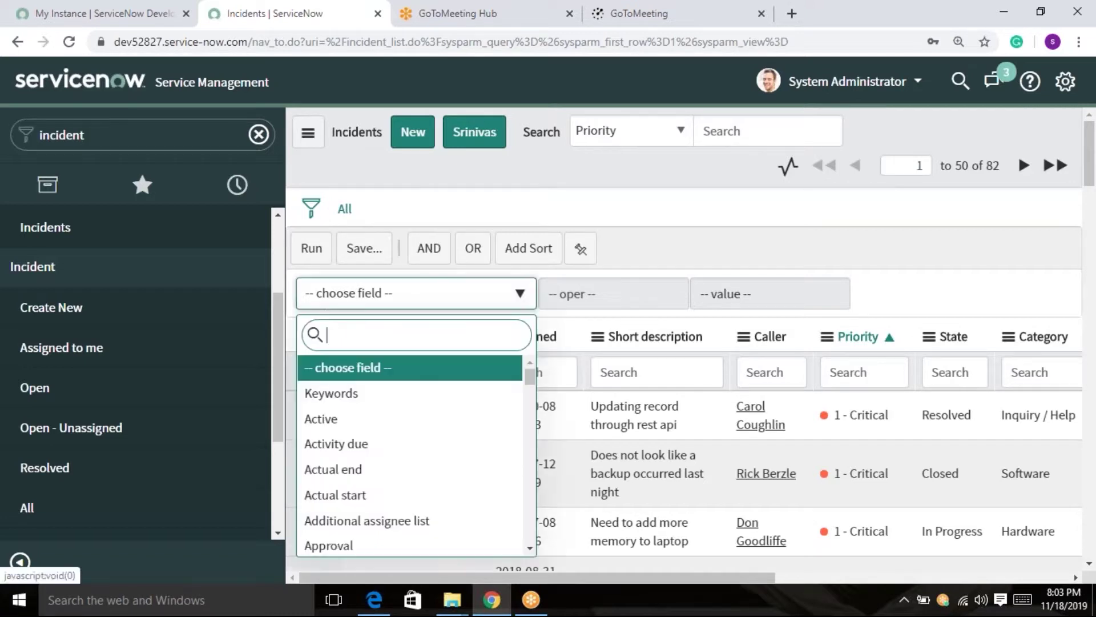
pyautogui.write('act')
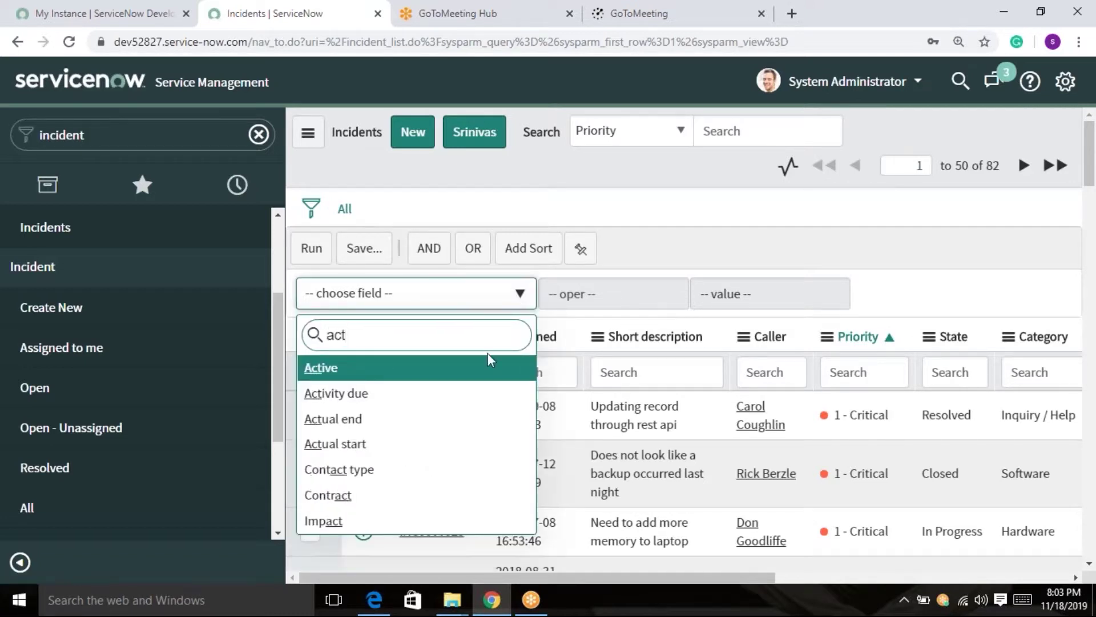
pyautogui.click(478, 380)
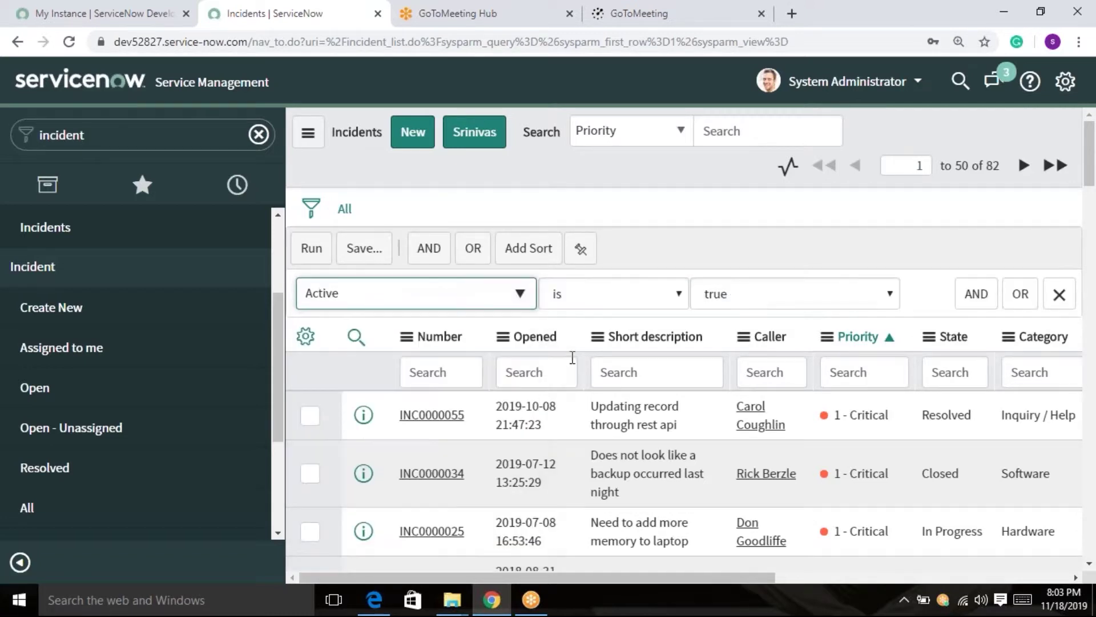
# Step: Add an AND condition to the incident filter with Priority is 1 - Critical
pyautogui.click(976, 293)
pyautogui.click(518, 366)
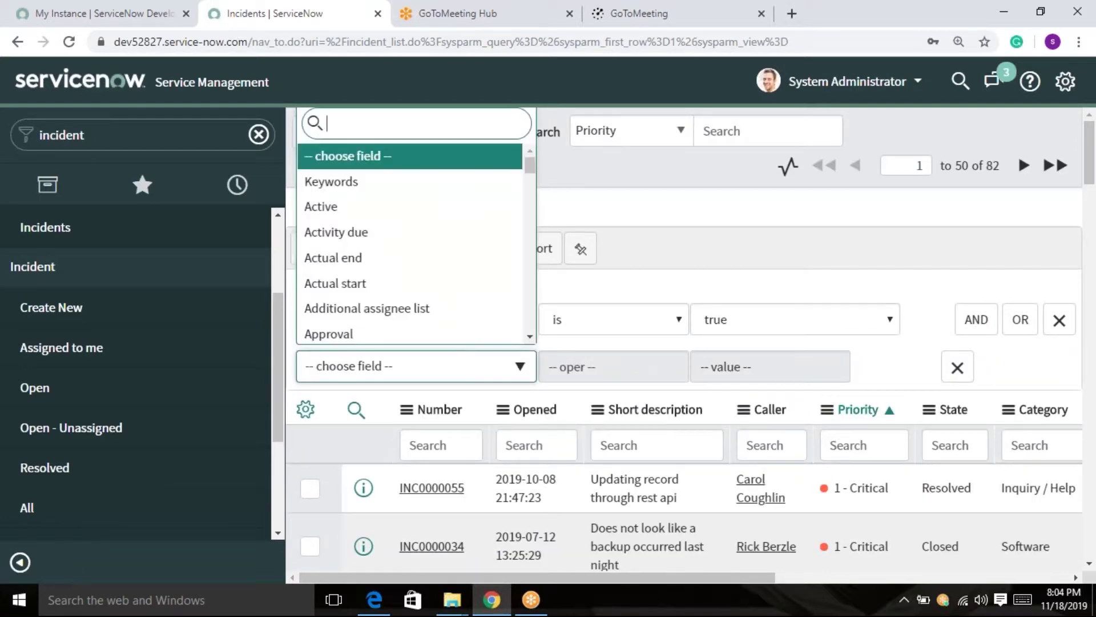
pyautogui.write('pri')
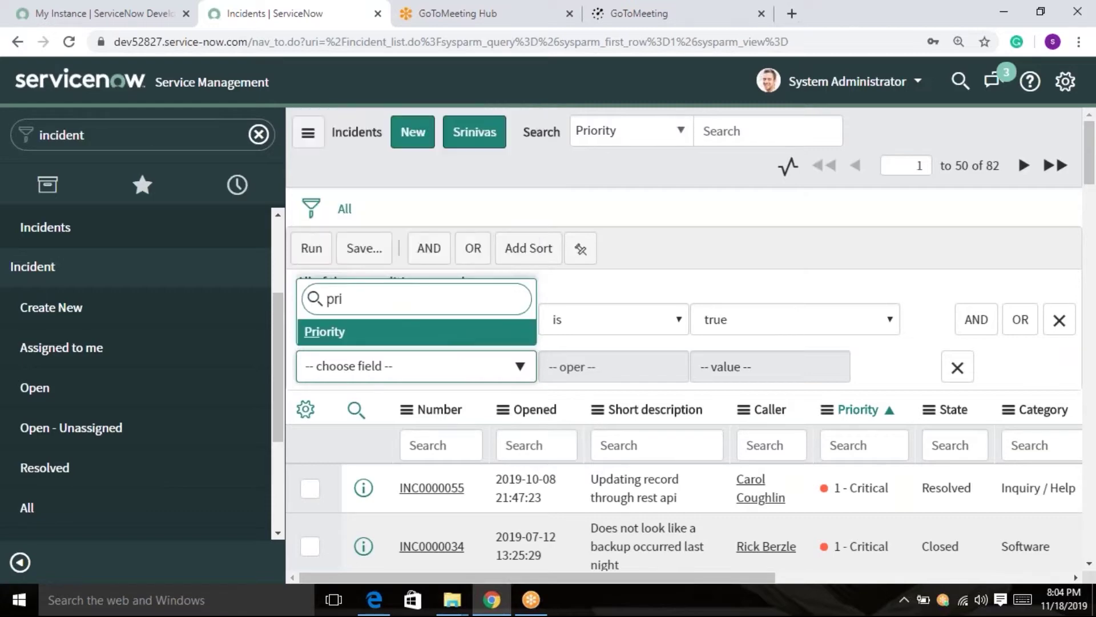
pyautogui.press('Return')
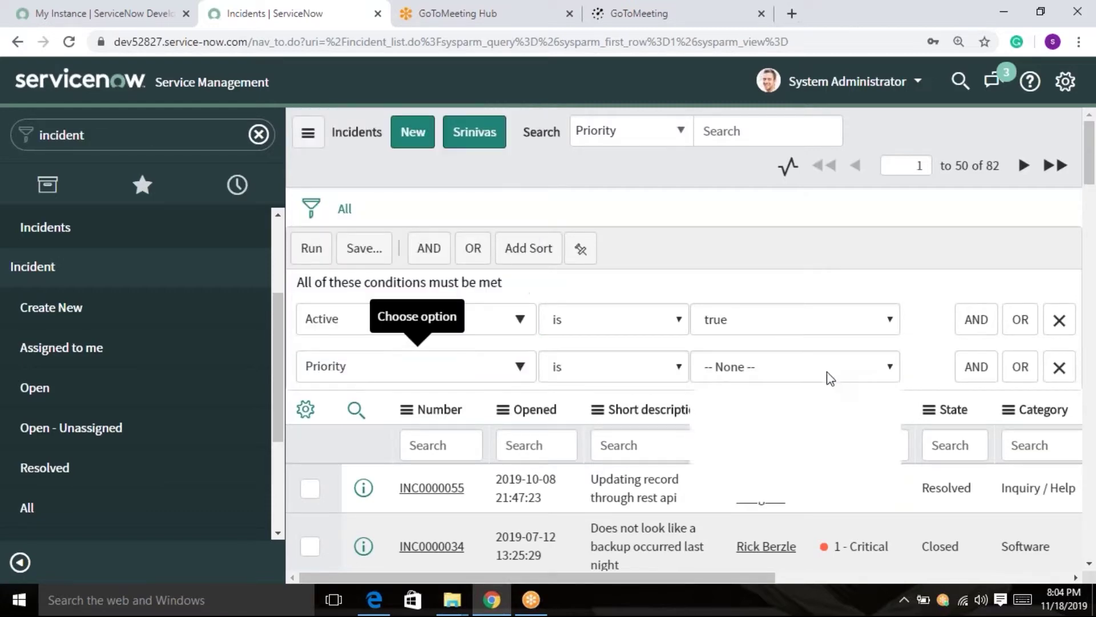
pyautogui.click(828, 372)
pyautogui.click(777, 406)
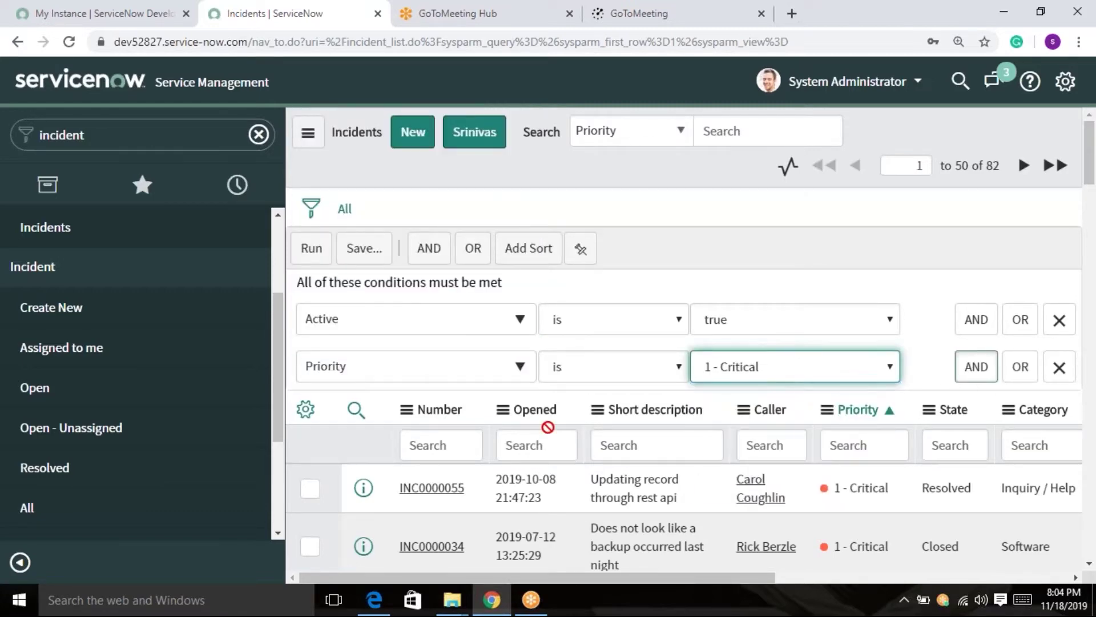
# Step: Add a further AND condition with Category is Software and run the incident filter
pyautogui.click(969, 377)
pyautogui.click(519, 414)
pyautogui.write('cate')
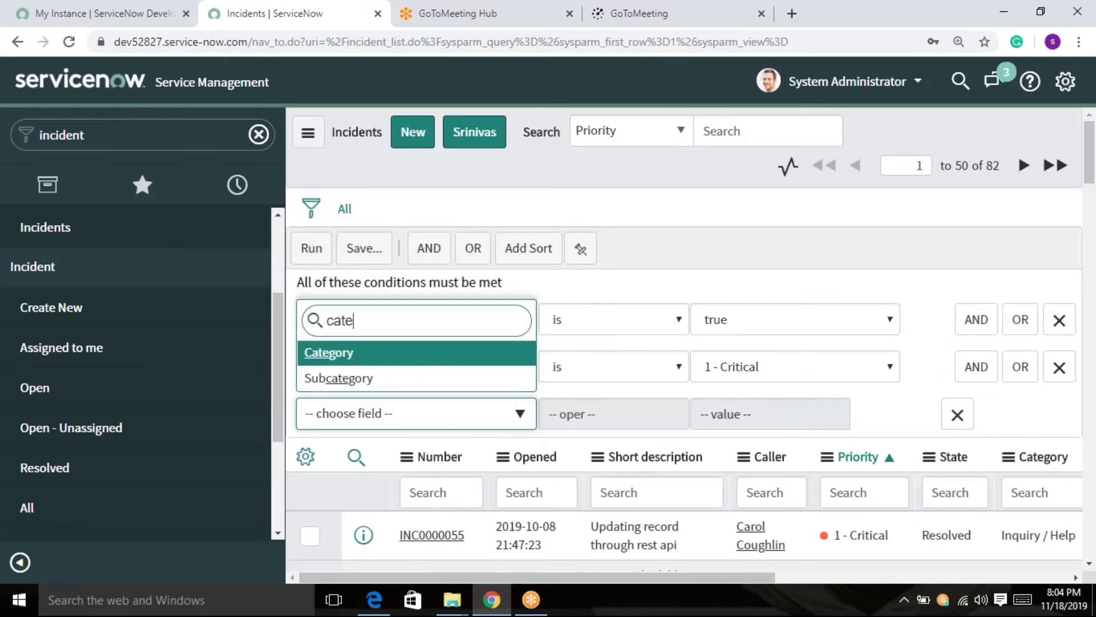
pyautogui.press('Return')
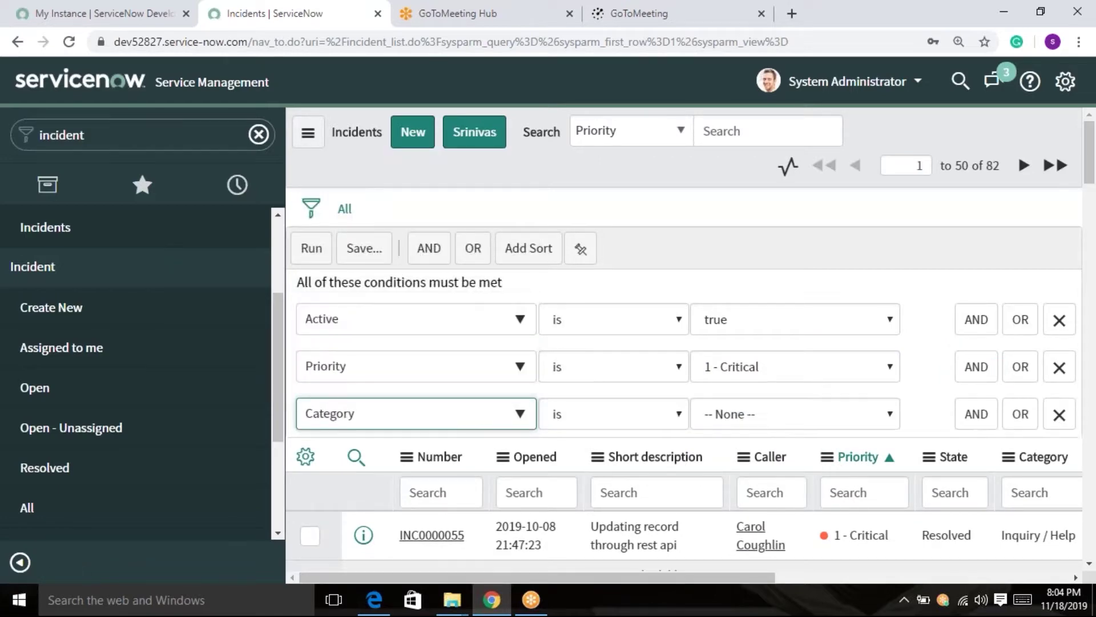
pyautogui.click(817, 413)
pyautogui.click(768, 470)
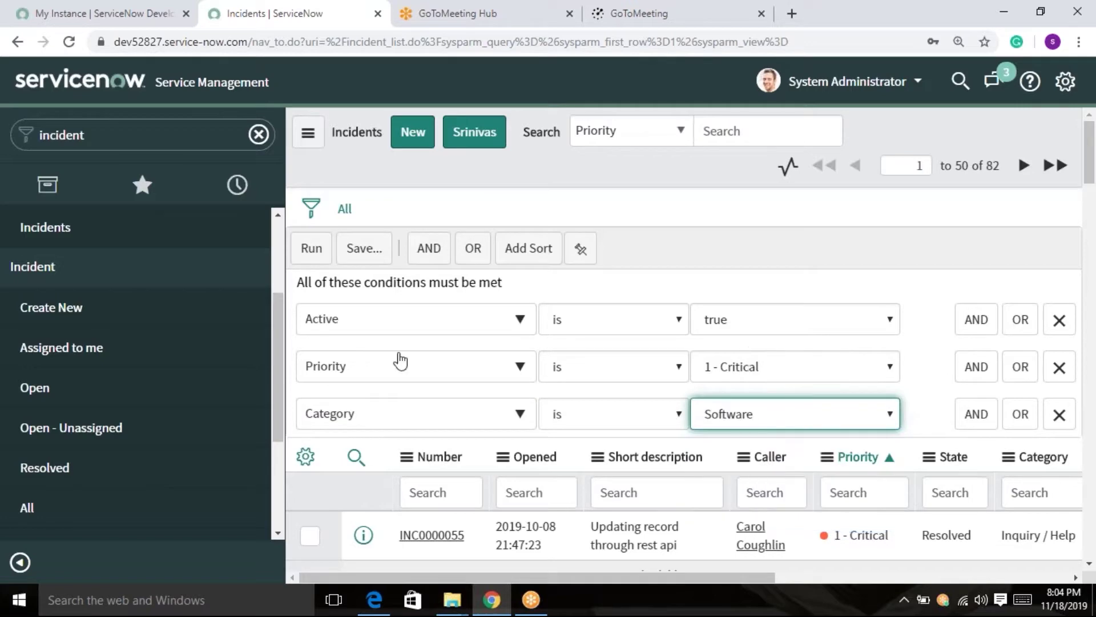
pyautogui.click(310, 248)
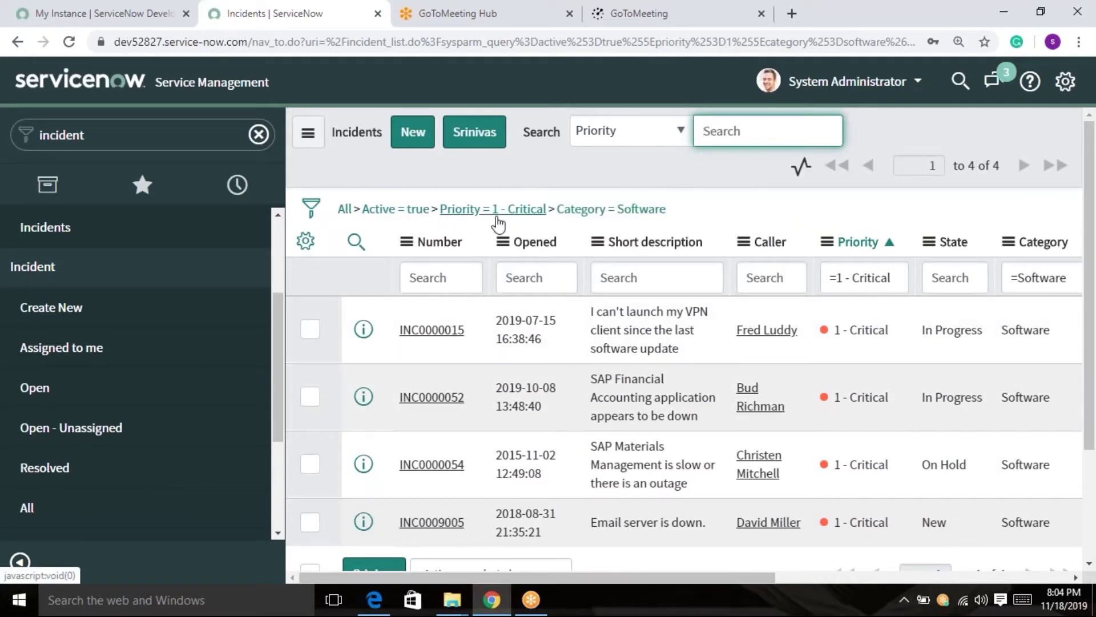
# Step: Remove the Category condition from the incident filter, followed by all remaining conditions
pyautogui.click(551, 210)
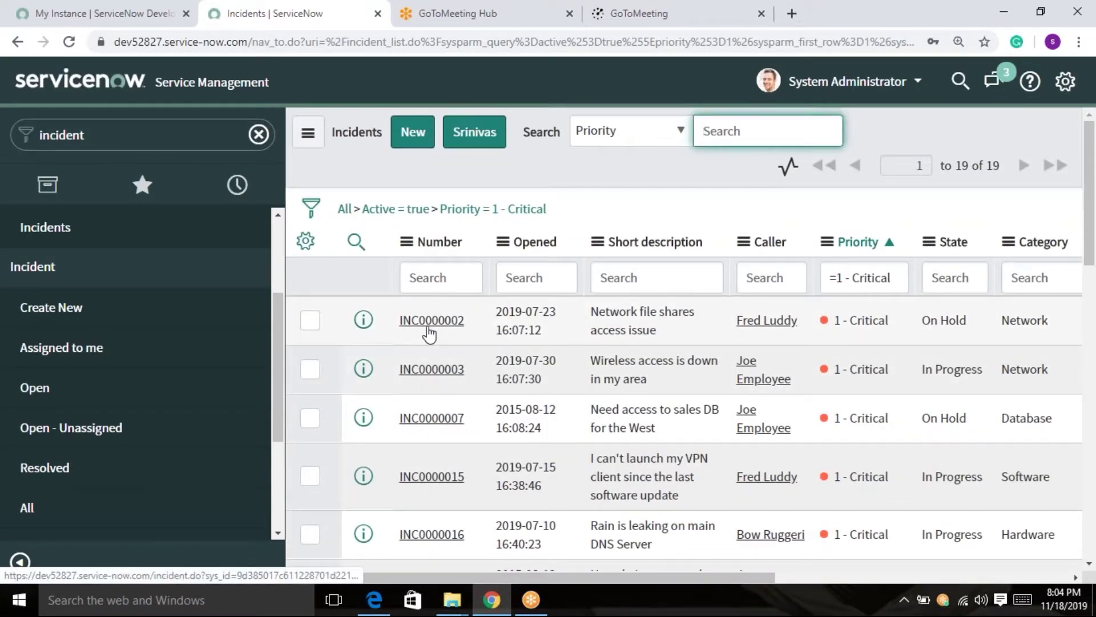
pyautogui.click(343, 209)
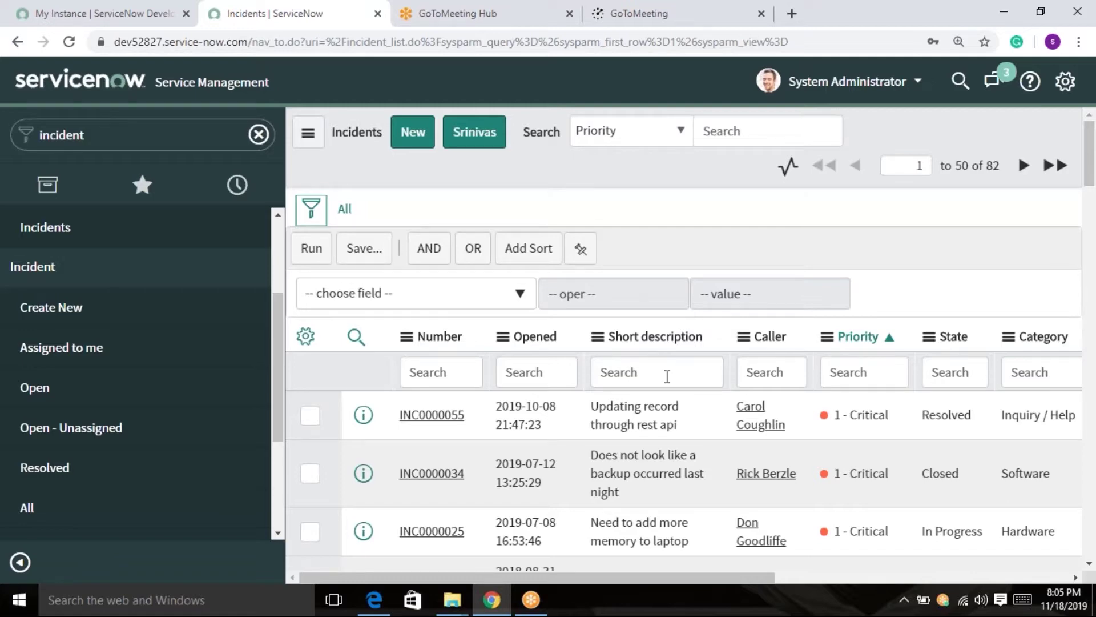
pyautogui.scroll(-1, 667, 380)
pyautogui.scroll(-1, 670, 387)
pyautogui.rightClick(645, 338)
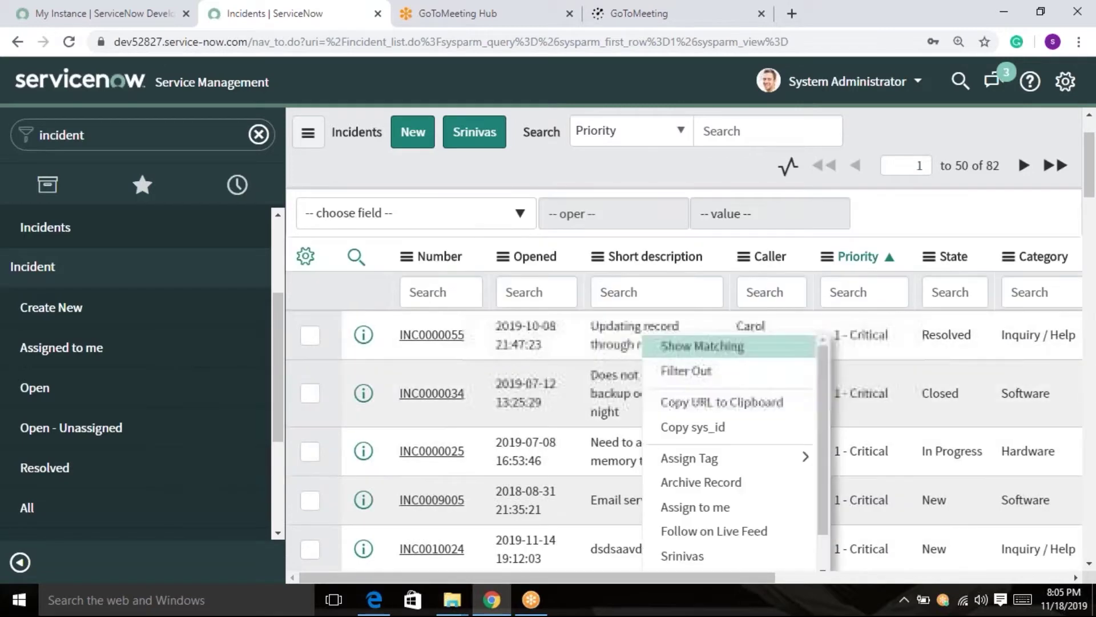
pyautogui.click(378, 425)
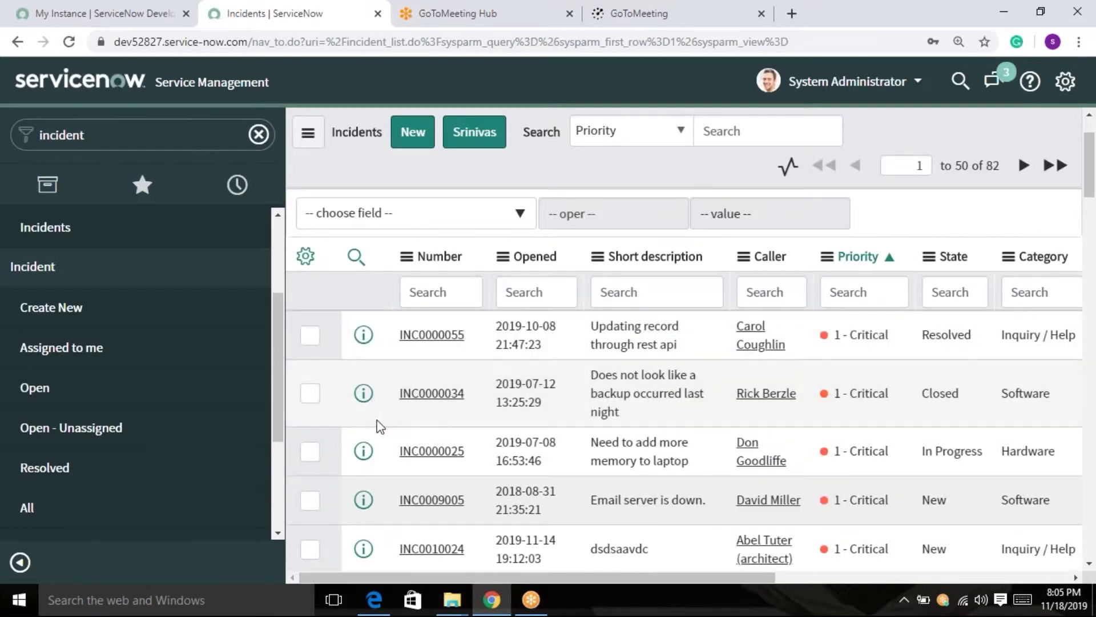
pyautogui.scroll(3, 378, 425)
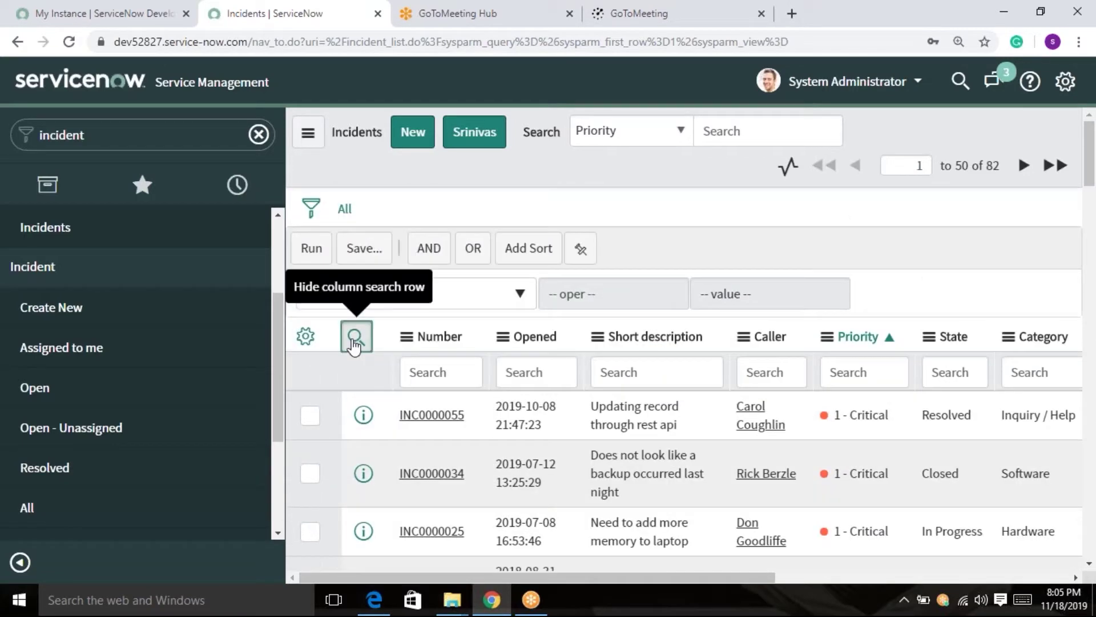
# Step: Hide and show the column search row again, and search the Priority column for 1
pyautogui.click(354, 344)
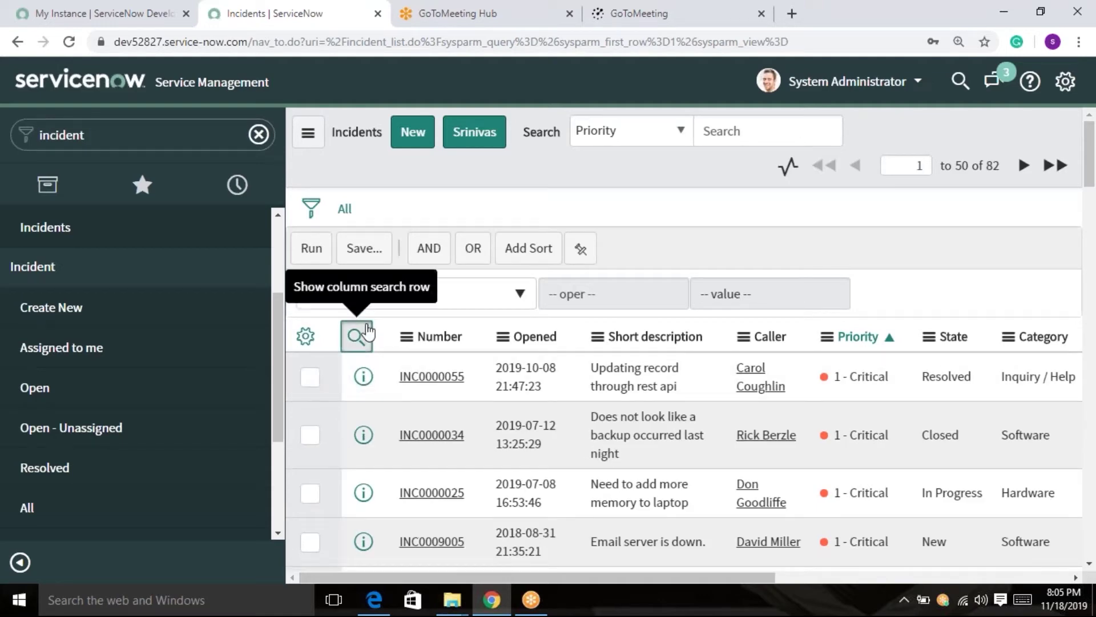
pyautogui.click(367, 331)
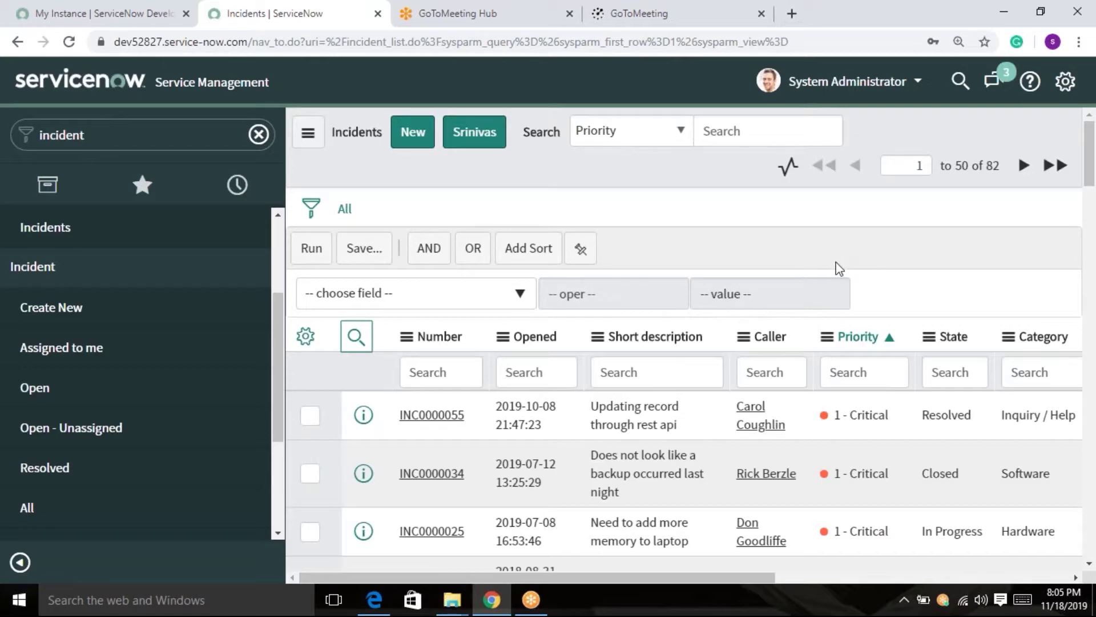
pyautogui.click(873, 376)
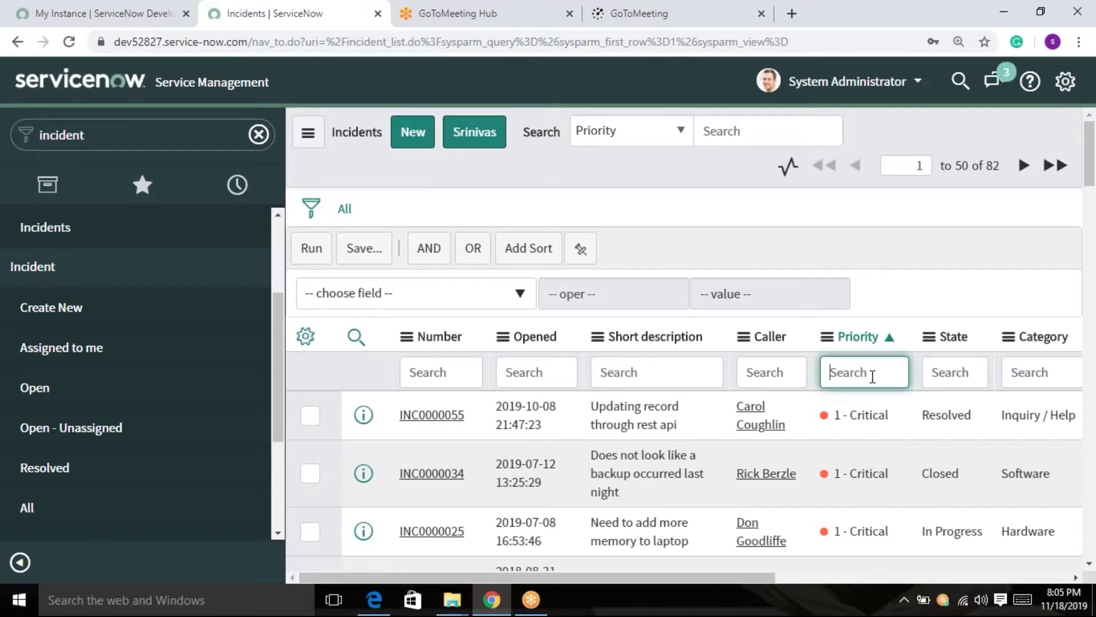
pyautogui.write('1')
pyautogui.press('Return')
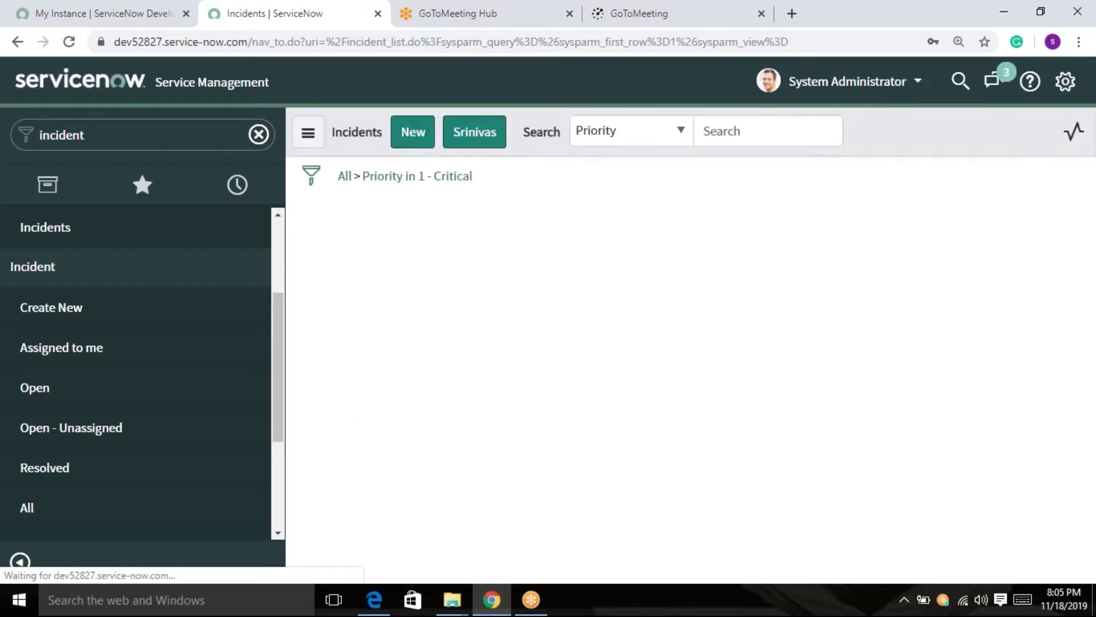
# Step: Narrow the incident list by searching the State column for Closed
pyautogui.click(948, 278)
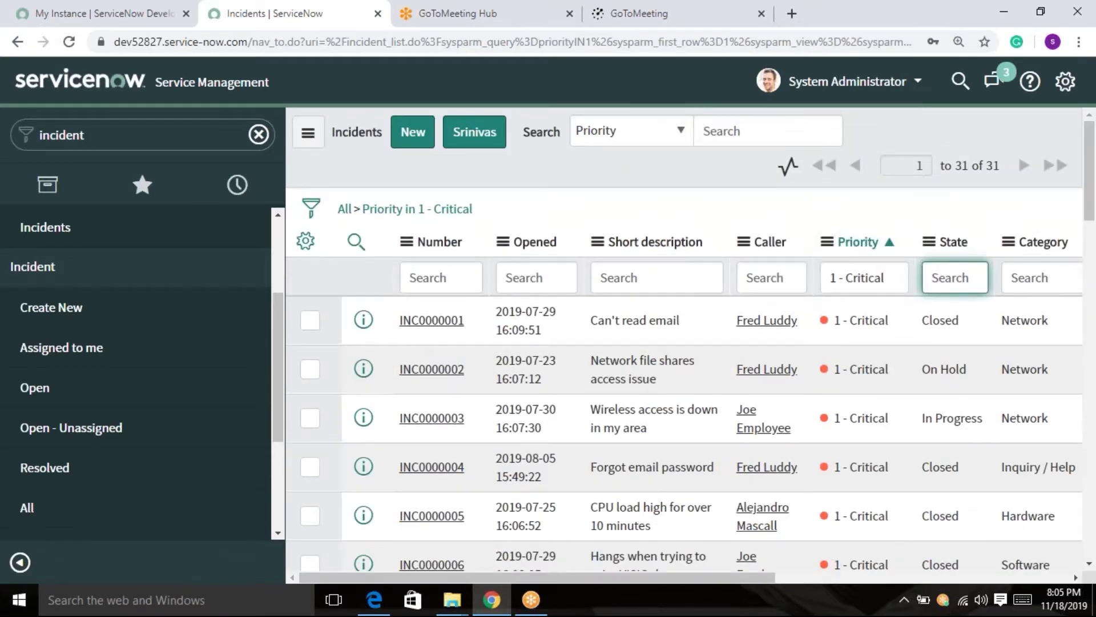
pyautogui.write('Closed')
pyautogui.press('Return')
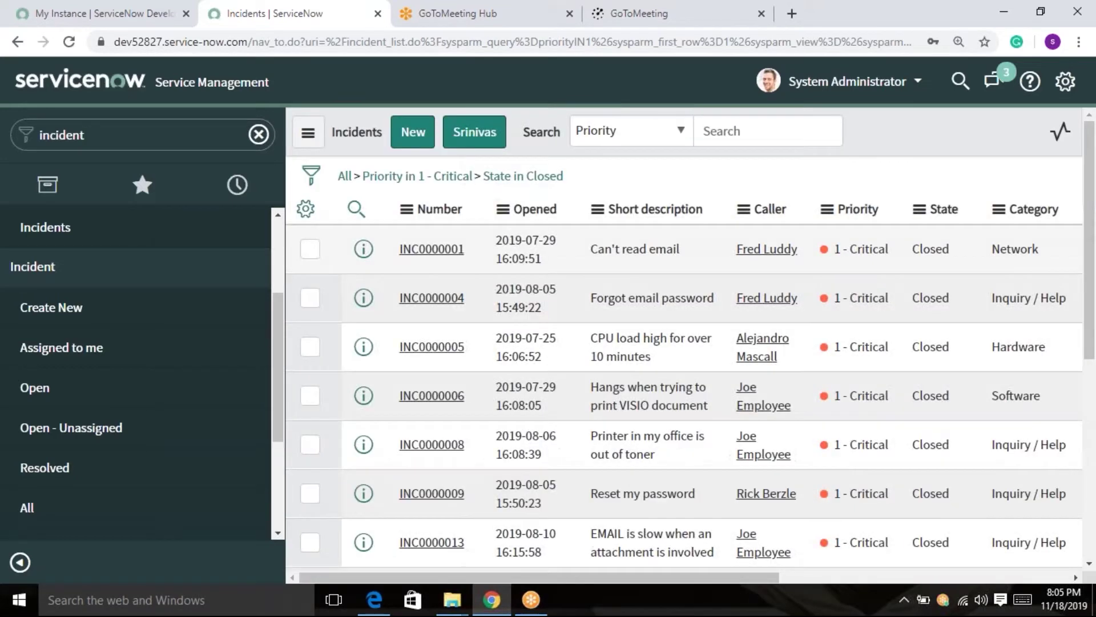
# Step: Search the Category column for network, and reopen the unfiltered list of all incidents
pyautogui.click(1051, 280)
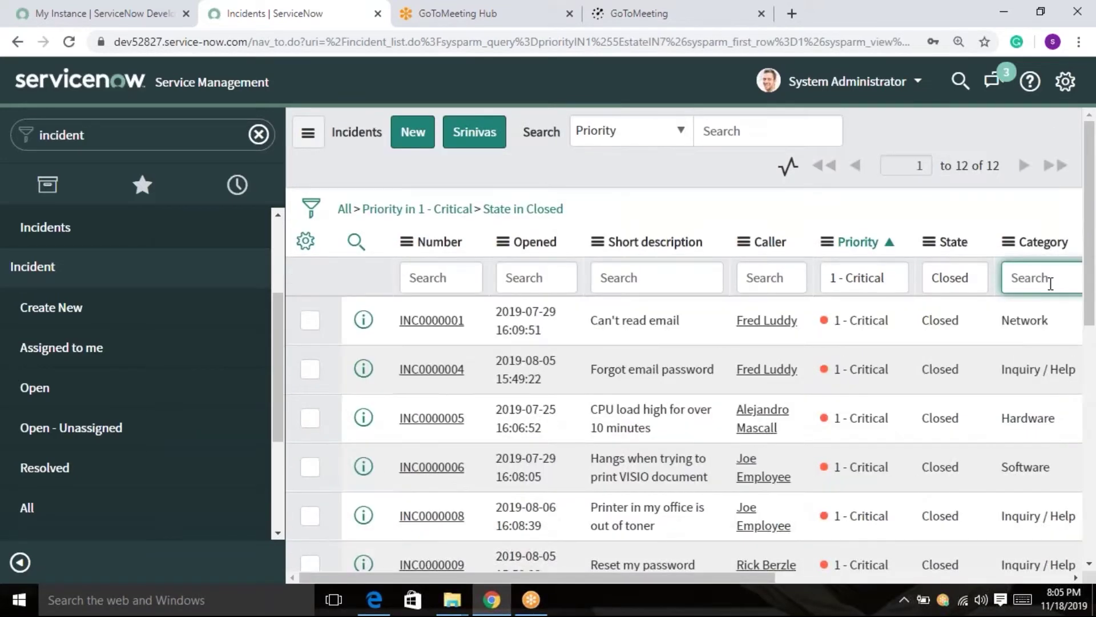
pyautogui.write('netw')
pyautogui.write('r')
pyautogui.write('ork')
pyautogui.press('Return')
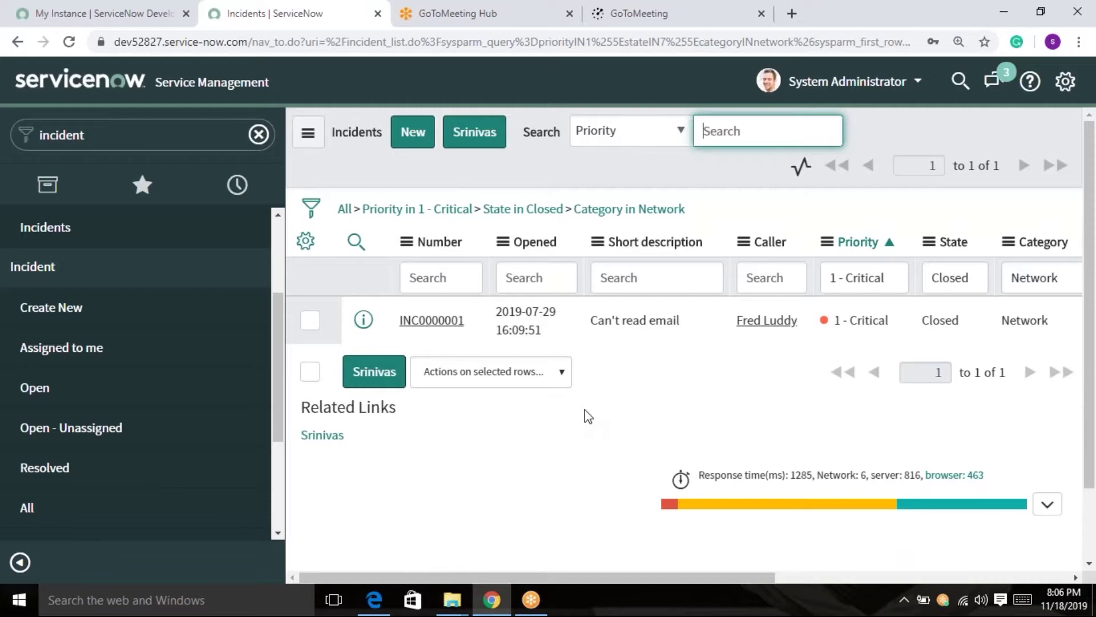
pyautogui.click(40, 527)
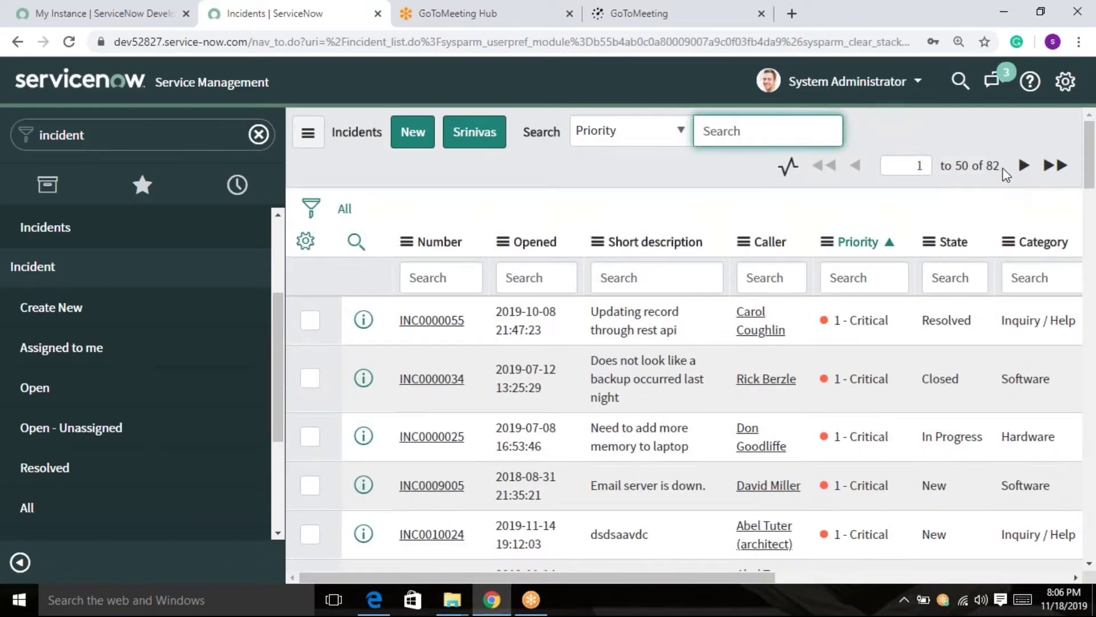
# Step: Examine the total record count and the priorities, states and categories in the unfiltered incident list
pyautogui.doubleClick(997, 166)
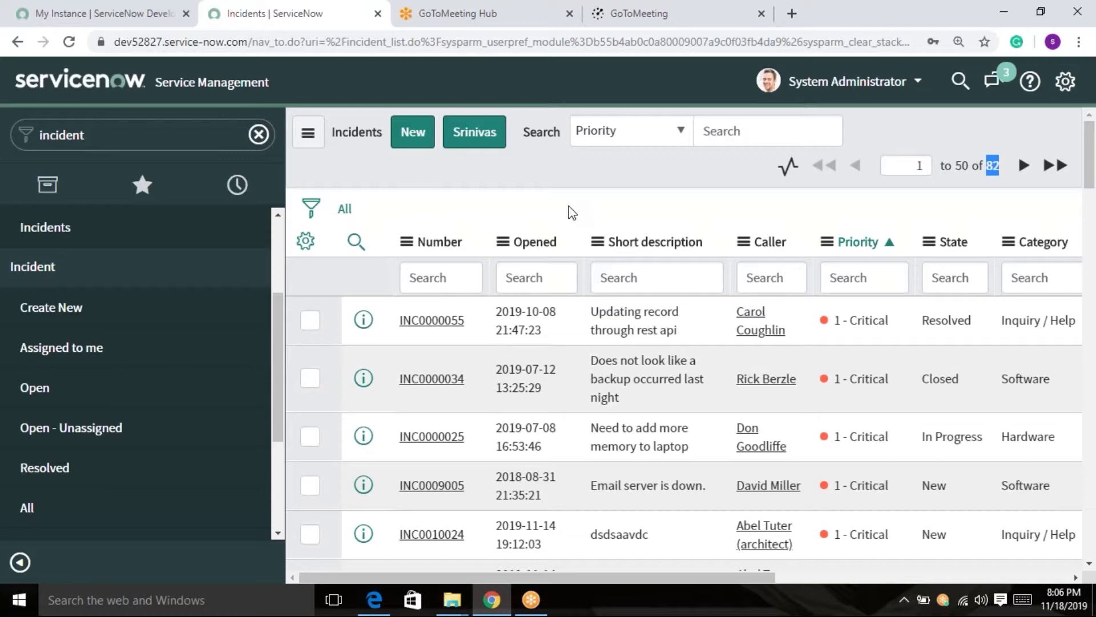
pyautogui.scroll(-1, 612, 276)
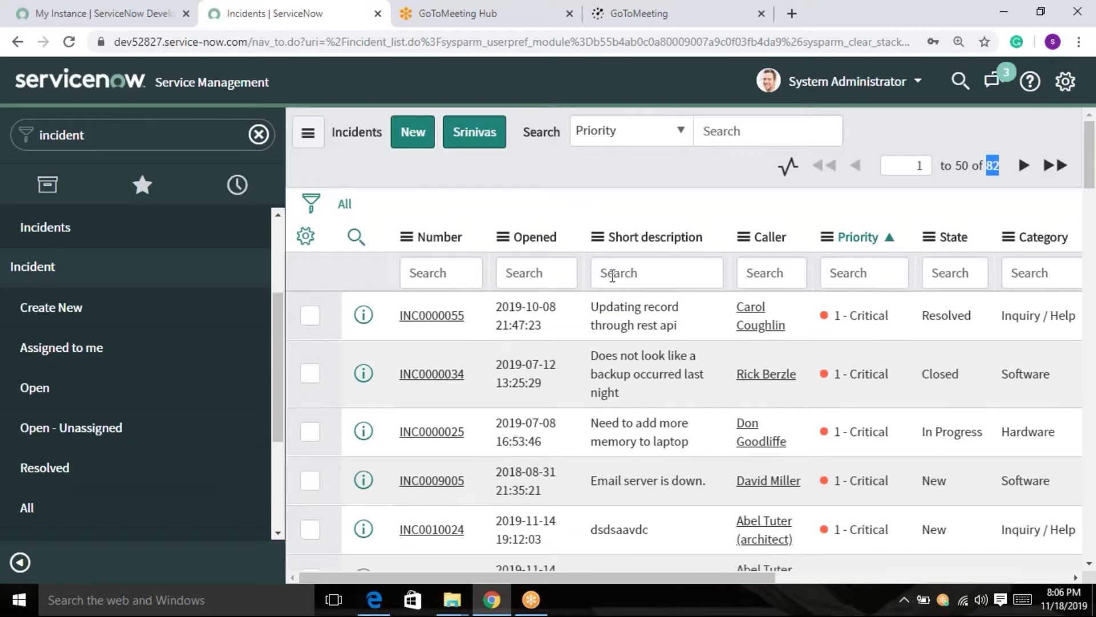
pyautogui.scroll(-10, 612, 276)
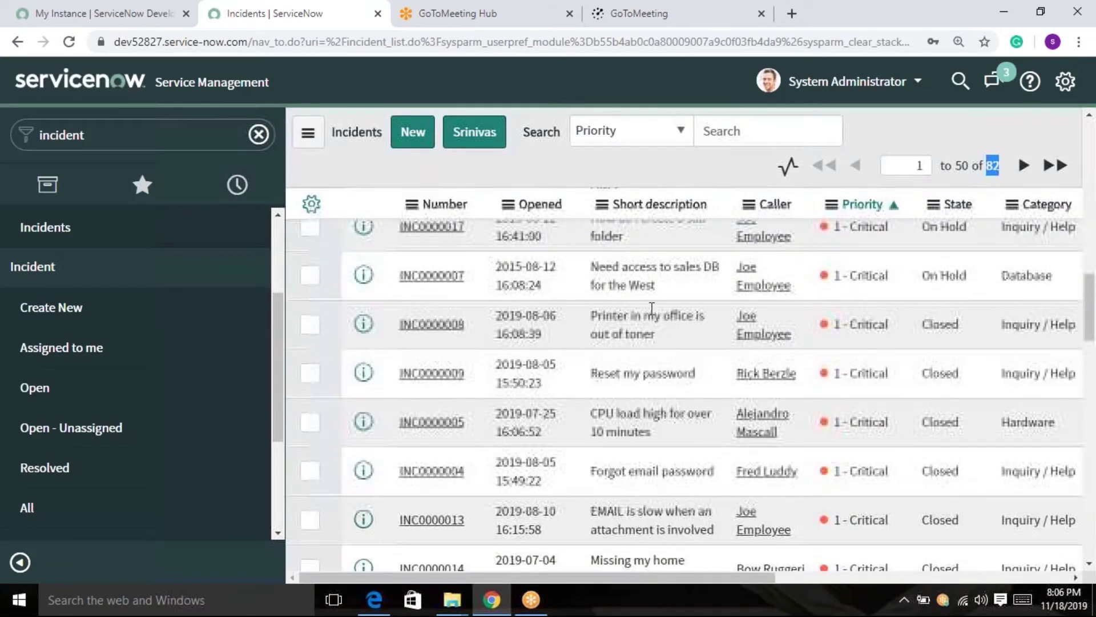
pyautogui.scroll(3, 651, 308)
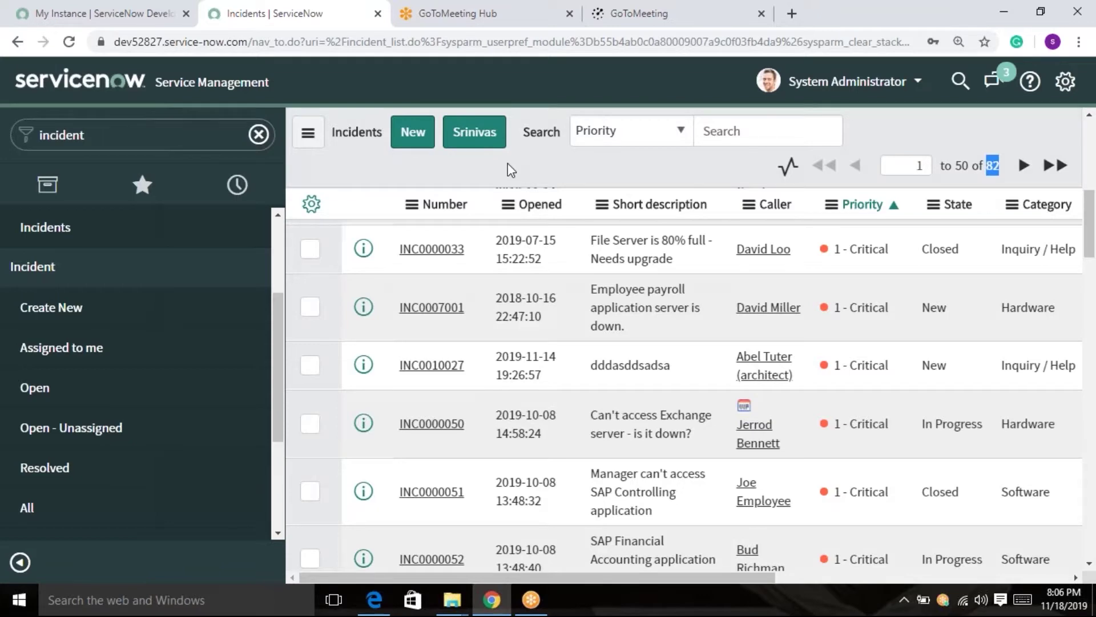
pyautogui.scroll(3, 511, 164)
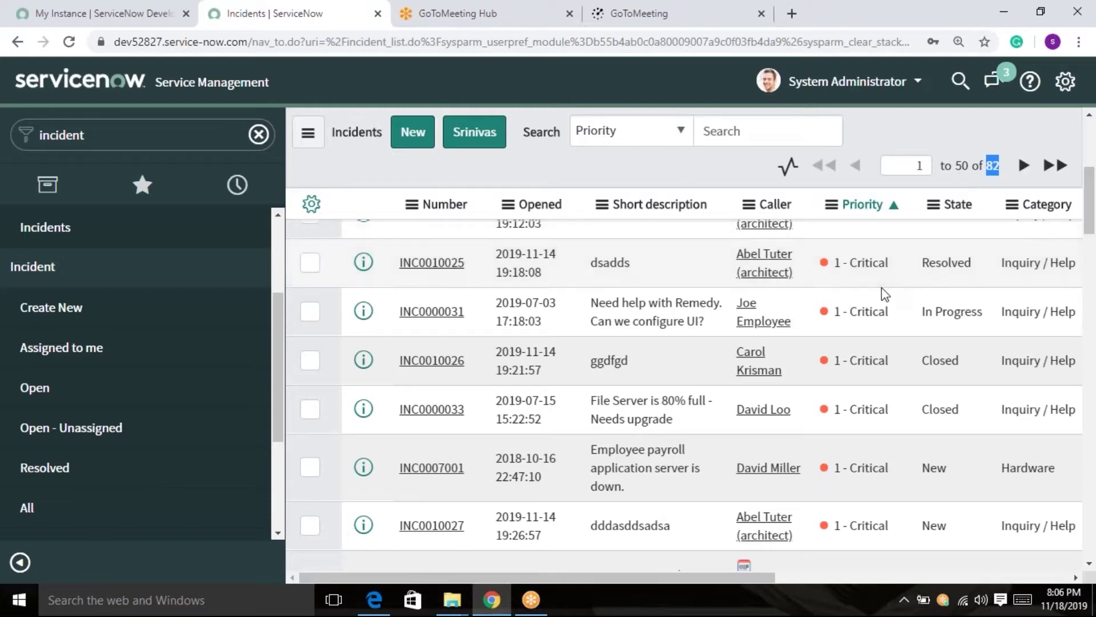
pyautogui.scroll(2, 885, 295)
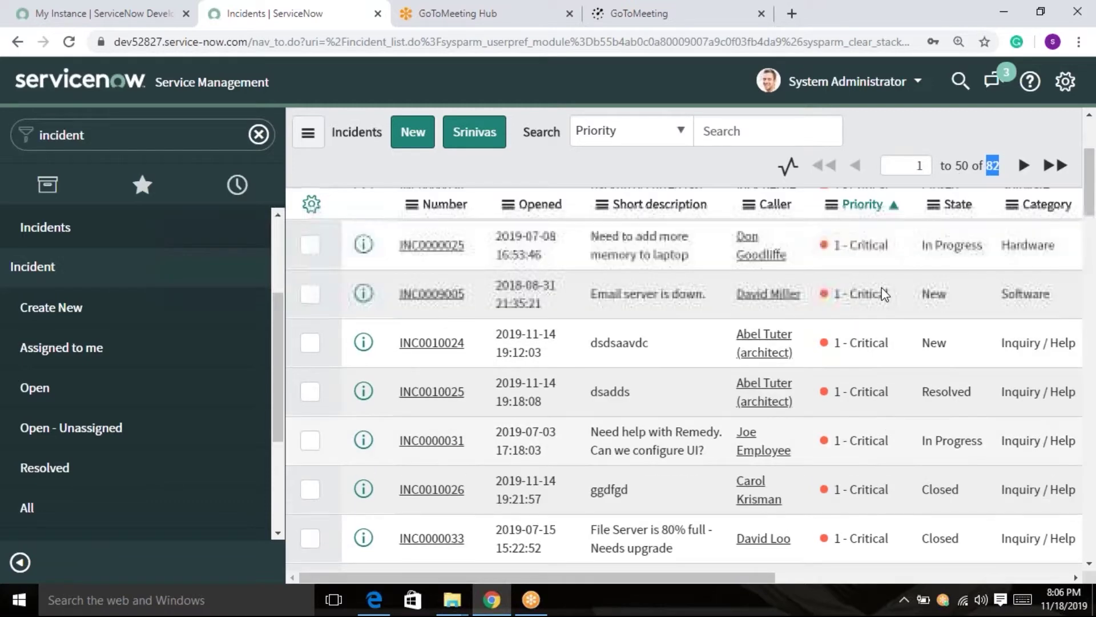
pyautogui.scroll(2, 884, 294)
pyautogui.scroll(1, 885, 294)
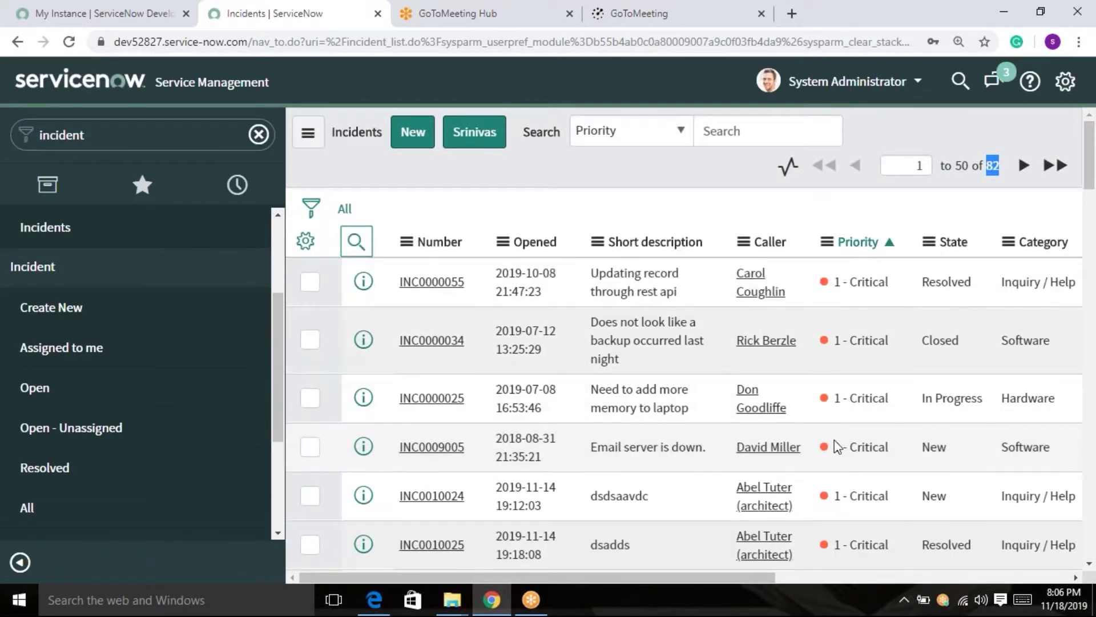
# Step: Show only the incidents matching the 1 - Critical priority, based on a Priority value in the list
pyautogui.click(856, 282)
pyautogui.rightClick(856, 282)
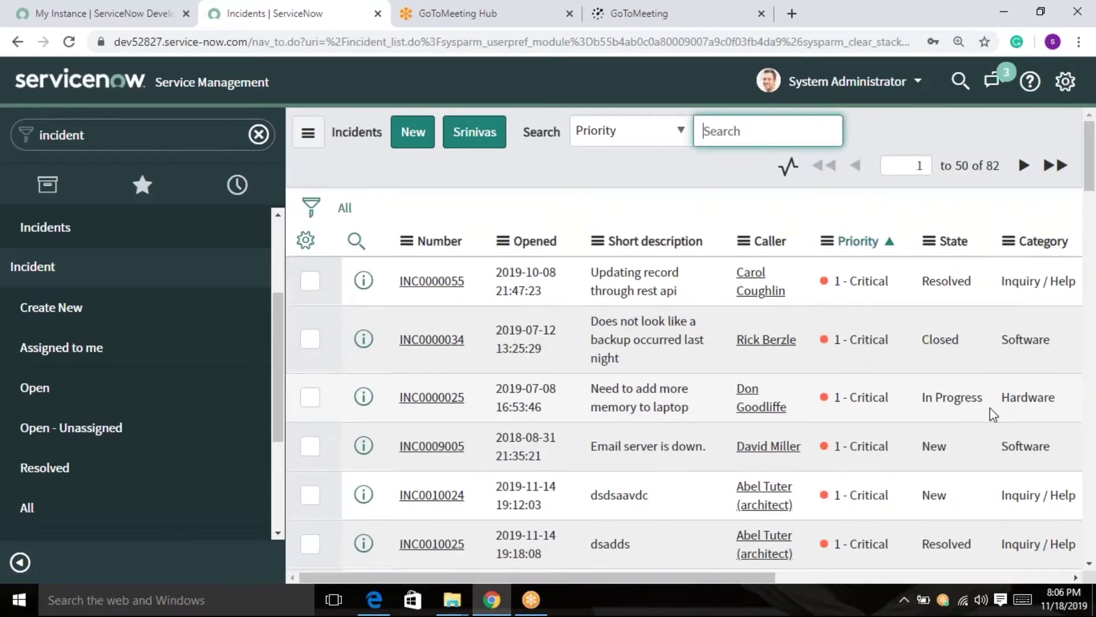
pyautogui.scroll(-15, 992, 415)
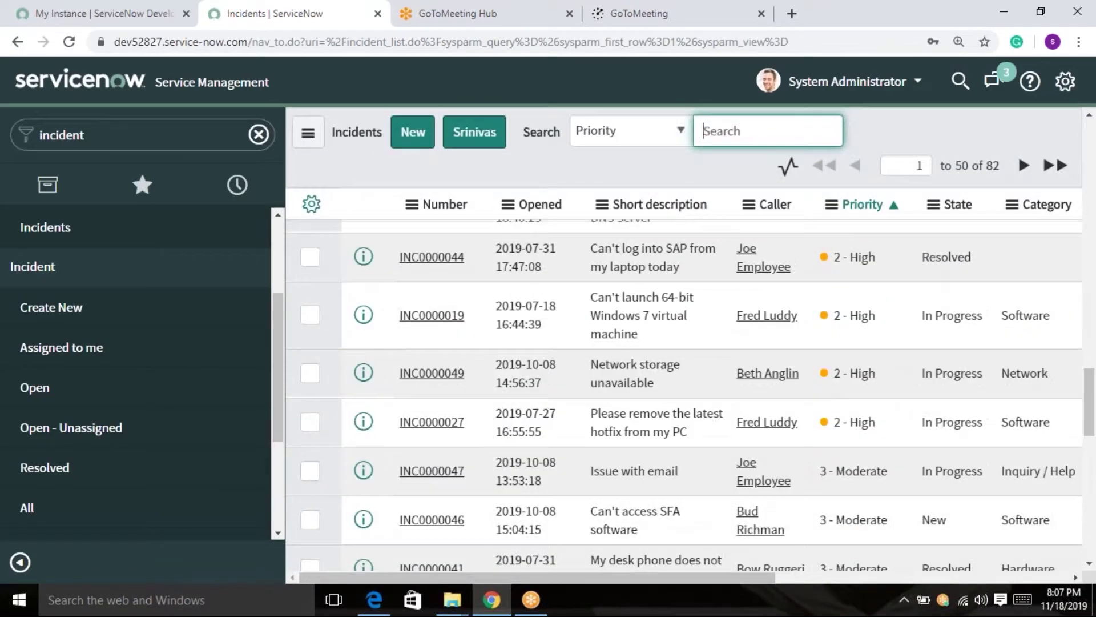
pyautogui.scroll(15, 685, 394)
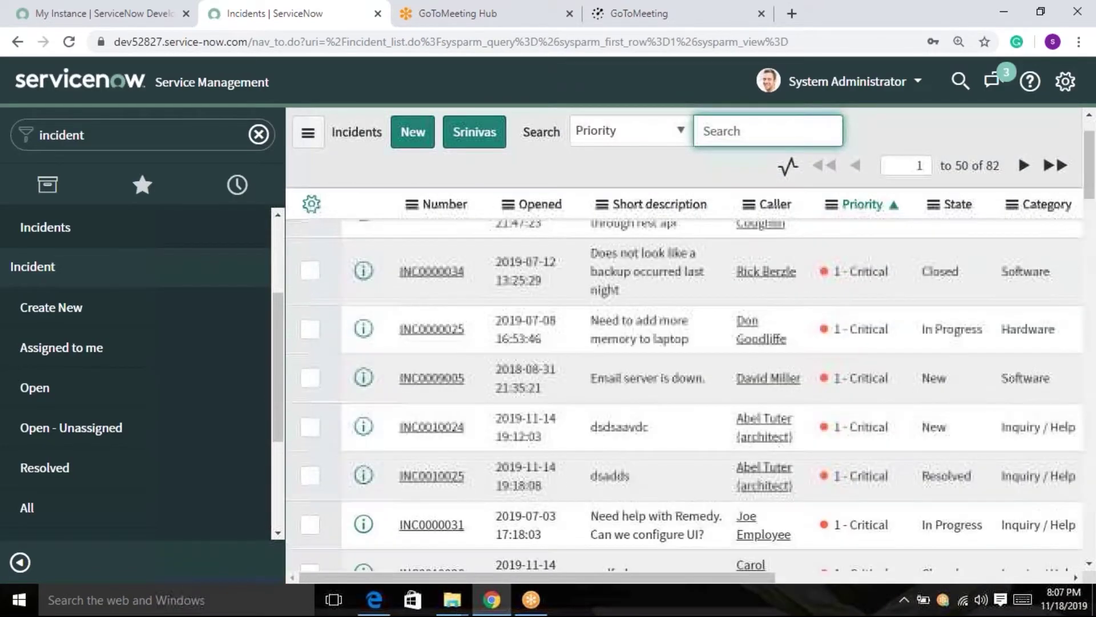
pyautogui.scroll(2, 845, 338)
pyautogui.rightClick(845, 338)
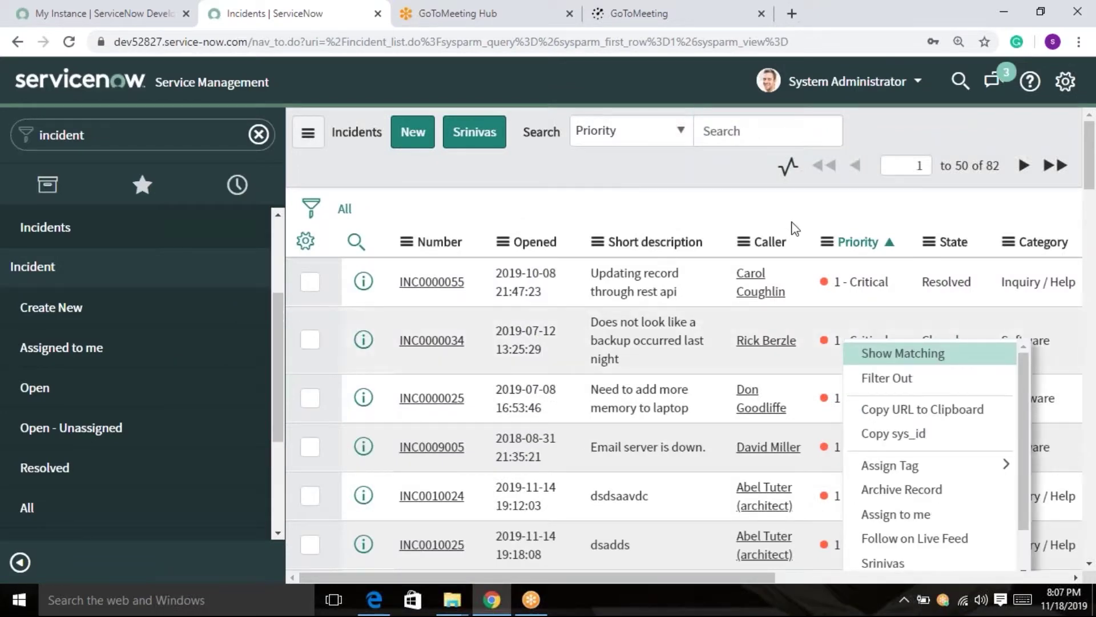
pyautogui.click(845, 338)
pyautogui.rightClick(855, 339)
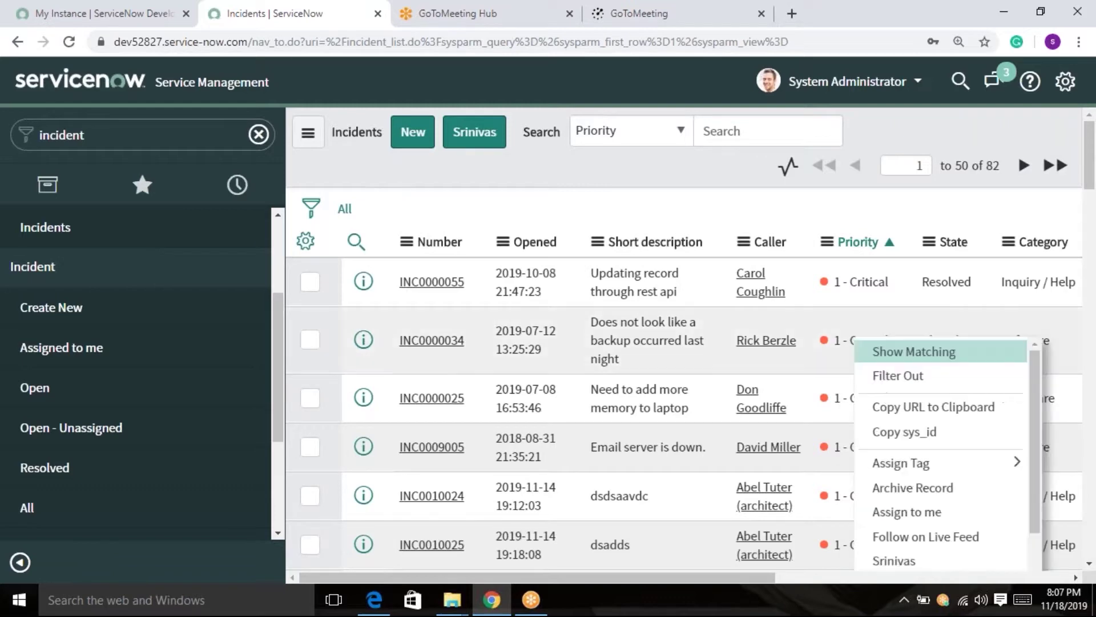
pyautogui.click(892, 357)
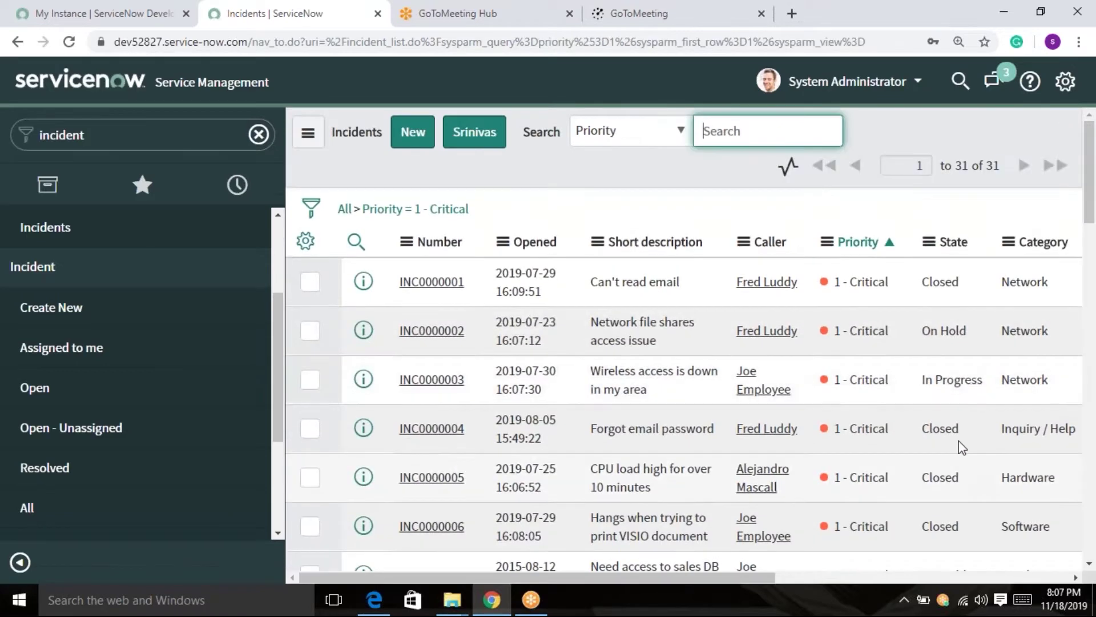
# Step: Narrow the critical incidents to those matching the In Progress state, based on a State value in the list
pyautogui.rightClick(956, 382)
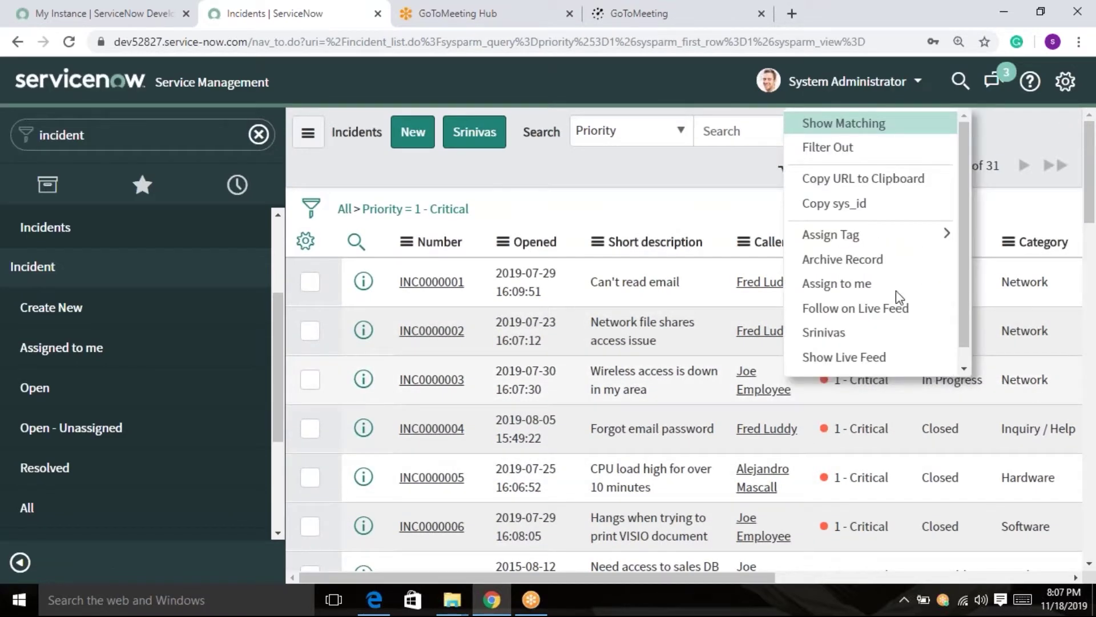
pyautogui.scroll(-1, 873, 228)
pyautogui.scroll(1, 852, 135)
pyautogui.click(852, 112)
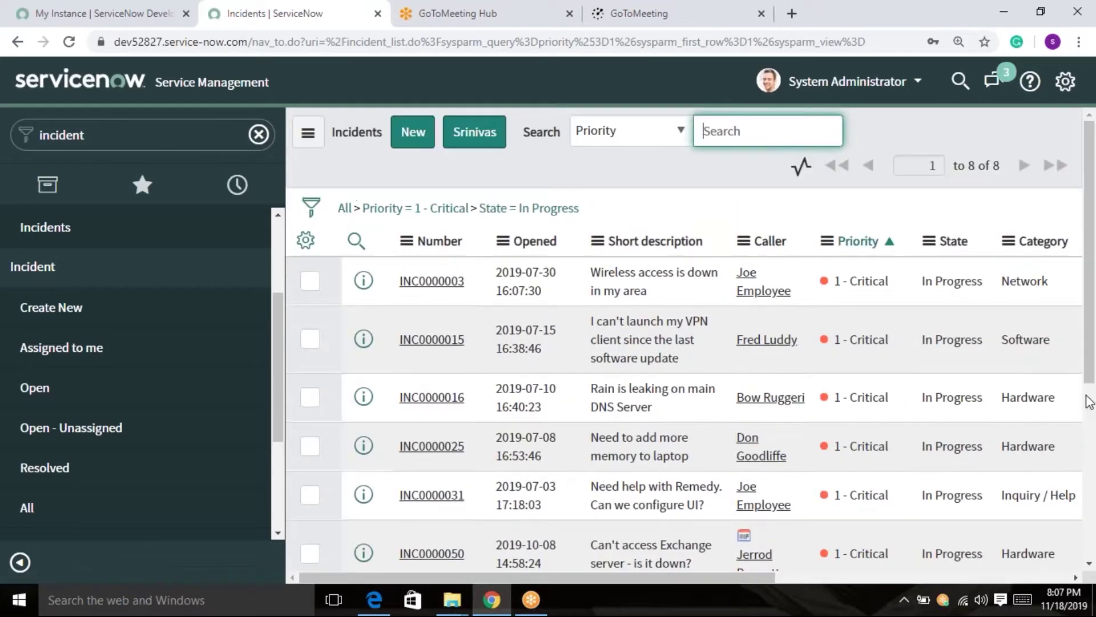
# Step: Show only the incidents matching the Software category, and clear all conditions to return to the full list
pyautogui.rightClick(1001, 357)
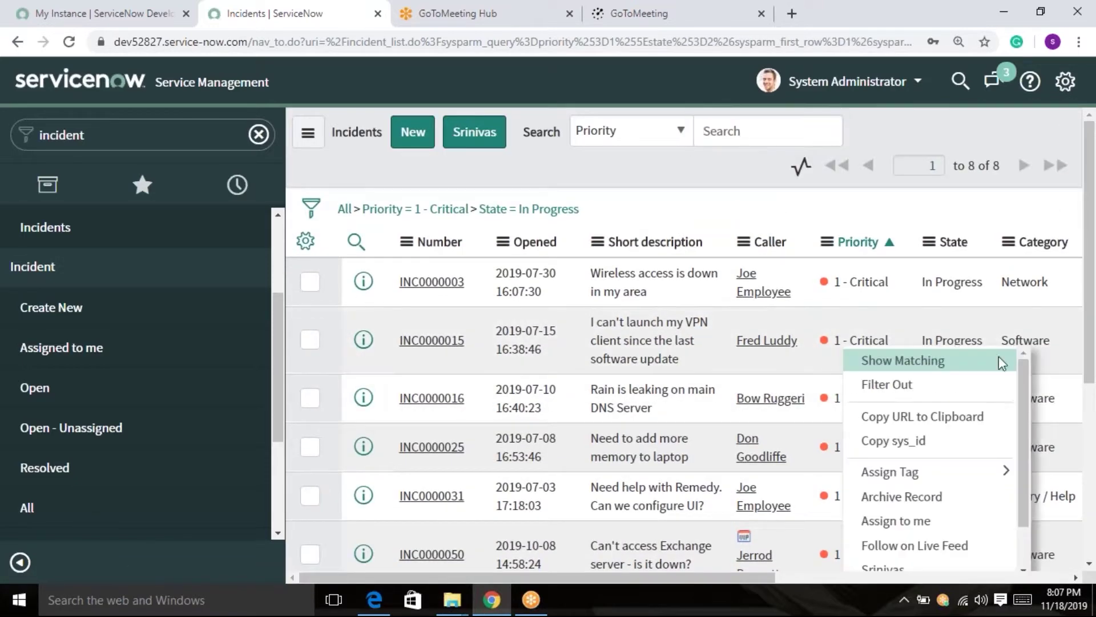
pyautogui.click(999, 359)
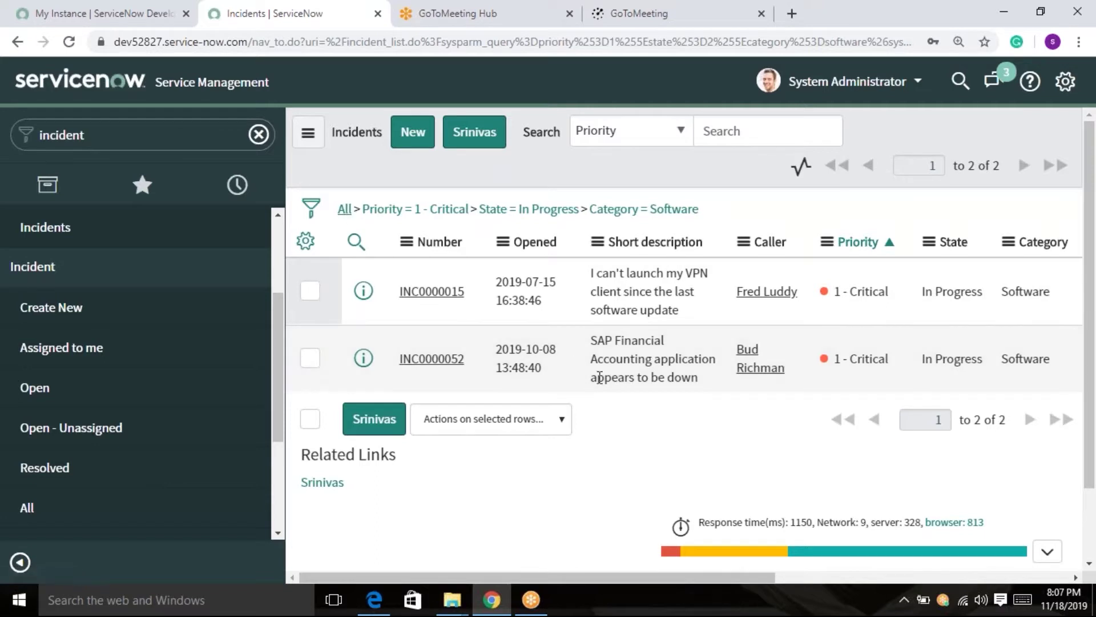
pyautogui.click(344, 209)
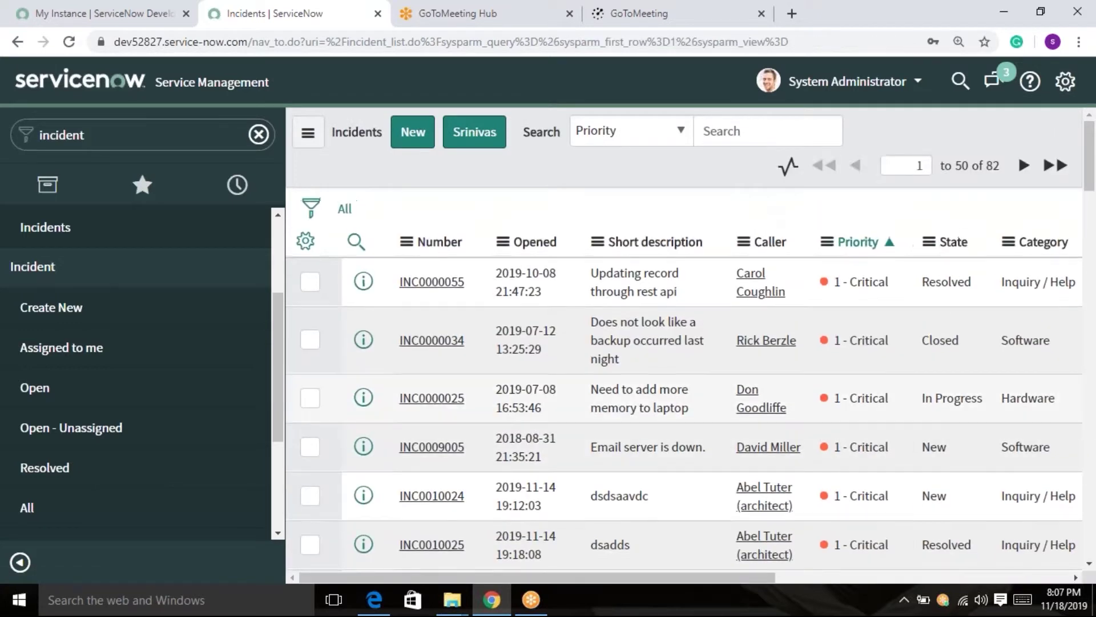
# Step: Filter out the incidents with 1 - Critical priority, based on a Priority value in the list
pyautogui.rightClick(850, 341)
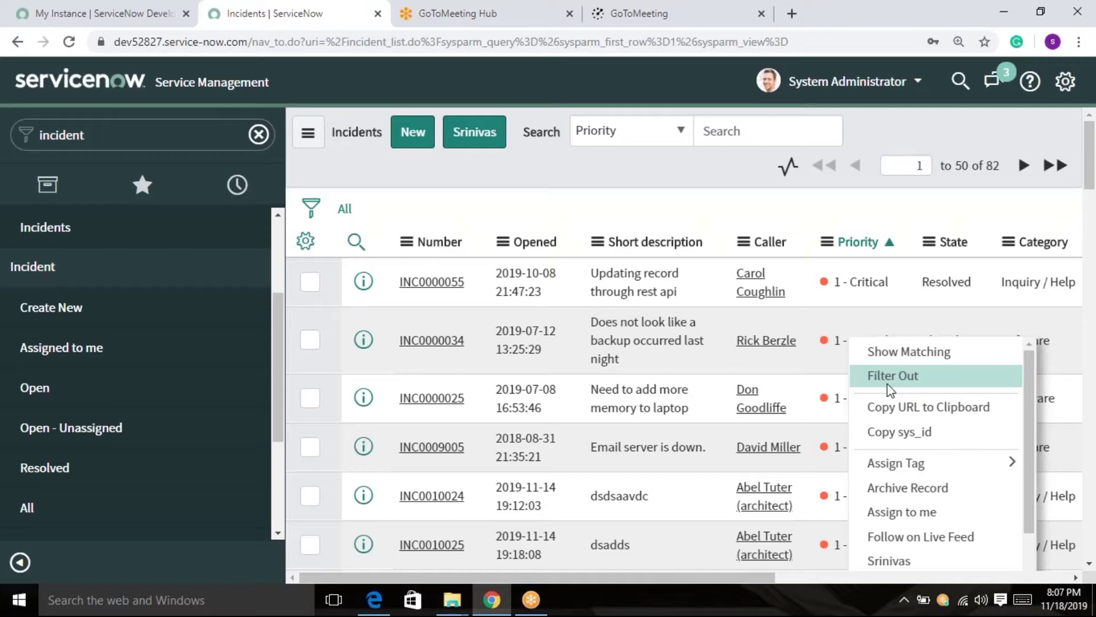
pyautogui.click(864, 221)
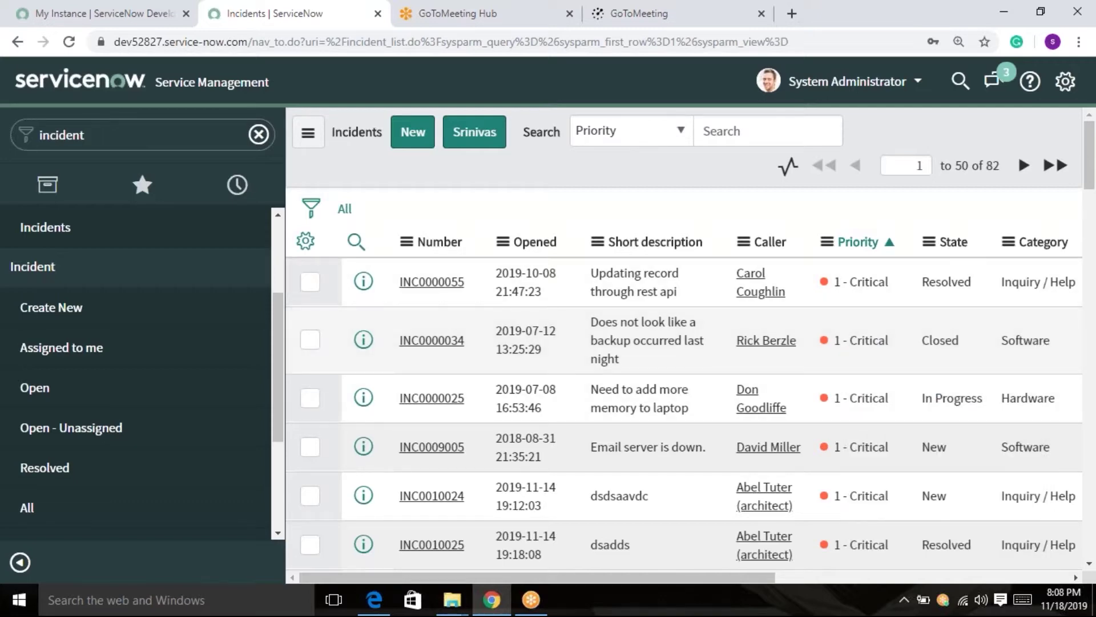
pyautogui.rightClick(852, 337)
pyautogui.click(878, 372)
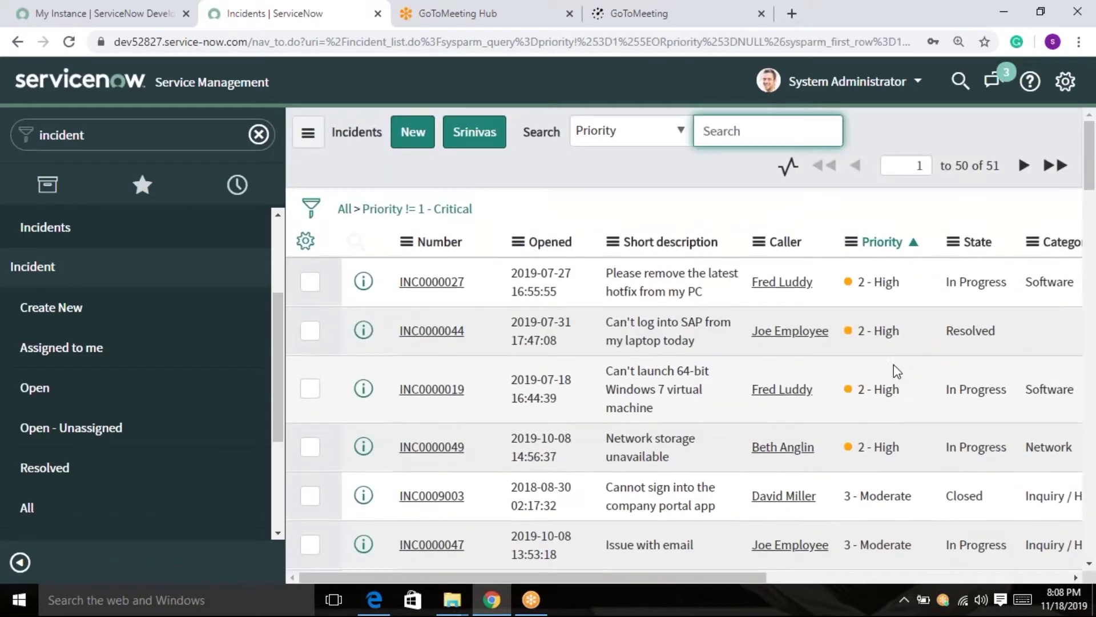
pyautogui.scroll(-1, 893, 364)
pyautogui.scroll(-5, 893, 364)
pyautogui.scroll(7, 950, 309)
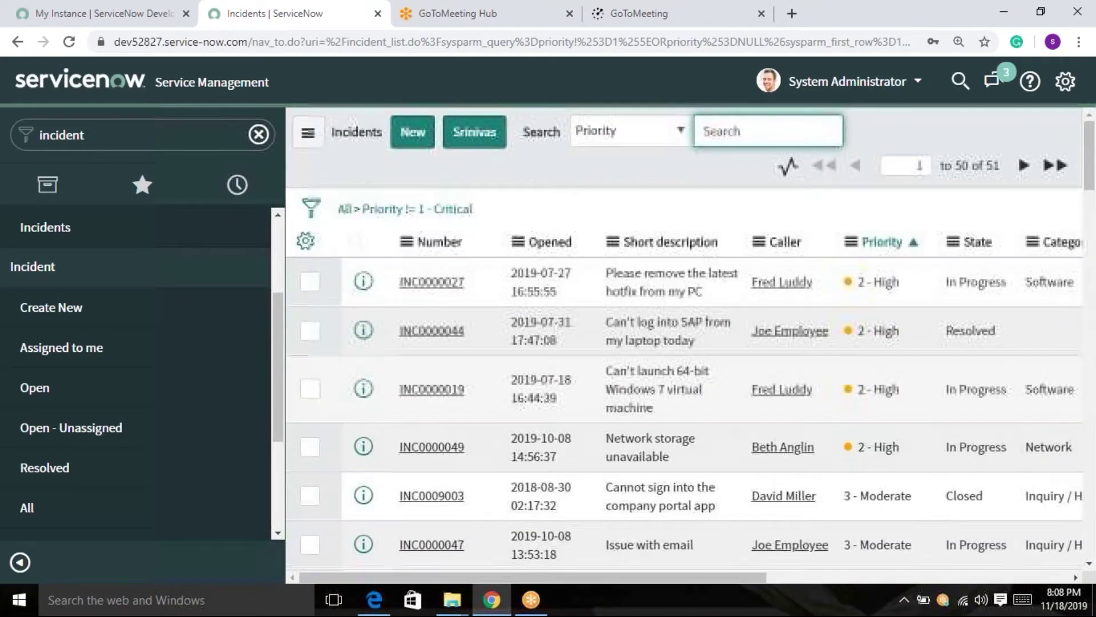
# Step: Filter out the In Progress incidents and show only those matching the Closed state
pyautogui.rightClick(955, 281)
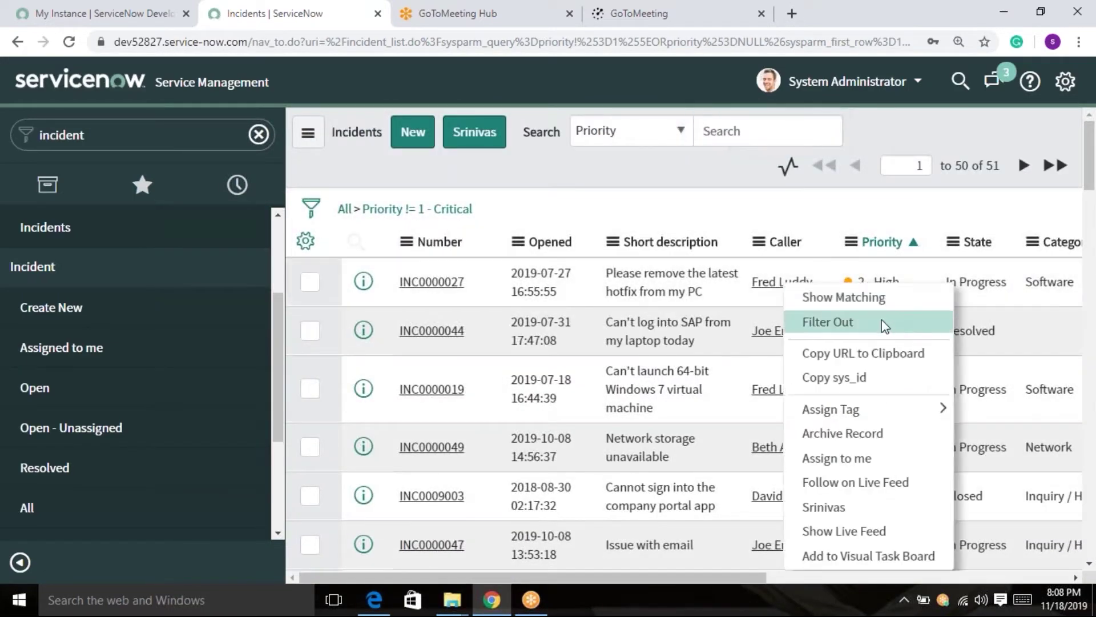
pyautogui.press('Escape')
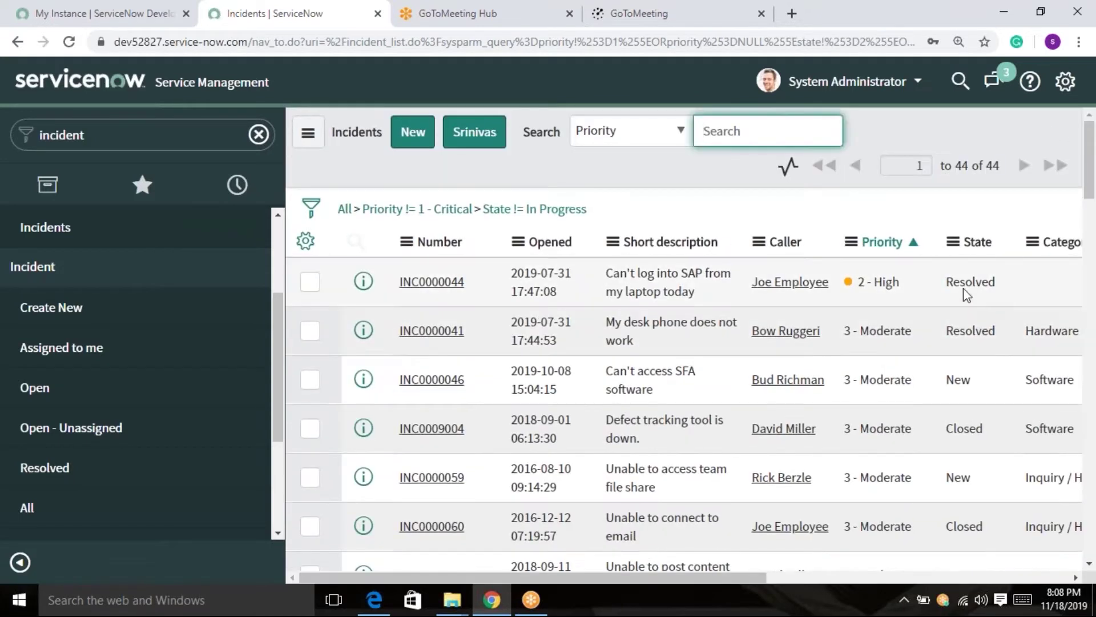
pyautogui.rightClick(970, 429)
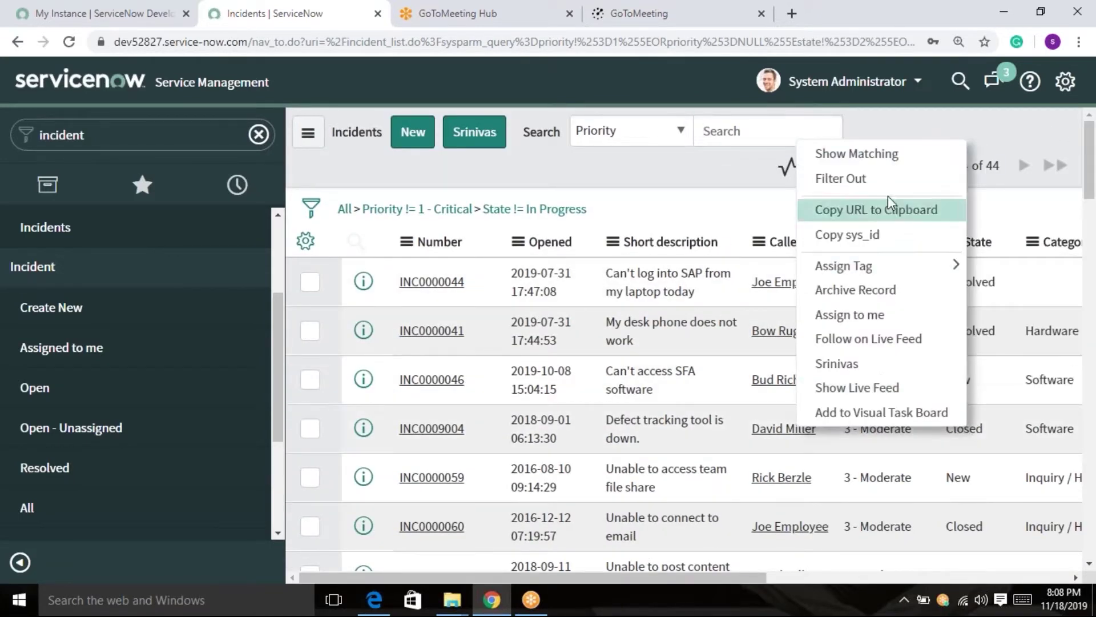
pyautogui.press('Escape')
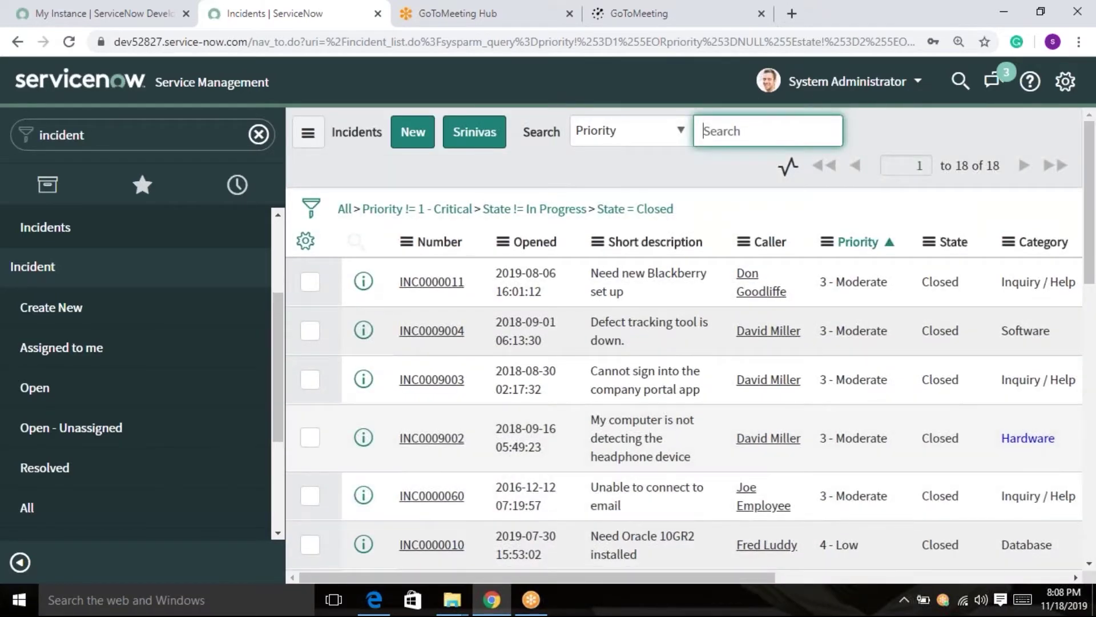
# Step: Show only the incidents matching the Inquiry / Help category and filter out those with 3 - Moderate priority
pyautogui.rightClick(1020, 281)
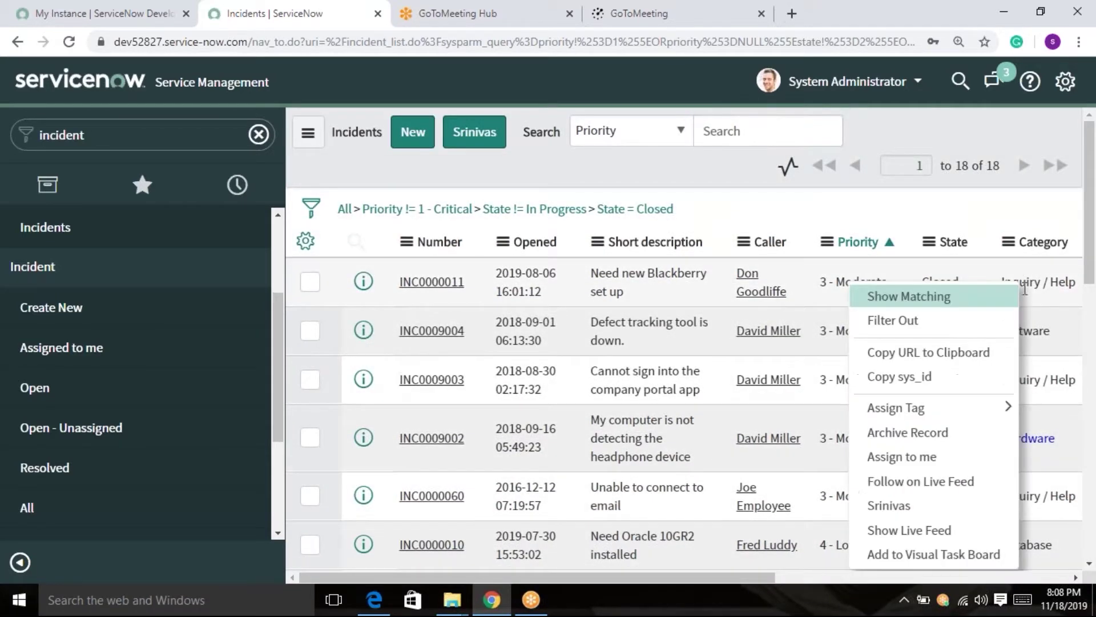
pyautogui.click(968, 298)
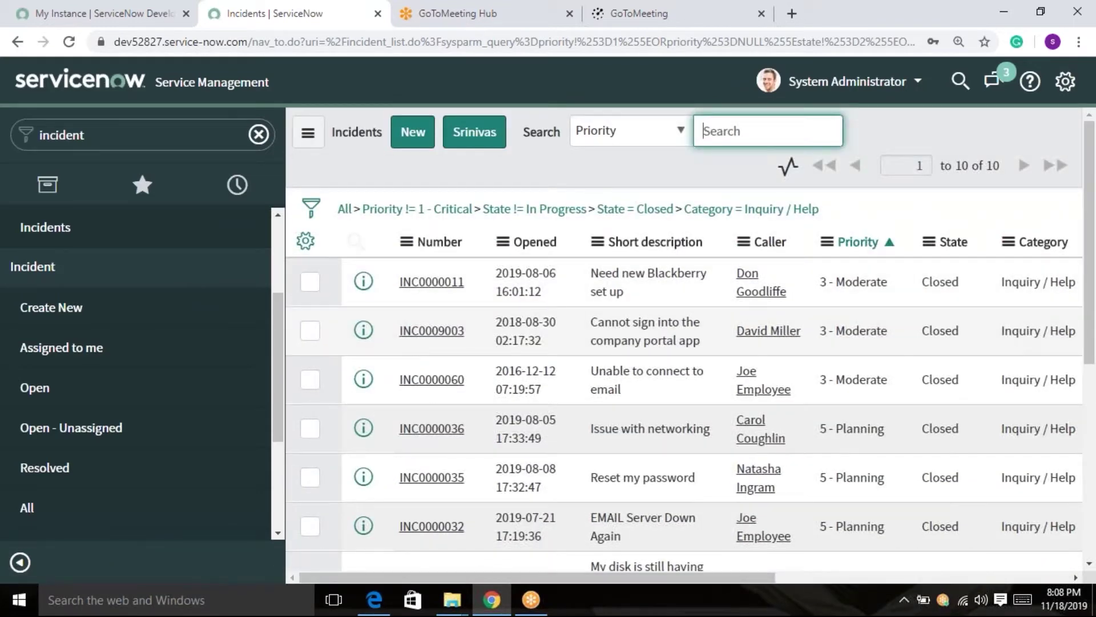
pyautogui.rightClick(878, 377)
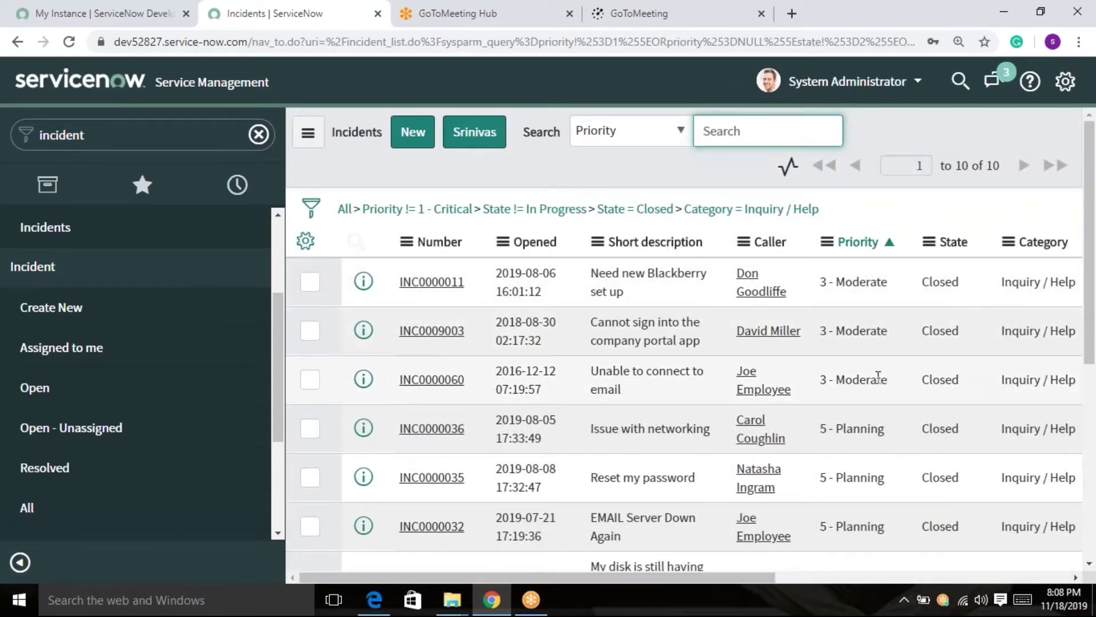
pyautogui.click(932, 148)
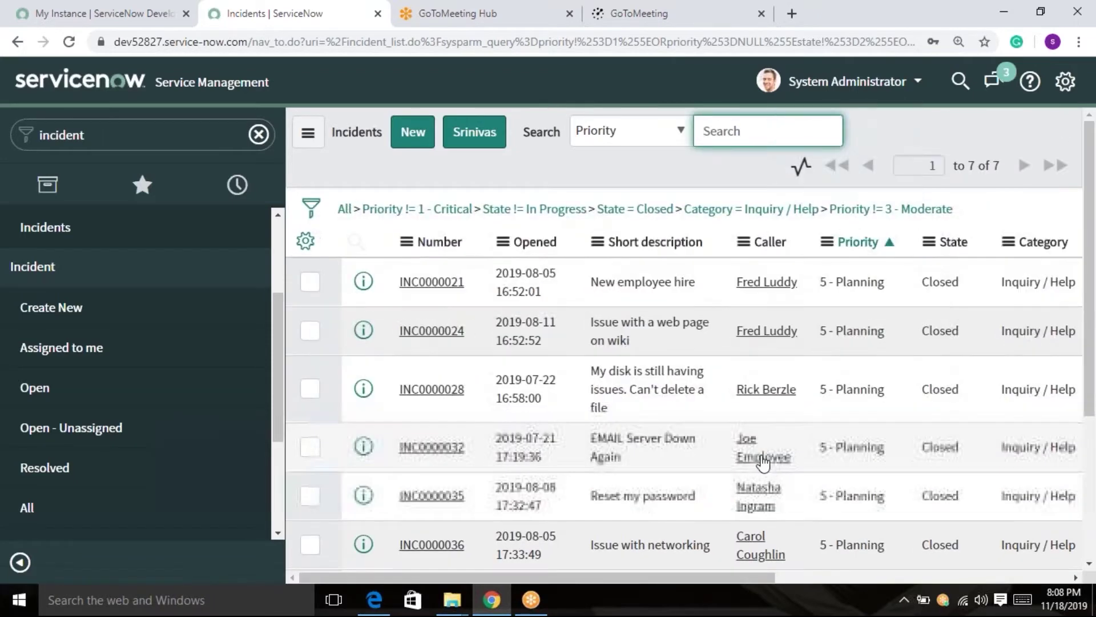
# Step: Filter out the Inquiry / Help category as well, and remove that last condition from the breadcrumb
pyautogui.rightClick(1024, 493)
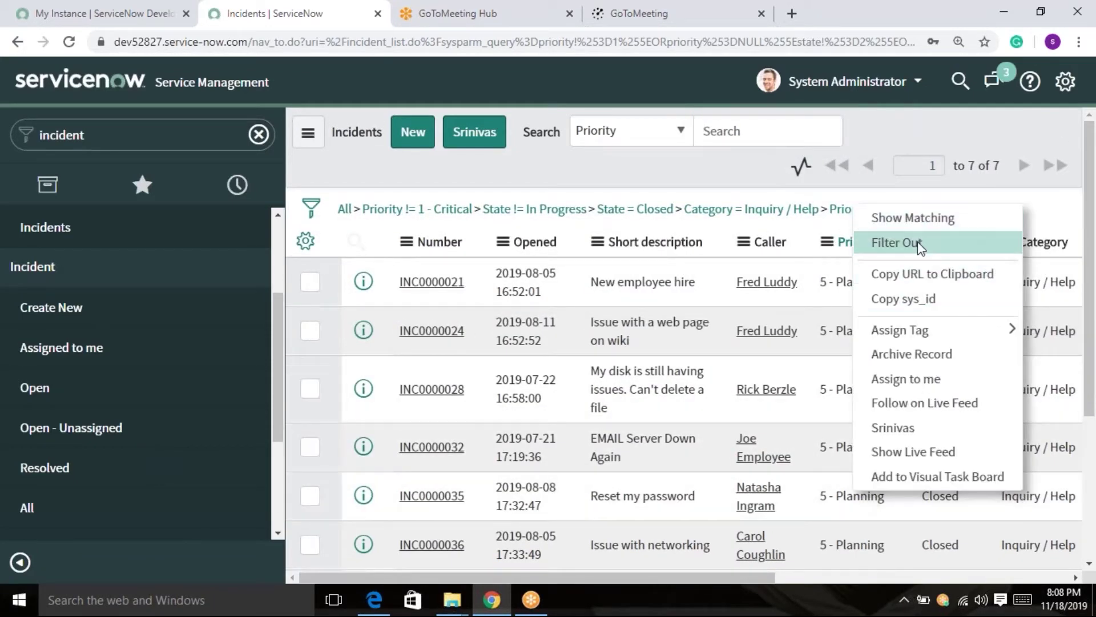
pyautogui.click(991, 372)
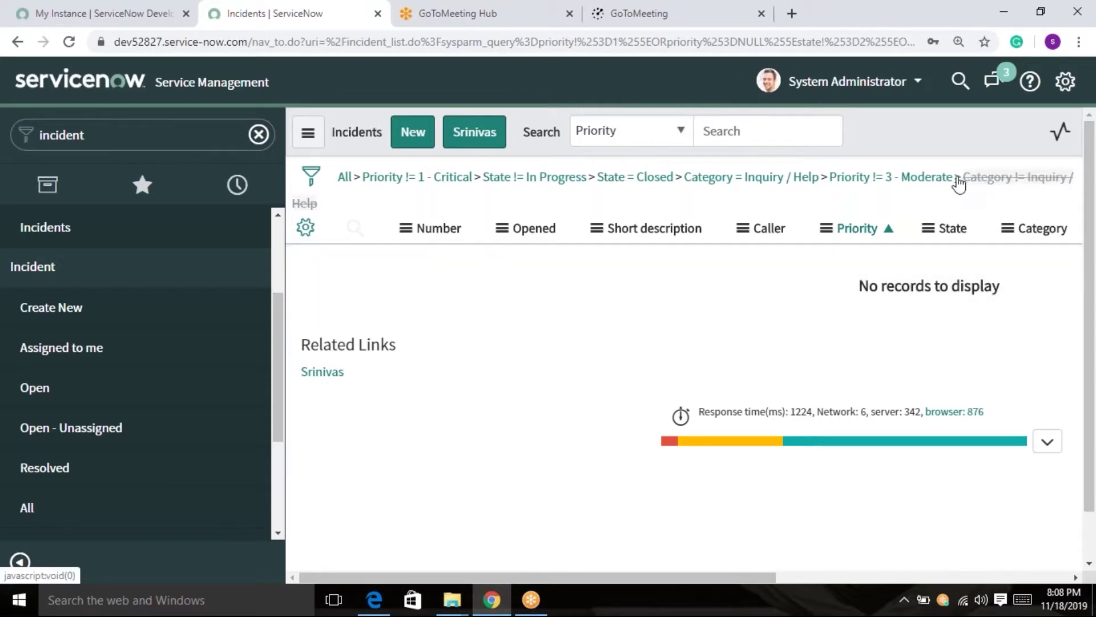
pyautogui.click(958, 178)
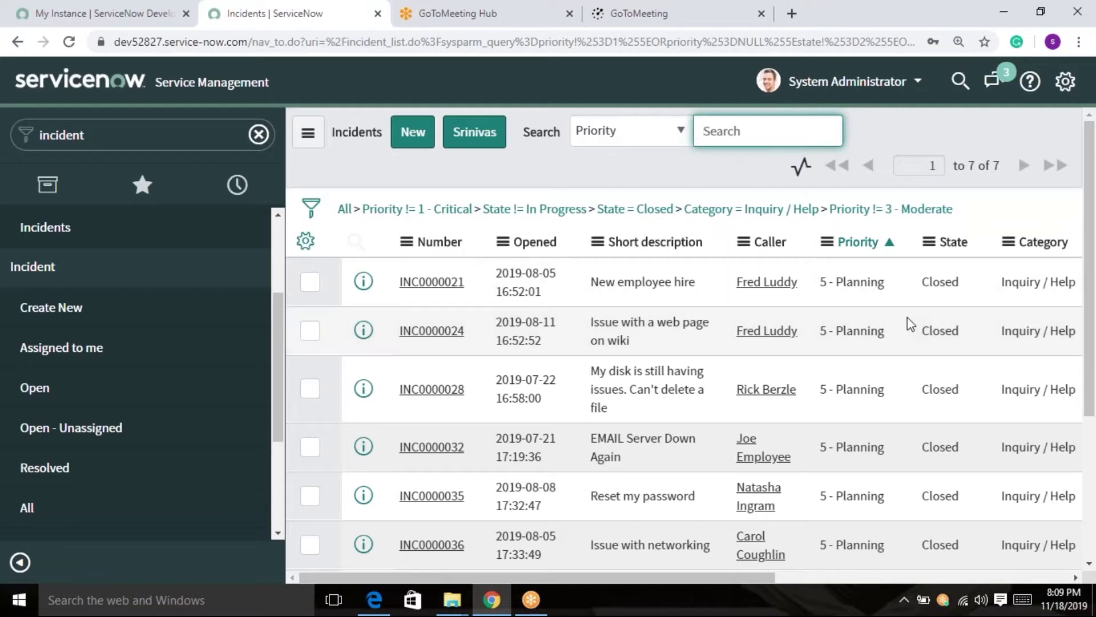
# Step: Review the filtered incidents and clear all conditions to return to the full incident list
pyautogui.scroll(-4, 908, 323)
pyautogui.scroll(3, 908, 328)
pyautogui.scroll(1, 948, 365)
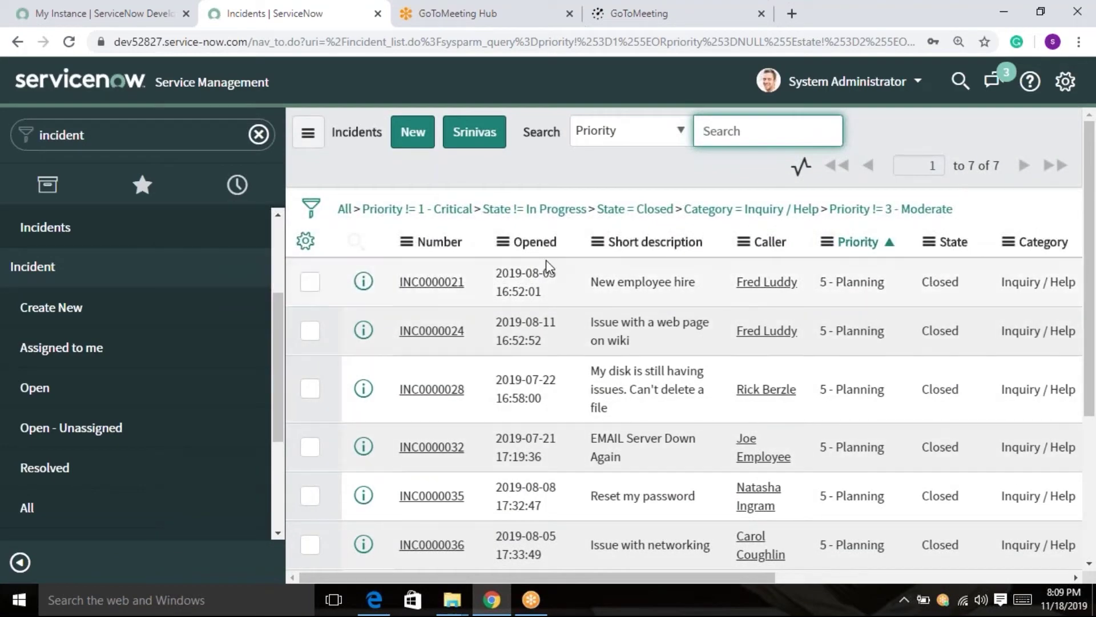
pyautogui.click(345, 209)
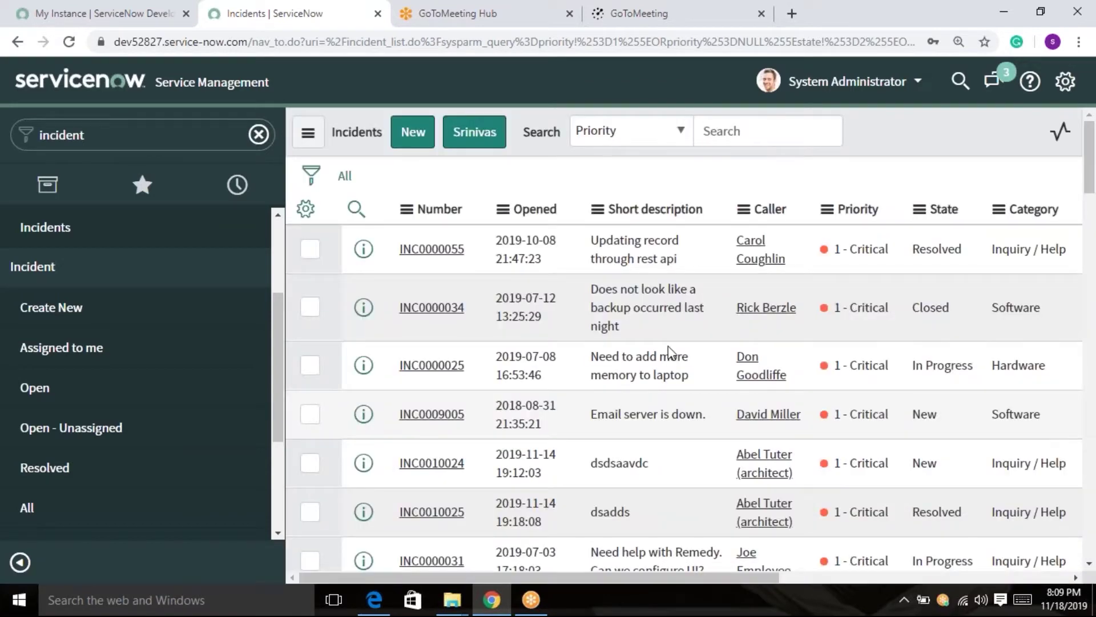
# Step: Examine the record actions offered for the 1 - Critical priority values of incidents INC0000055 and INC0010025
pyautogui.rightClick(846, 283)
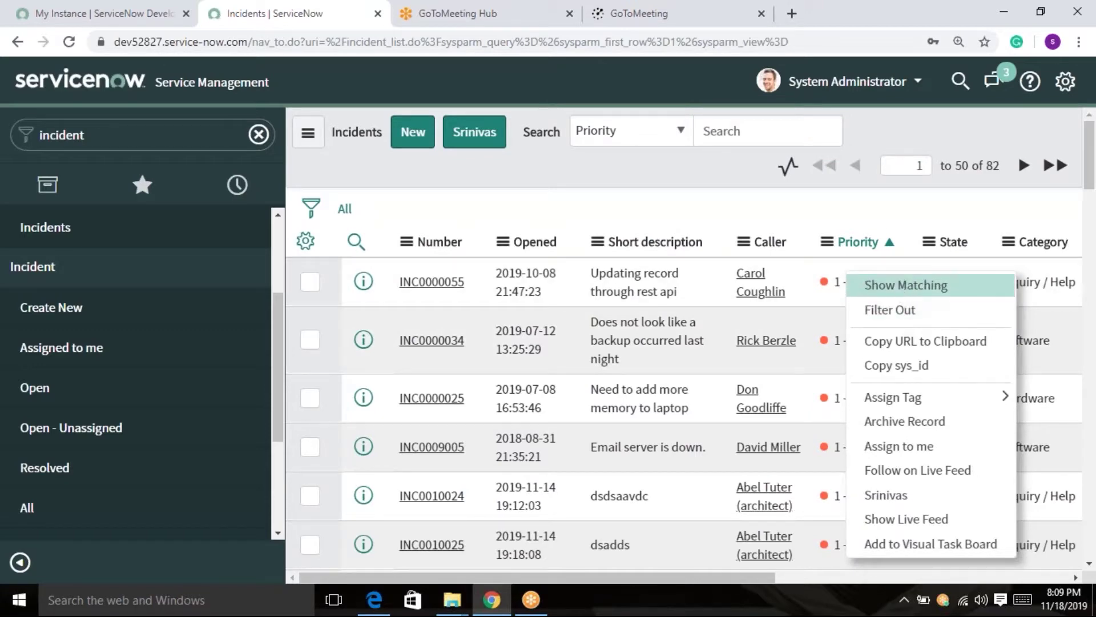
pyautogui.click(905, 215)
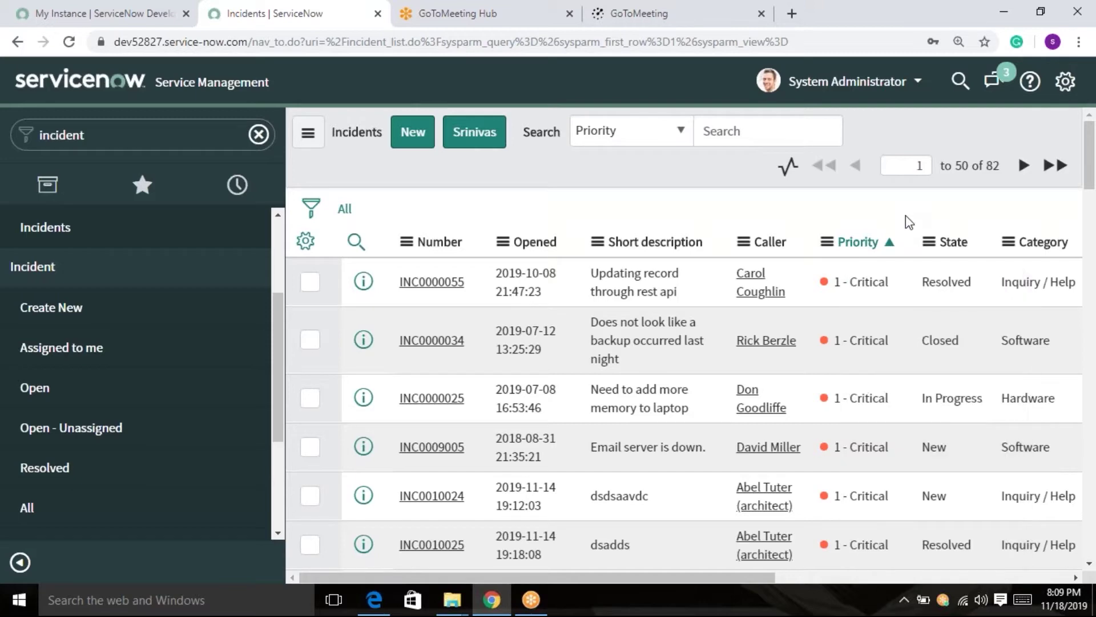
pyautogui.rightClick(869, 285)
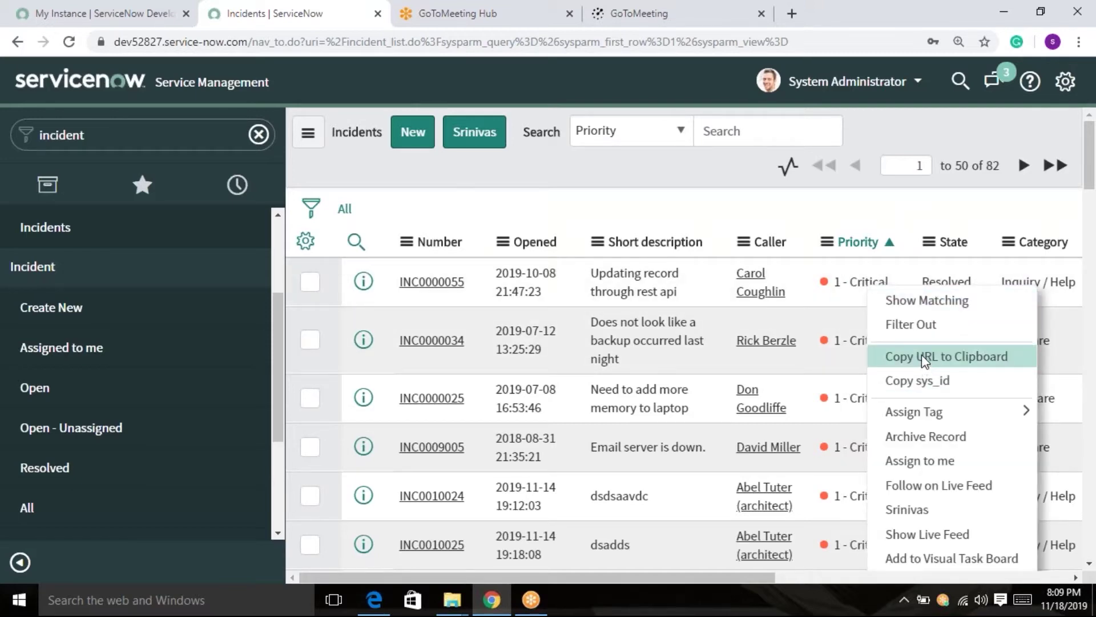
pyautogui.click(824, 217)
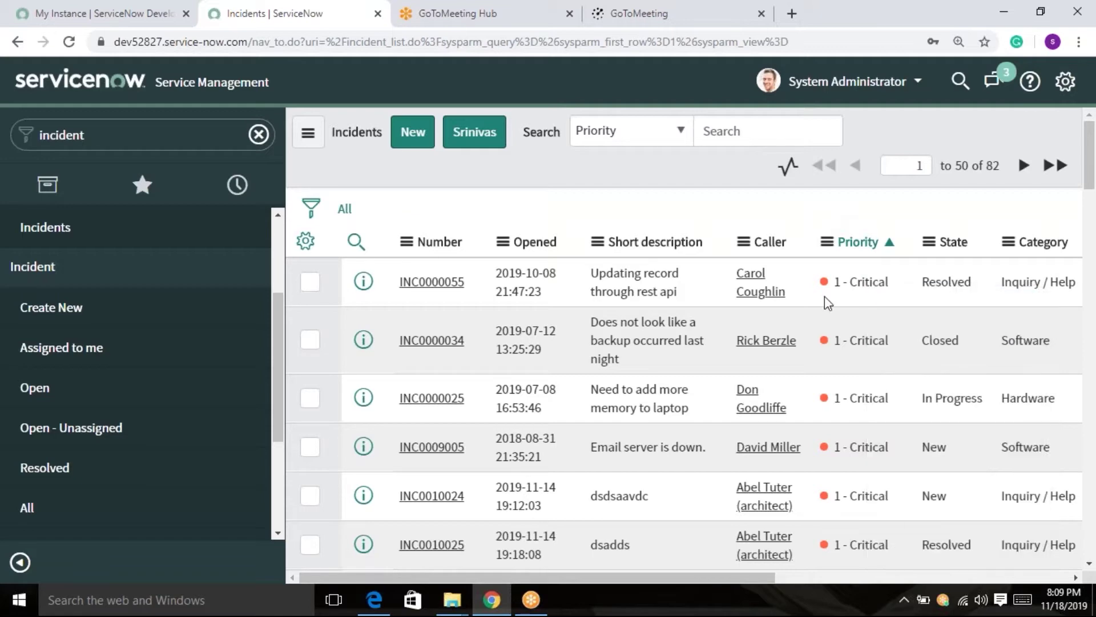
pyautogui.scroll(-2, 824, 296)
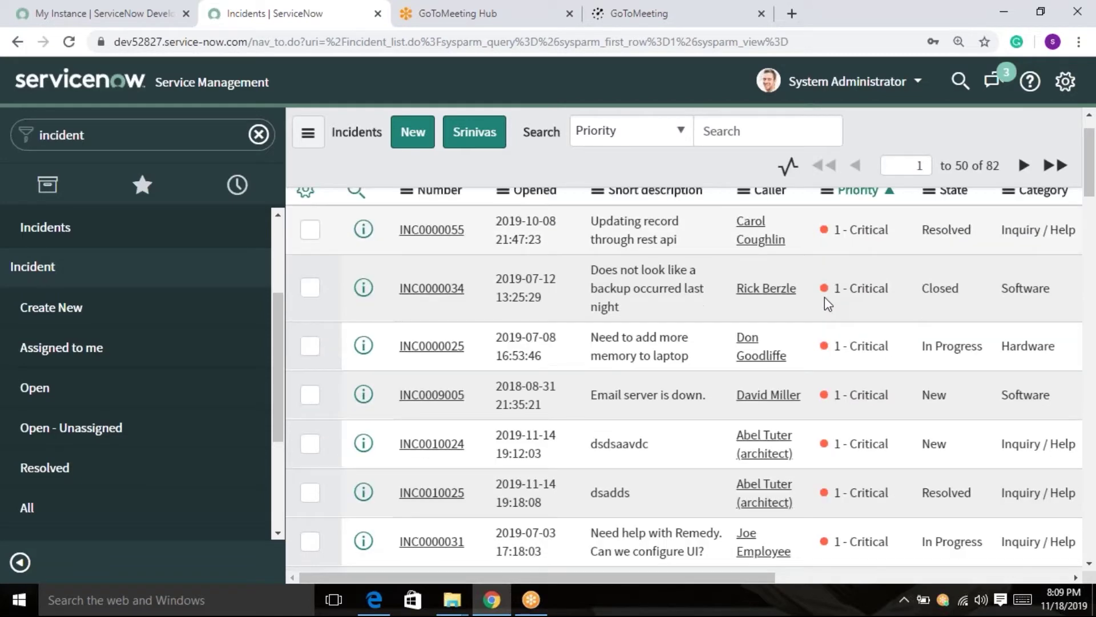
pyautogui.scroll(-2, 824, 297)
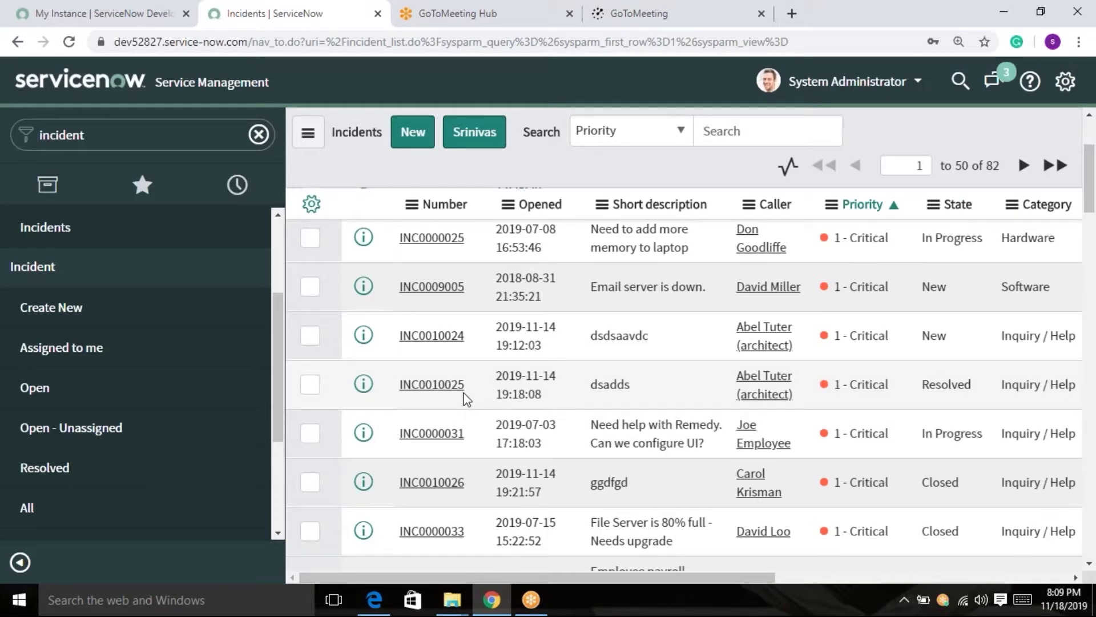
pyautogui.rightClick(850, 384)
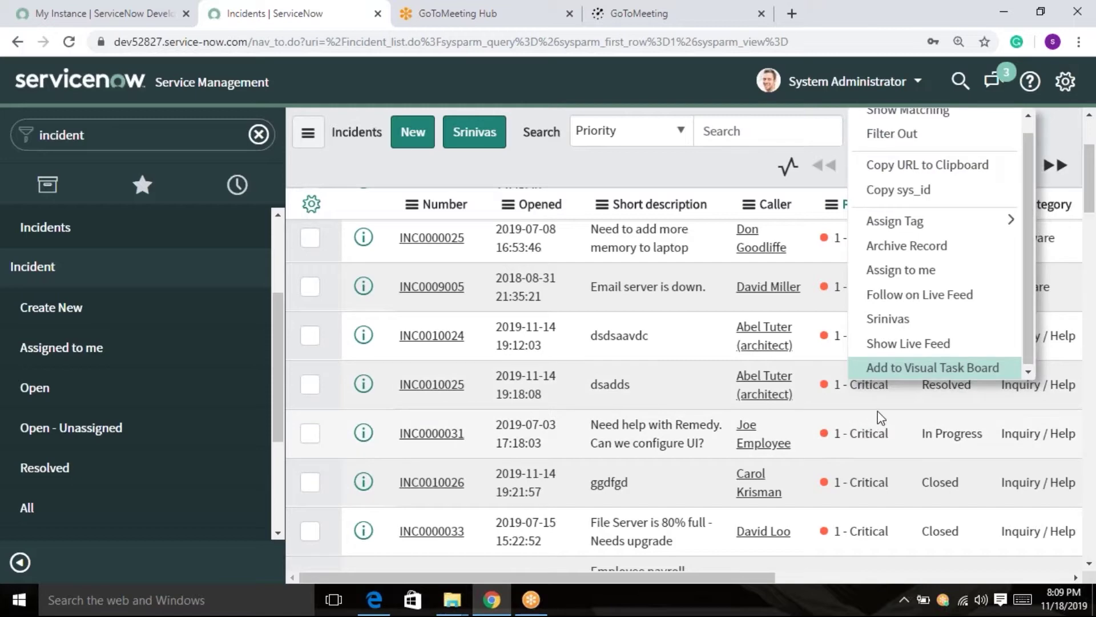
pyautogui.scroll(2, 883, 418)
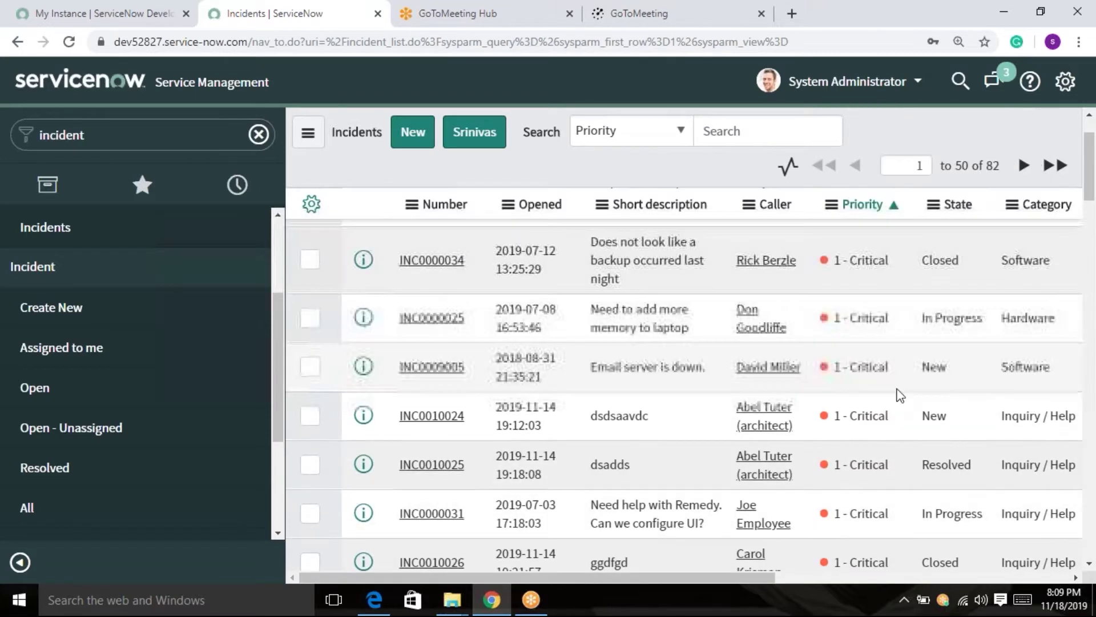
# Step: Copy the URL of incident INC0010024 to the clipboard and dismiss the notification
pyautogui.rightClick(894, 394)
pyautogui.click(901, 197)
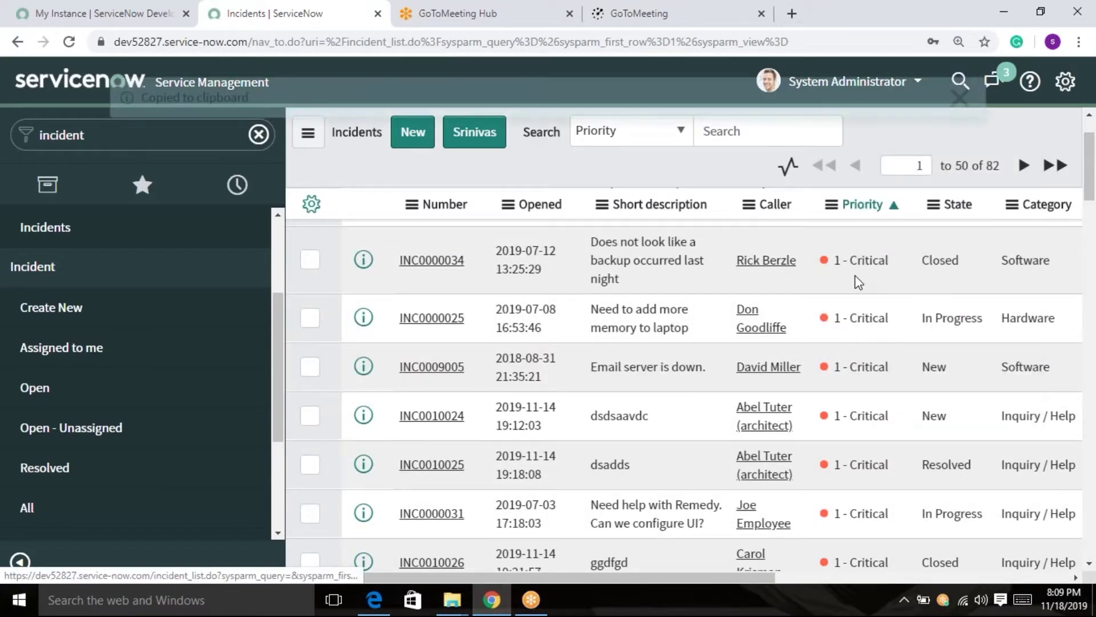
pyautogui.click(960, 98)
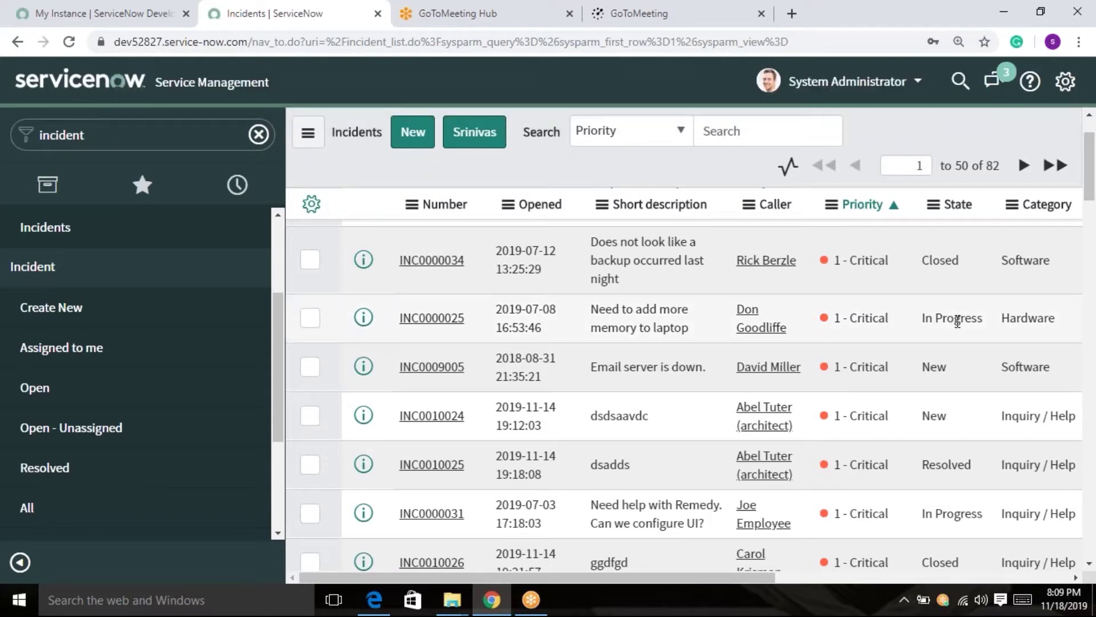
# Step: Open Notepad, paste the copied incident URL into the blank document and maximize the window
pyautogui.click(238, 613)
pyautogui.write('note')
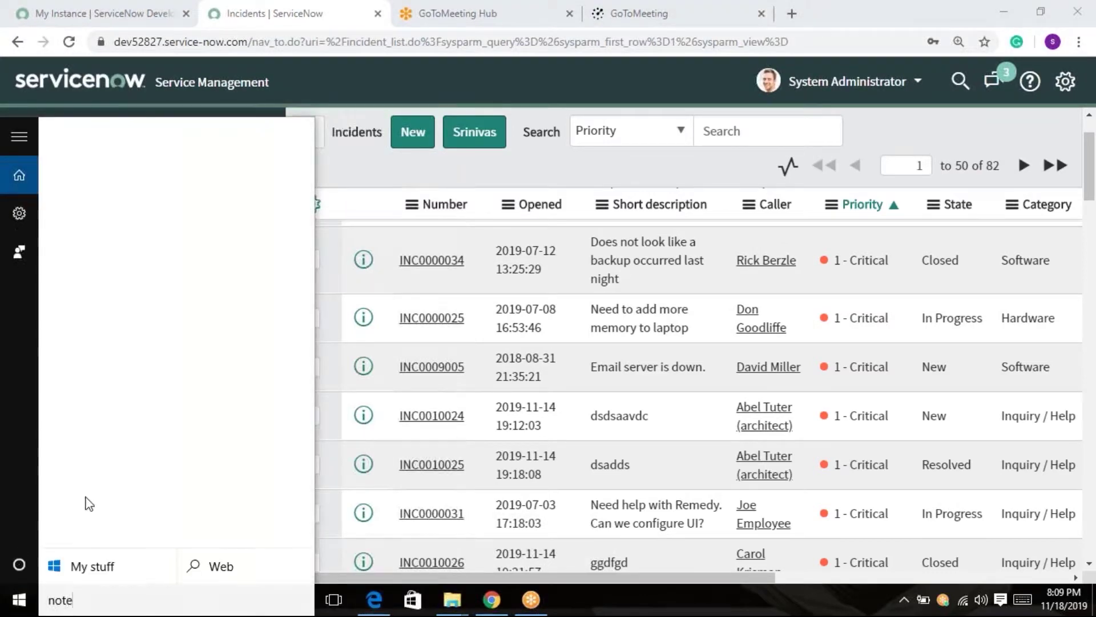
pyautogui.click(136, 292)
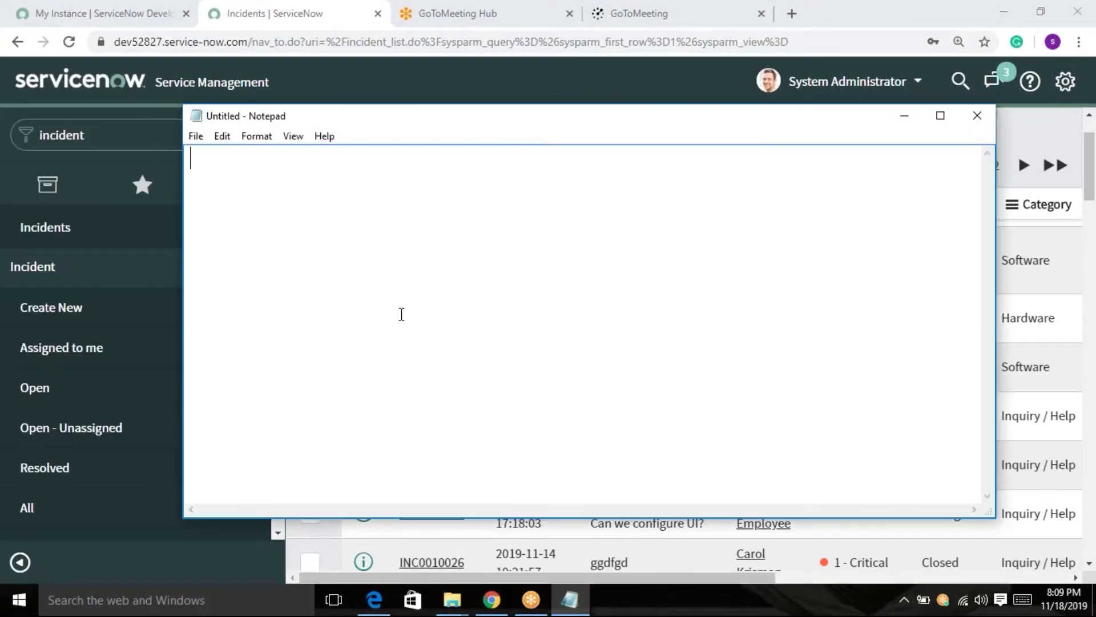
pyautogui.hotkey('ctrl', 'v')
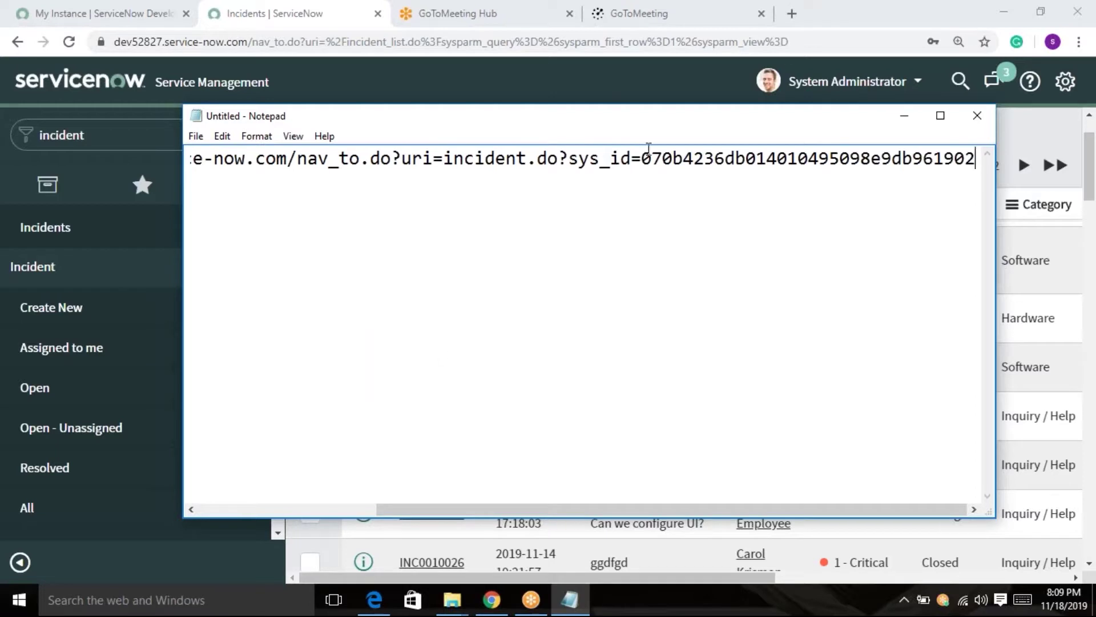
pyautogui.click(940, 116)
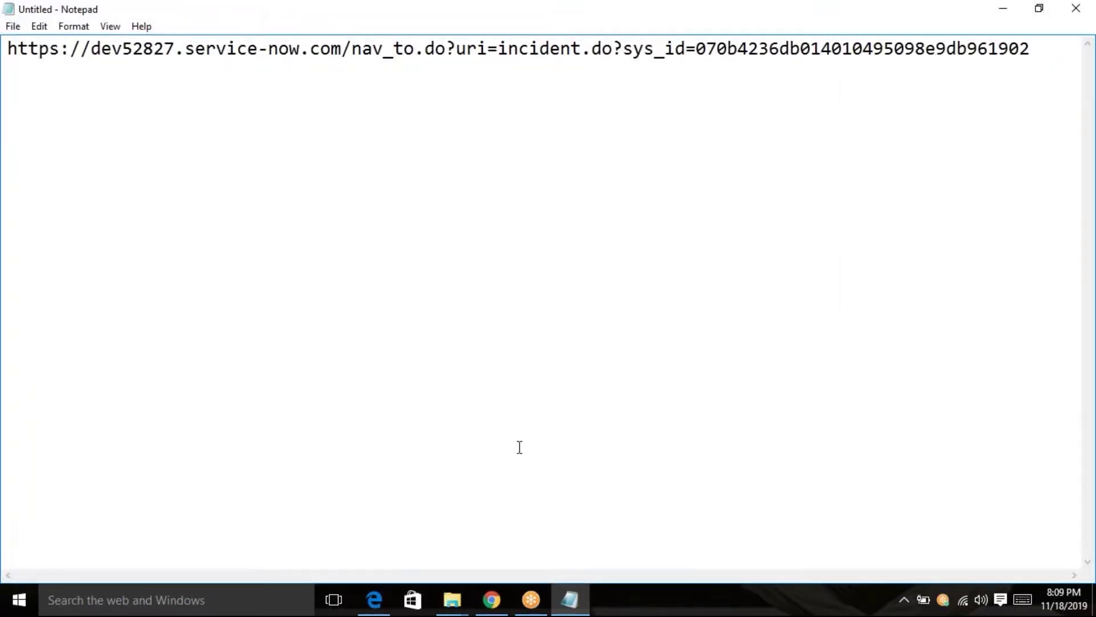
# Step: Inspect the incident.do and sys_id parts of the pasted URL and highlight the whole address
pyautogui.click(586, 51)
pyautogui.doubleClick(586, 51)
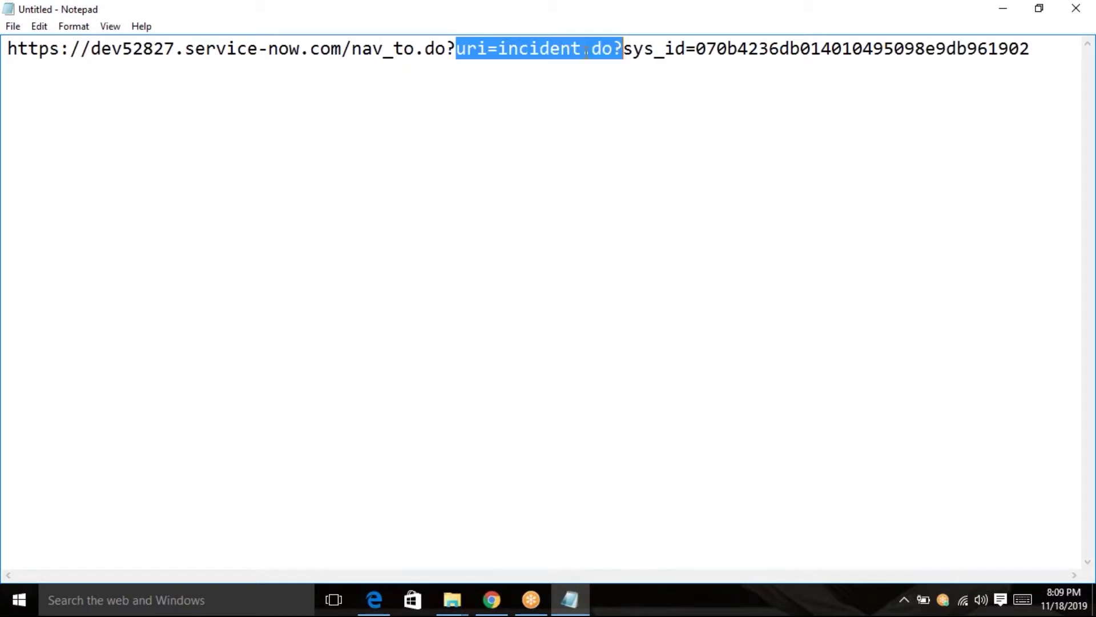
pyautogui.click(586, 51)
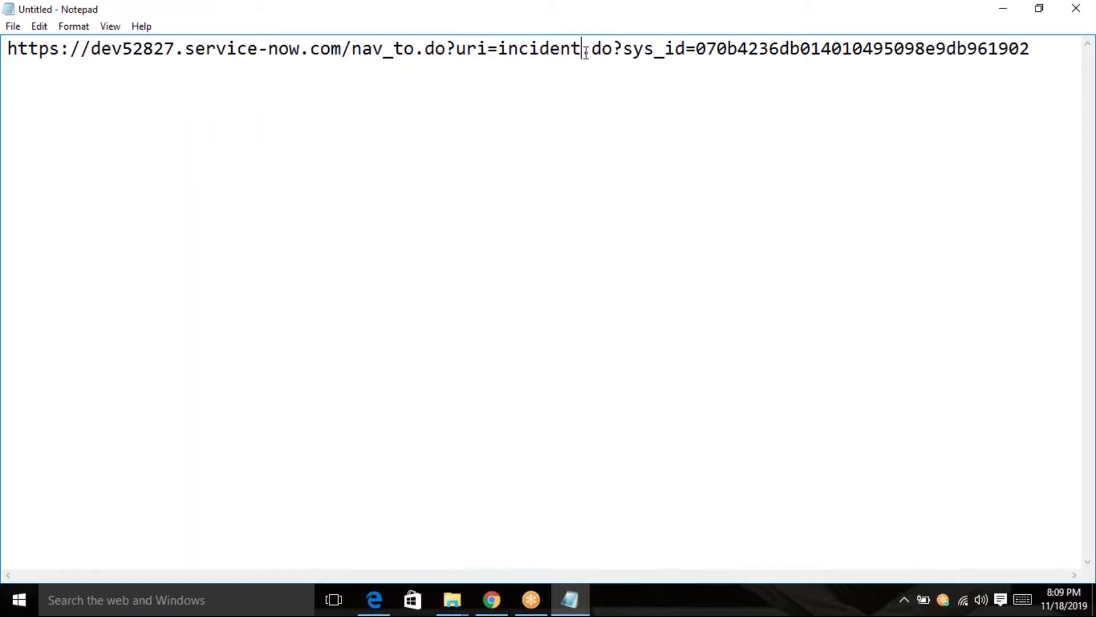
pyautogui.doubleClick(652, 40)
pyautogui.moveTo(7, 49); pyautogui.dragTo(1033, 50)
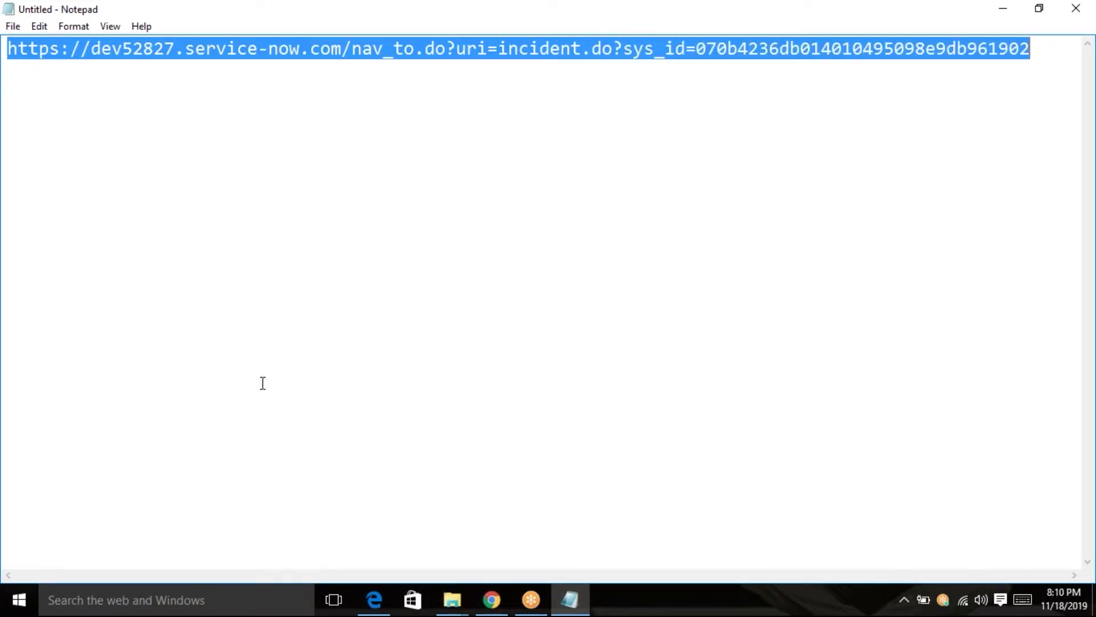
# Step: Switch to Chrome and load the copied incident URL in the tab showing the GoToMeeting connection page
pyautogui.click(492, 599)
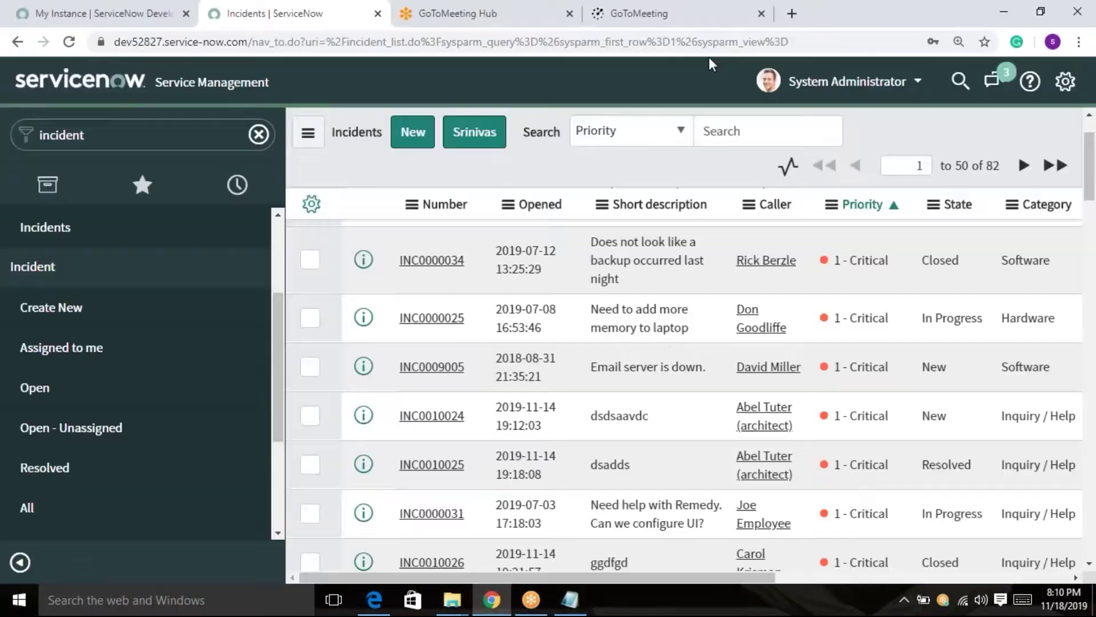
pyautogui.click(715, 15)
pyautogui.click(588, 41)
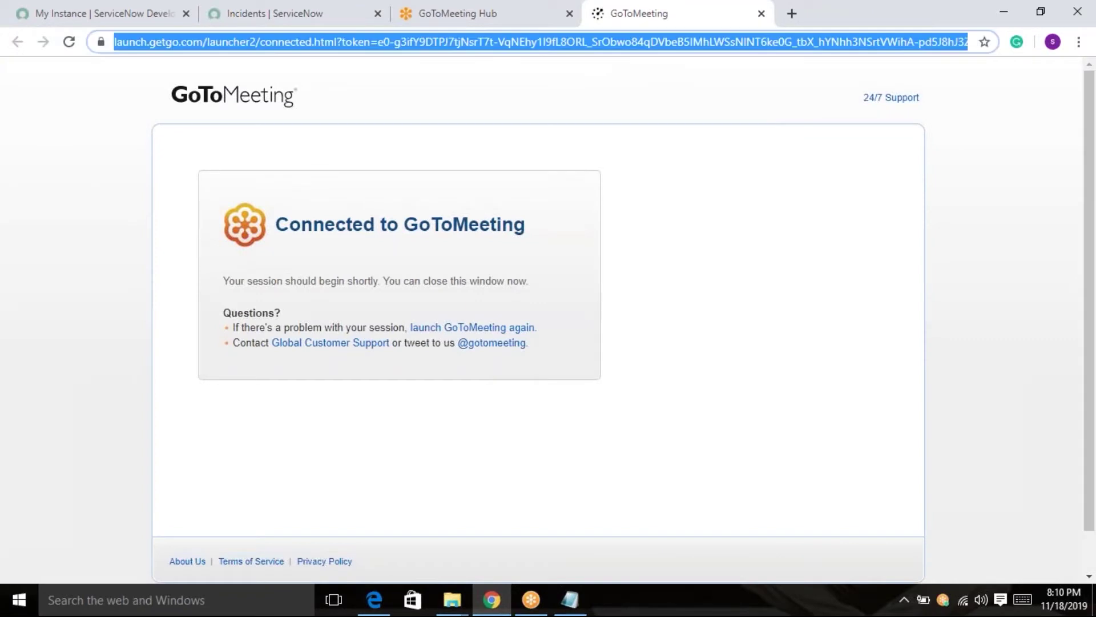
pyautogui.hotkey('ctrl', 'v')
pyautogui.press('Return')
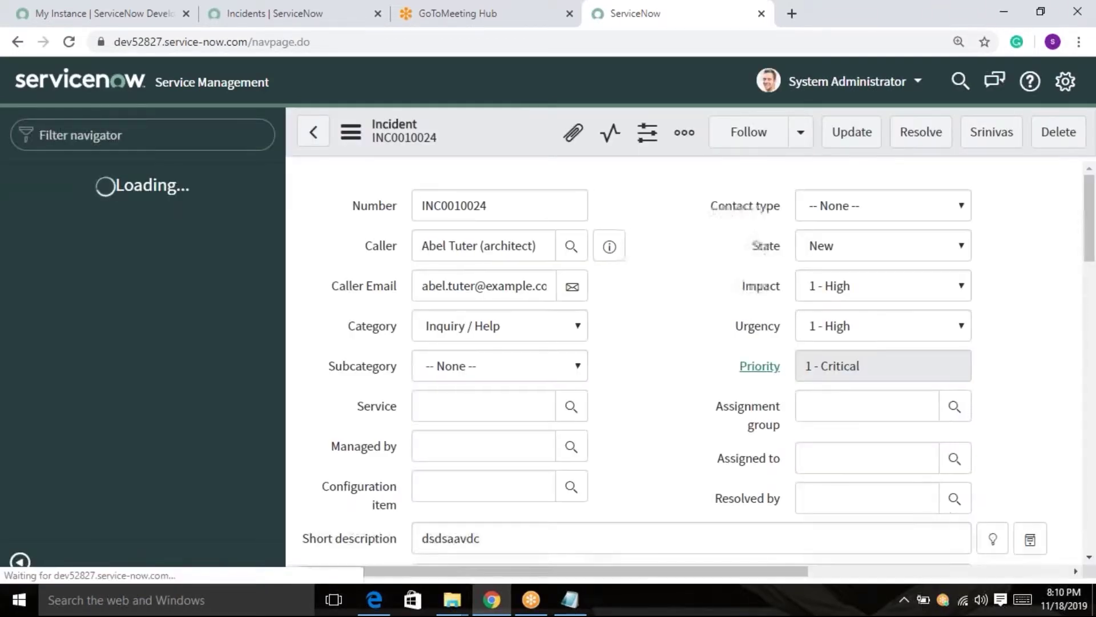
# Step: Return to the incident list and copy the sys_id of incident INC0010024
pyautogui.click(293, 22)
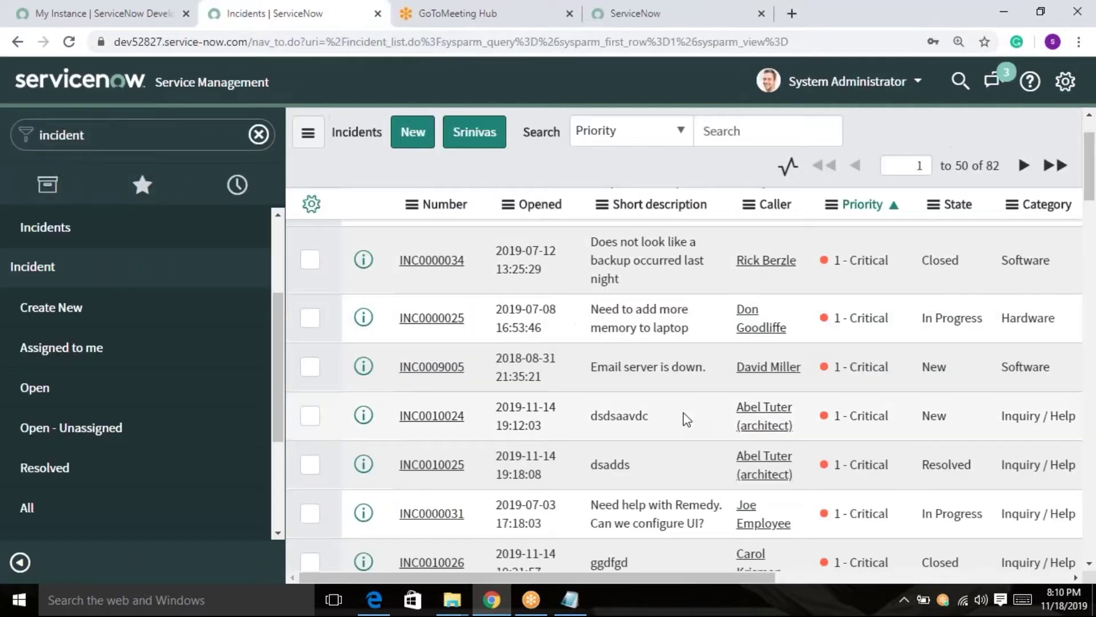
pyautogui.scroll(2, 687, 419)
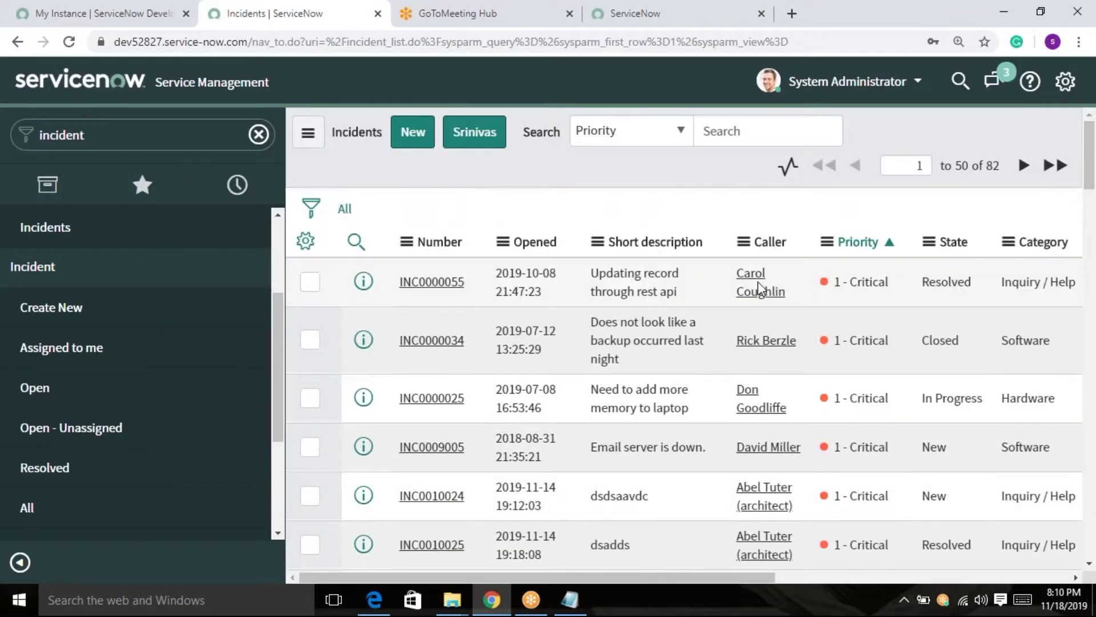
pyautogui.rightClick(759, 282)
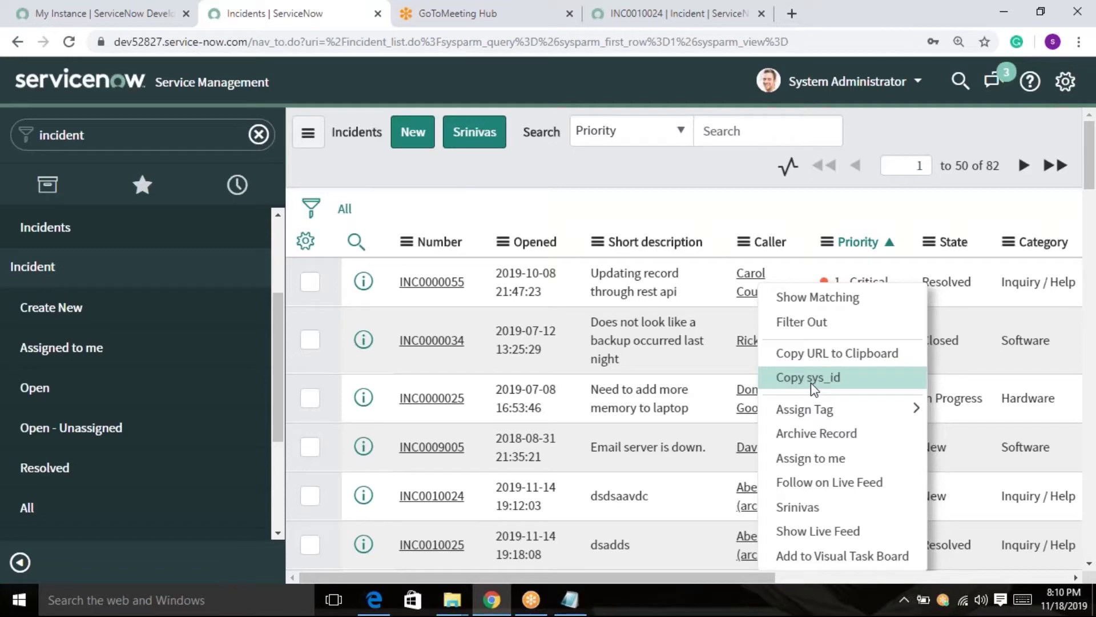
pyautogui.click(733, 214)
pyautogui.scroll(-1, 724, 421)
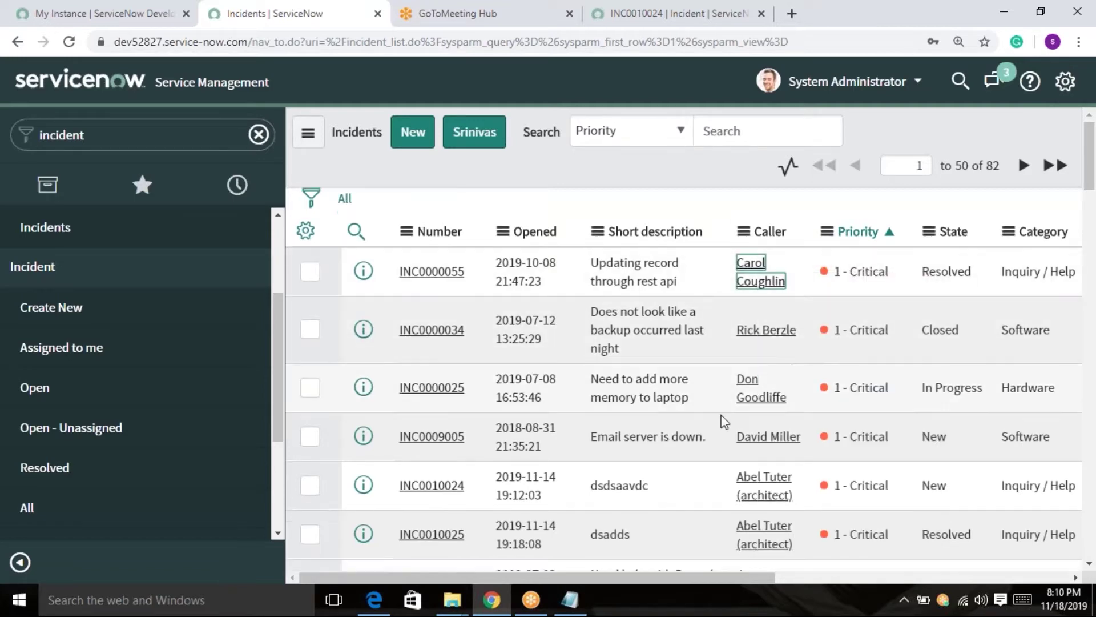
pyautogui.scroll(-1, 724, 421)
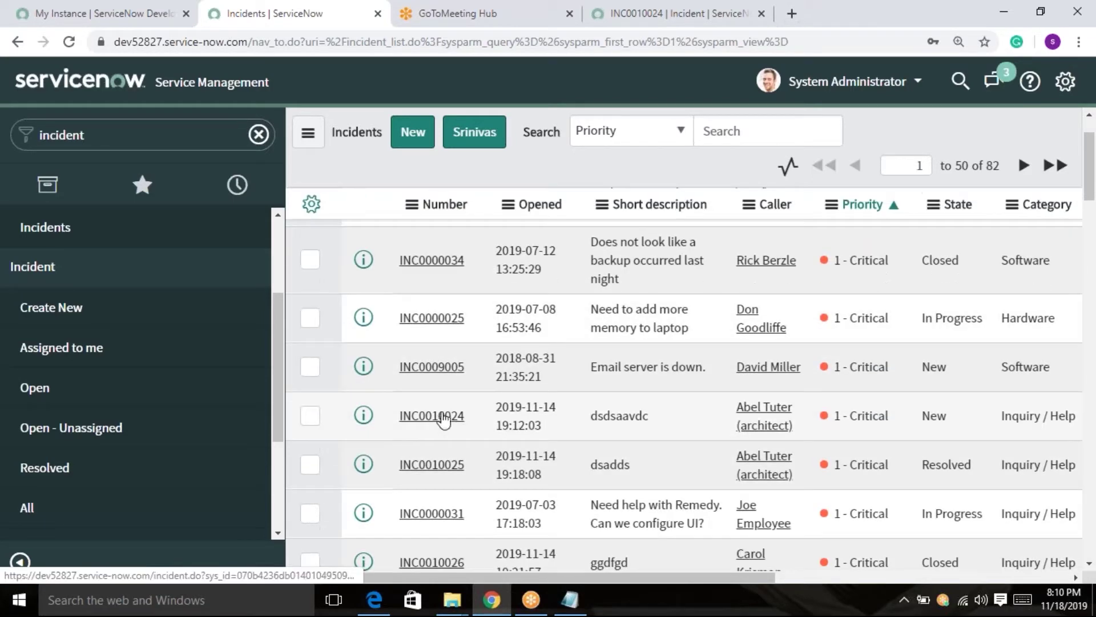
pyautogui.rightClick(758, 415)
pyautogui.click(815, 216)
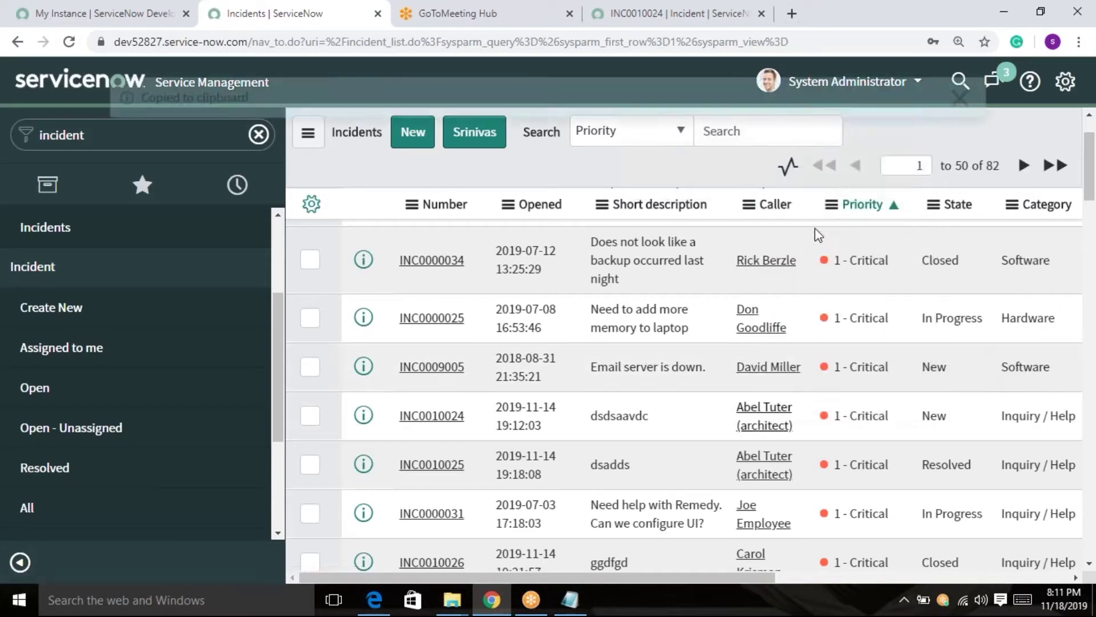
# Step: Switch to Notepad, replace the URL with the copied sys_id and highlight it
pyautogui.click(570, 600)
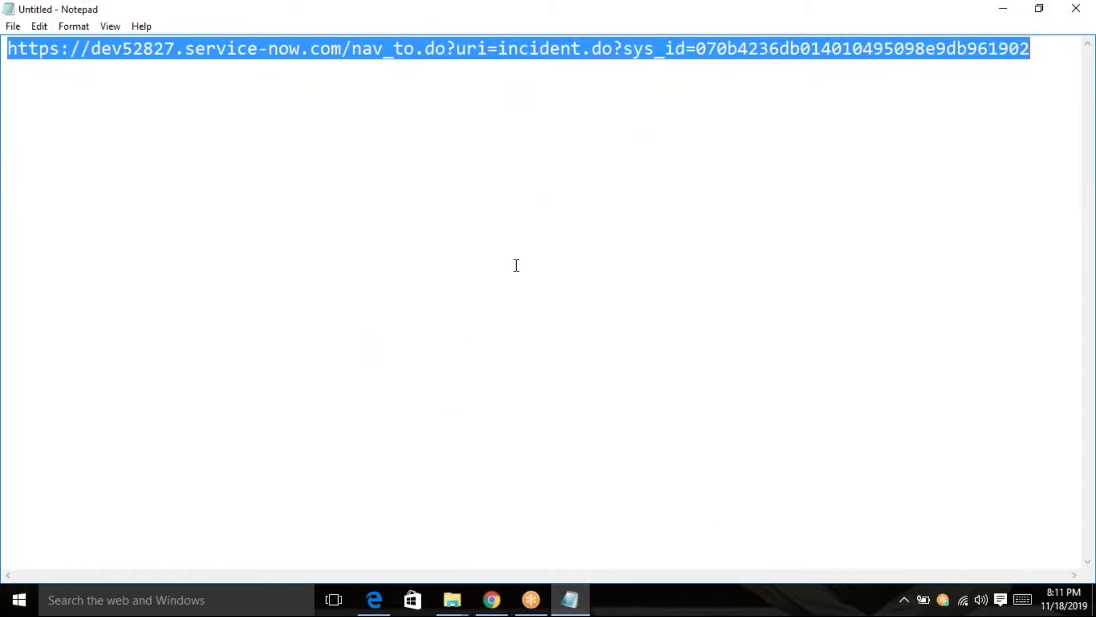
pyautogui.hotkey('ctrl', 'v')
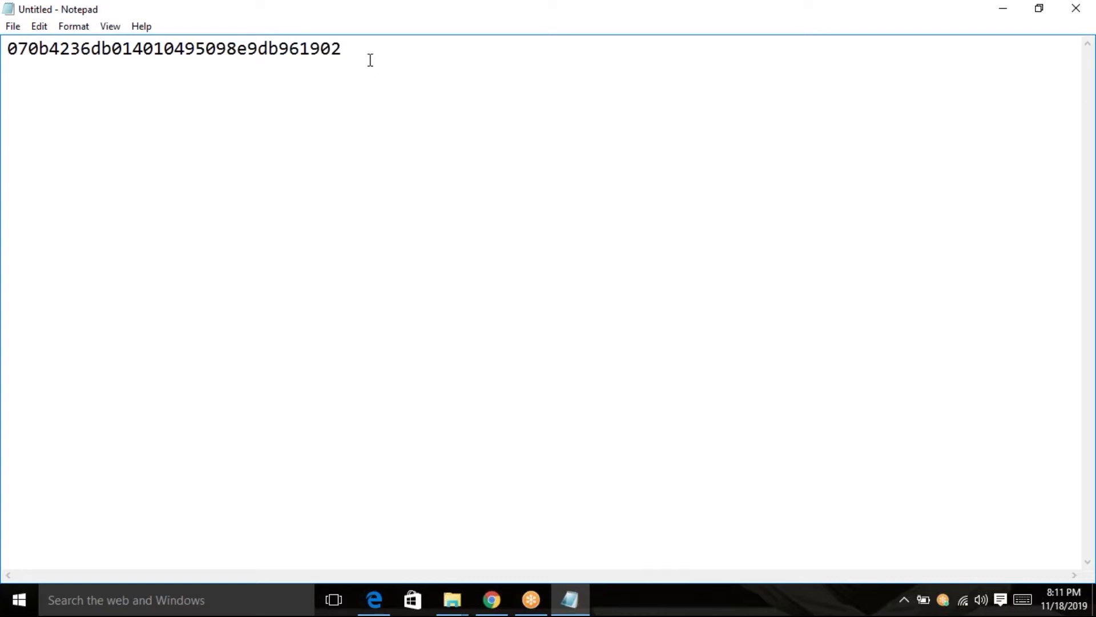
pyautogui.moveTo(370, 56); pyautogui.dragTo(8, 66)
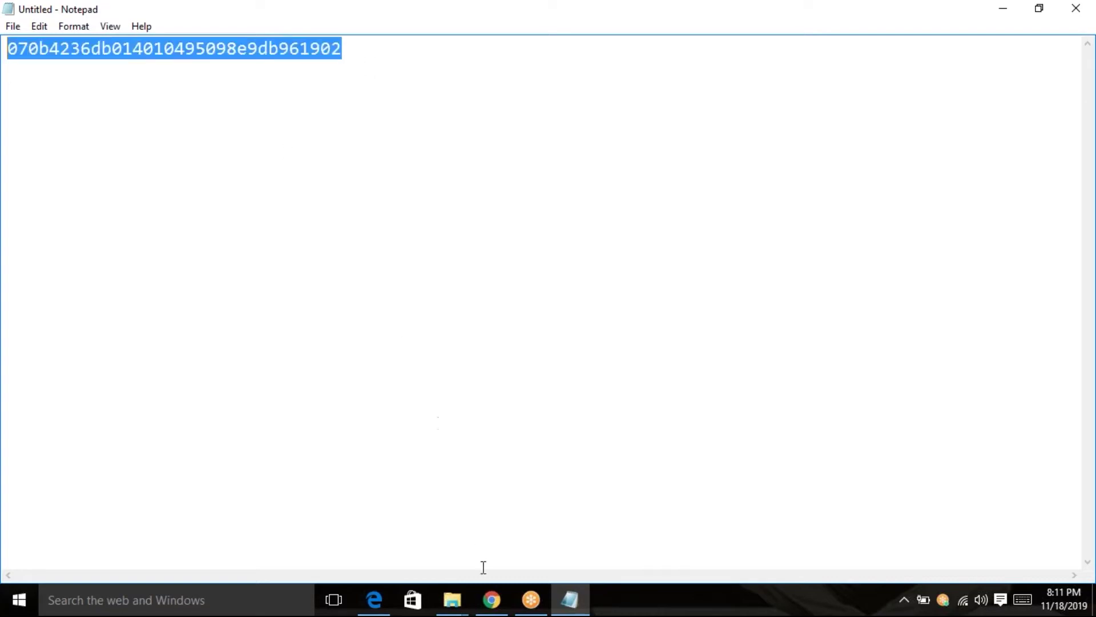
# Step: Switch back to Chrome and examine the Assign Tag options for incident INC0000034 in the list
pyautogui.click(492, 601)
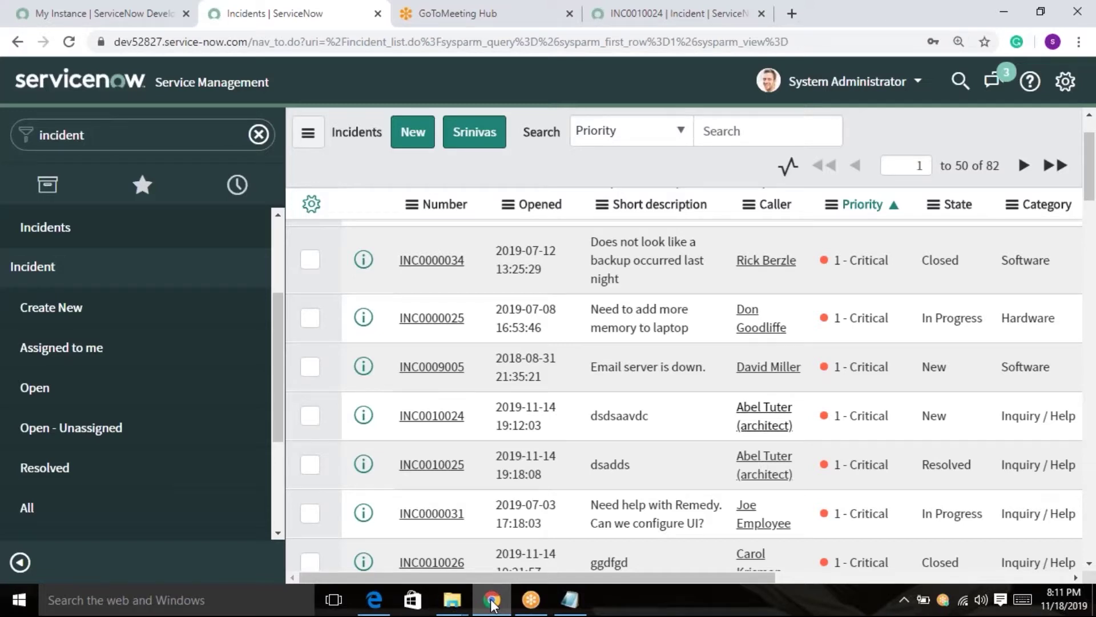
pyautogui.rightClick(757, 332)
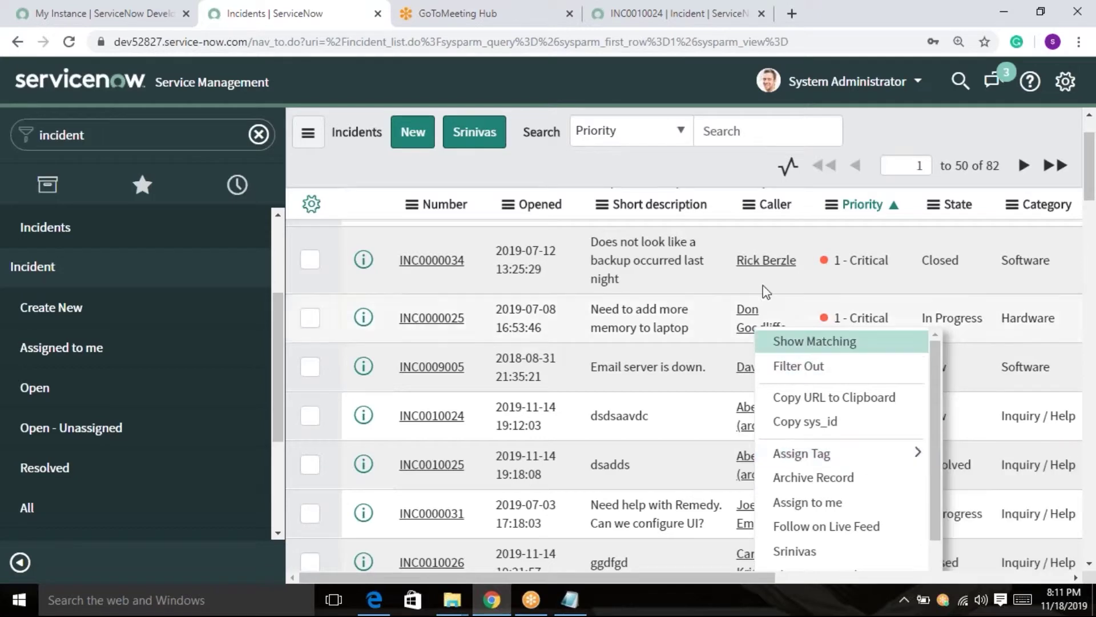
pyautogui.click(749, 266)
pyautogui.rightClick(749, 266)
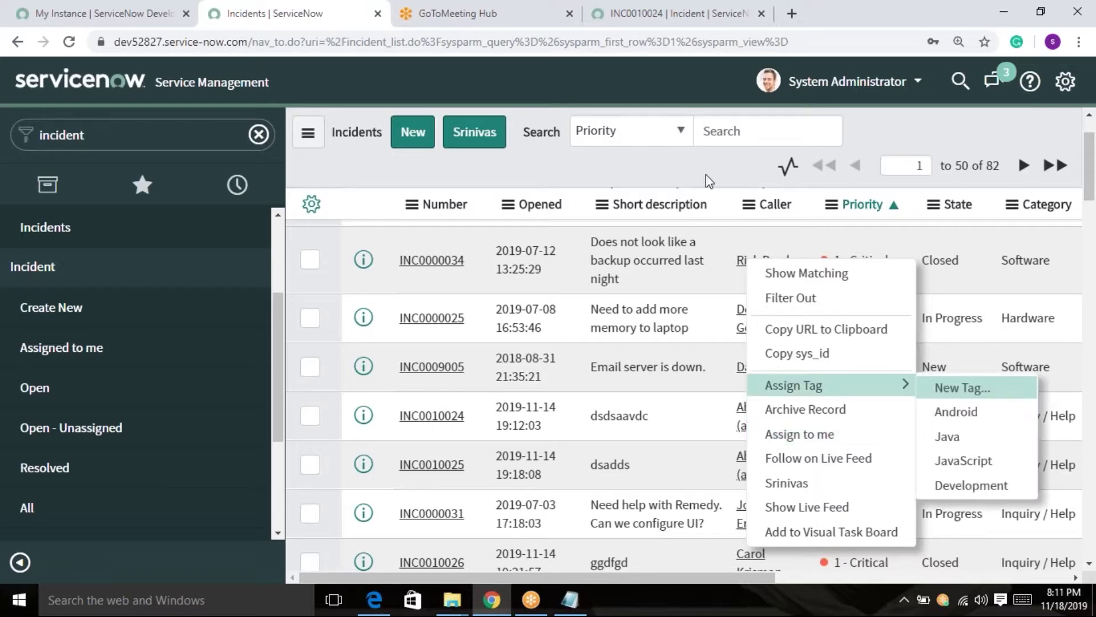
pyautogui.click(467, 318)
# Step: Select incident INC0009005 in the list and apply Assign to me from its record actions
pyautogui.click(311, 366)
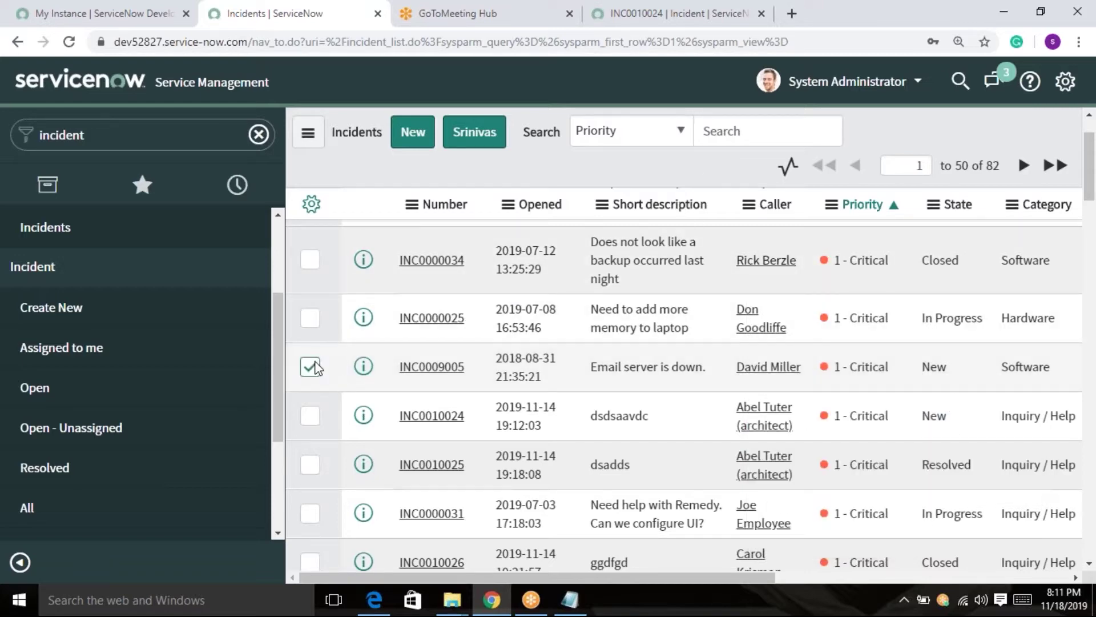
pyautogui.rightClick(767, 376)
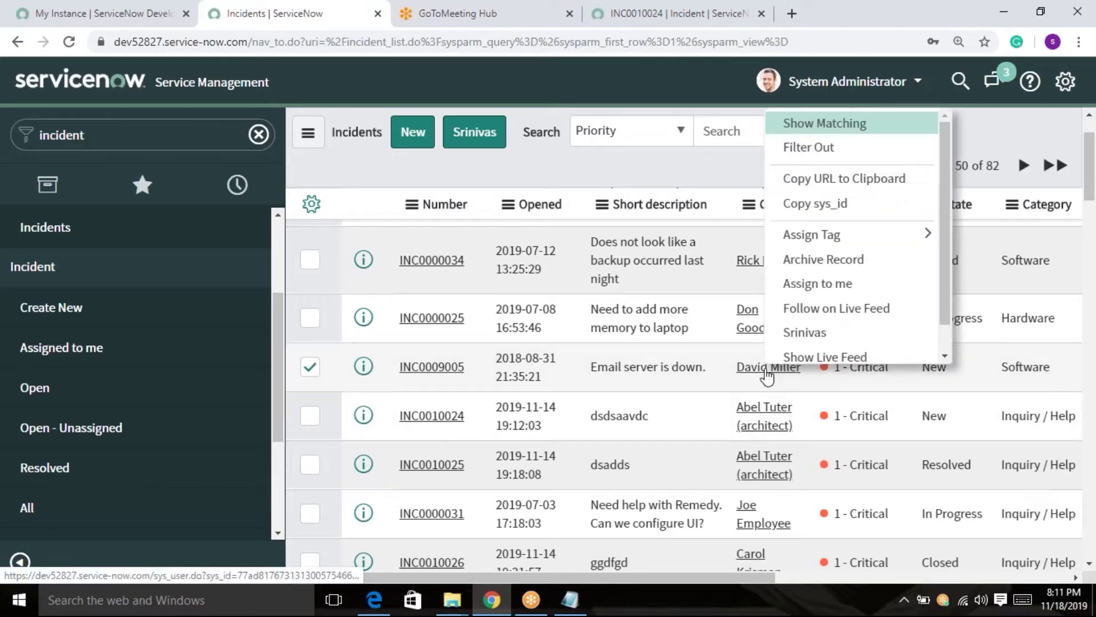
pyautogui.click(825, 280)
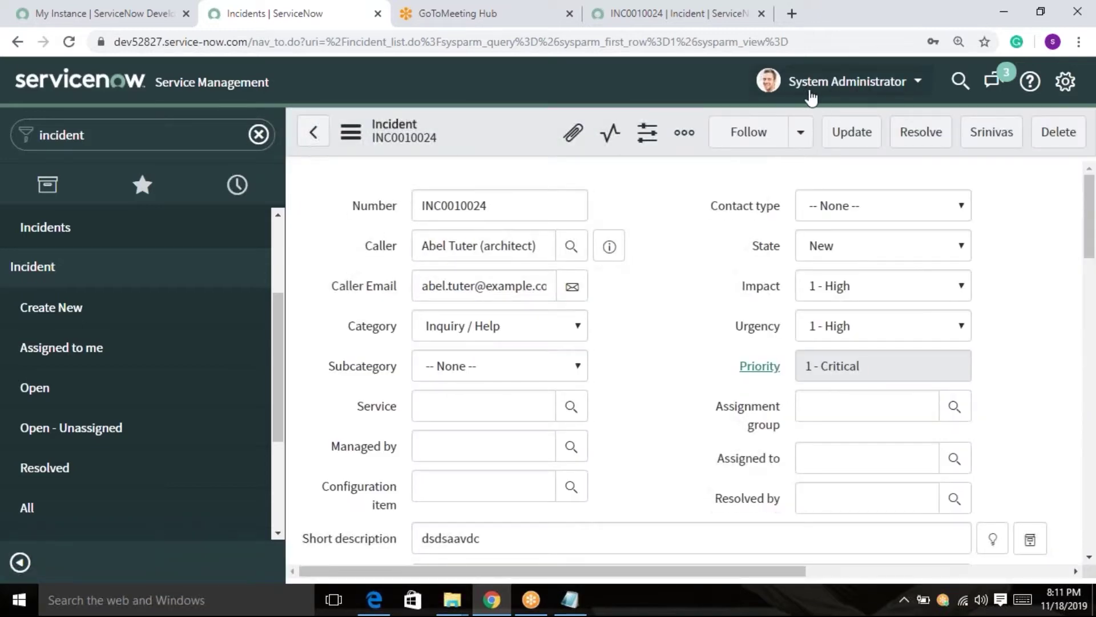
# Step: Check the list of incidents assigned to me, and return to the list of all incidents
pyautogui.click(116, 364)
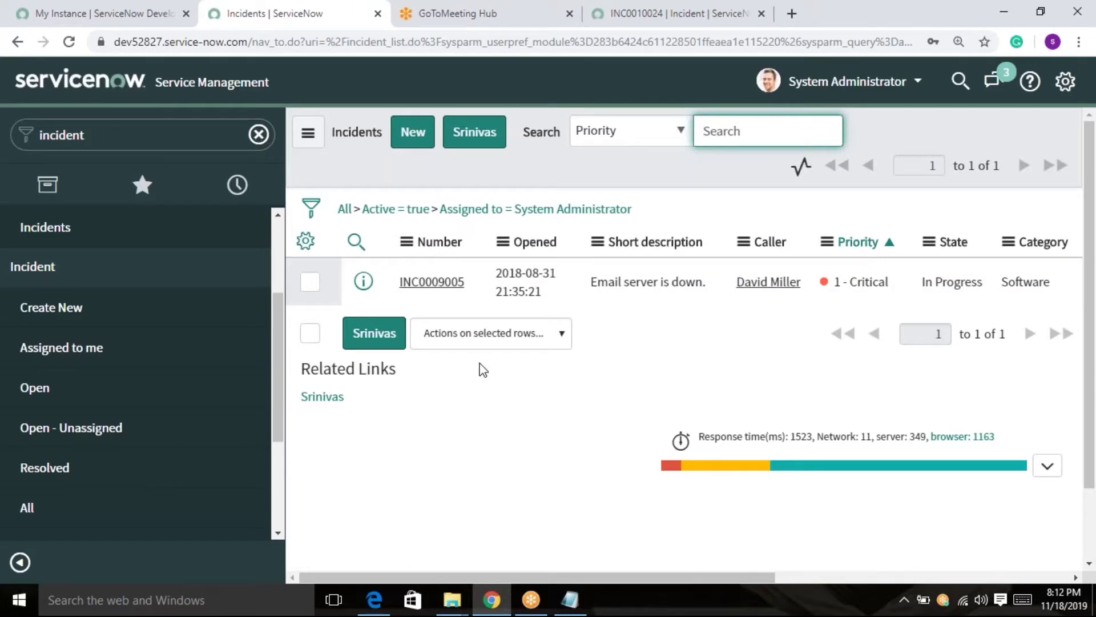
pyautogui.click(80, 515)
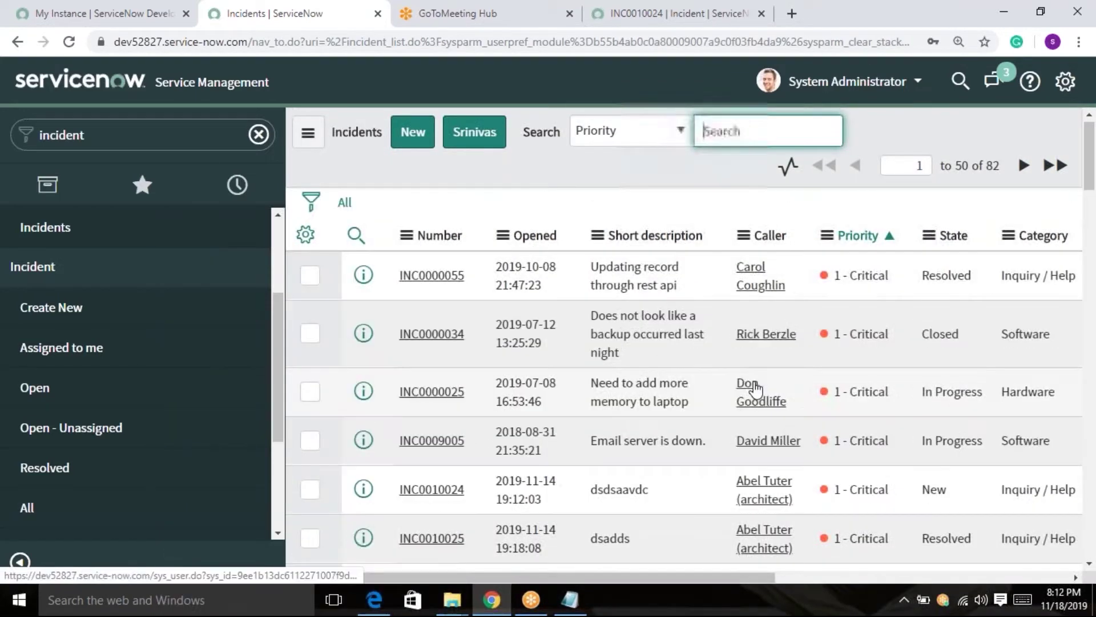
# Step: Follow incident INC0000031 on Live Feed from its row actions in the incident list
pyautogui.rightClick(756, 391)
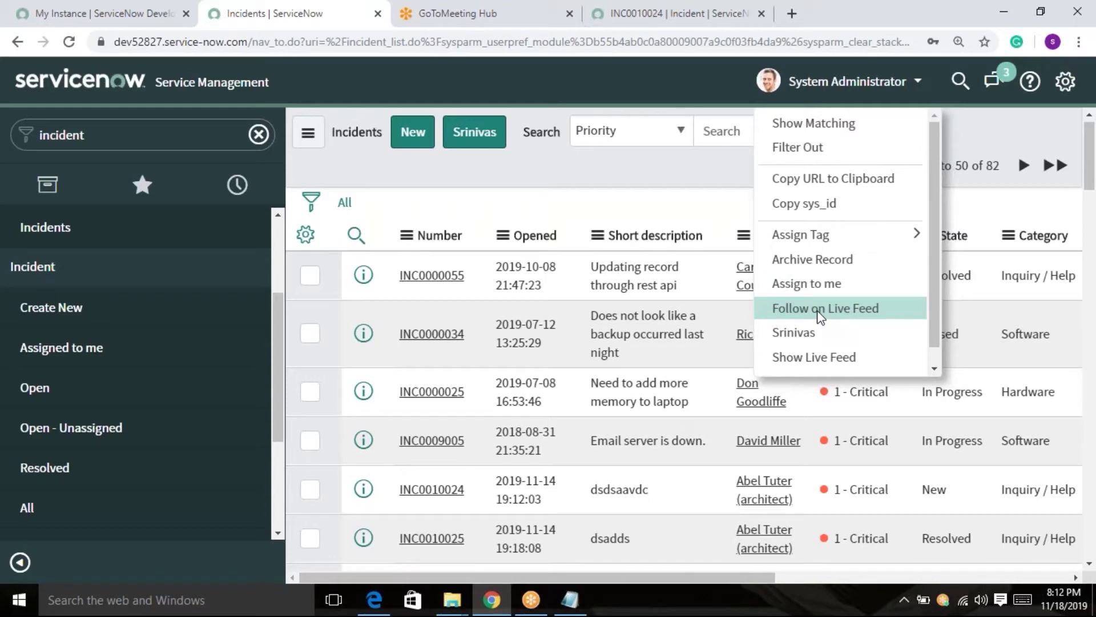
pyautogui.click(751, 238)
pyautogui.scroll(-3, 534, 456)
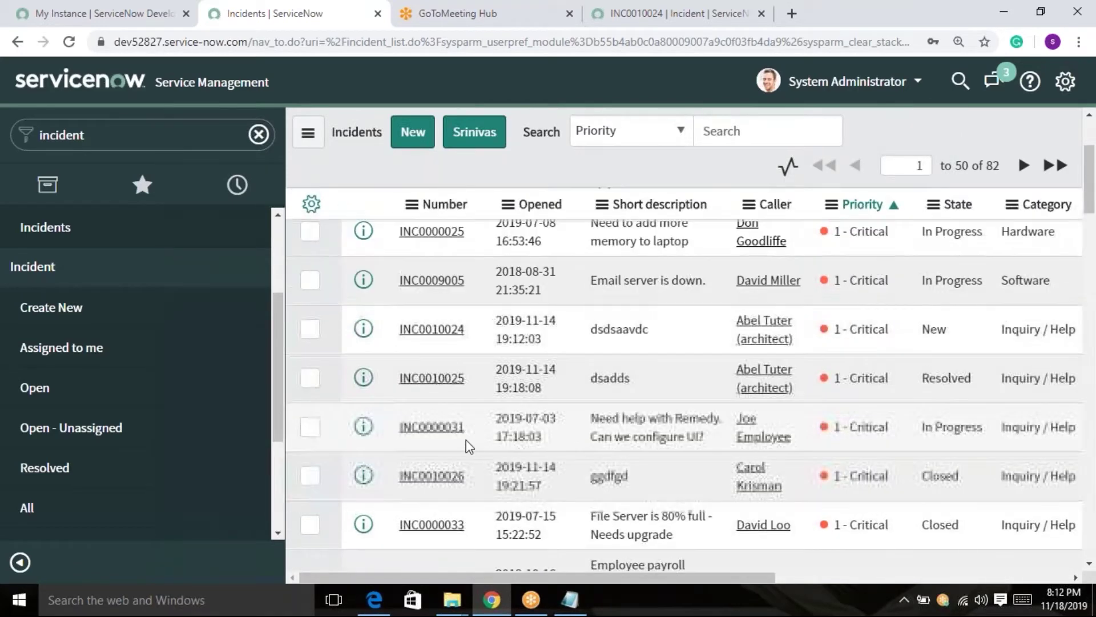
pyautogui.click(313, 430)
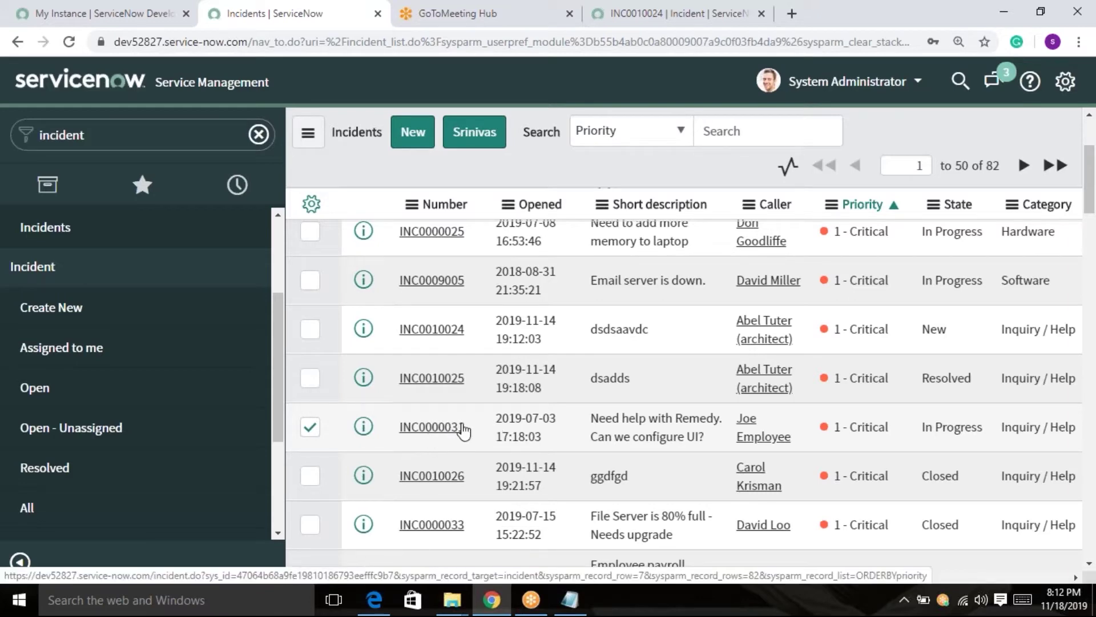
pyautogui.click(312, 431)
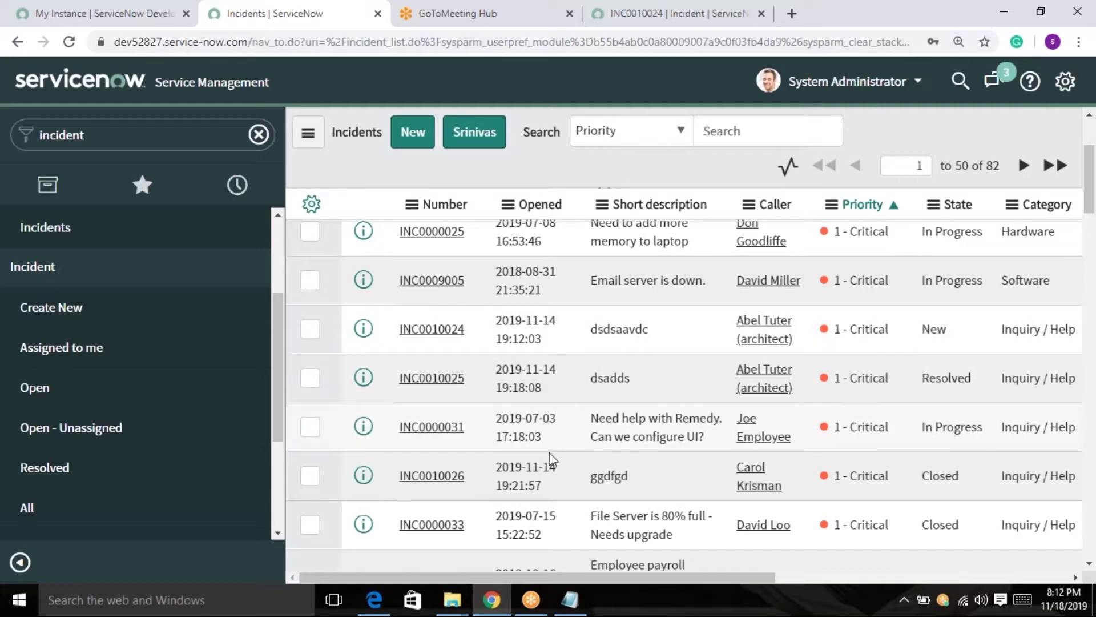
pyautogui.rightClick(627, 418)
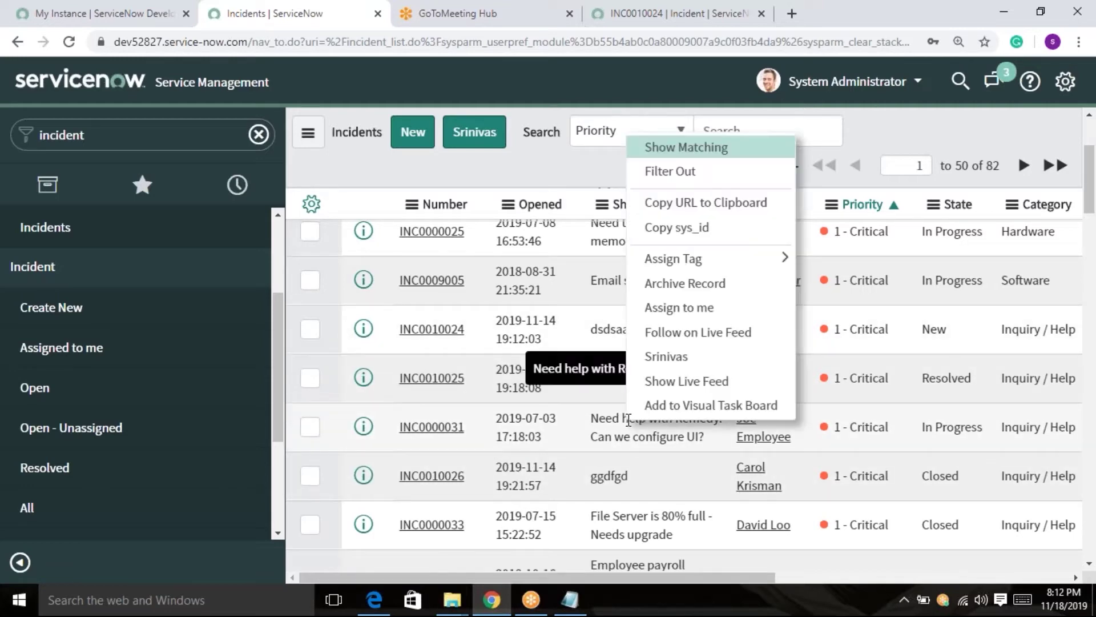
pyautogui.click(702, 336)
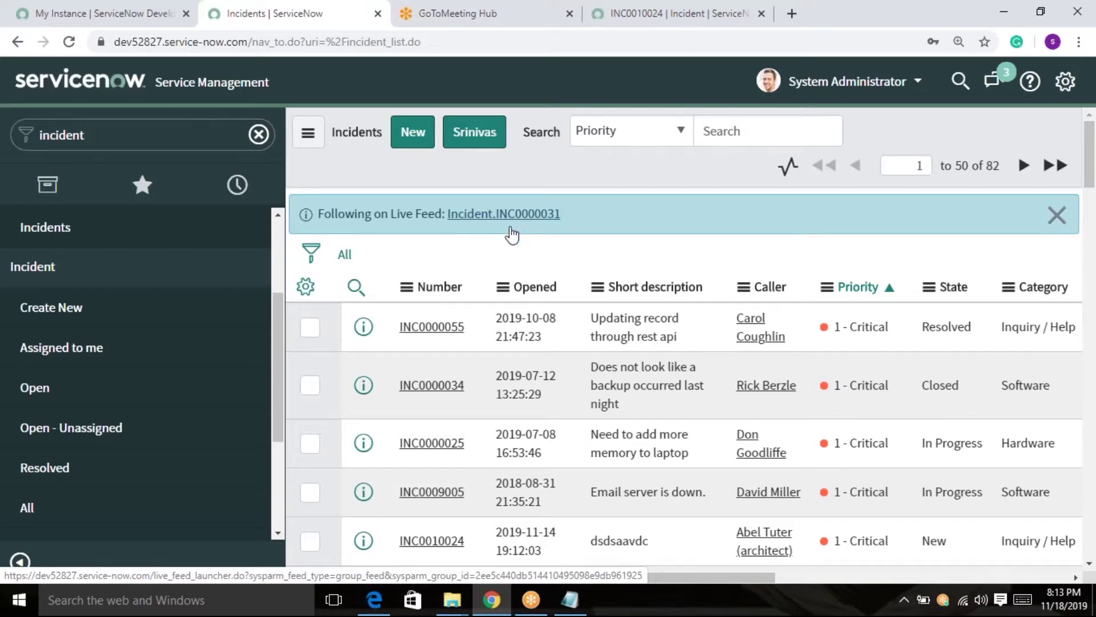
# Step: Examine the row actions available for incidents INC0000034 and INC0000055 in the list
pyautogui.scroll(-1, 571, 446)
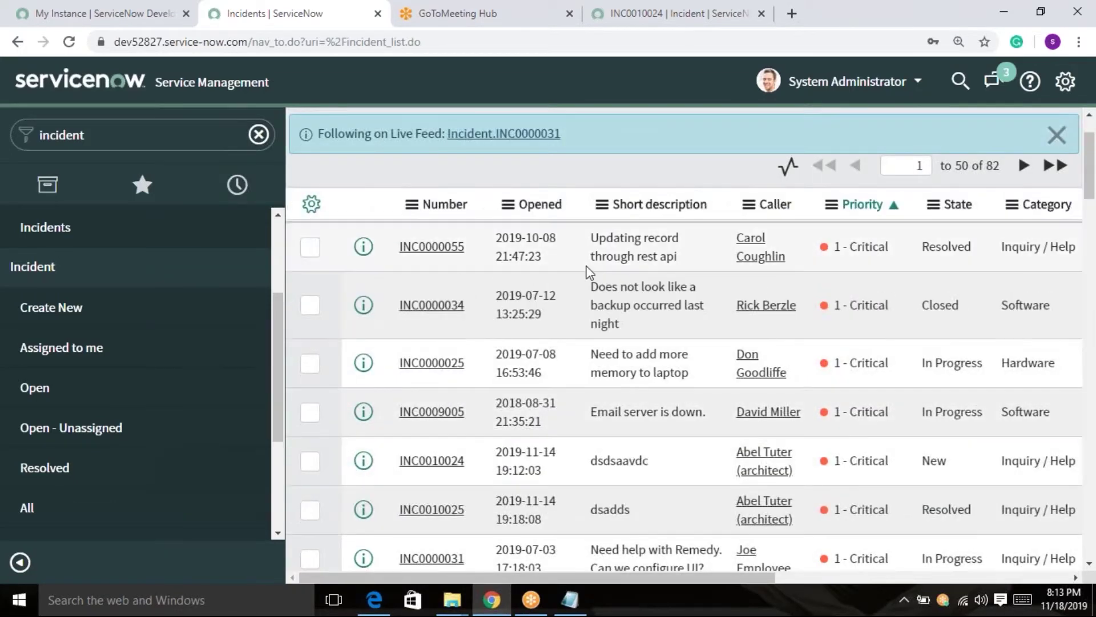
pyautogui.scroll(1, 524, 212)
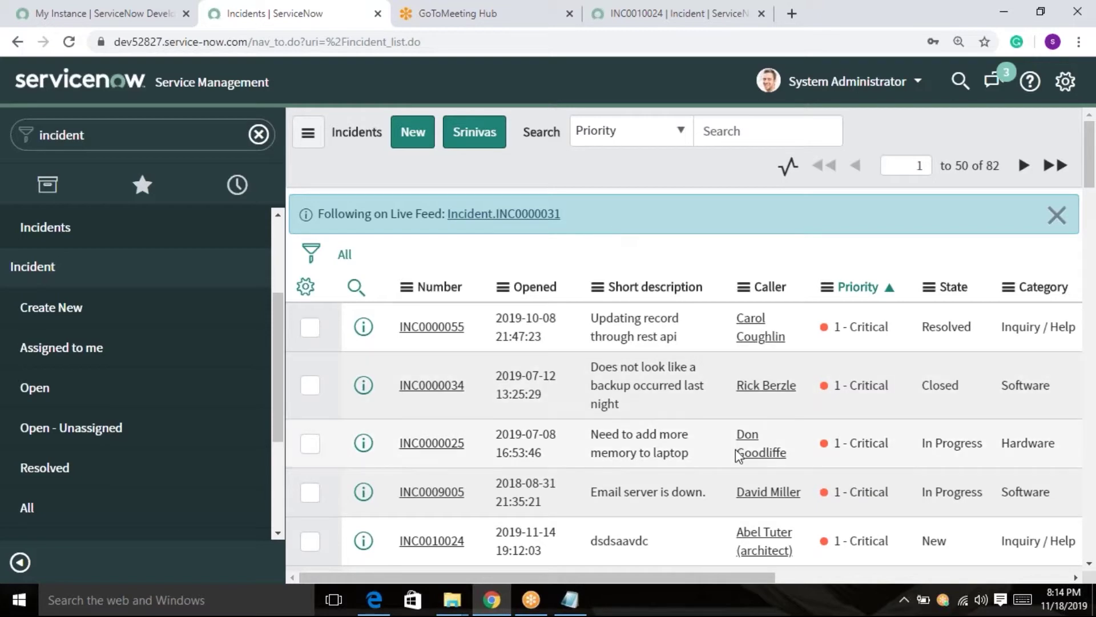
pyautogui.rightClick(656, 378)
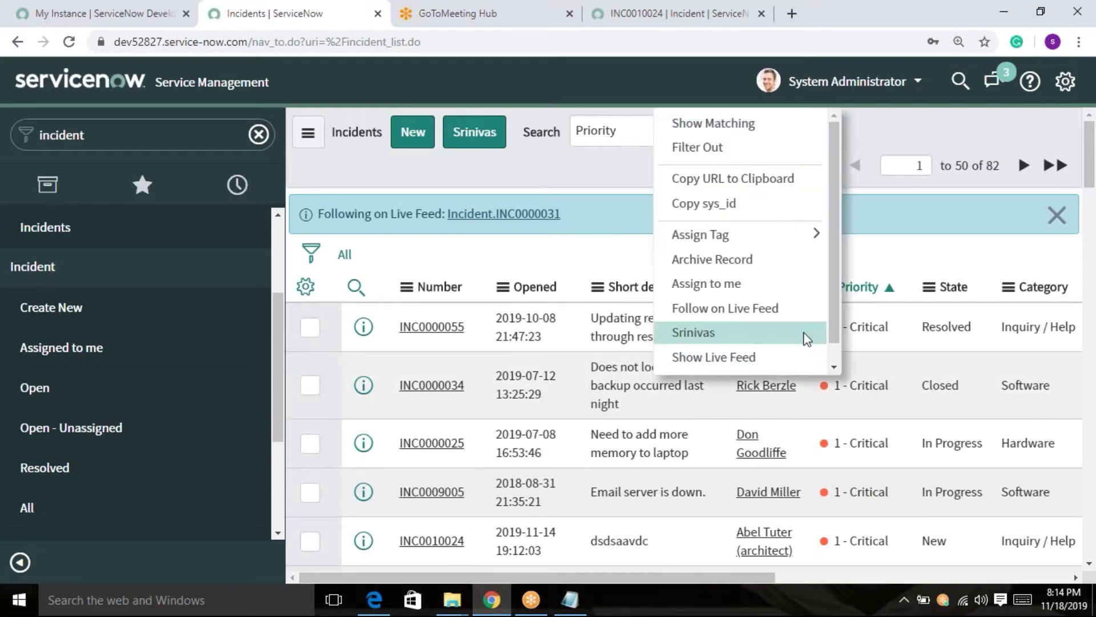
pyautogui.scroll(-1, 748, 303)
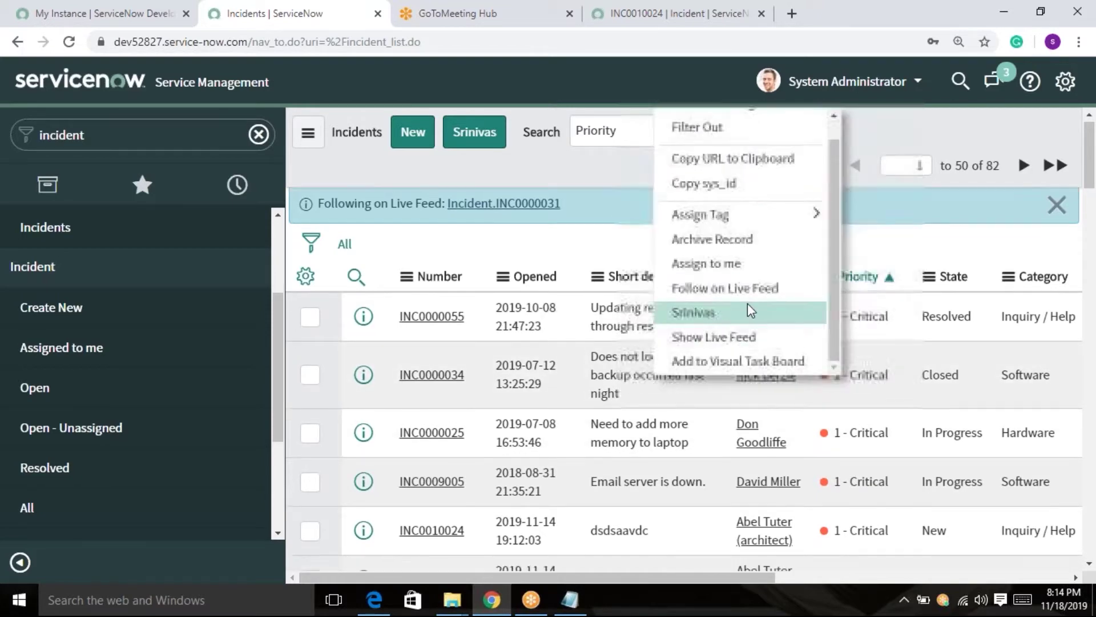
pyautogui.scroll(-2, 694, 261)
pyautogui.rightClick(646, 247)
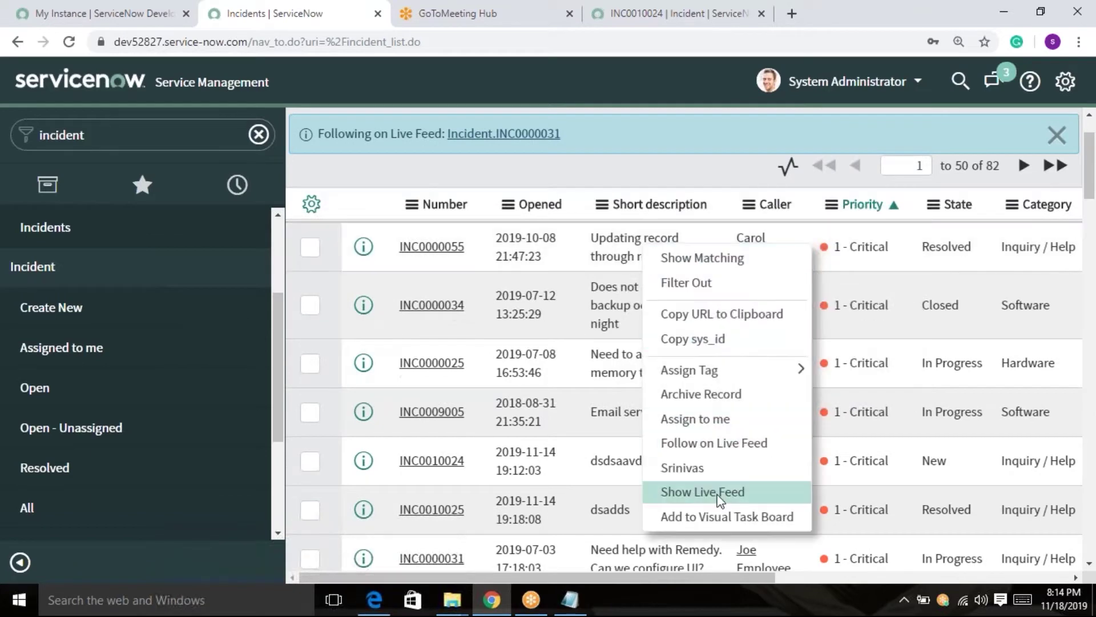
pyautogui.click(697, 172)
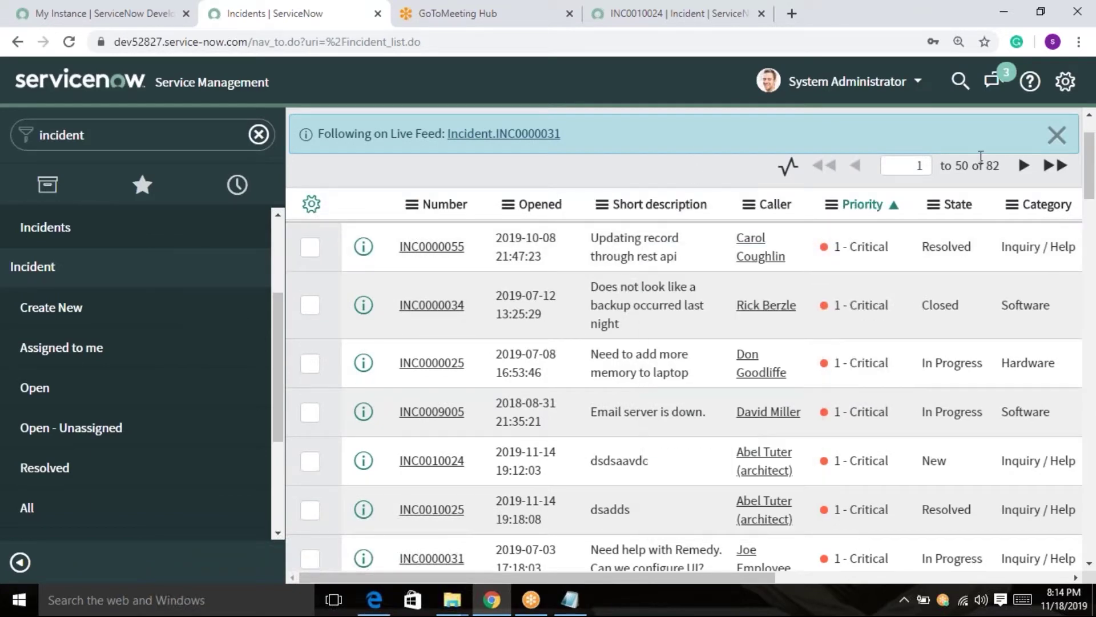
# Step: Dismiss the Live Feed notification, and view the Live Feed of incident INC0010026 before closing it
pyautogui.click(1055, 143)
pyautogui.scroll(-2, 698, 321)
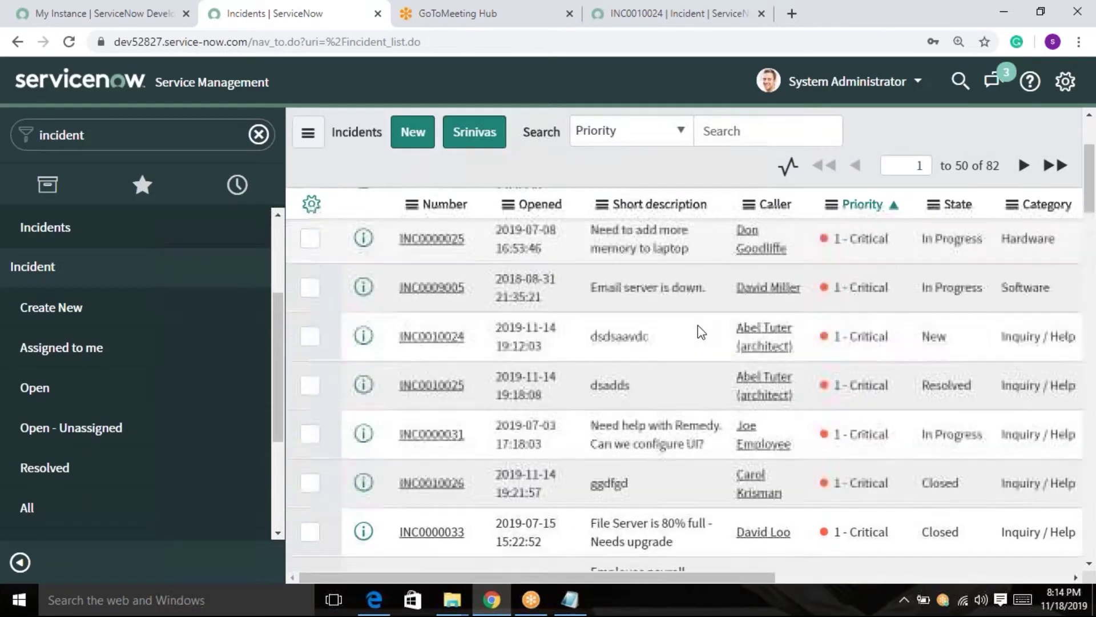
pyautogui.scroll(-2, 706, 361)
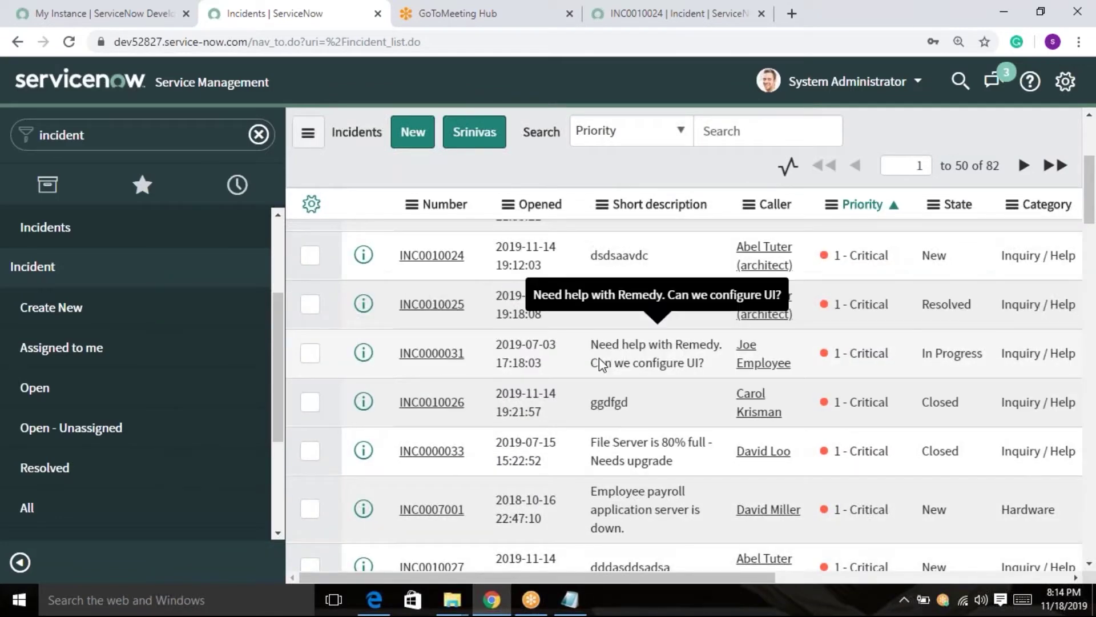
pyautogui.rightClick(604, 402)
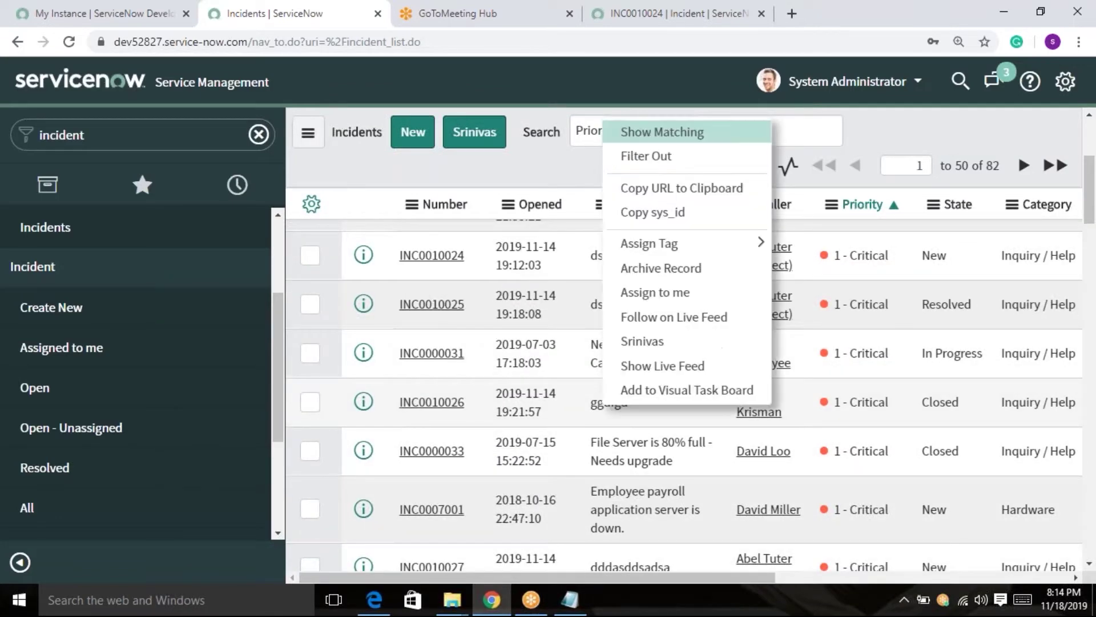
pyautogui.click(684, 363)
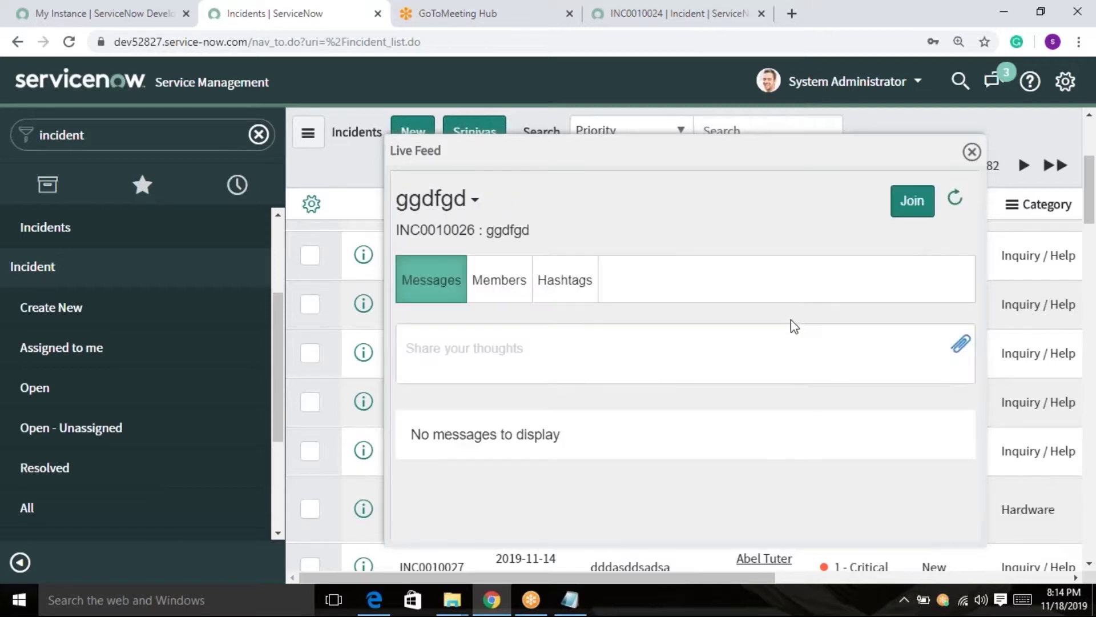
pyautogui.scroll(-5, 671, 299)
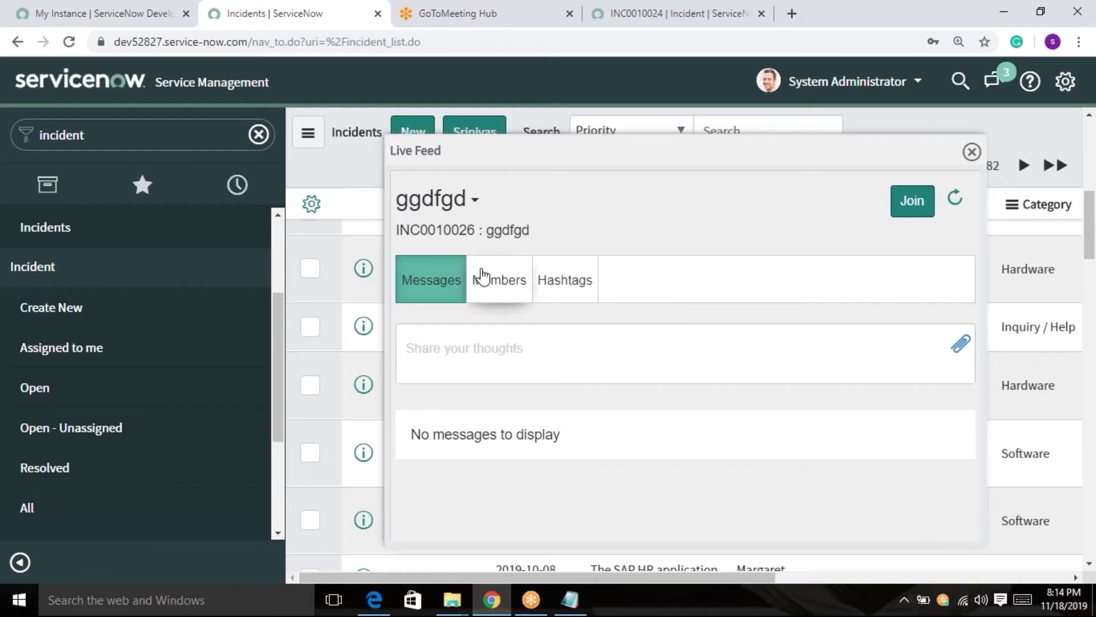
pyautogui.scroll(-2, 993, 149)
pyautogui.click(973, 152)
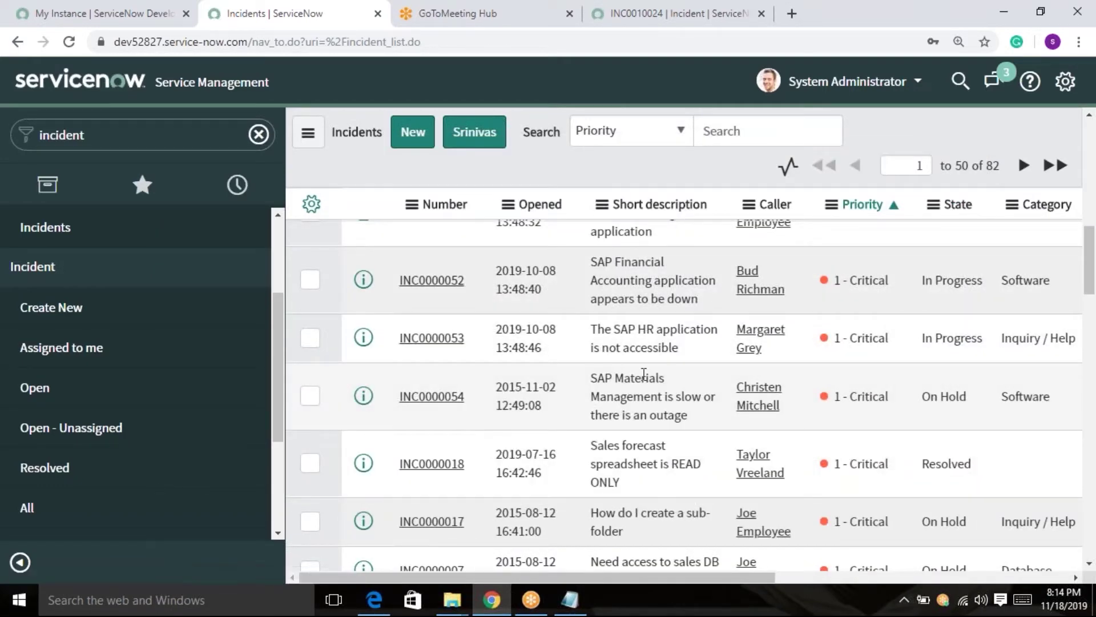
# Step: Show the Live Feed of incident INC0000054, read through its messages and close it
pyautogui.rightClick(644, 373)
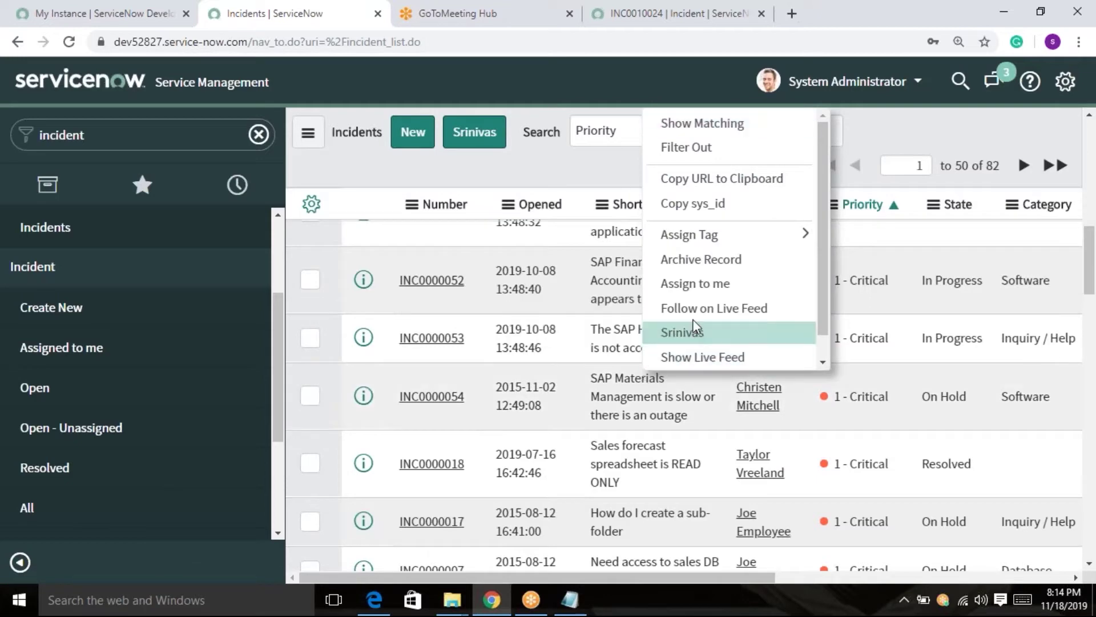
pyautogui.click(715, 358)
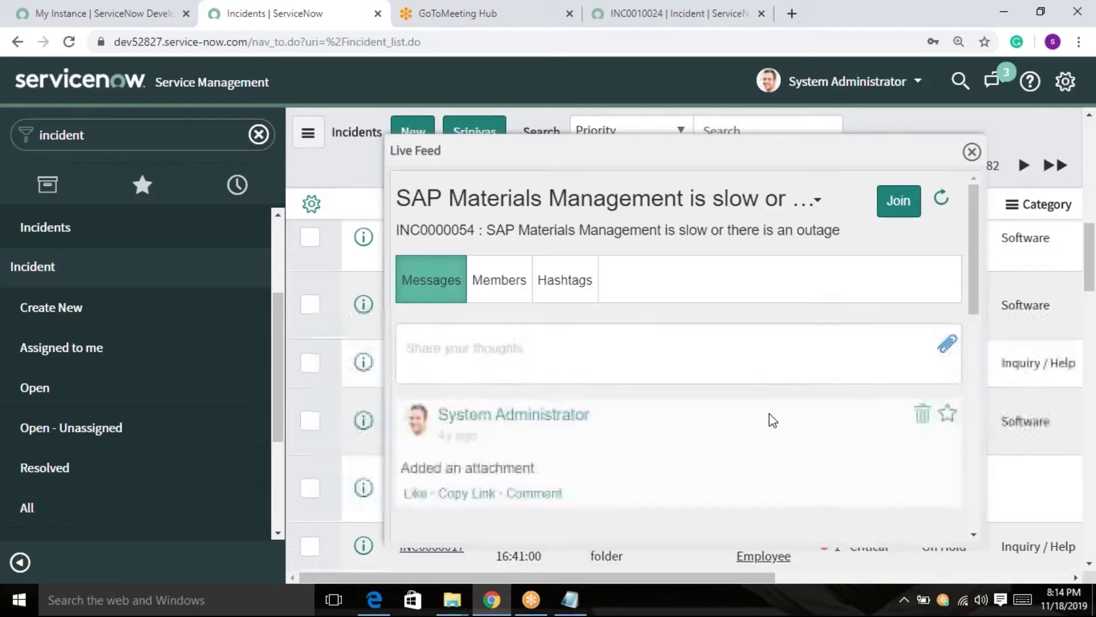
pyautogui.scroll(-3, 651, 384)
pyautogui.scroll(-5, 532, 381)
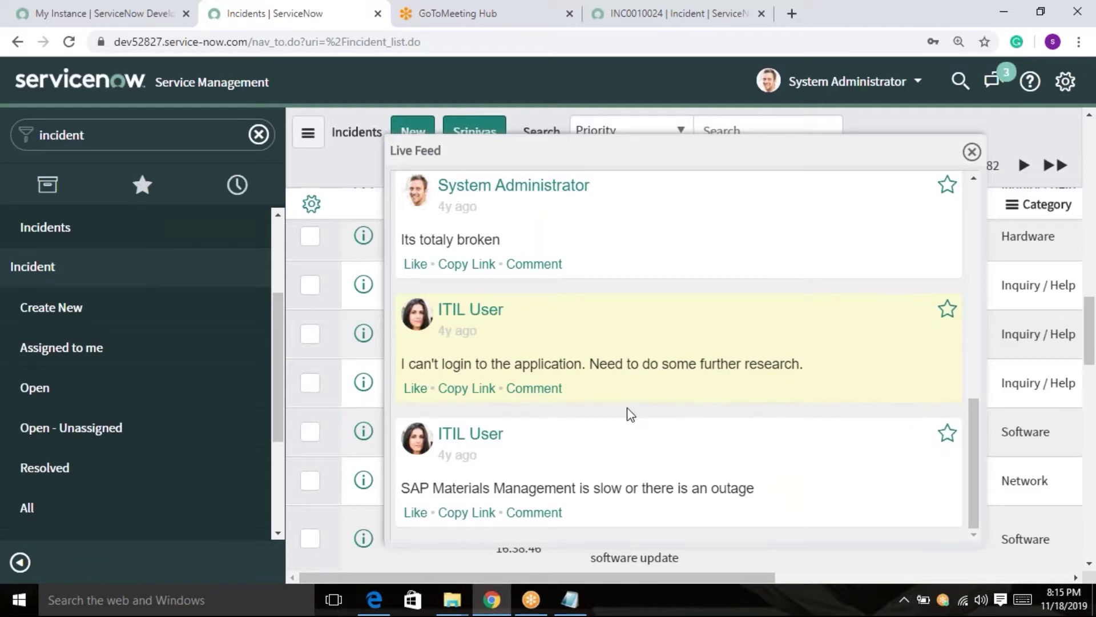
pyautogui.scroll(2, 627, 406)
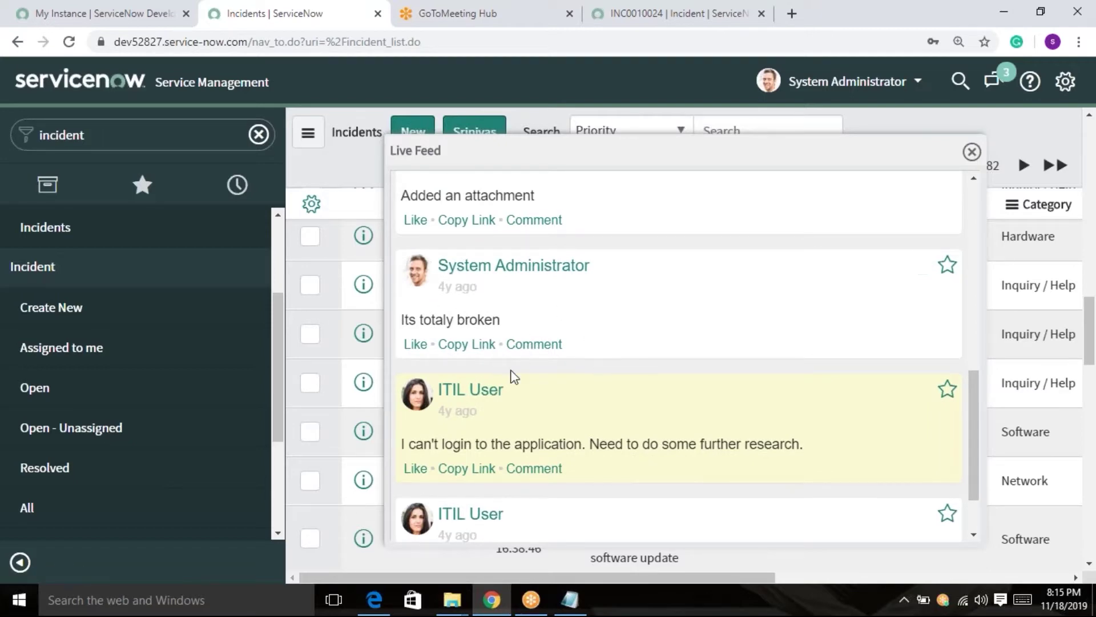
pyautogui.scroll(5, 514, 377)
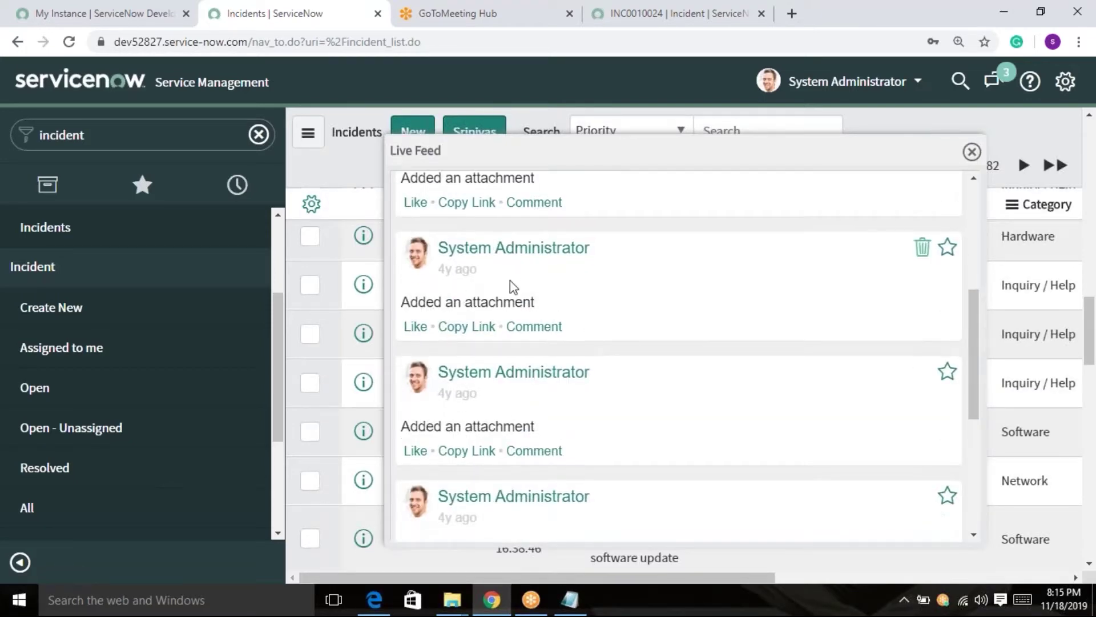
pyautogui.scroll(-5, 570, 372)
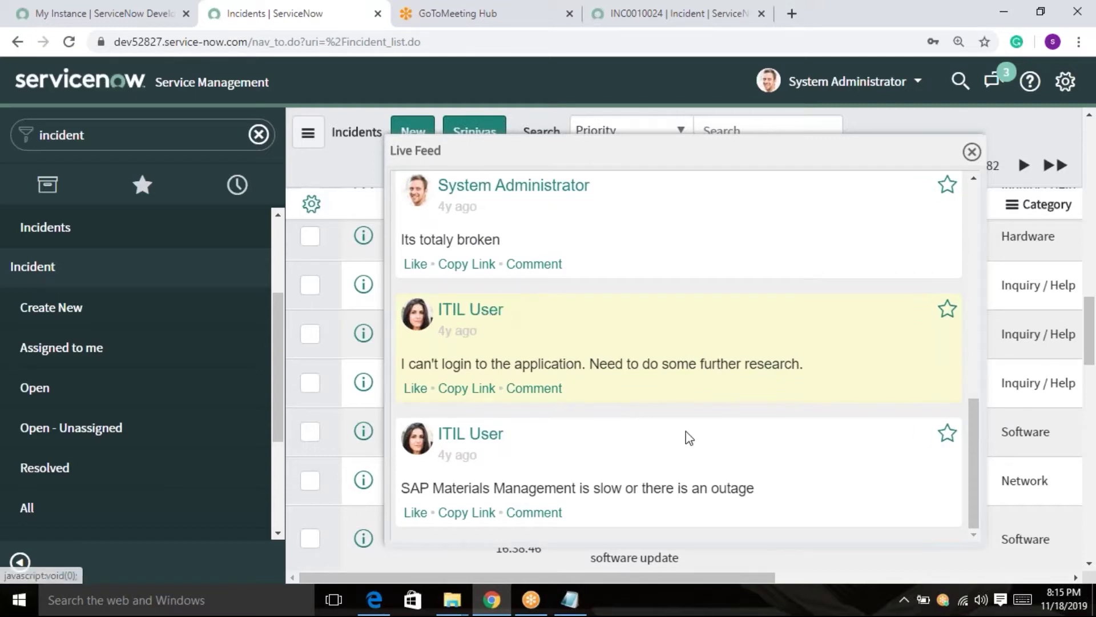
pyautogui.scroll(2, 689, 439)
pyautogui.scroll(5, 690, 443)
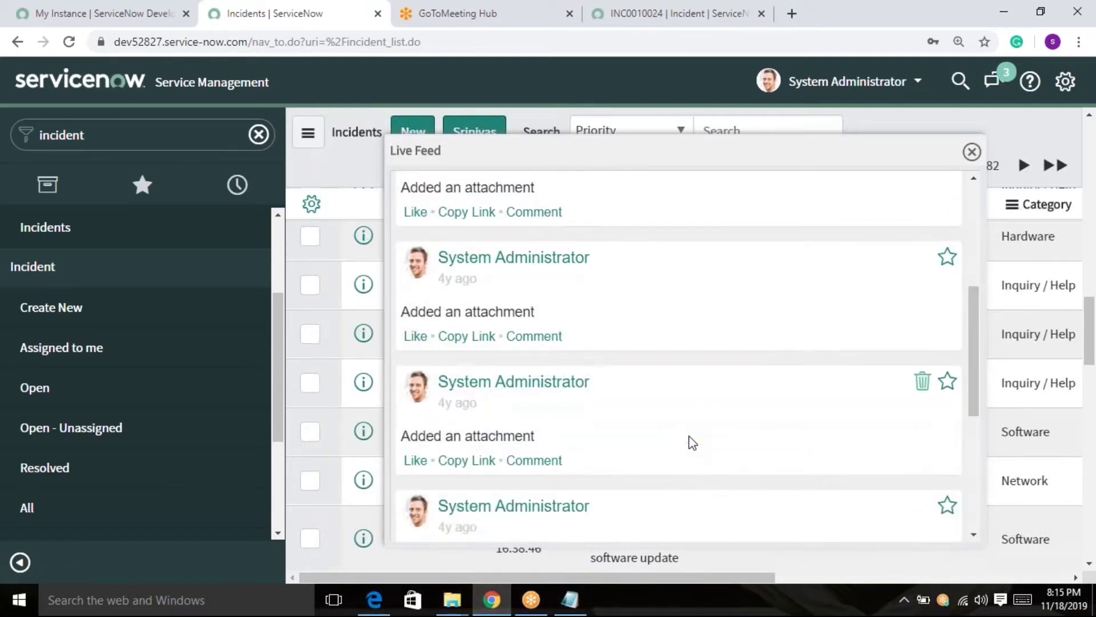
pyautogui.click(972, 152)
# Step: Review the row actions for incident INC0000003, including Show Live Feed and Add to Visual Task Board, without applying any
pyautogui.scroll(-3, 748, 365)
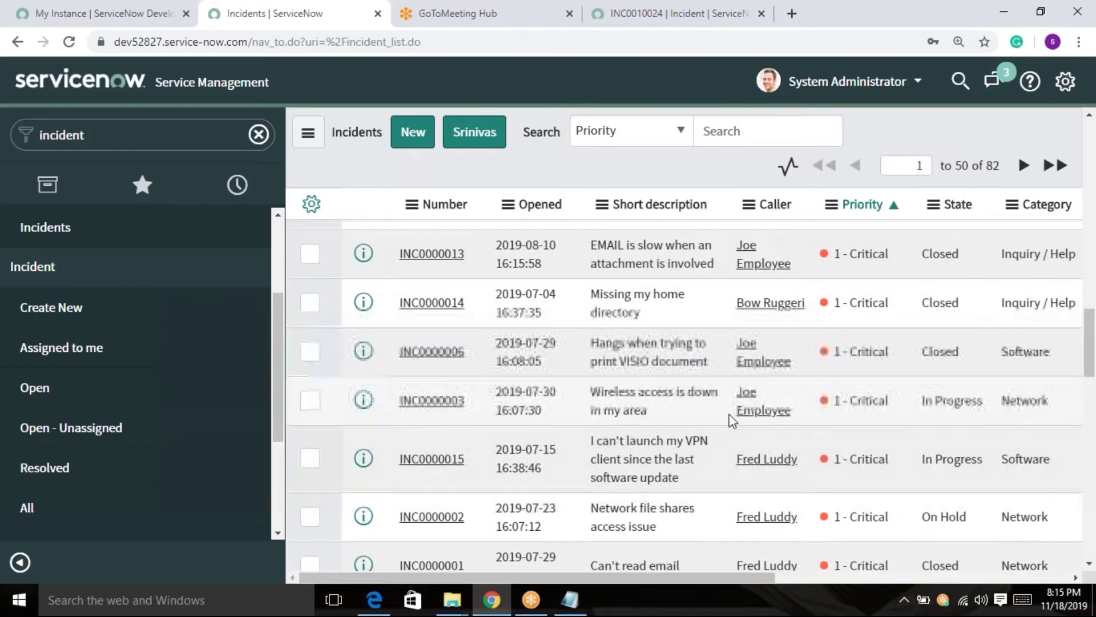
pyautogui.rightClick(676, 388)
pyautogui.scroll(-1, 748, 361)
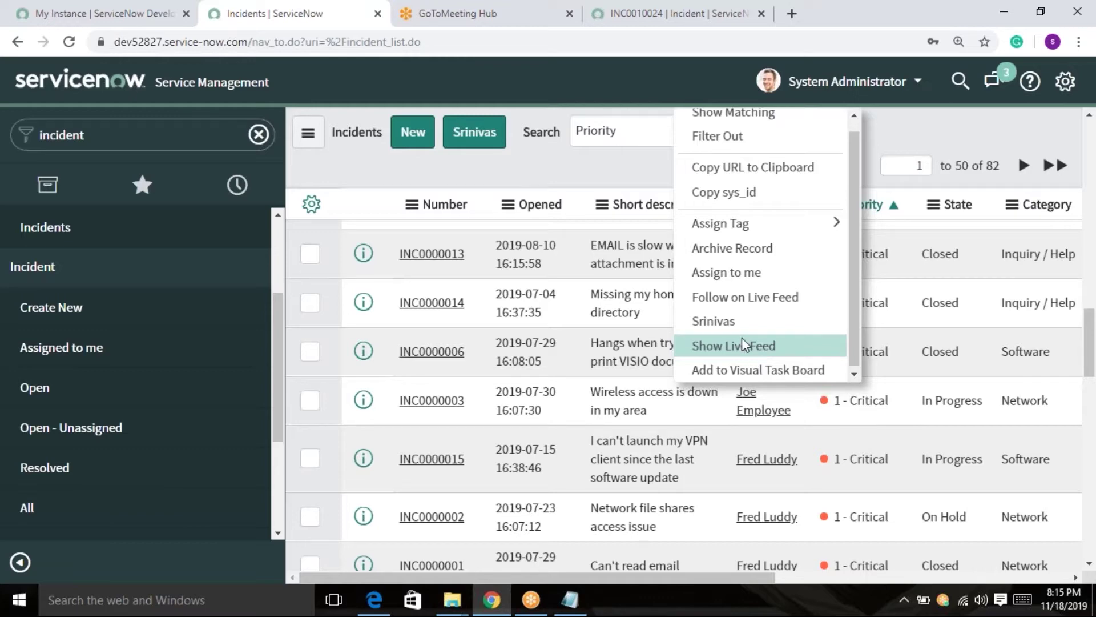
pyautogui.scroll(-1, 752, 352)
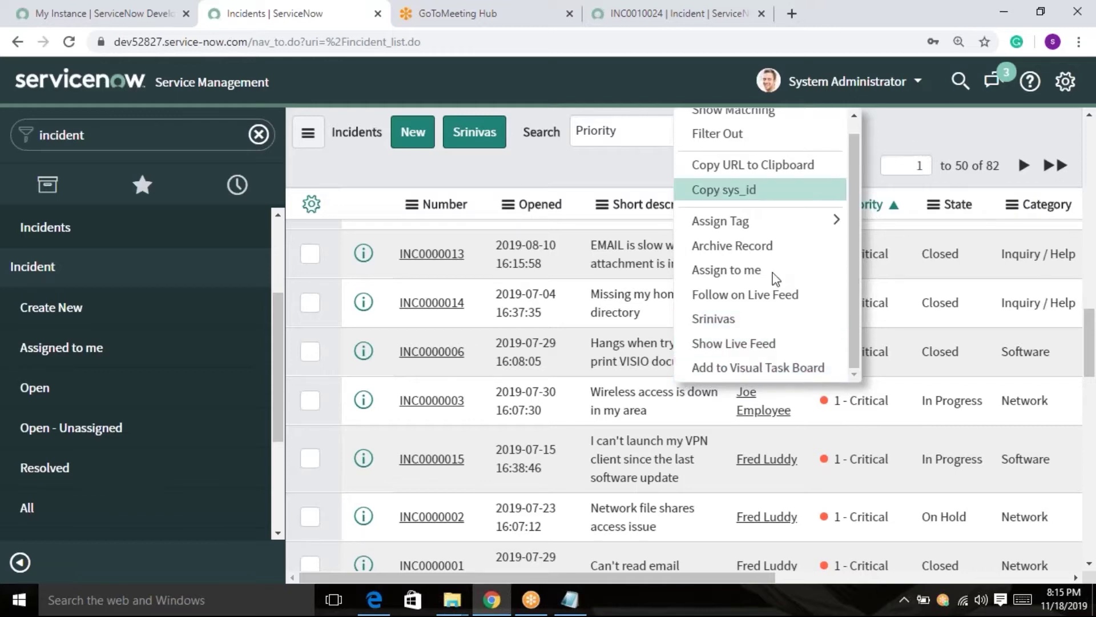
pyautogui.scroll(2, 773, 282)
pyautogui.click(782, 331)
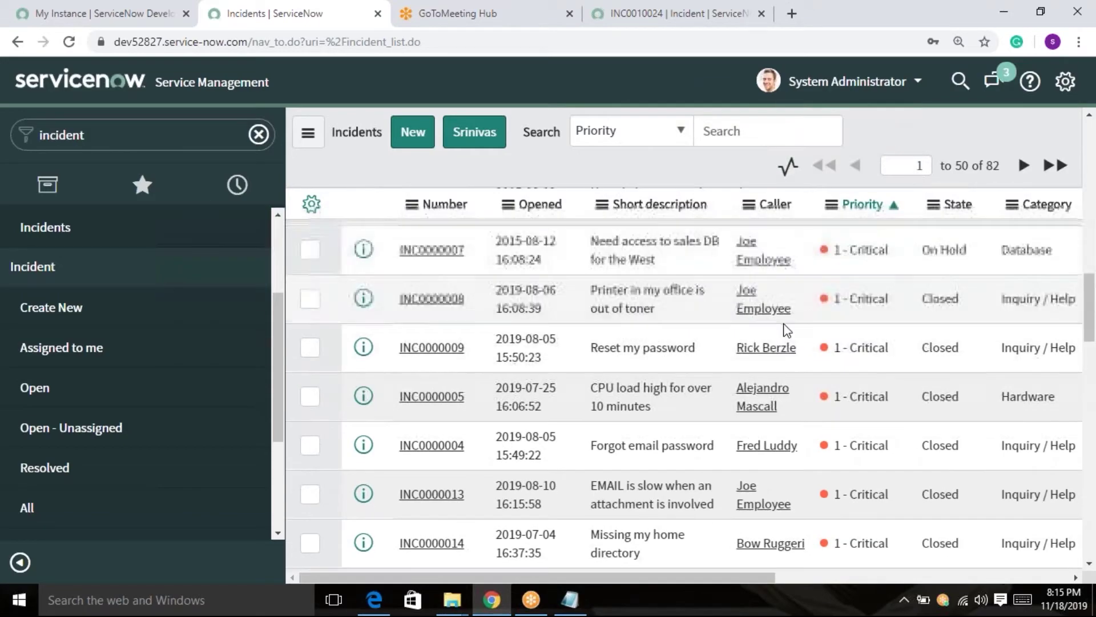
# Step: Open incident INC0000050 from the list and examine its notes and activity history
pyautogui.scroll(-10, 785, 328)
pyautogui.scroll(3, 786, 330)
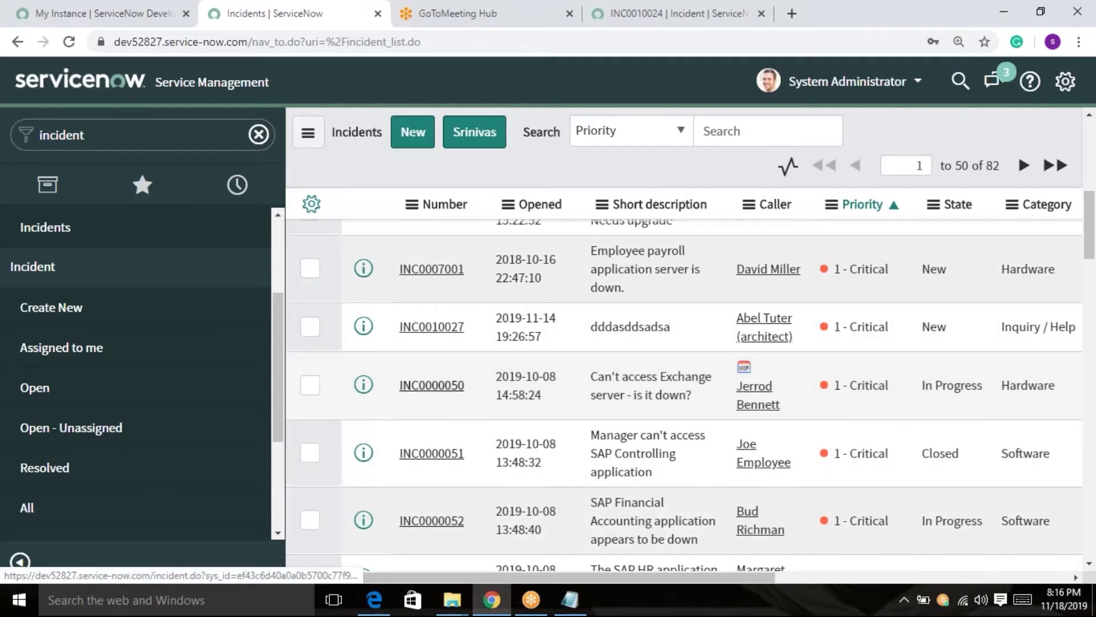
pyautogui.click(432, 385)
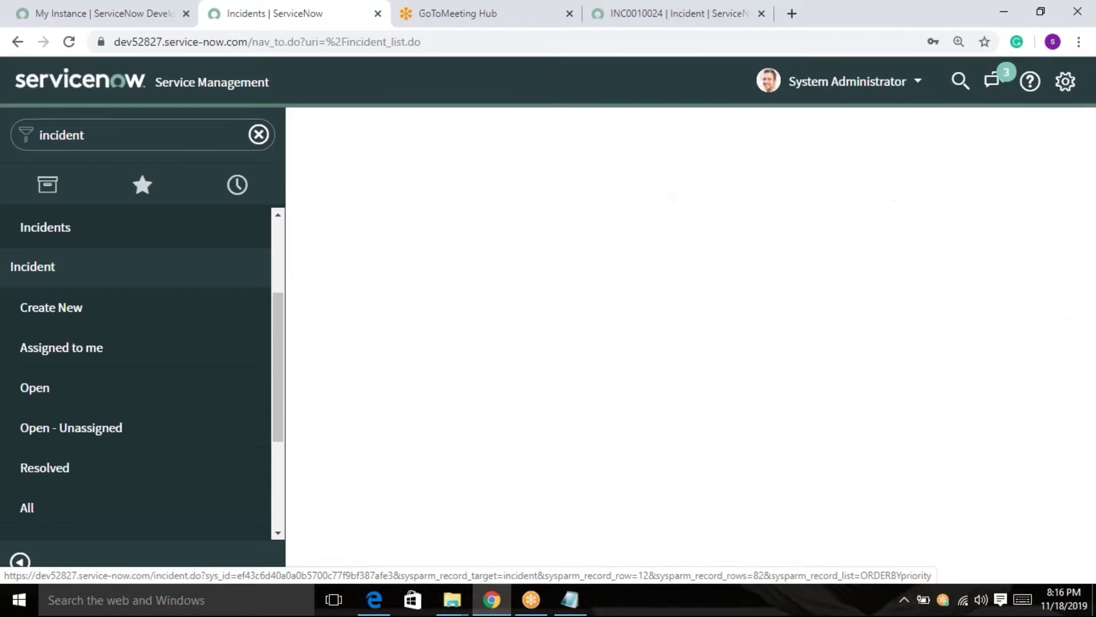
pyautogui.scroll(-15, 690, 394)
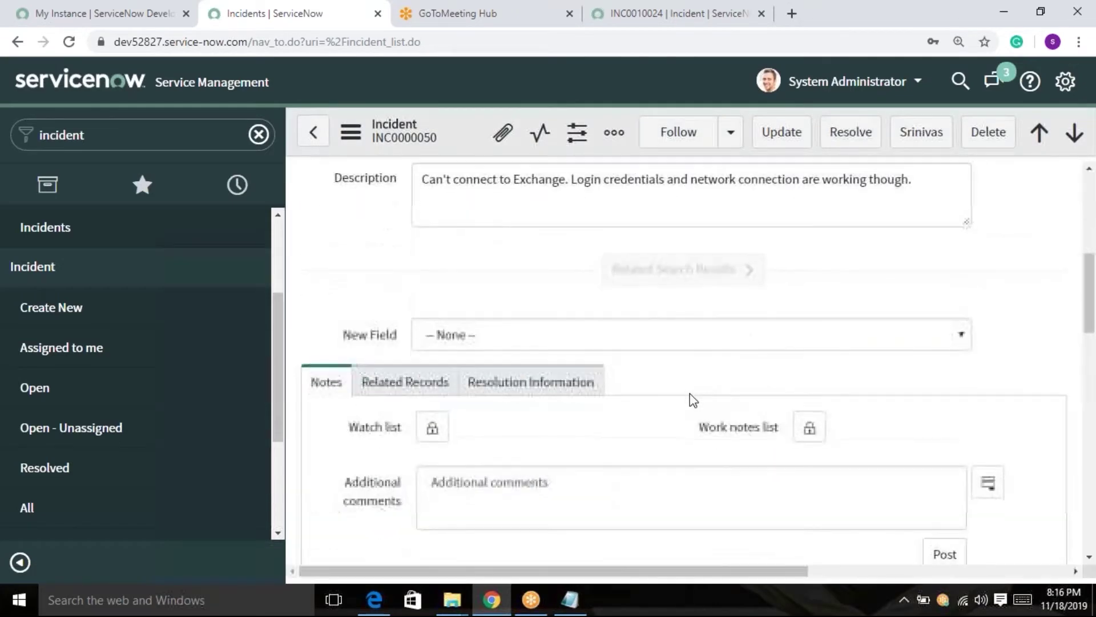
pyautogui.scroll(-2, 693, 399)
pyautogui.scroll(6, 660, 384)
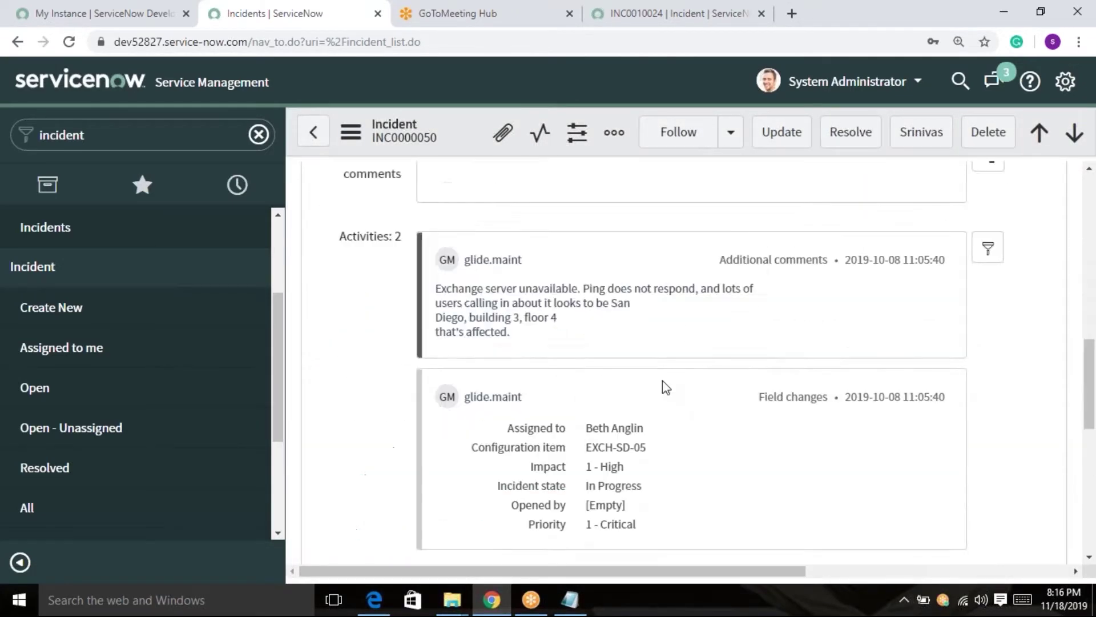
# Step: Review the notes and activity history of incident INC0000050 and return to the incident list
pyautogui.scroll(-2, 514, 434)
pyautogui.scroll(-1, 529, 435)
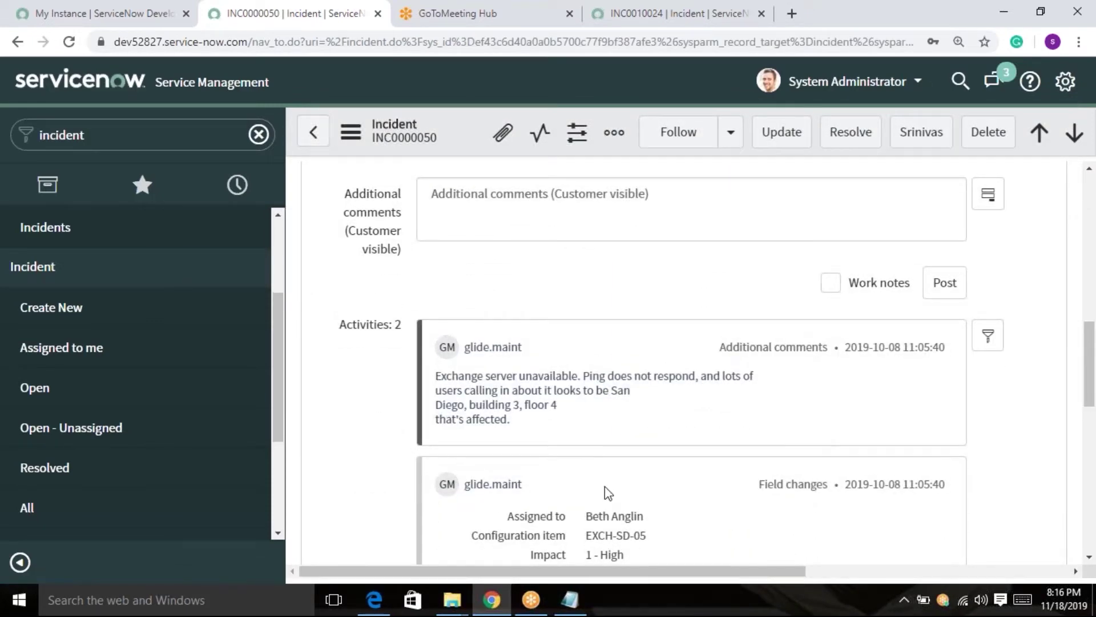
pyautogui.scroll(3, 605, 491)
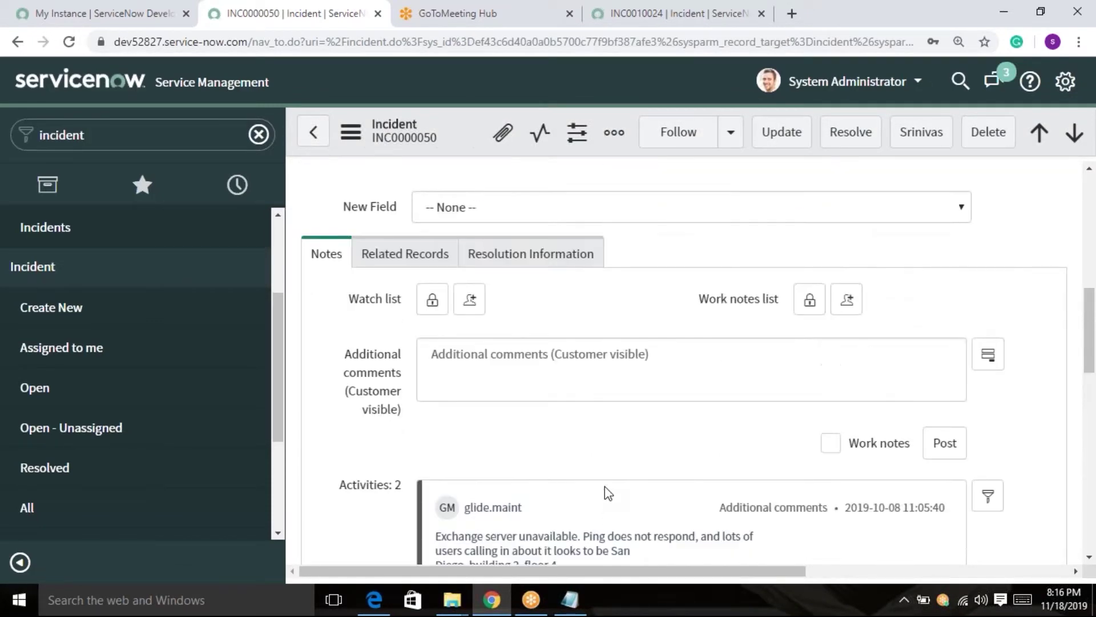
pyautogui.scroll(3, 605, 486)
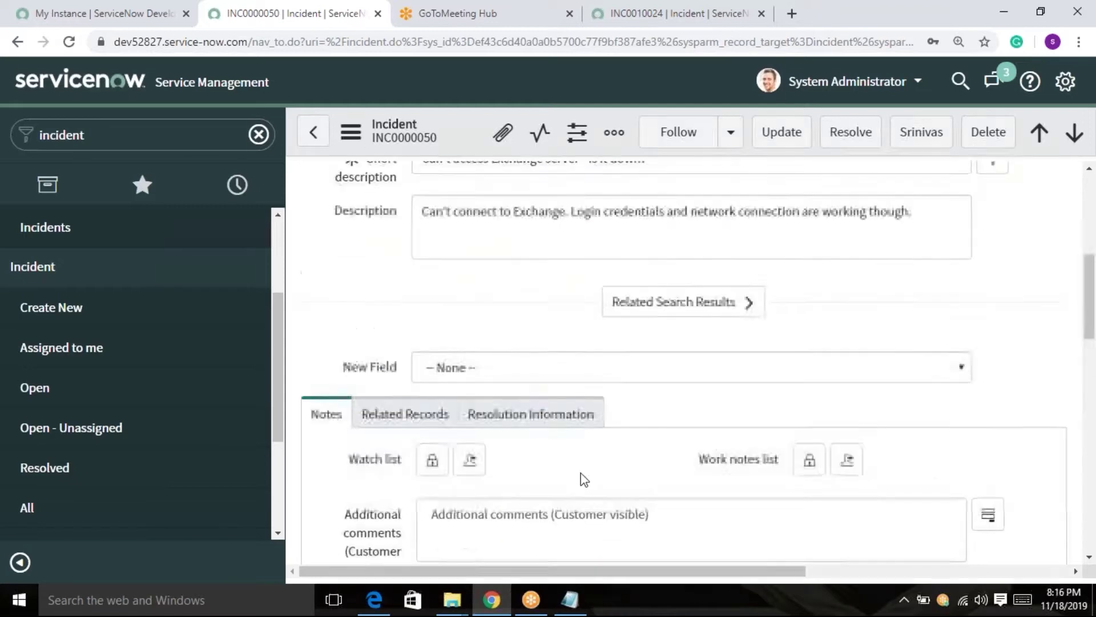
pyautogui.click(319, 141)
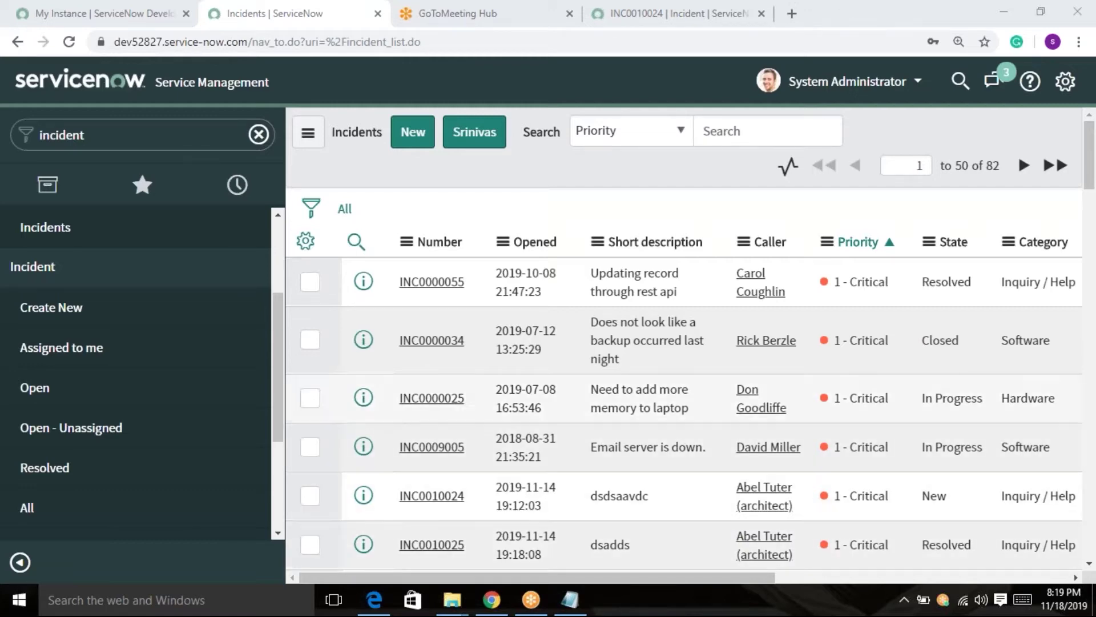
# Step: Follow incident INC0009005 on Live Feed from its row in the incident list
pyautogui.rightClick(460, 399)
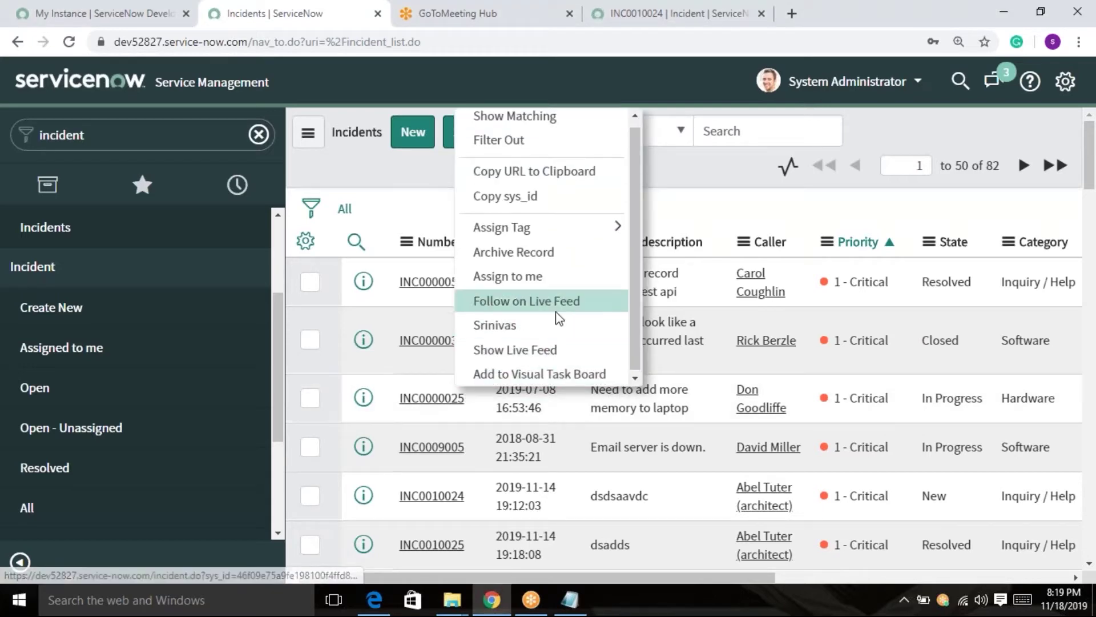
pyautogui.scroll(-1, 457, 406)
pyautogui.scroll(-1, 452, 411)
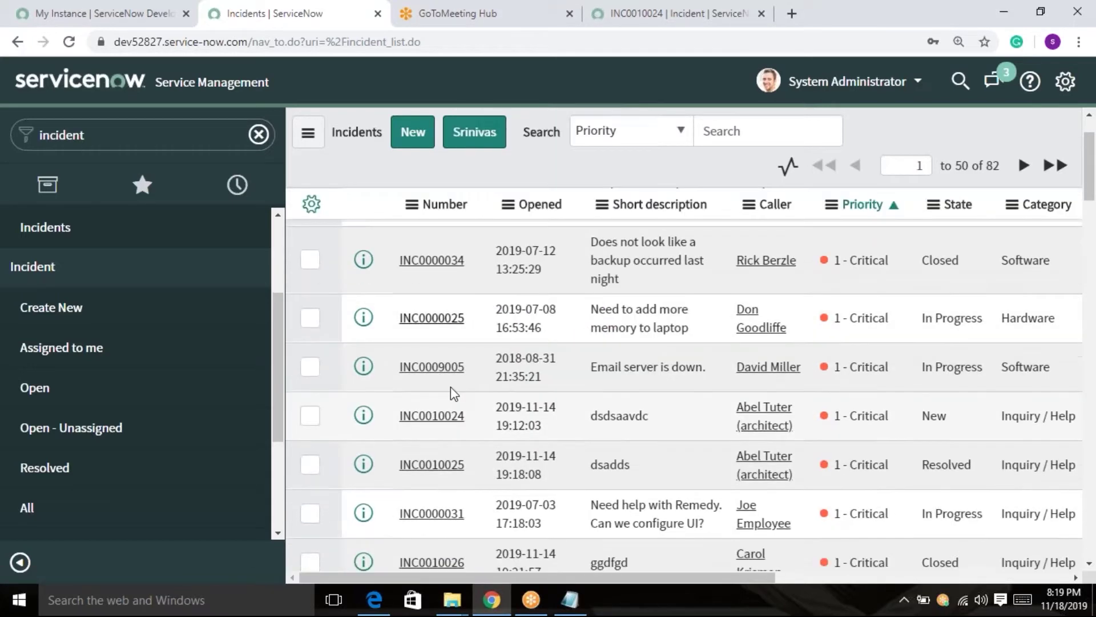
pyautogui.rightClick(450, 392)
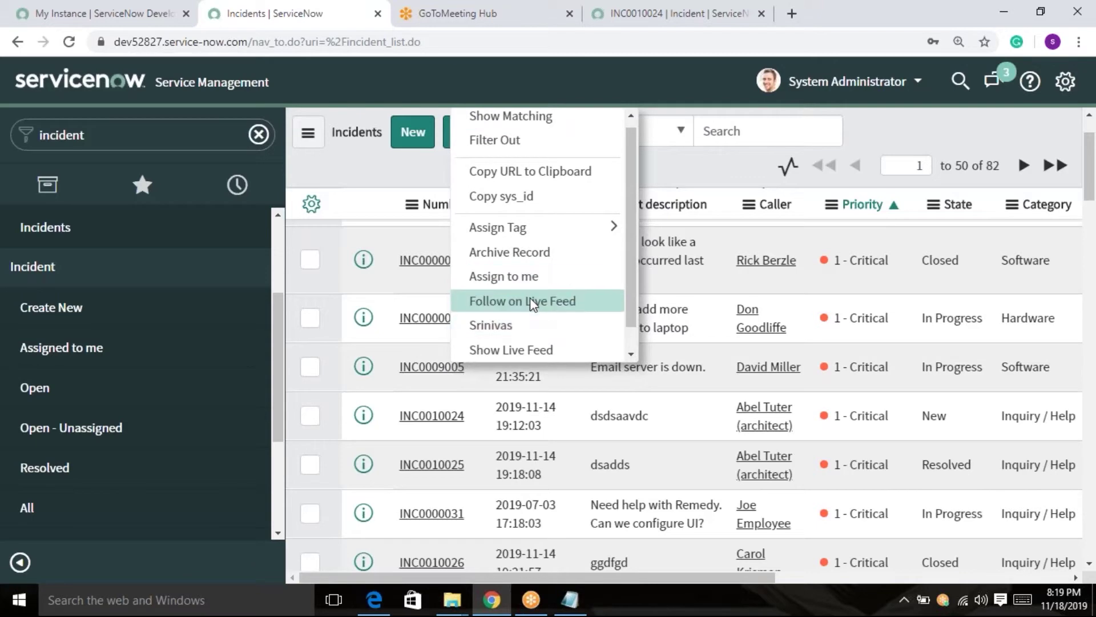
pyautogui.click(594, 327)
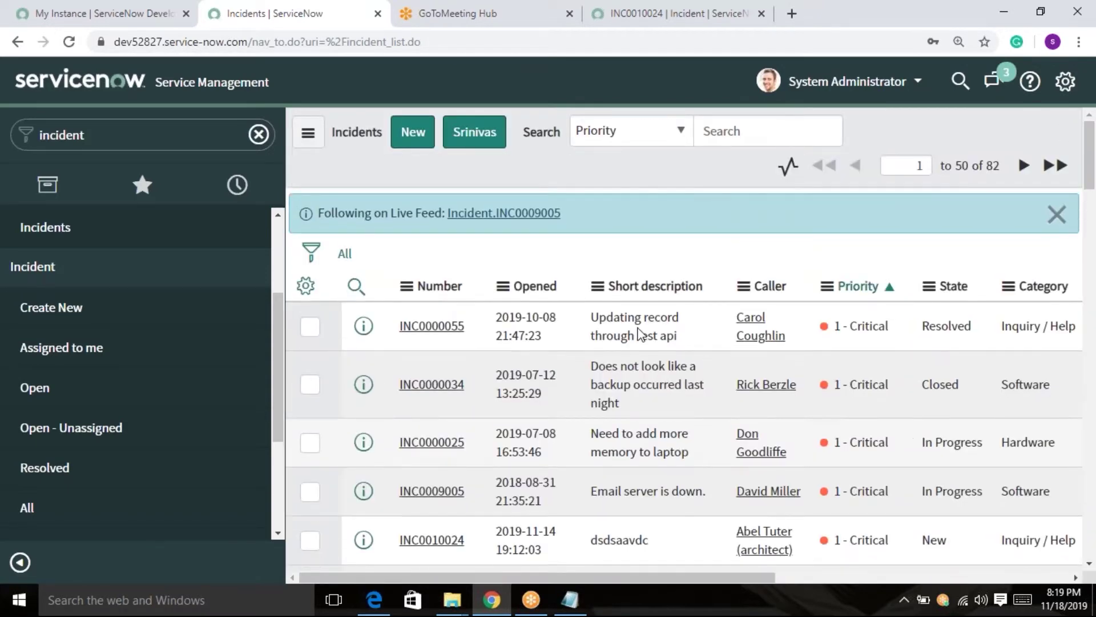
# Step: Open the Live Feed of incident INC0009005, view its messages and return to the list of all incidents
pyautogui.click(543, 219)
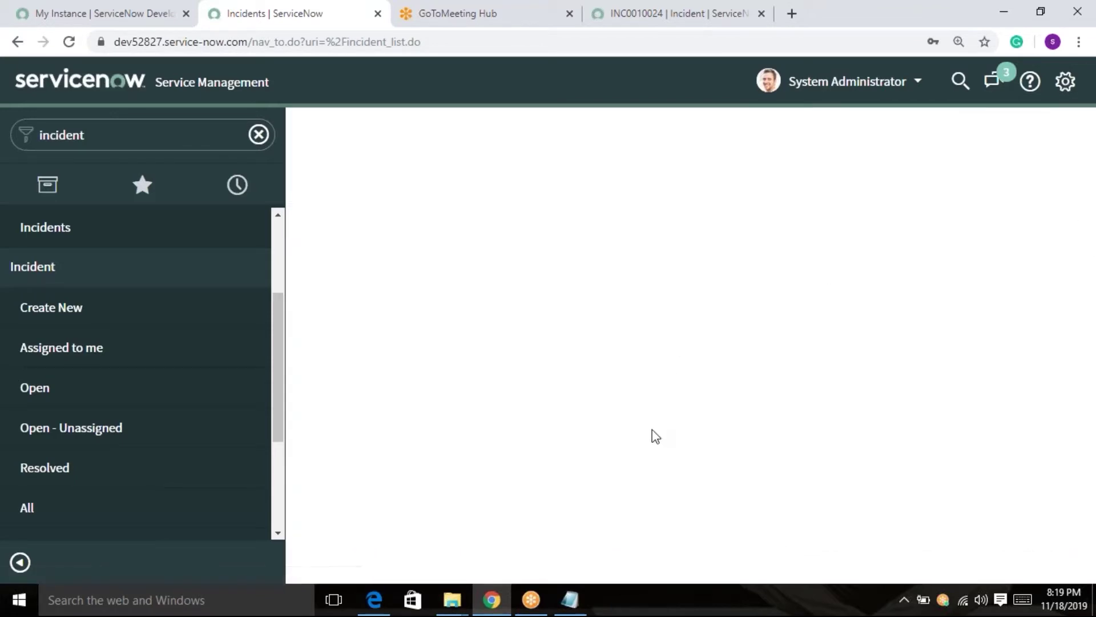
pyautogui.click(36, 507)
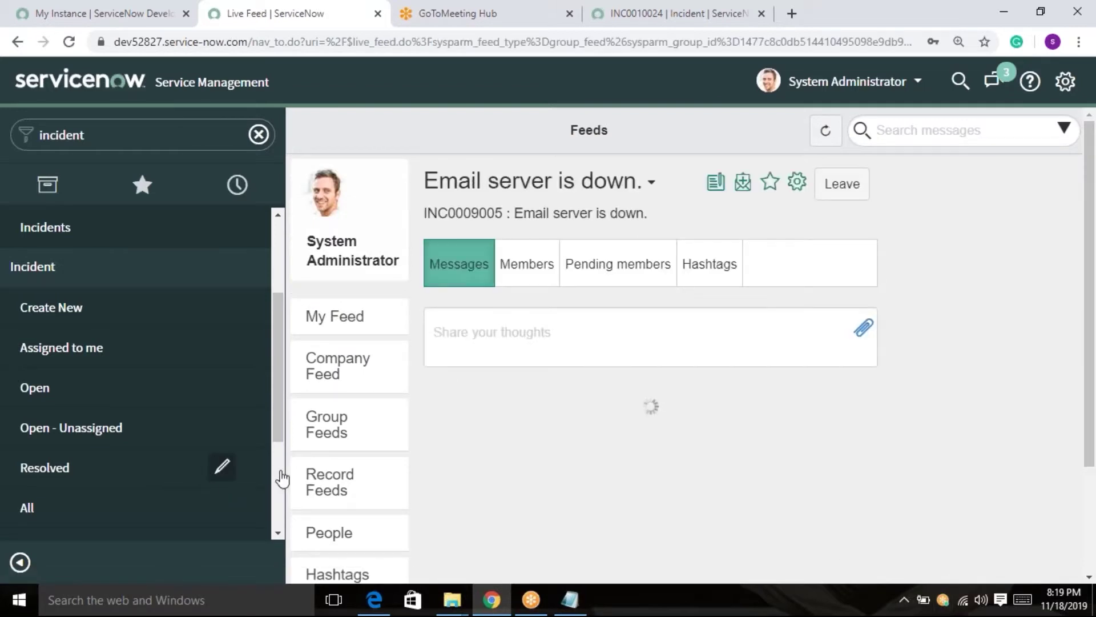
pyautogui.scroll(-3, 194, 467)
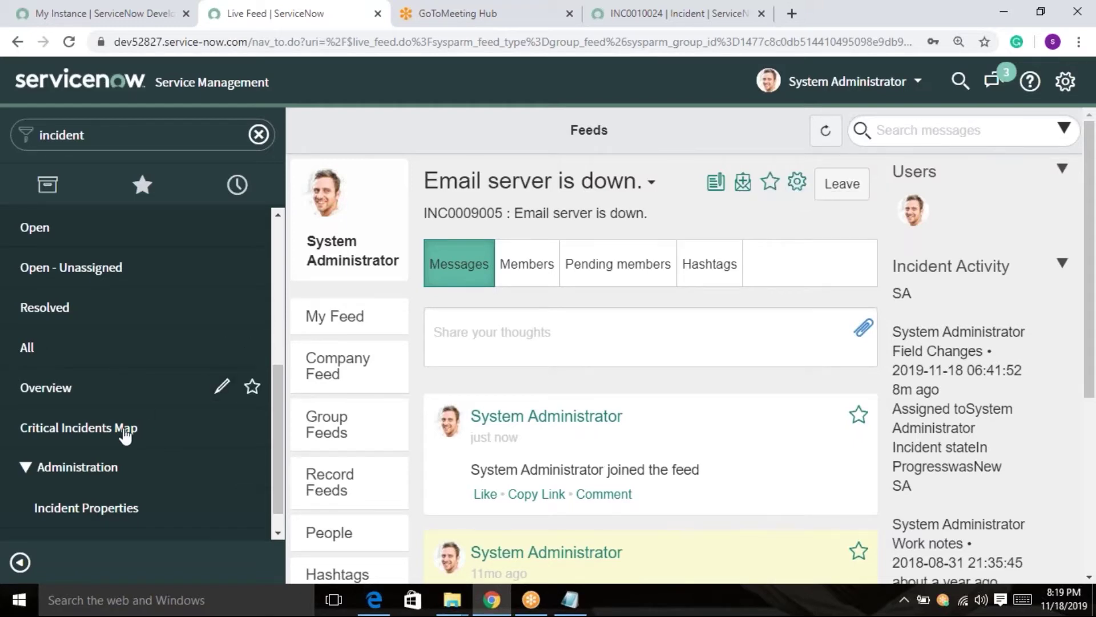
pyautogui.click(76, 365)
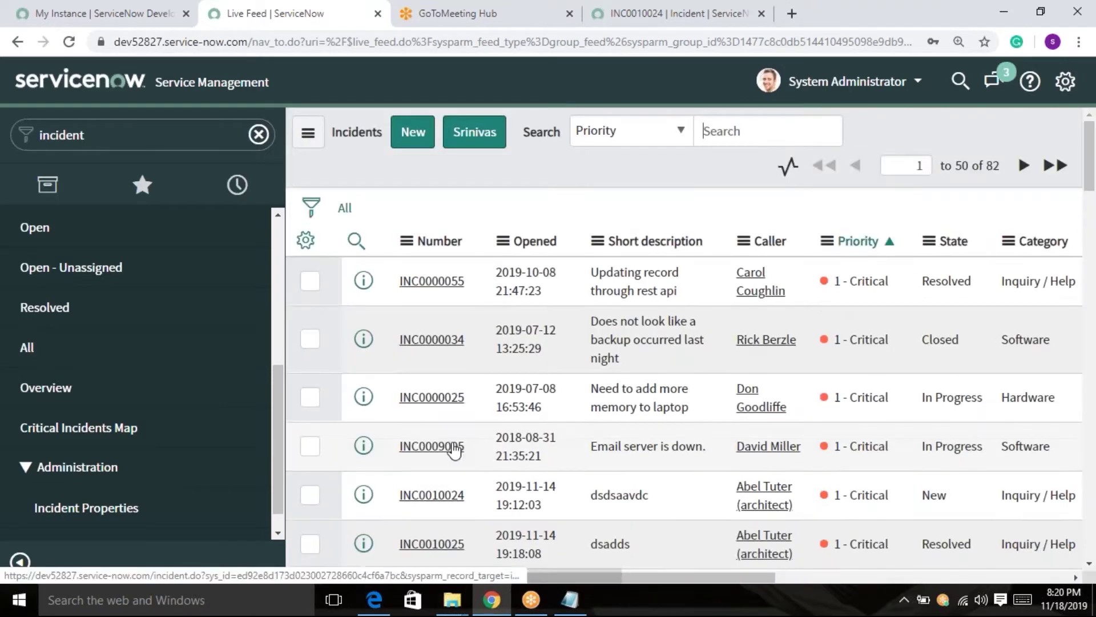
# Step: Try to follow incident INC0009005 on Live Feed a second time and dismiss the notification
pyautogui.rightClick(690, 446)
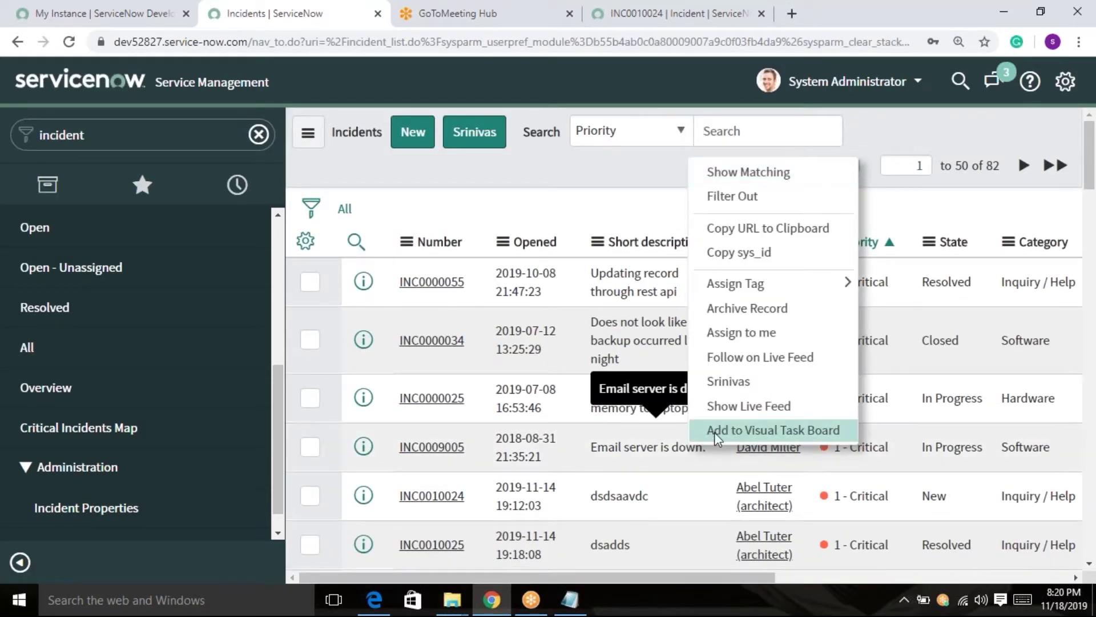
pyautogui.click(762, 360)
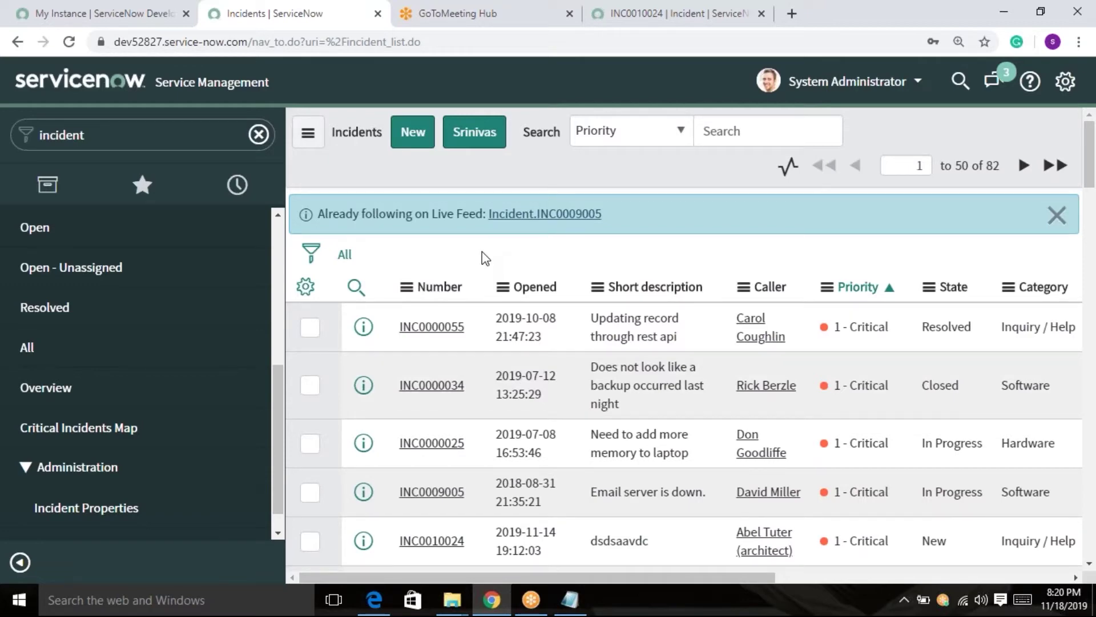
pyautogui.click(1057, 215)
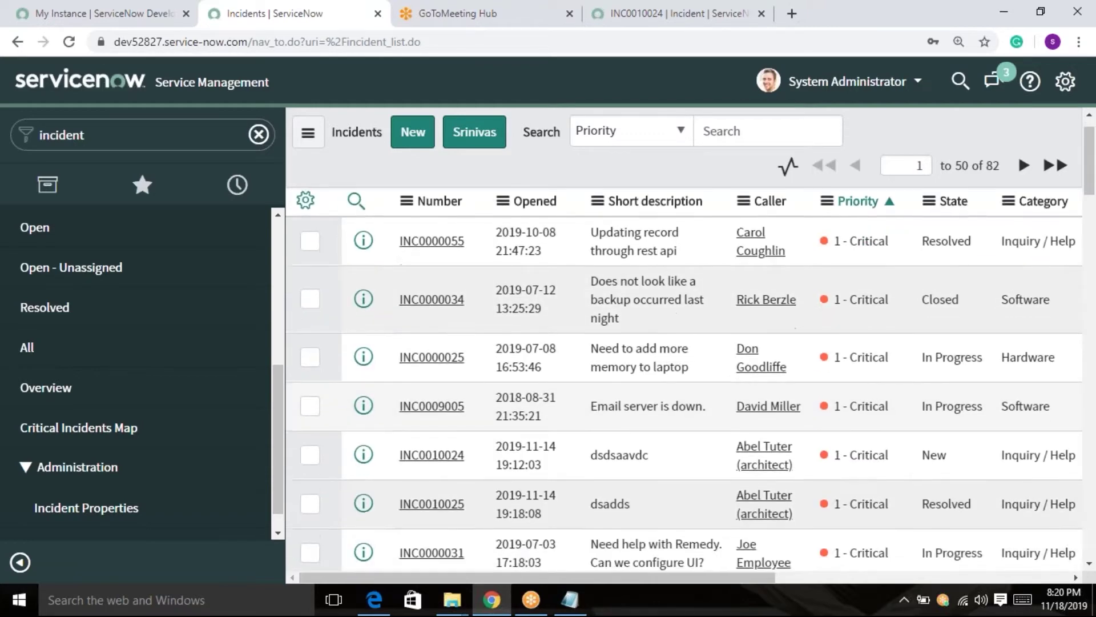
# Step: Follow incident INC0010024 on Live Feed from the list and dismiss the notification
pyautogui.scroll(-1, 631, 416)
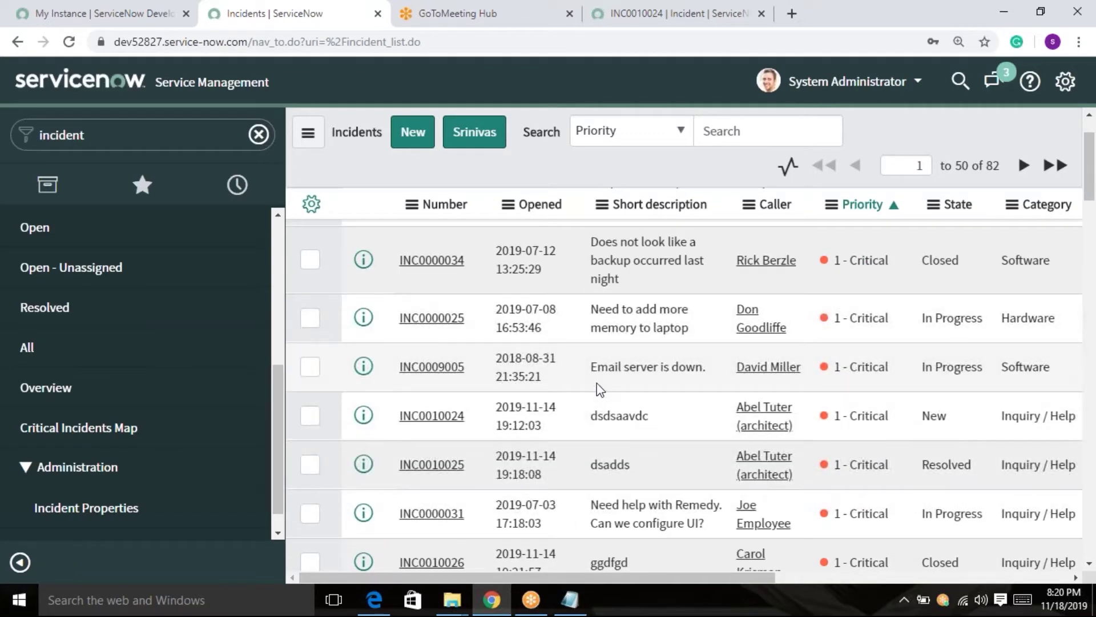
pyautogui.rightClick(438, 420)
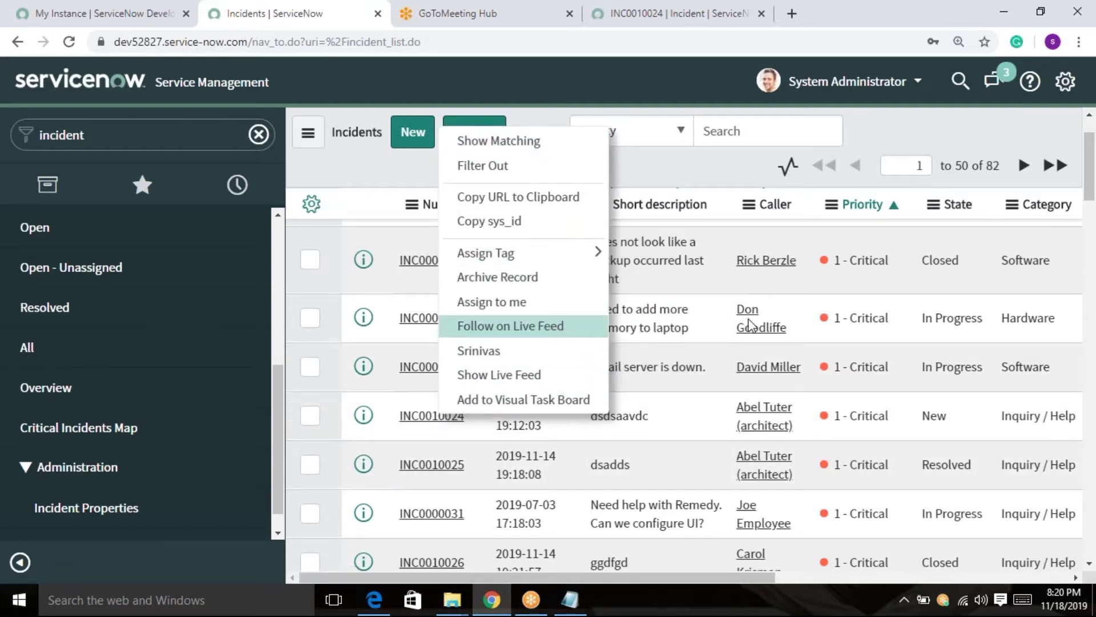
pyautogui.click(511, 325)
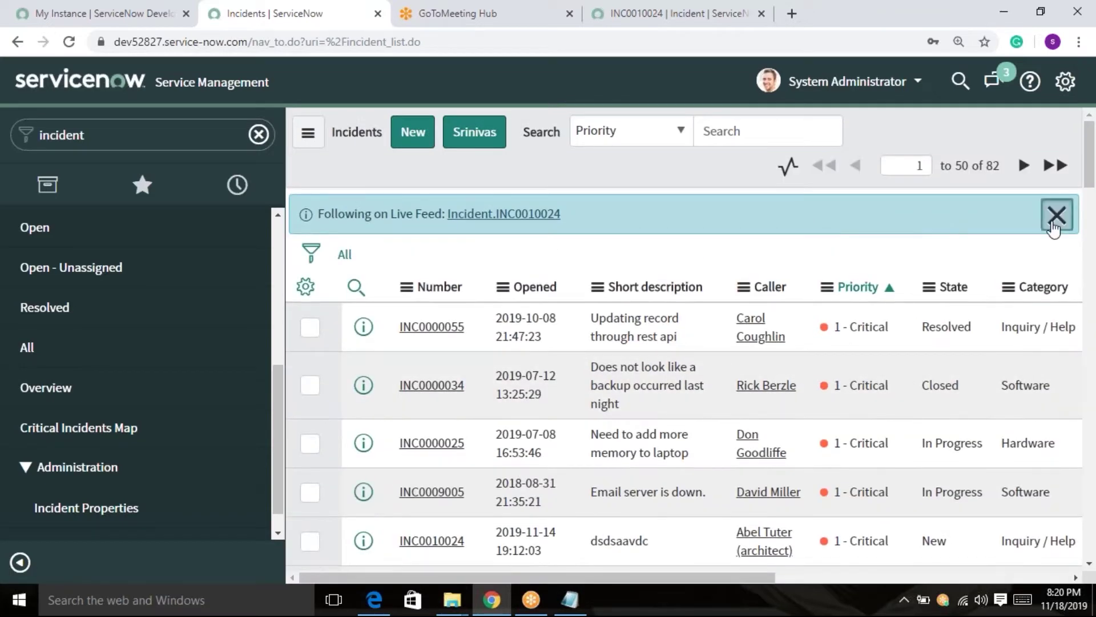
pyautogui.click(1055, 217)
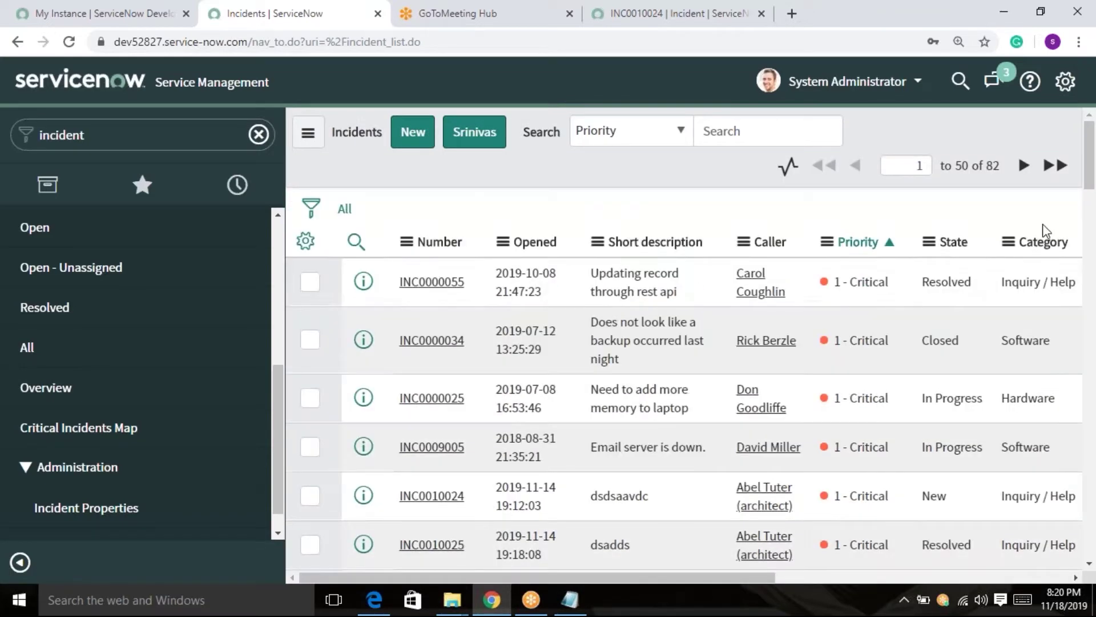
# Step: Open incident INC0000025 to view its record, and return to the list of all incidents
pyautogui.rightClick(445, 403)
pyautogui.press('Escape')
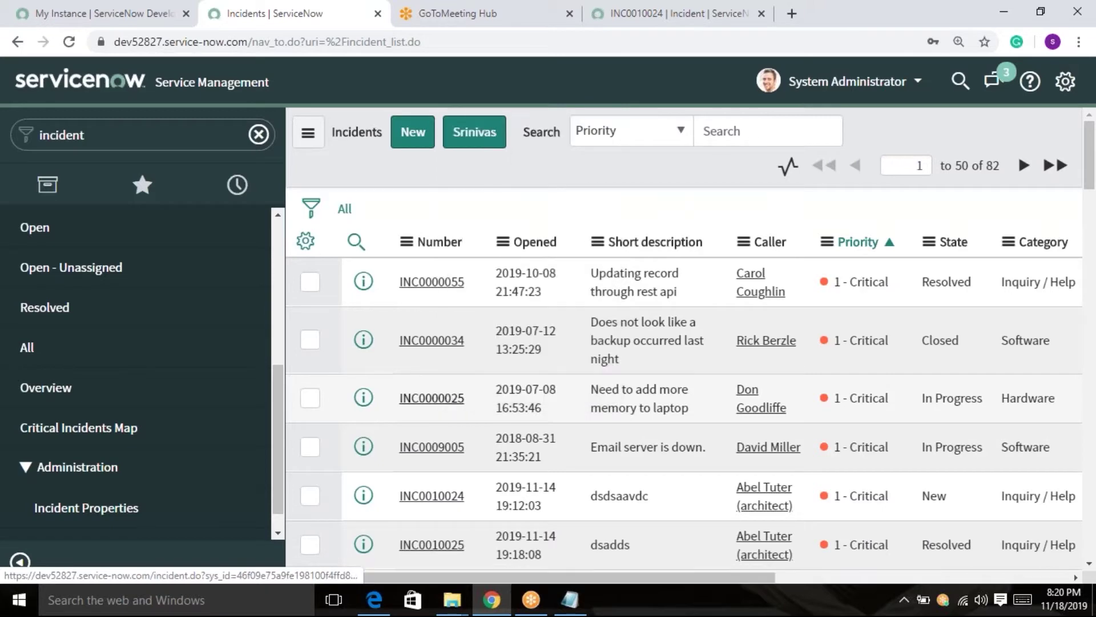
pyautogui.click(447, 399)
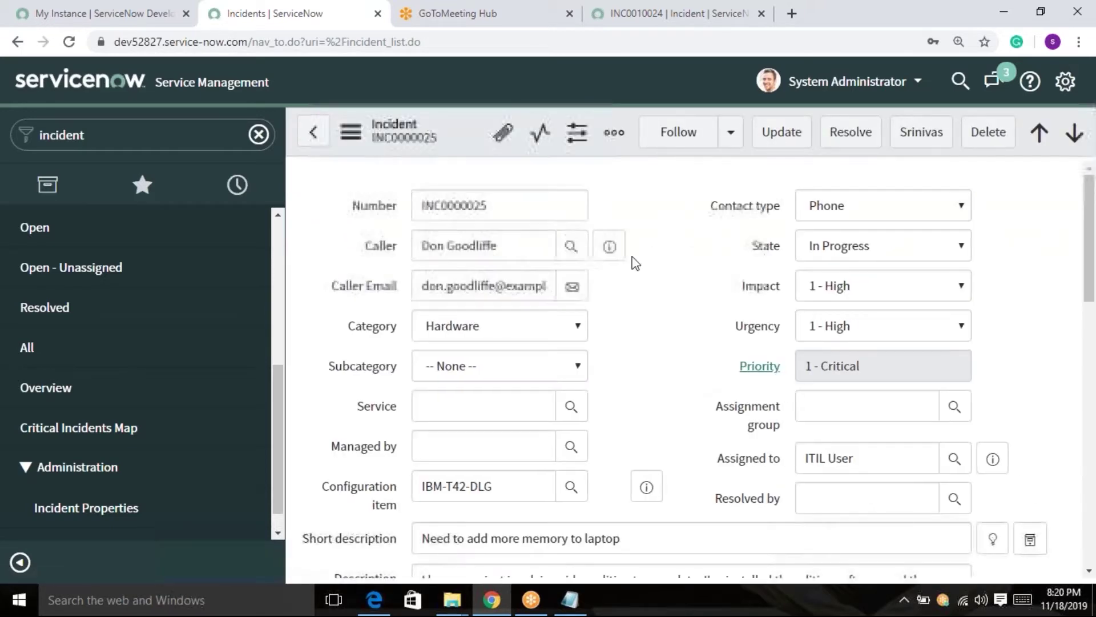
pyautogui.click(36, 348)
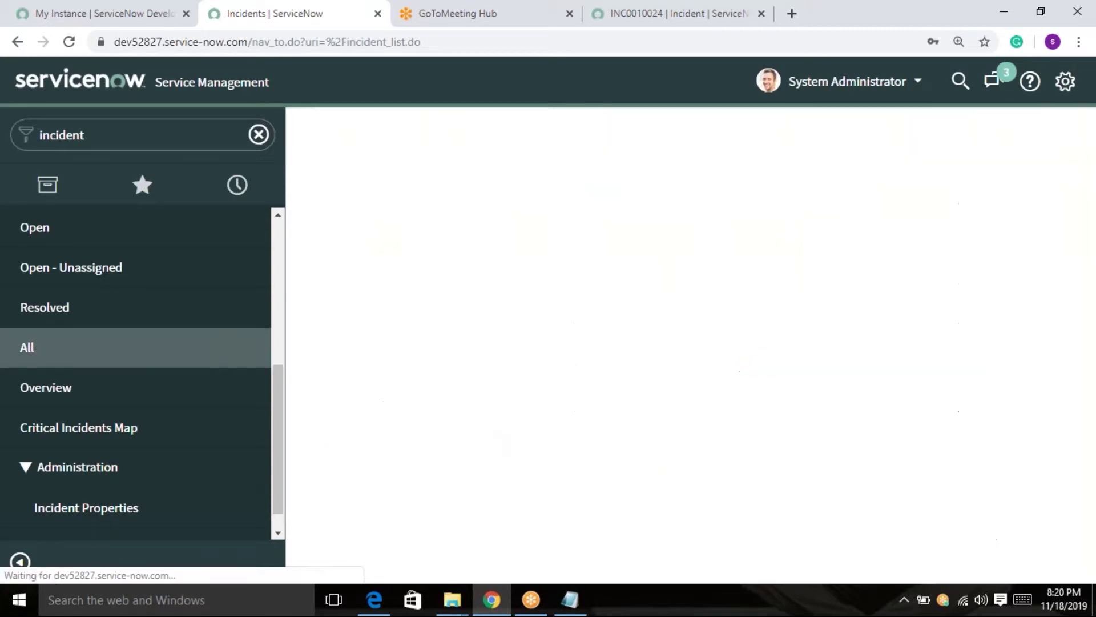
# Step: Follow incident INC0000052 on Live Feed from the list and open its feed
pyautogui.scroll(-1, 553, 425)
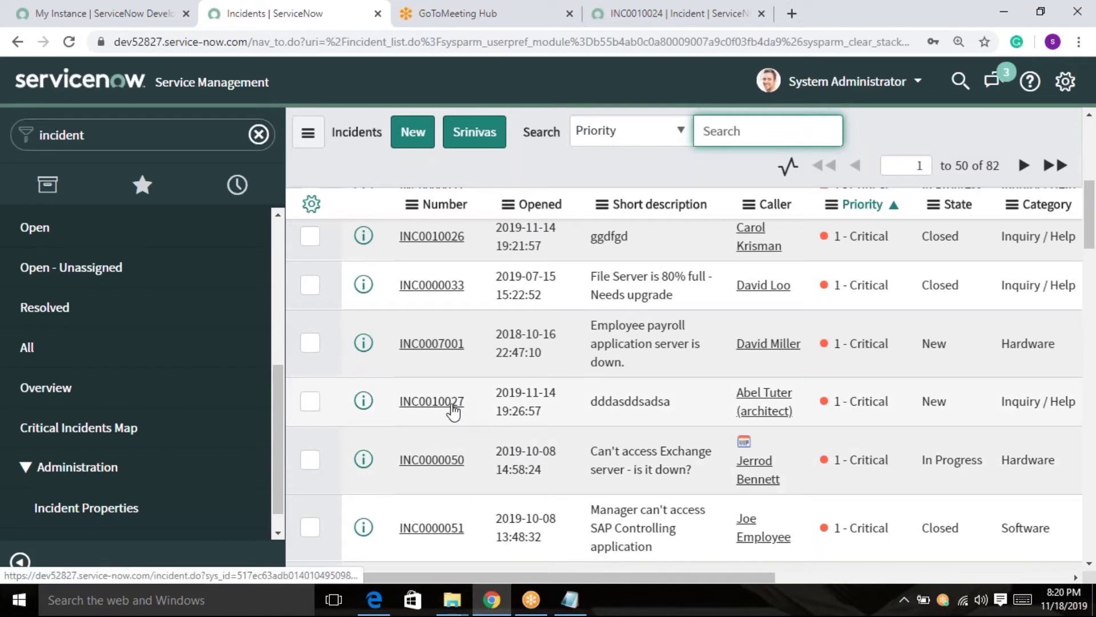
pyautogui.rightClick(451, 405)
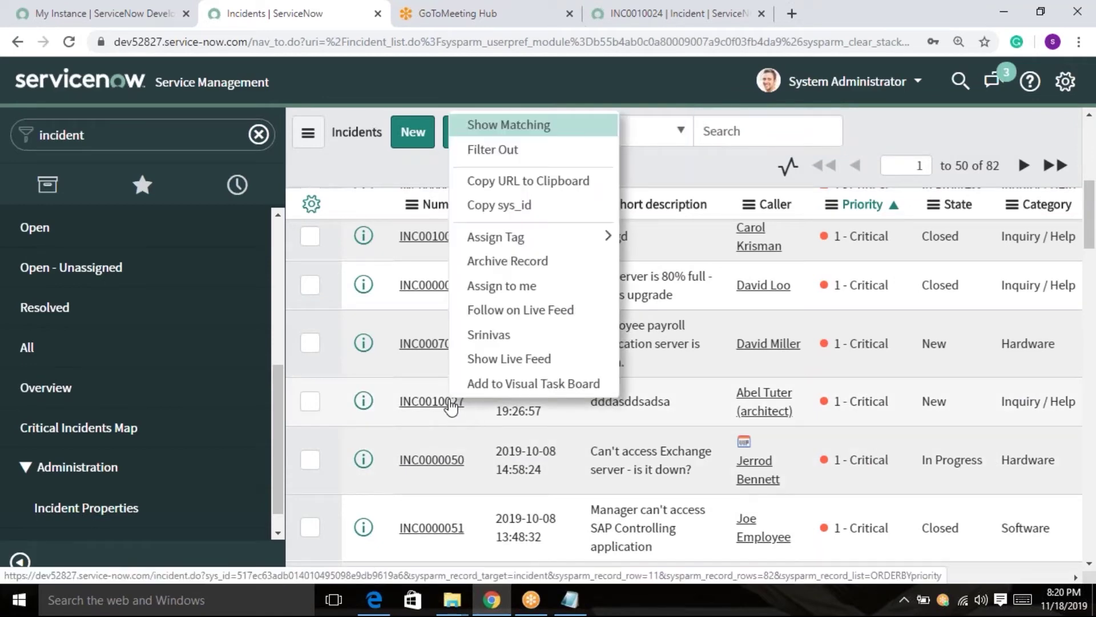
pyautogui.scroll(-2, 485, 442)
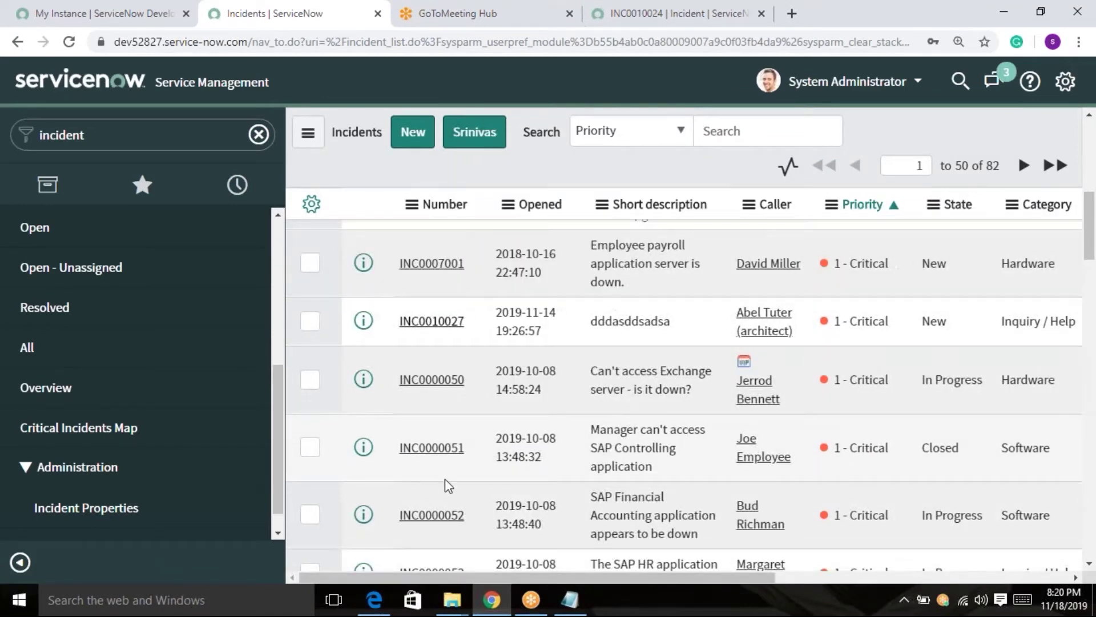
pyautogui.rightClick(451, 515)
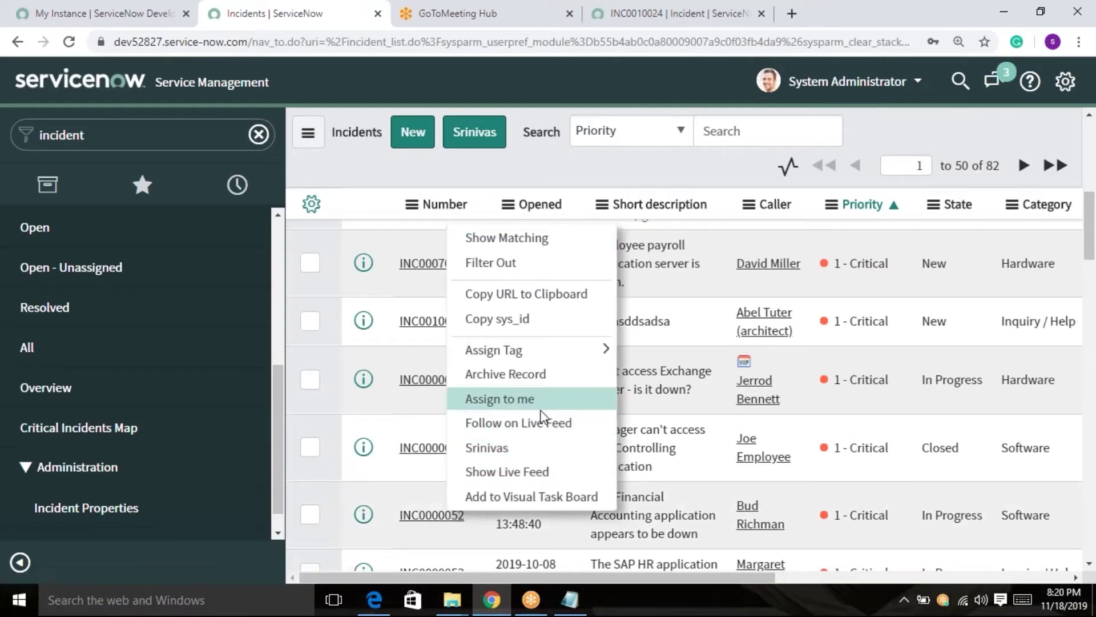
pyautogui.click(543, 427)
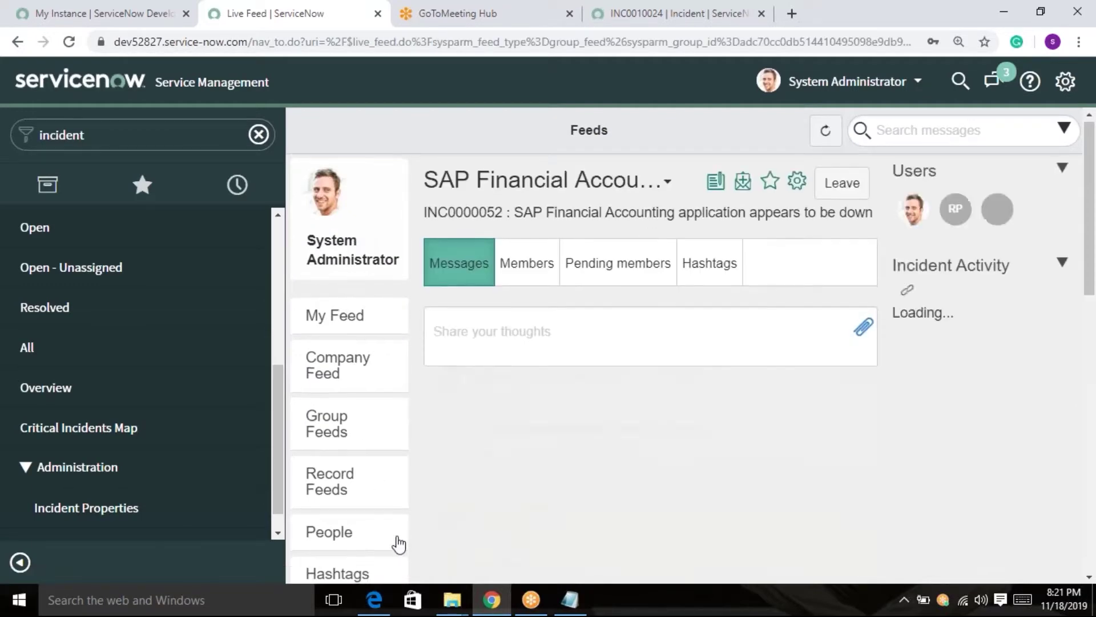
# Step: Examine the messages, members, pending members and hashtags in the Live Feed of incident INC0000052
pyautogui.scroll(-5, 391, 514)
pyautogui.scroll(2, 382, 399)
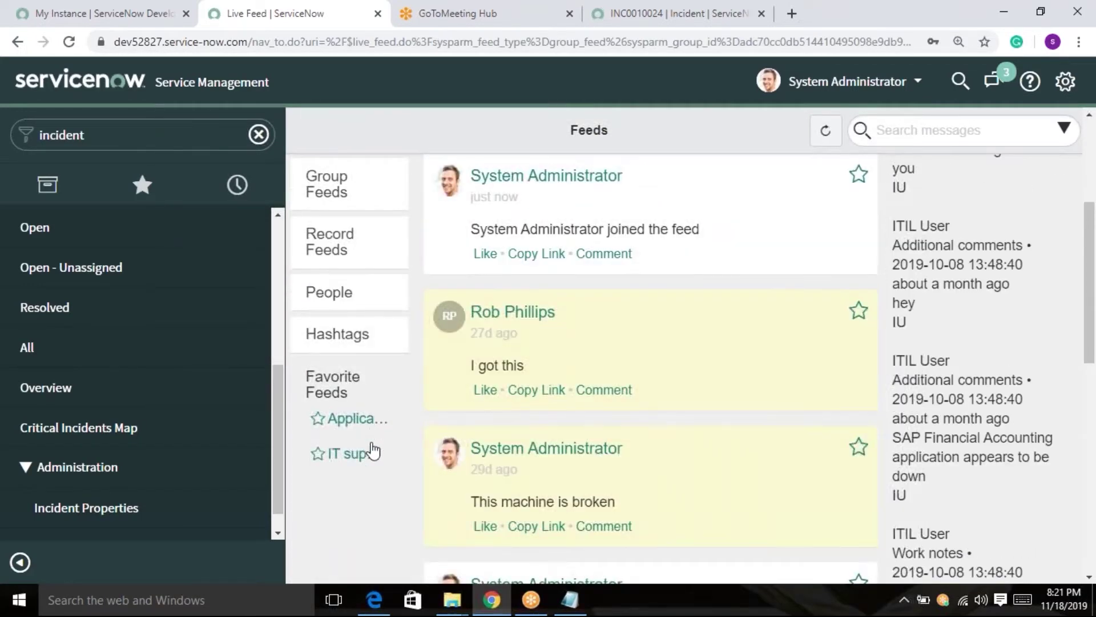
pyautogui.scroll(1, 380, 428)
pyautogui.scroll(3, 381, 428)
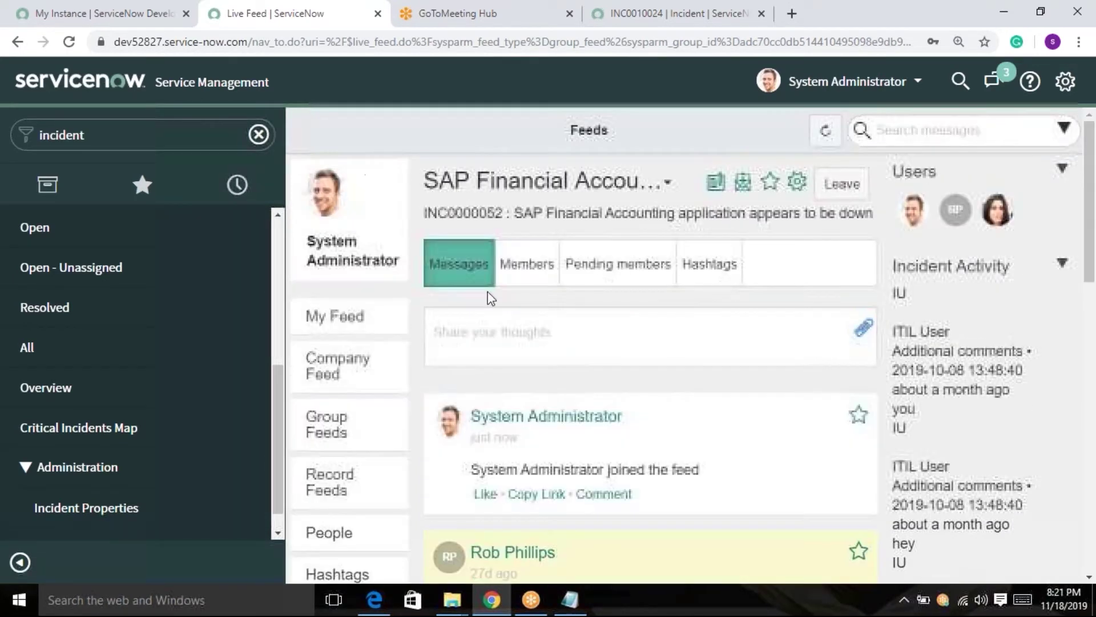
pyautogui.click(532, 264)
pyautogui.click(628, 267)
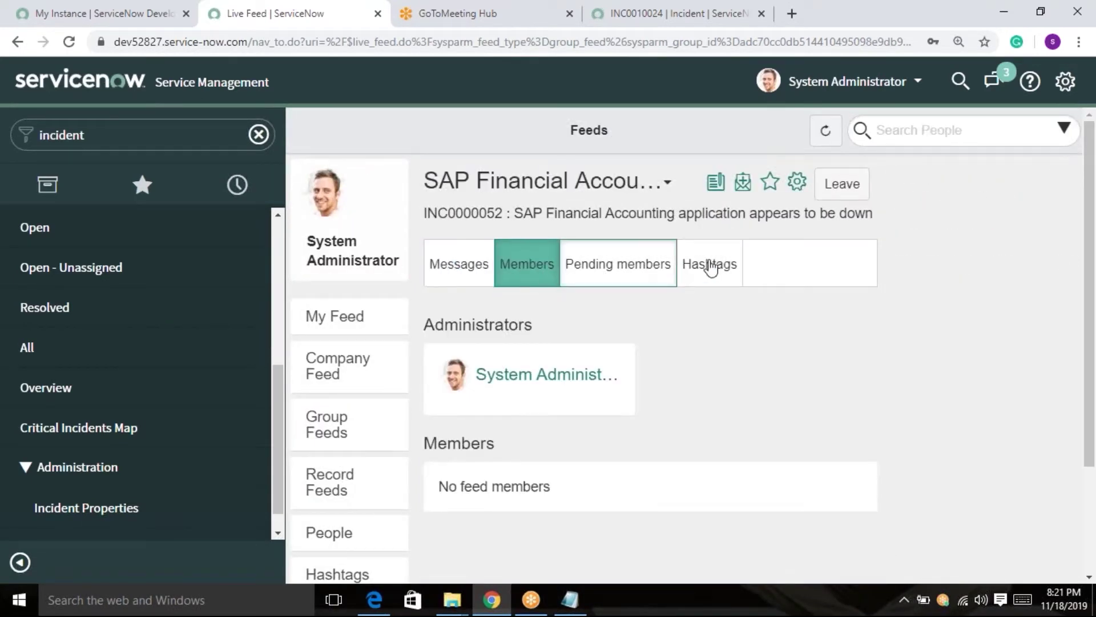
pyautogui.click(711, 266)
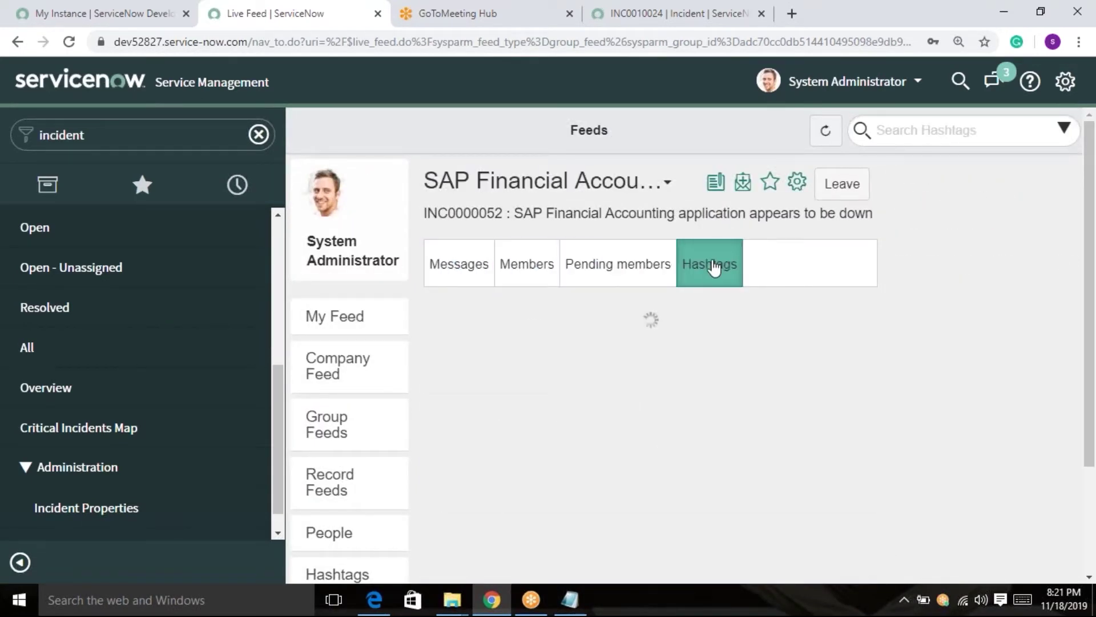
pyautogui.click(474, 275)
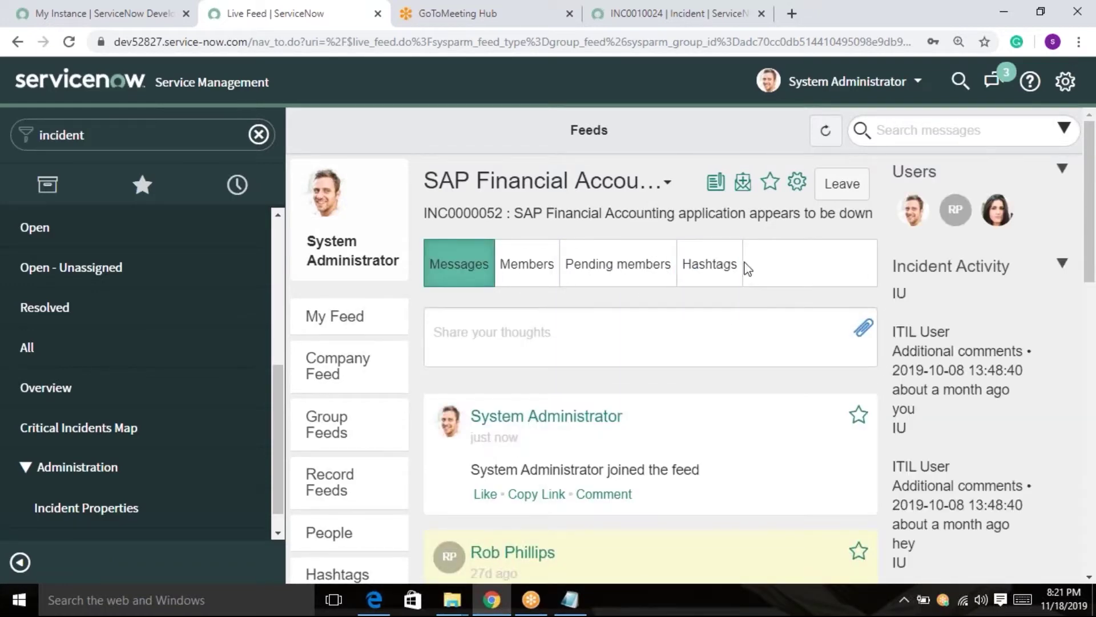
# Step: Leave the Live Feed of incident INC0000052 and look through the other followed record feeds
pyautogui.click(851, 188)
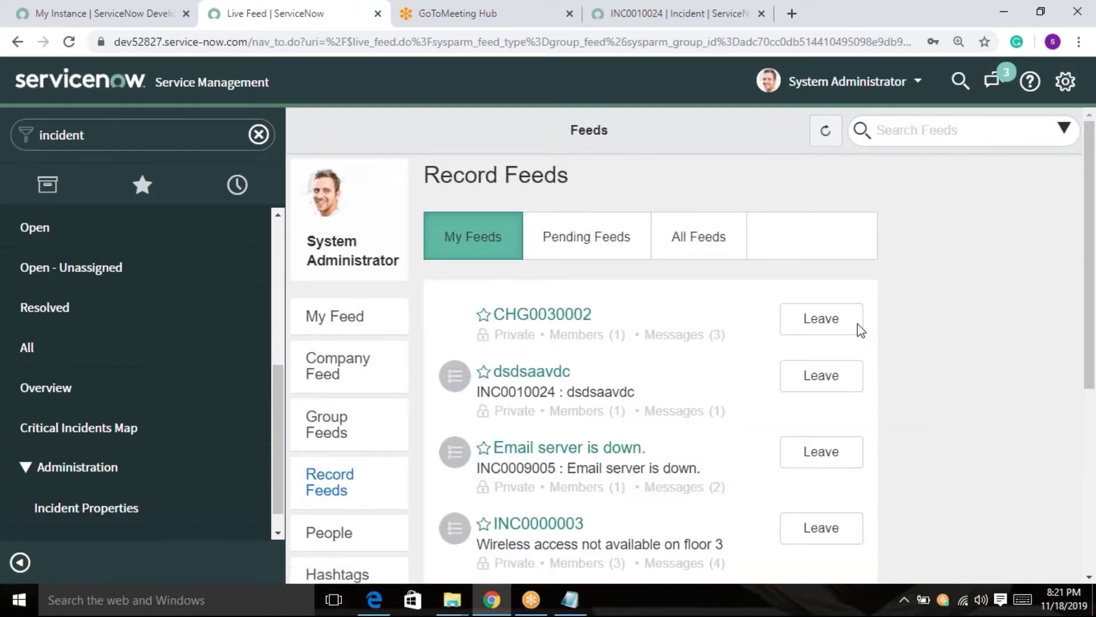
pyautogui.scroll(-2, 715, 385)
pyautogui.scroll(2, 715, 385)
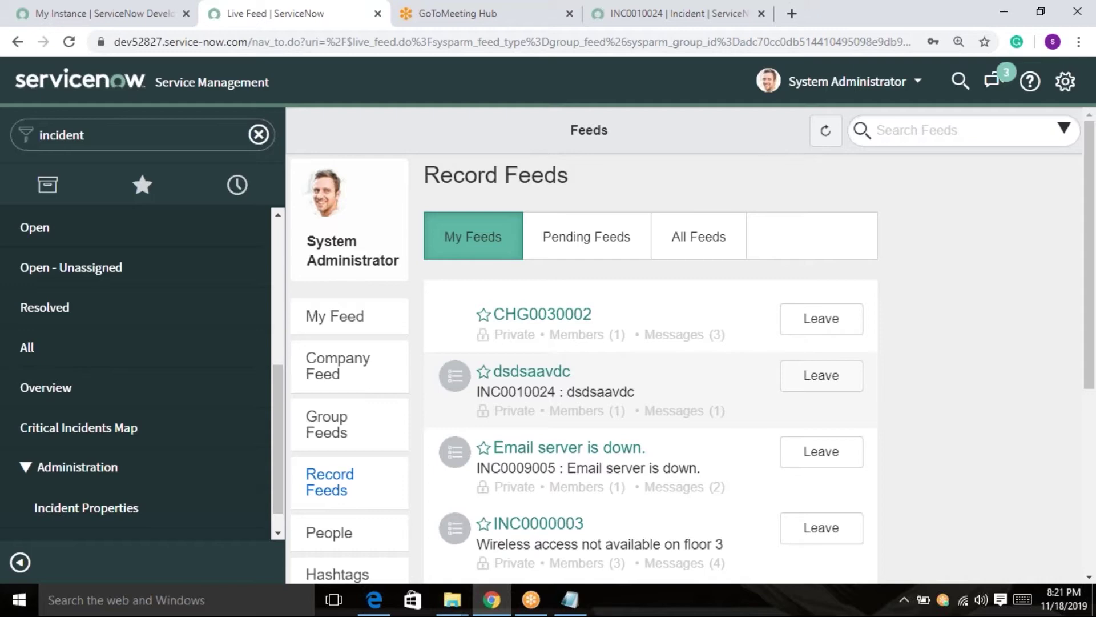
pyautogui.scroll(-2, 675, 404)
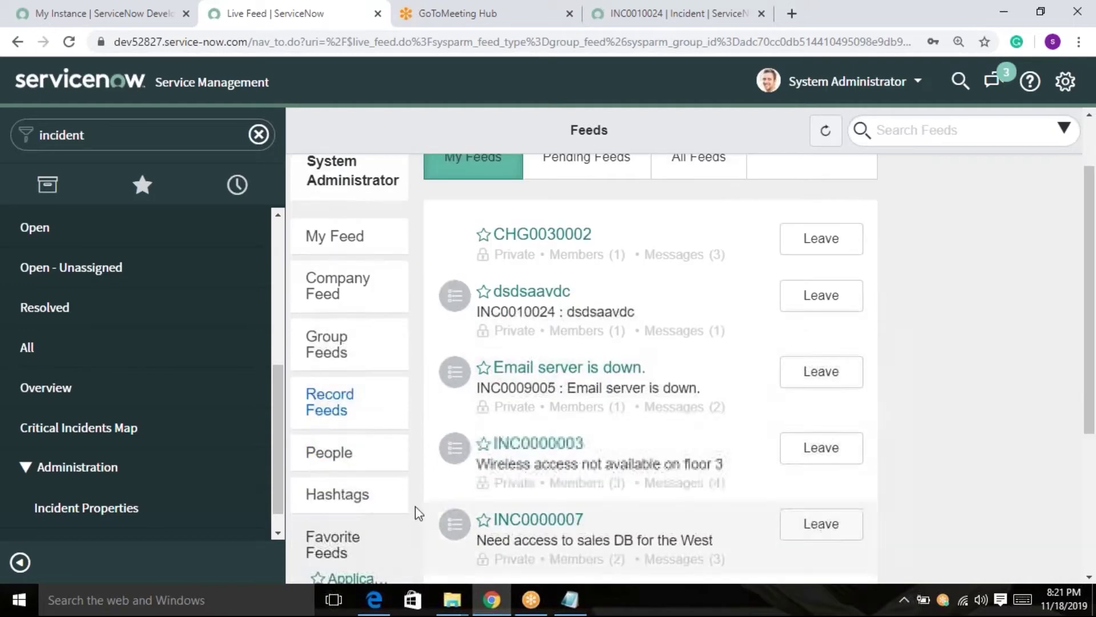
# Step: Search Google in a new browser tab for "how to unfollow the live feed in servicenow"
pyautogui.scroll(2, 571, 462)
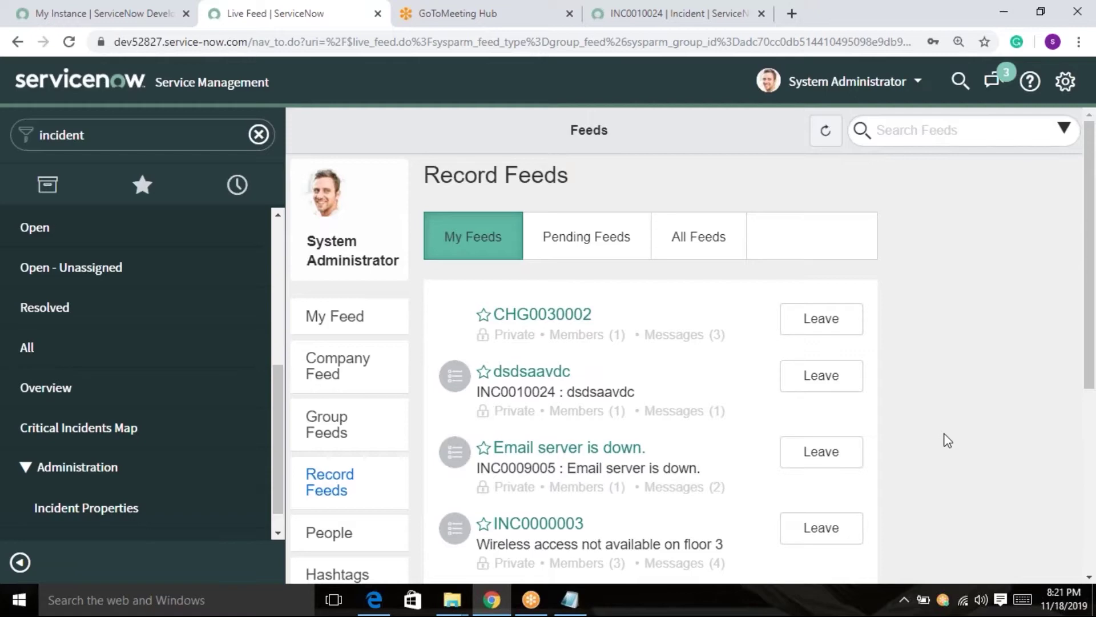
pyautogui.click(792, 13)
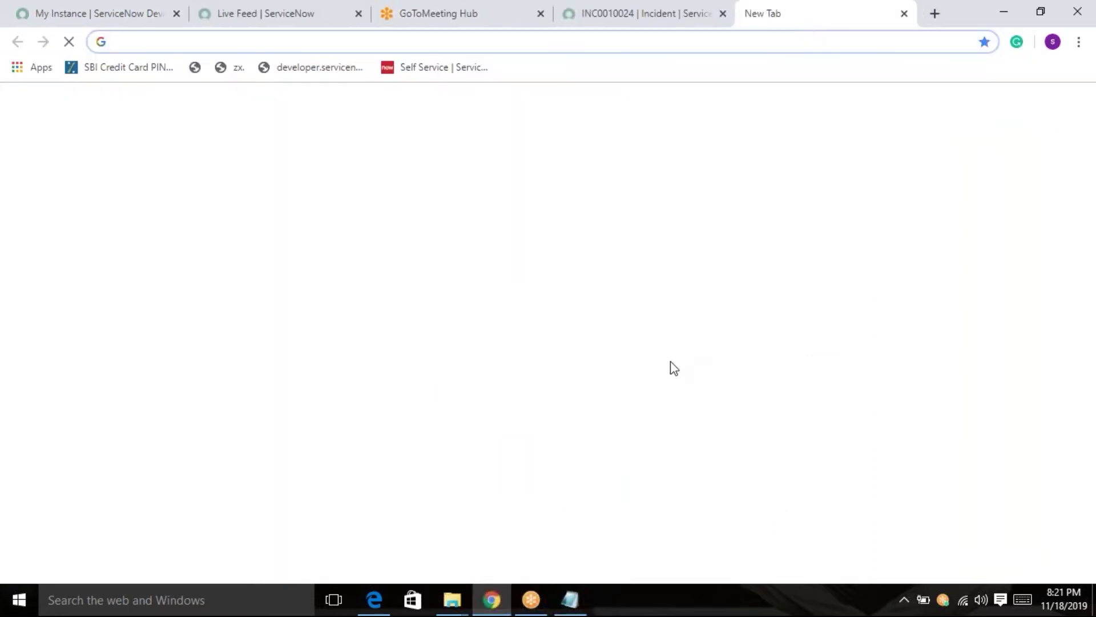
pyautogui.click(619, 337)
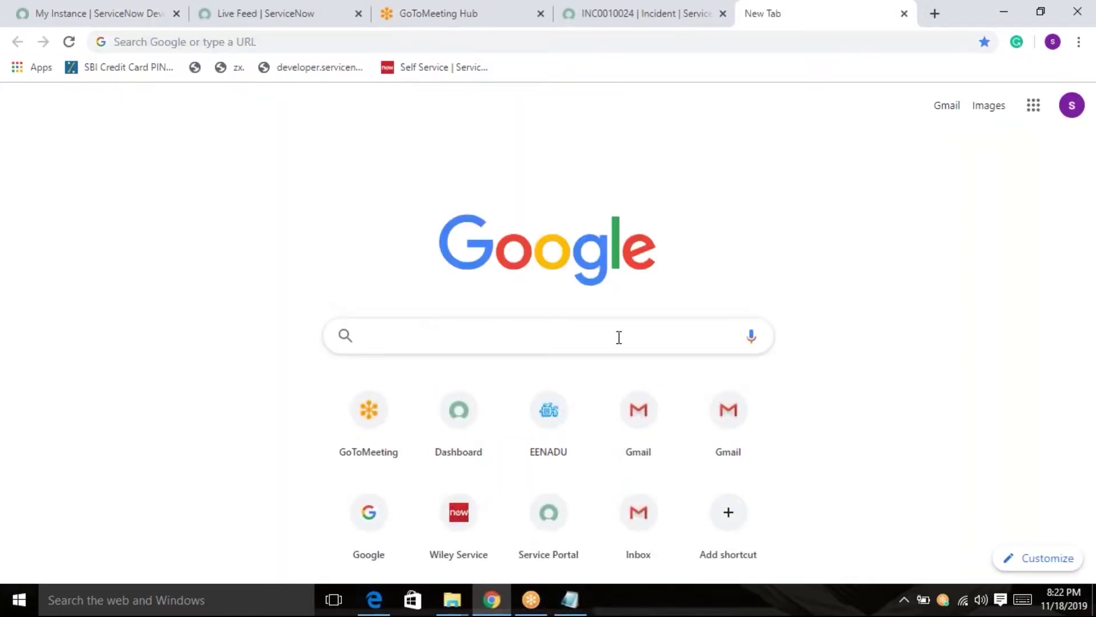
pyautogui.write('how to u')
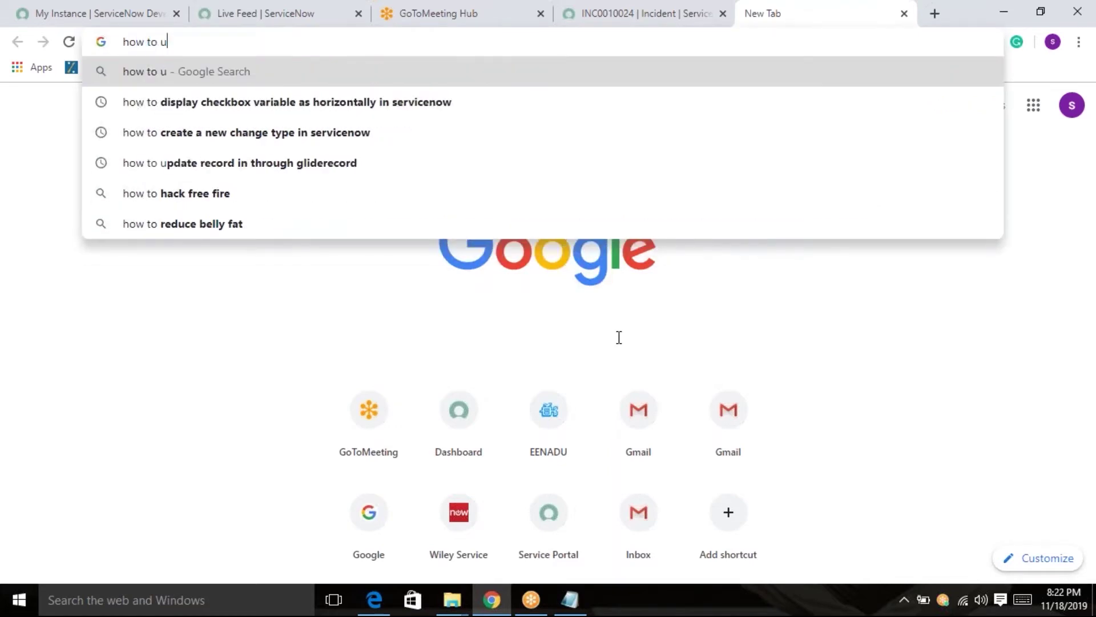
pyautogui.write('bfollo')
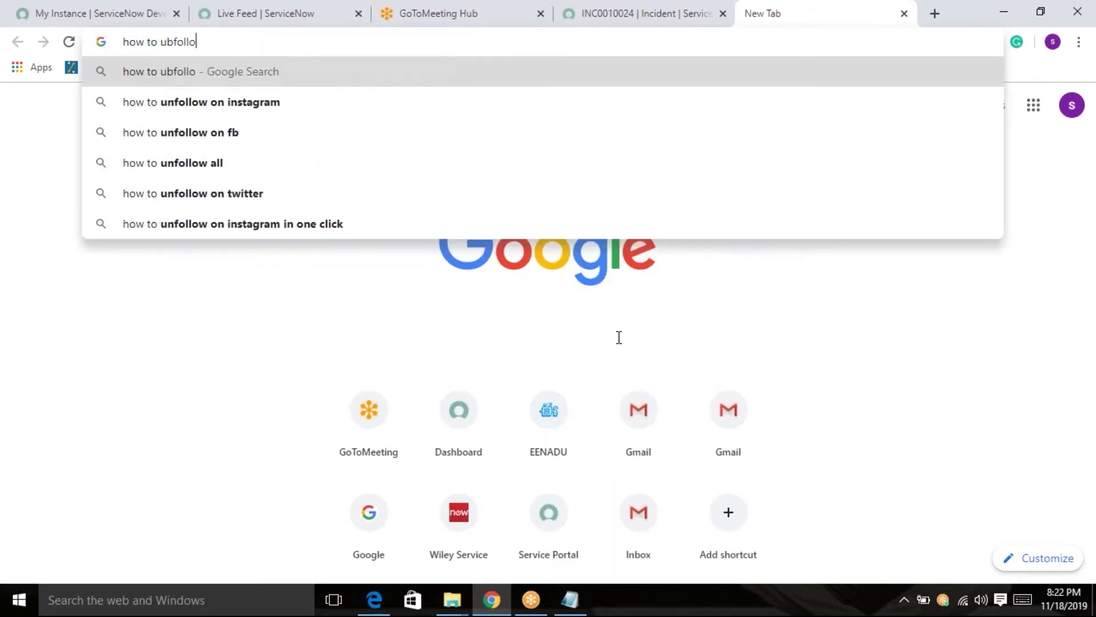
pyautogui.write('w the li')
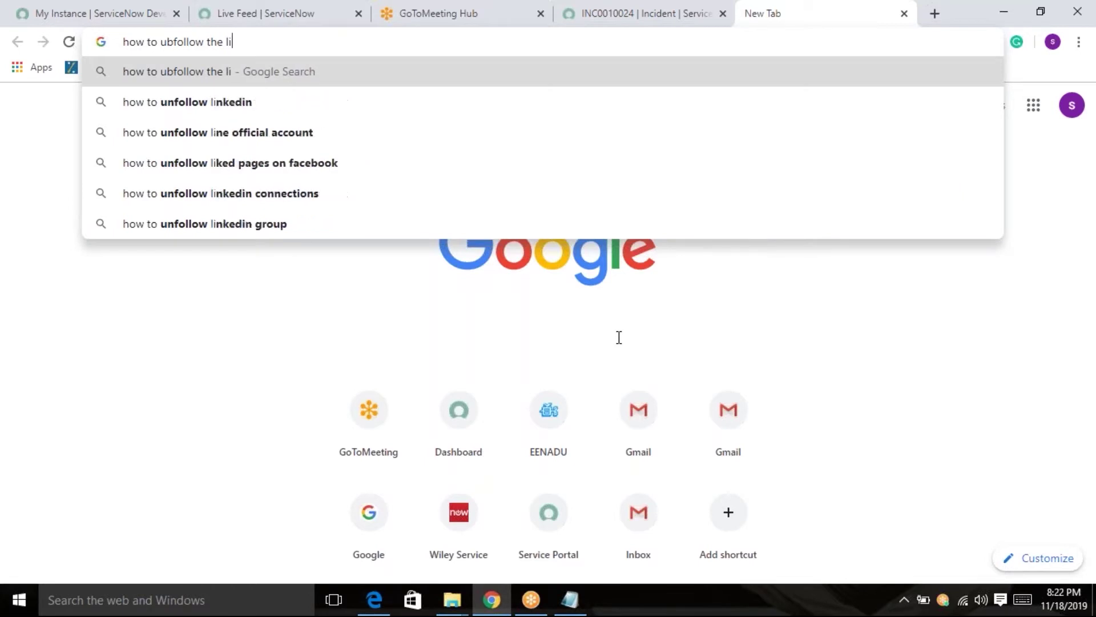
pyautogui.write('ve feed')
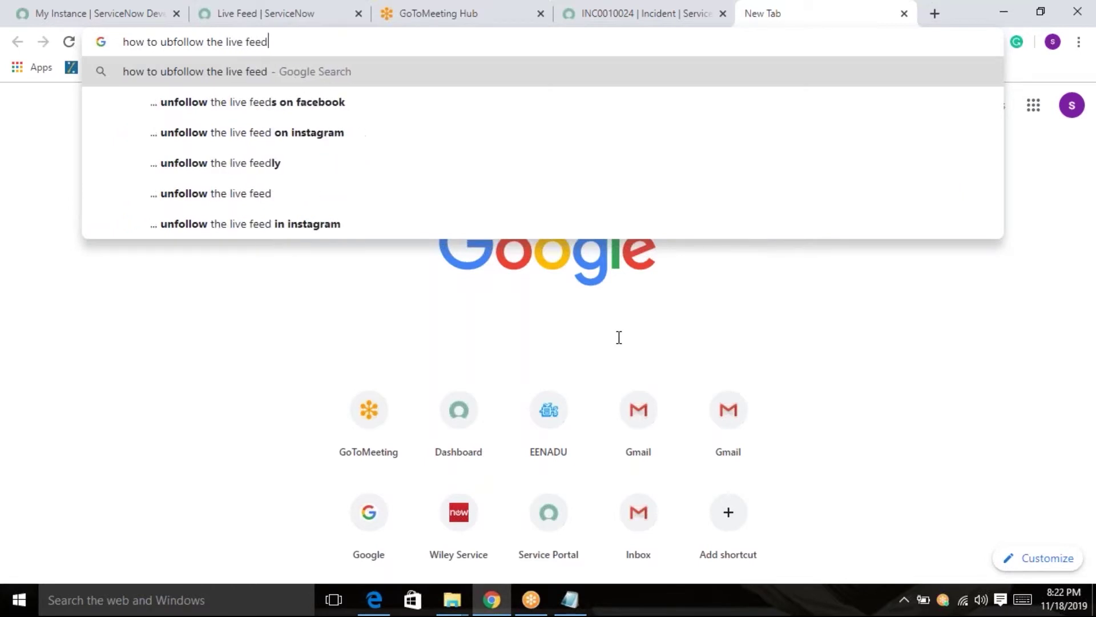
pyautogui.write(' in serv')
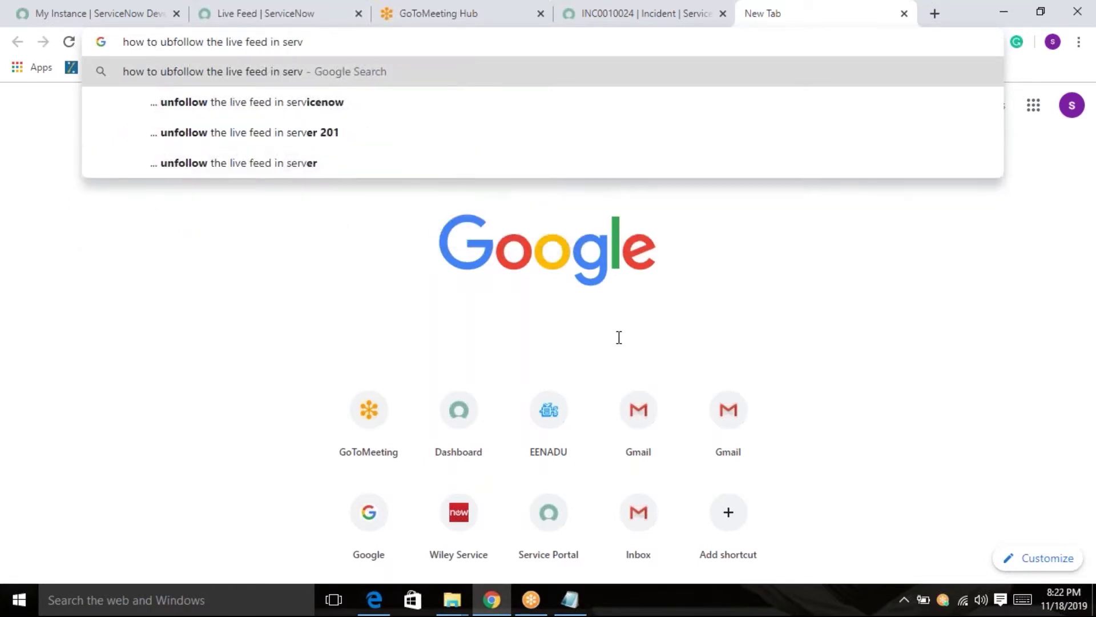
pyautogui.click(307, 103)
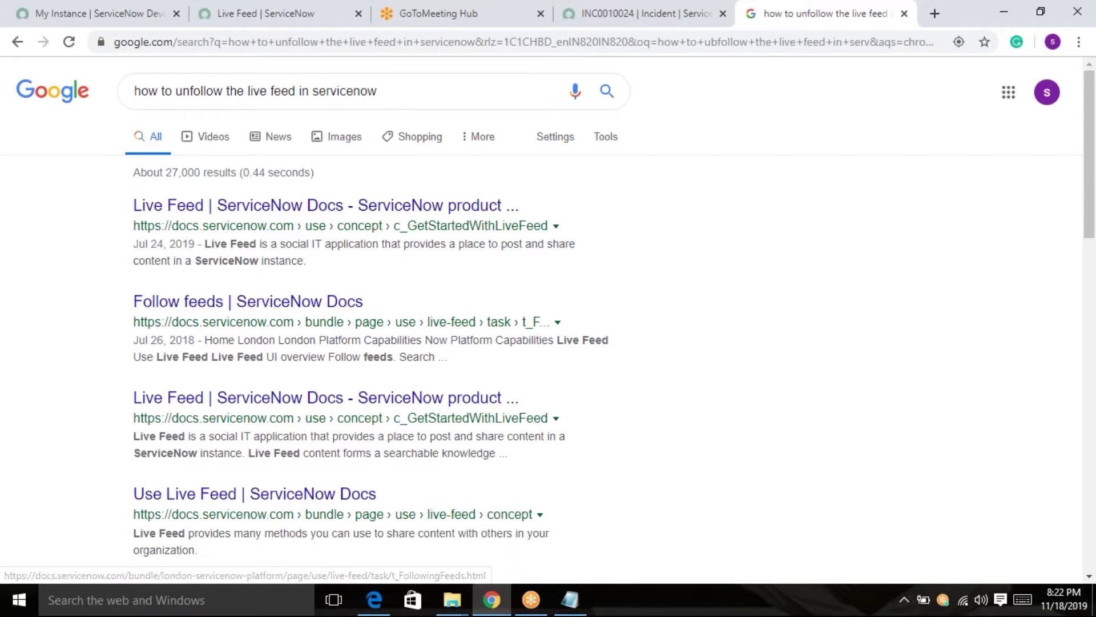
# Step: Try the first Live Feed documentation result, return to the search results and open the Follow feeds page
pyautogui.click(269, 216)
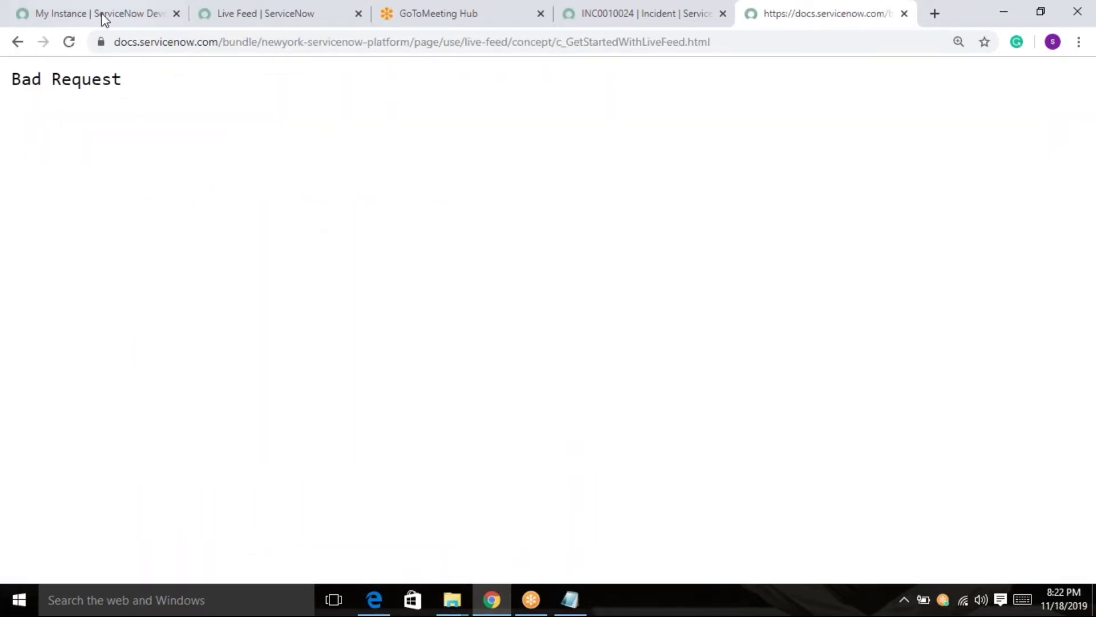
pyautogui.click(17, 46)
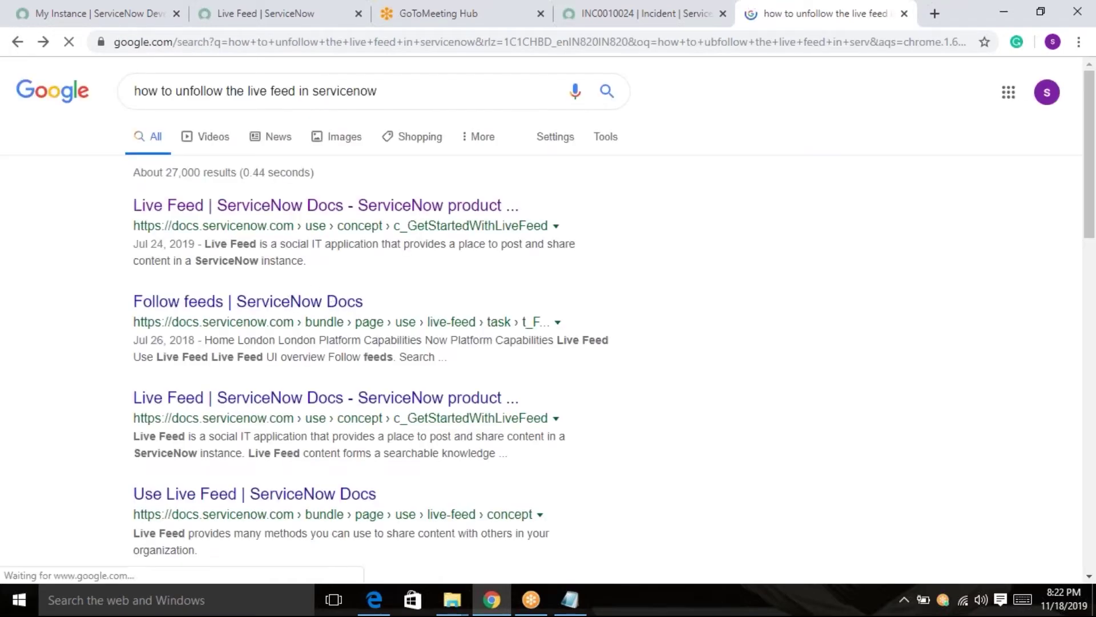
pyautogui.click(258, 305)
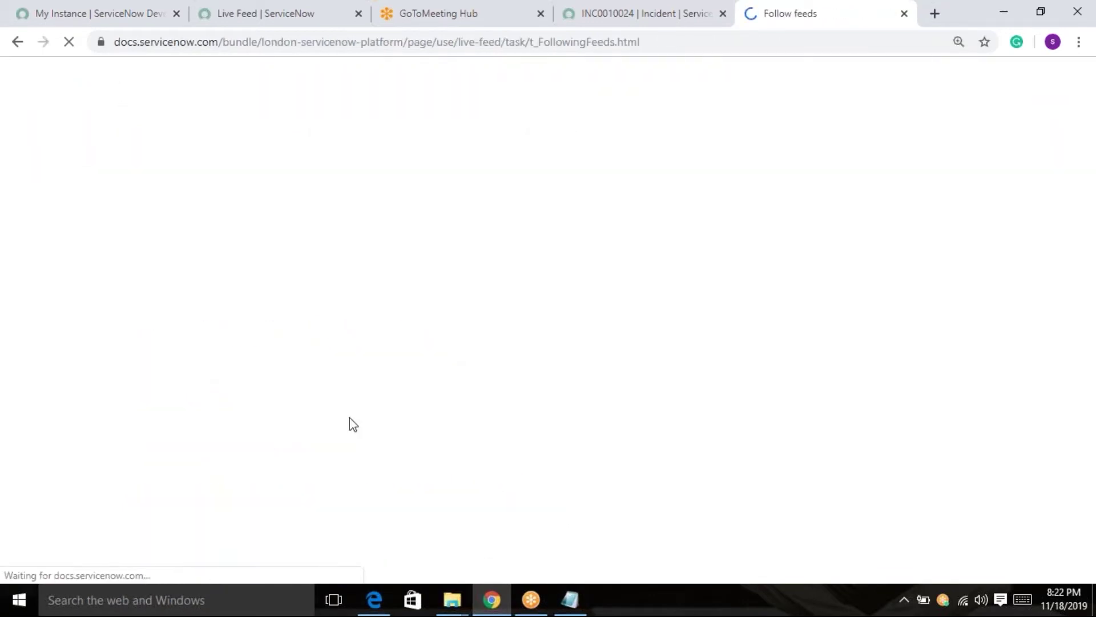
# Step: Read the Follow feeds documentation, including the task description, the People illustration and the note about followed users
pyautogui.scroll(-4, 514, 343)
pyautogui.scroll(-3, 518, 344)
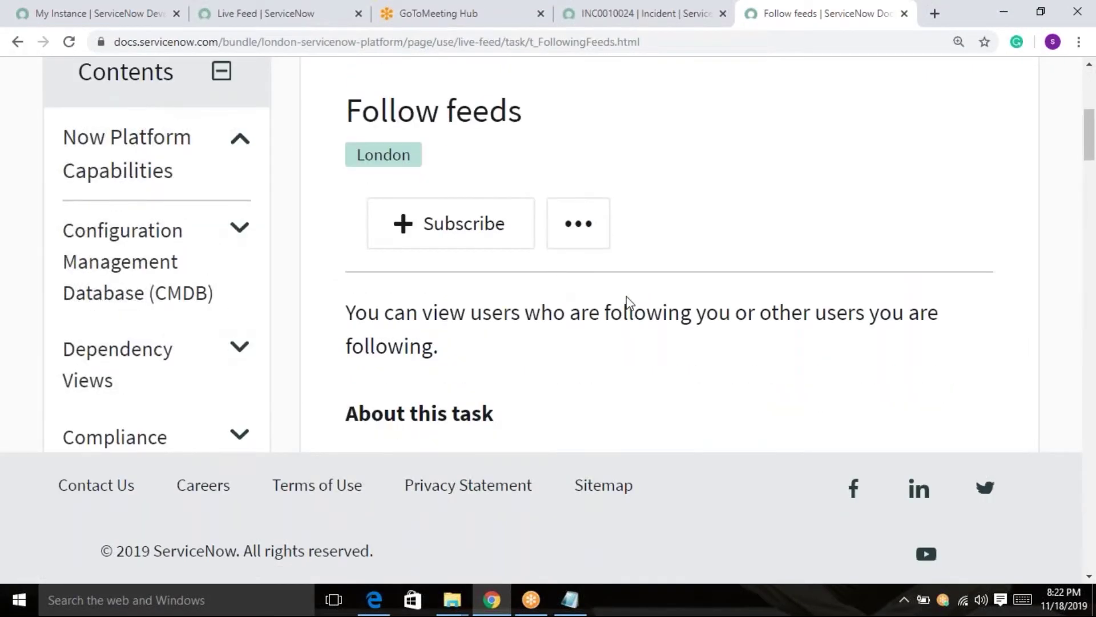
pyautogui.scroll(-1, 627, 301)
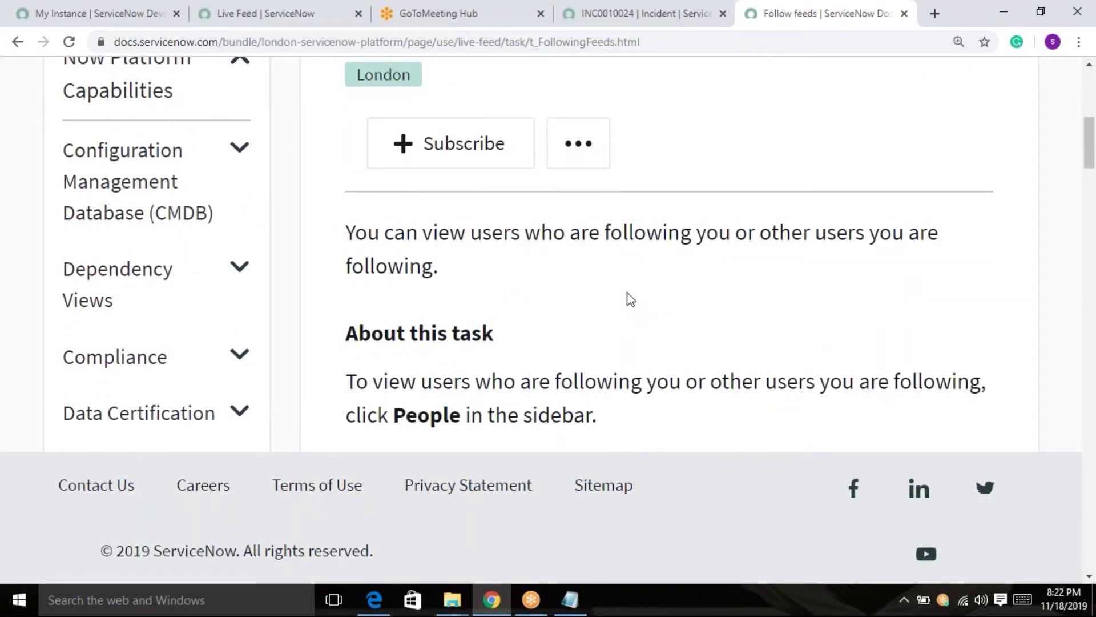
pyautogui.scroll(-6, 628, 297)
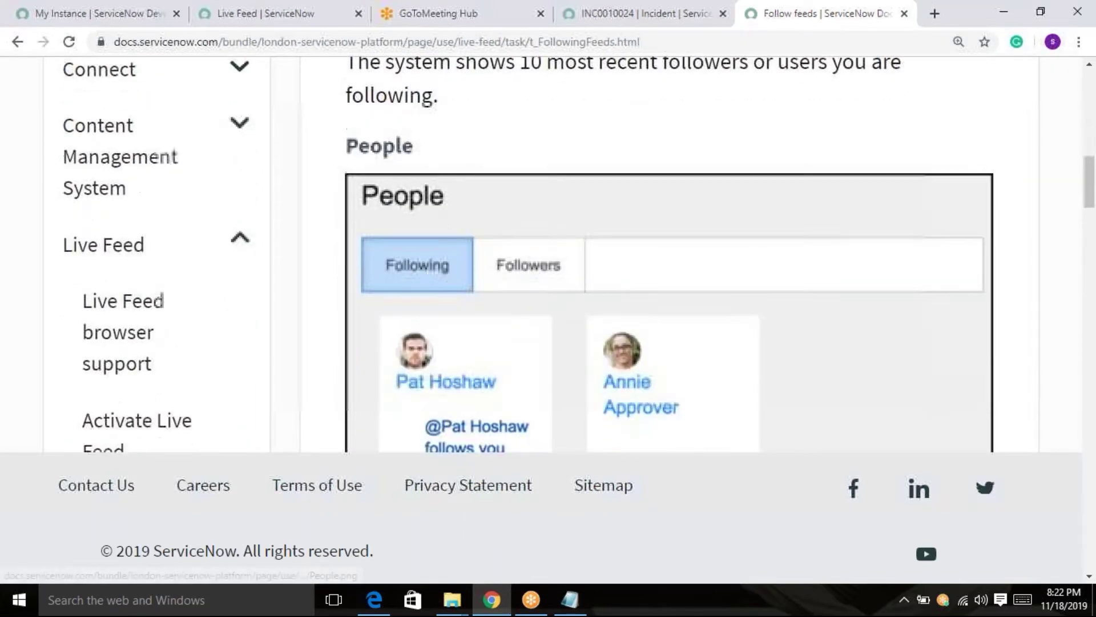
pyautogui.scroll(1, 444, 279)
pyautogui.scroll(-2, 472, 262)
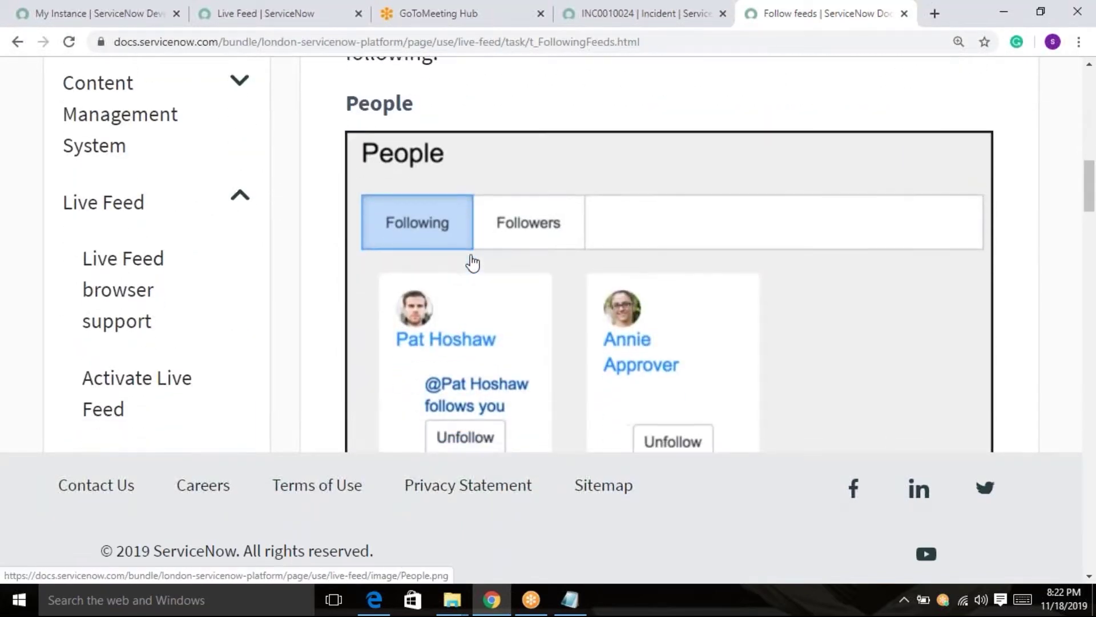
pyautogui.scroll(-7, 566, 291)
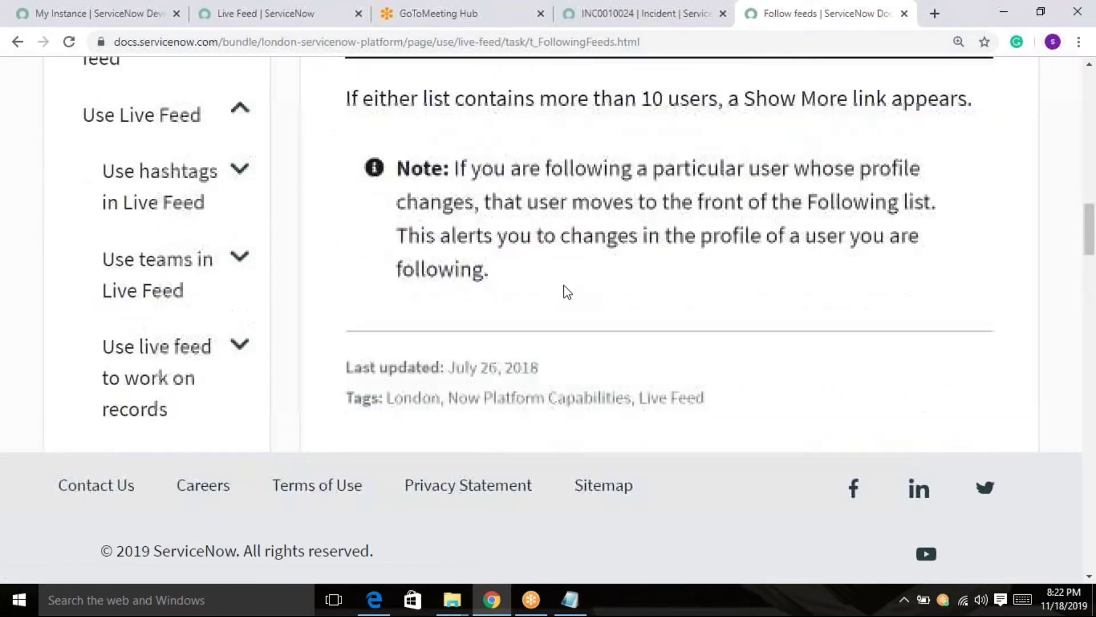
pyautogui.scroll(-4, 567, 291)
pyautogui.scroll(3, 607, 343)
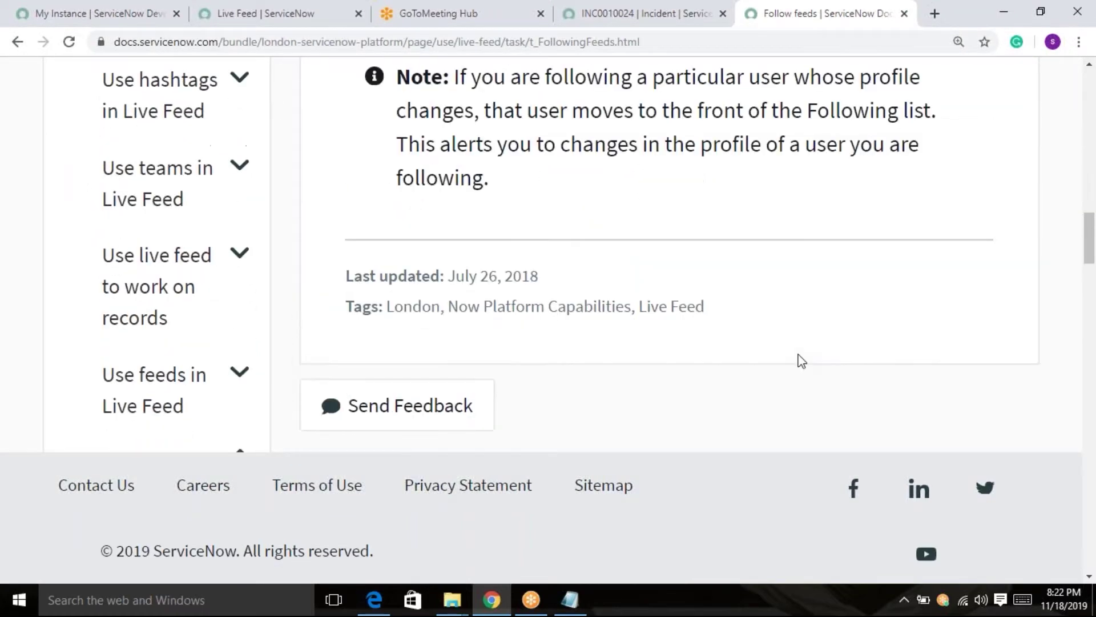
pyautogui.scroll(15, 800, 348)
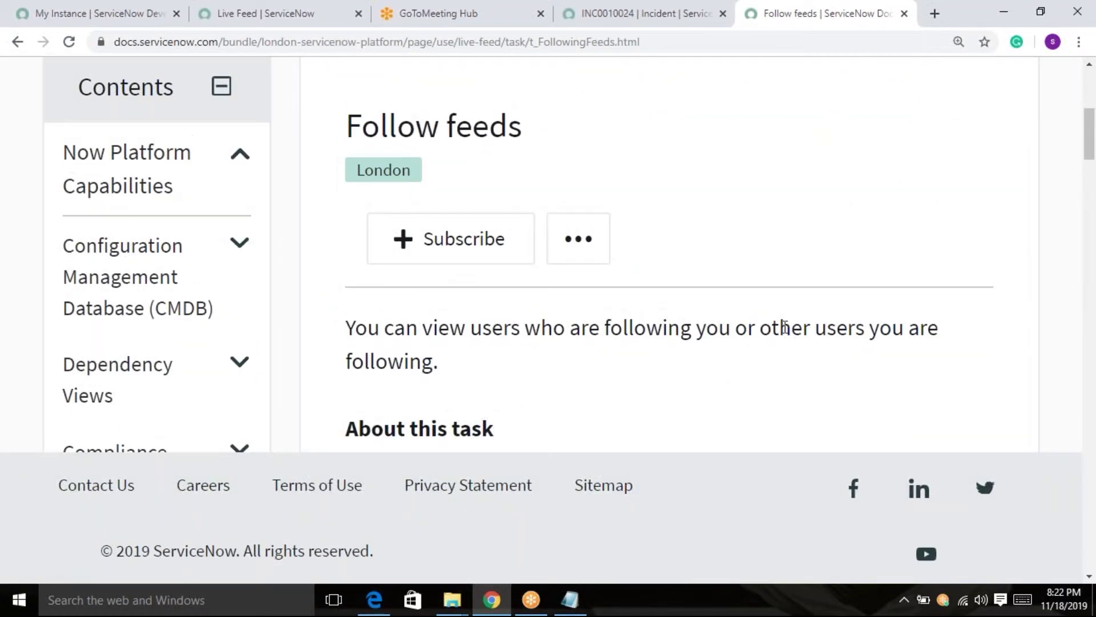
pyautogui.scroll(-4, 727, 288)
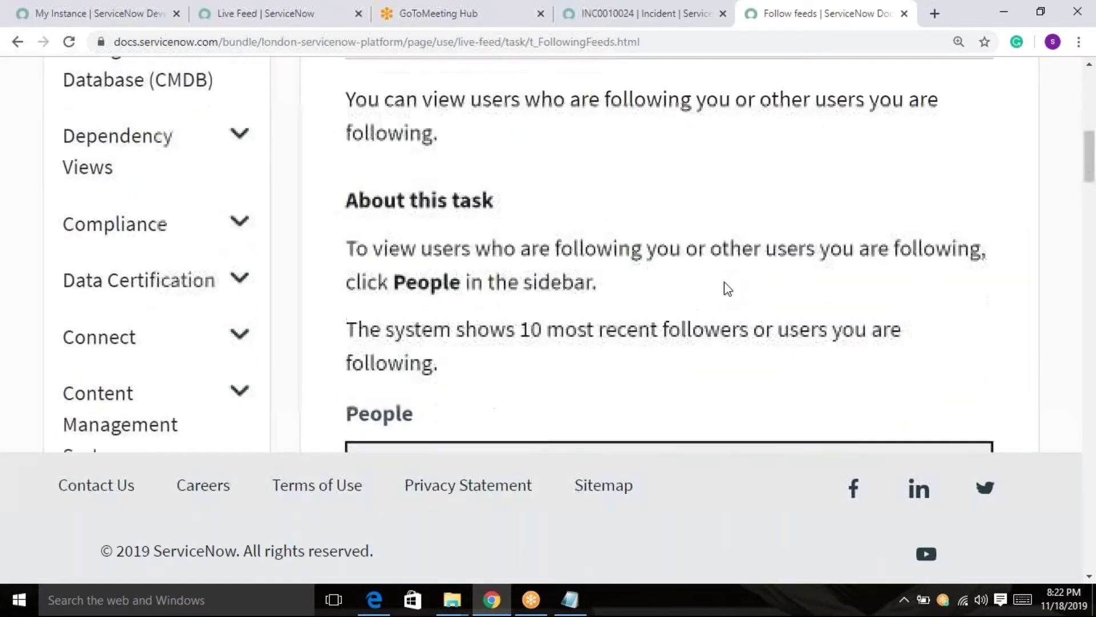
pyautogui.scroll(-1, 726, 288)
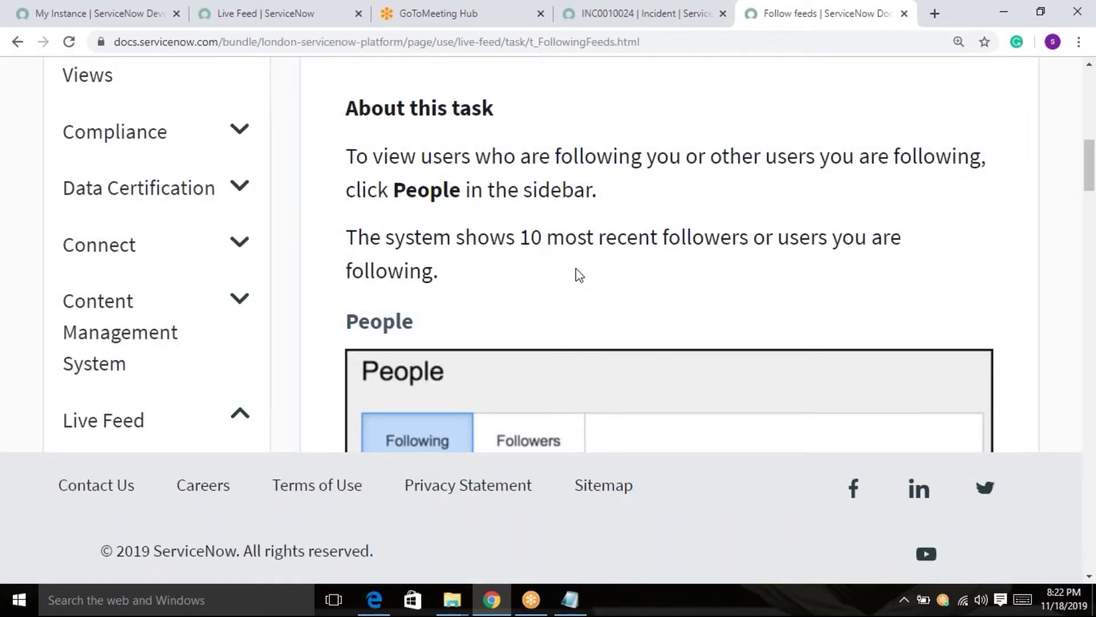
# Step: Move on to the next documentation topic, Bookmark feeds and hashtags, and skim the whole article
pyautogui.scroll(-5, 579, 267)
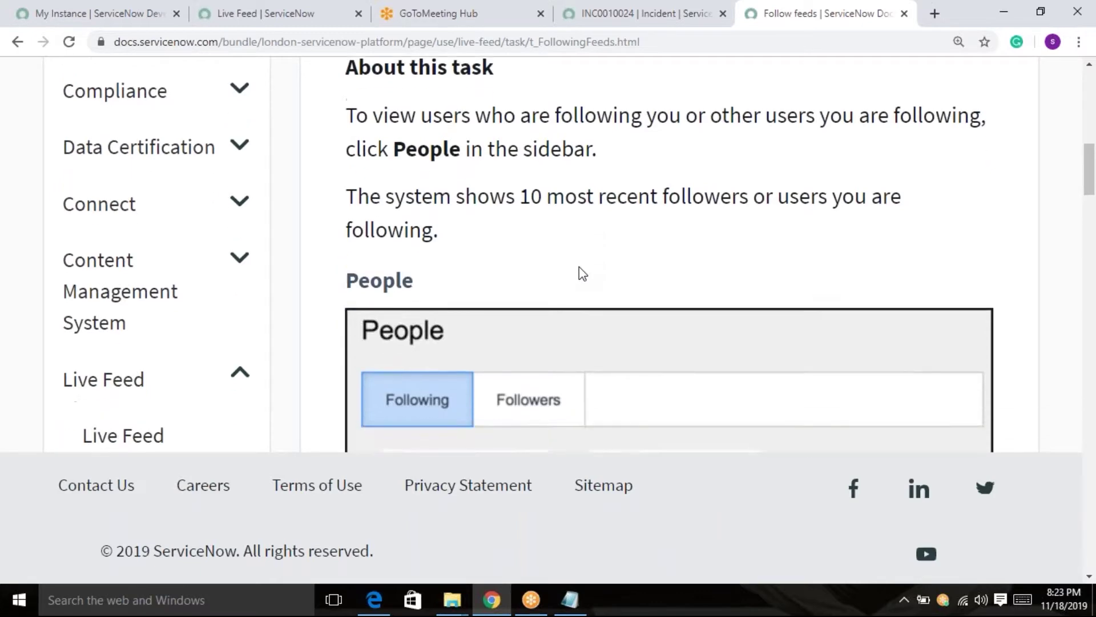
pyautogui.click(583, 277)
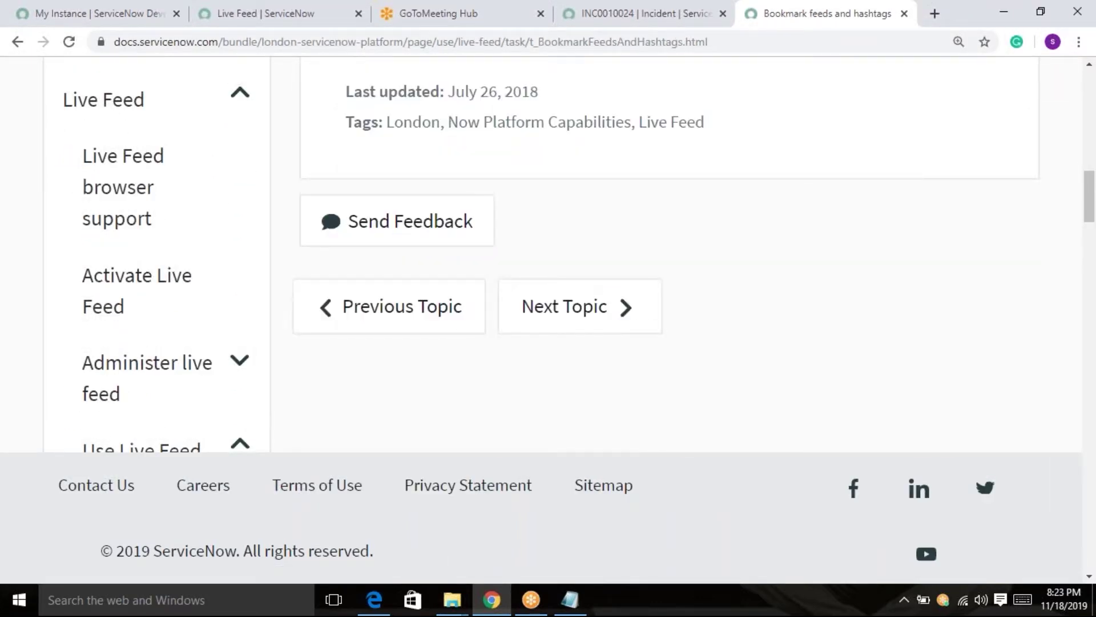
pyautogui.scroll(5, 520, 353)
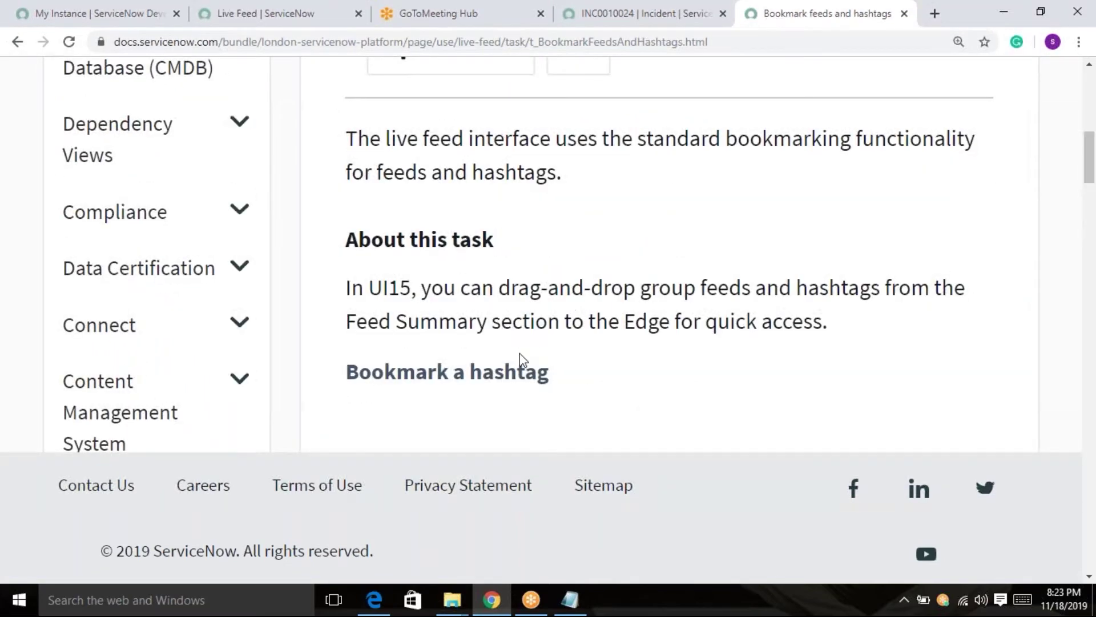
pyautogui.scroll(-6, 519, 353)
pyautogui.scroll(3, 629, 343)
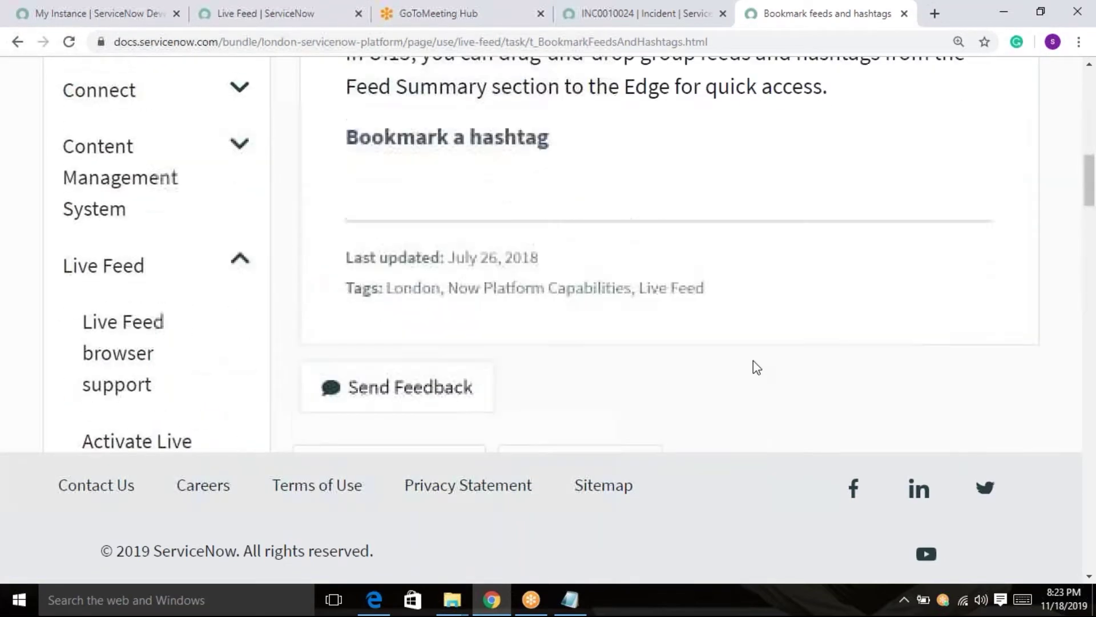
pyautogui.scroll(7, 756, 367)
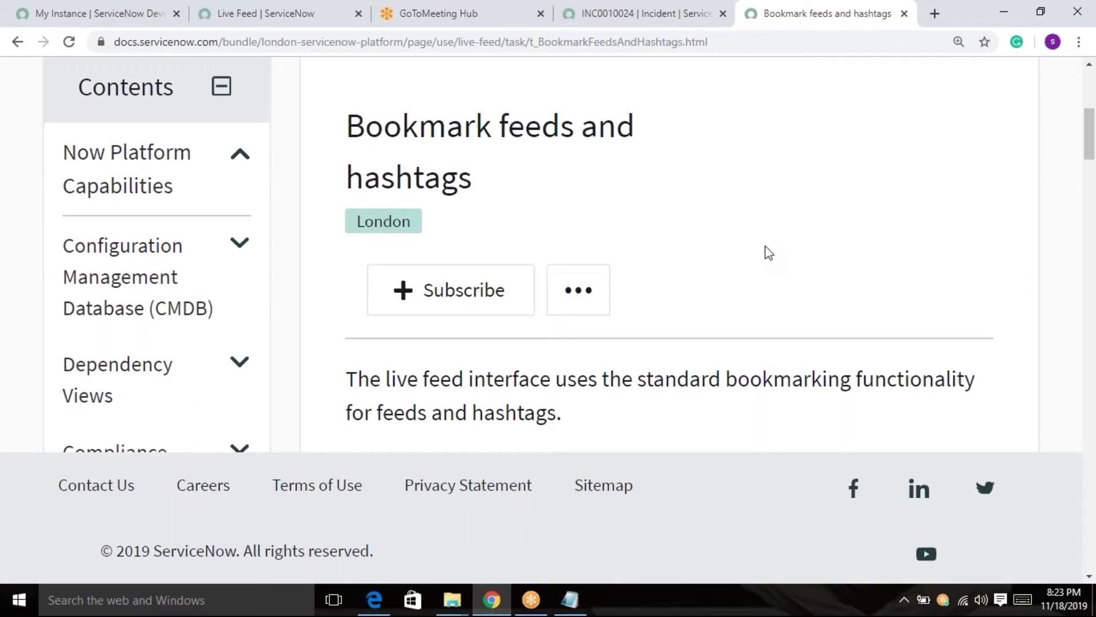
pyautogui.scroll(-4, 766, 249)
pyautogui.scroll(-5, 612, 368)
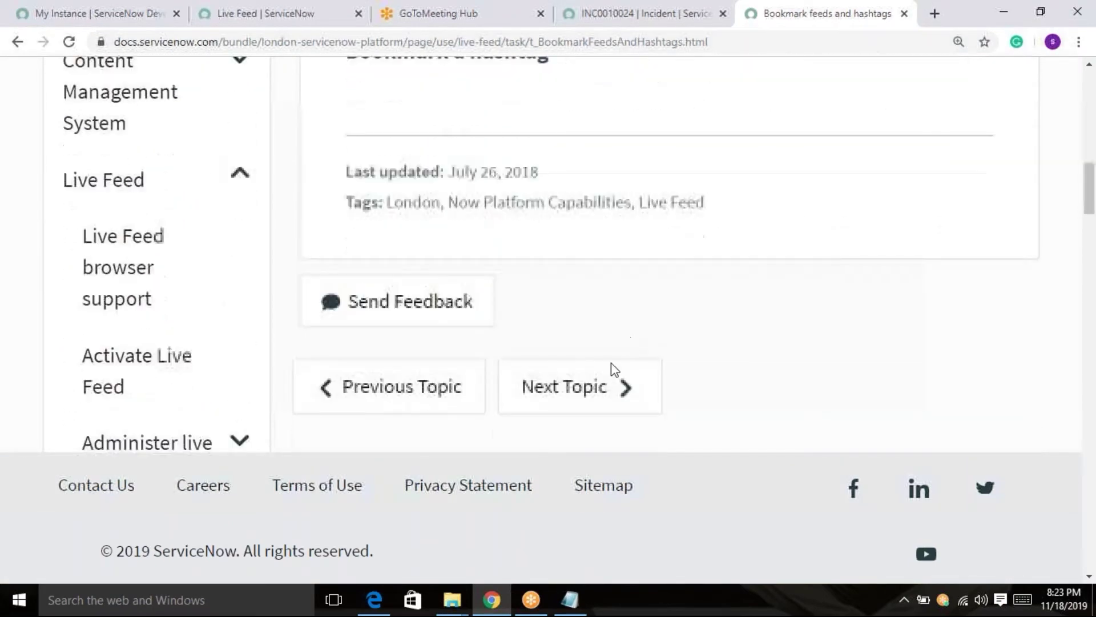
pyautogui.scroll(8, 674, 348)
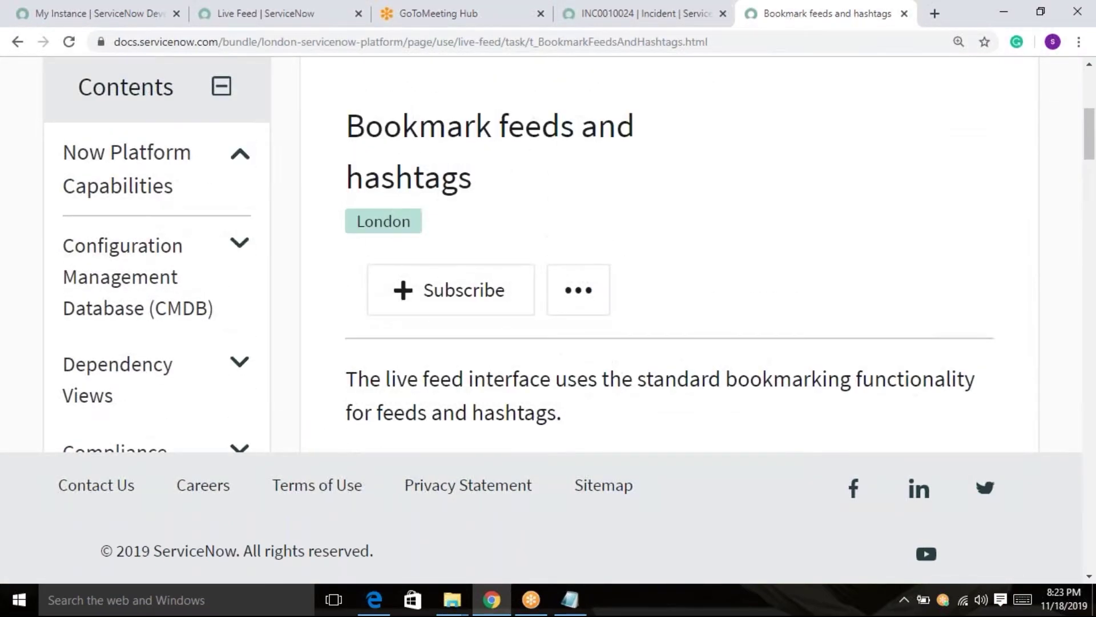
pyautogui.scroll(-12, 680, 307)
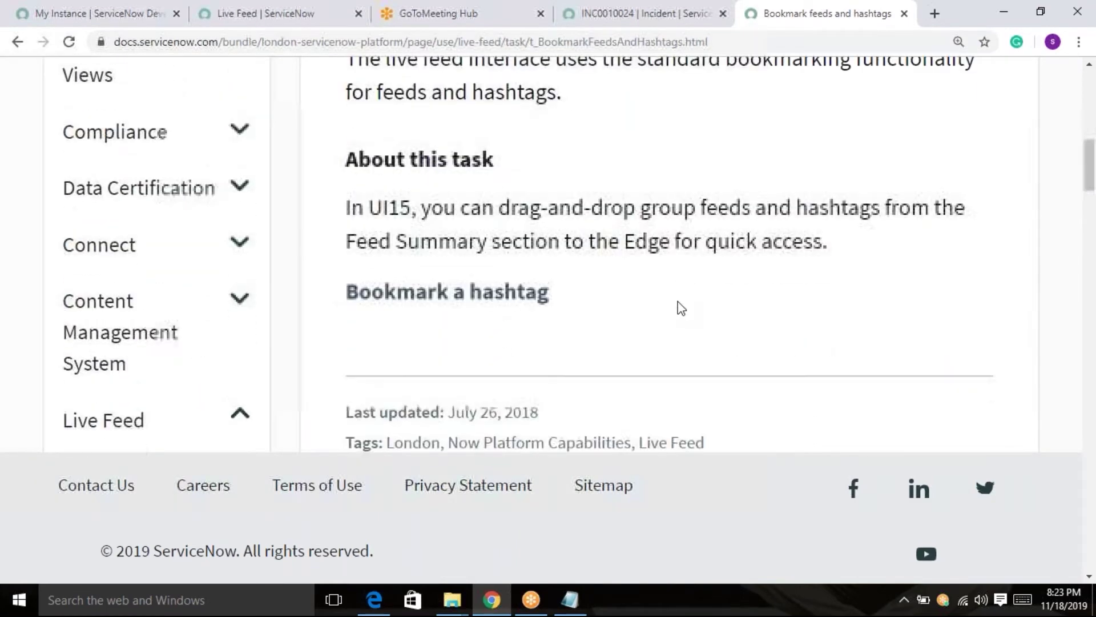
pyautogui.scroll(12, 622, 341)
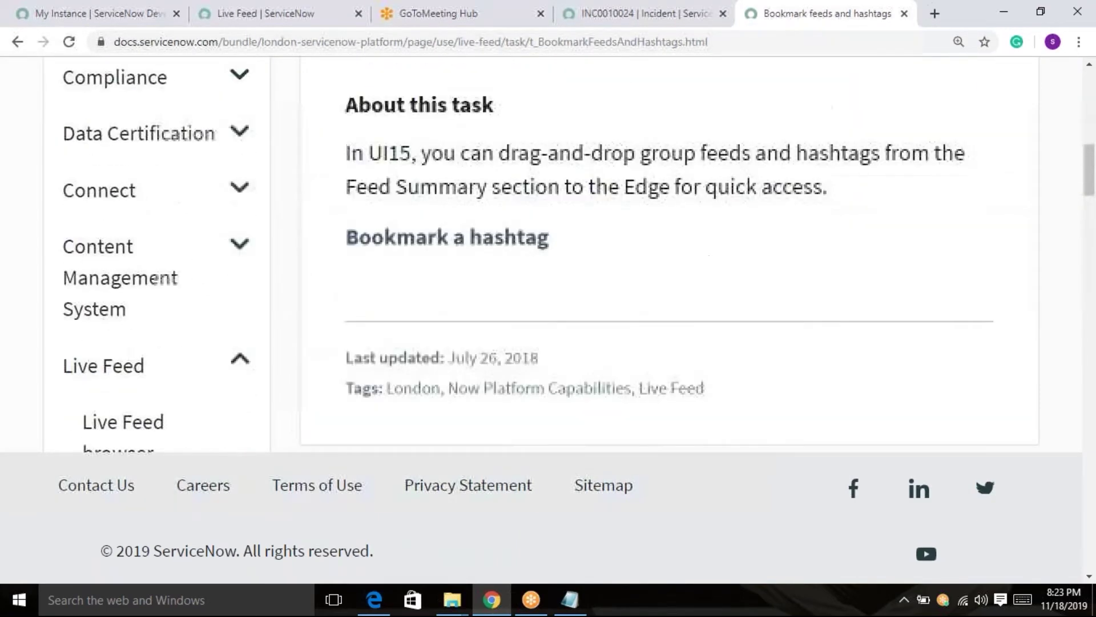
pyautogui.scroll(-12, 629, 245)
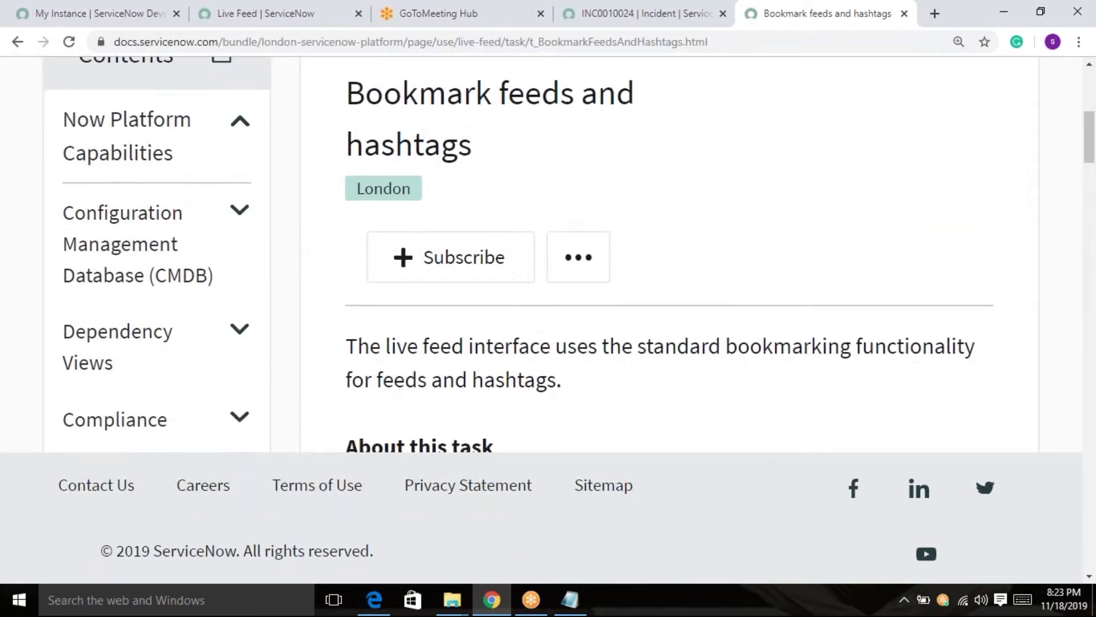
pyautogui.scroll(12, 726, 254)
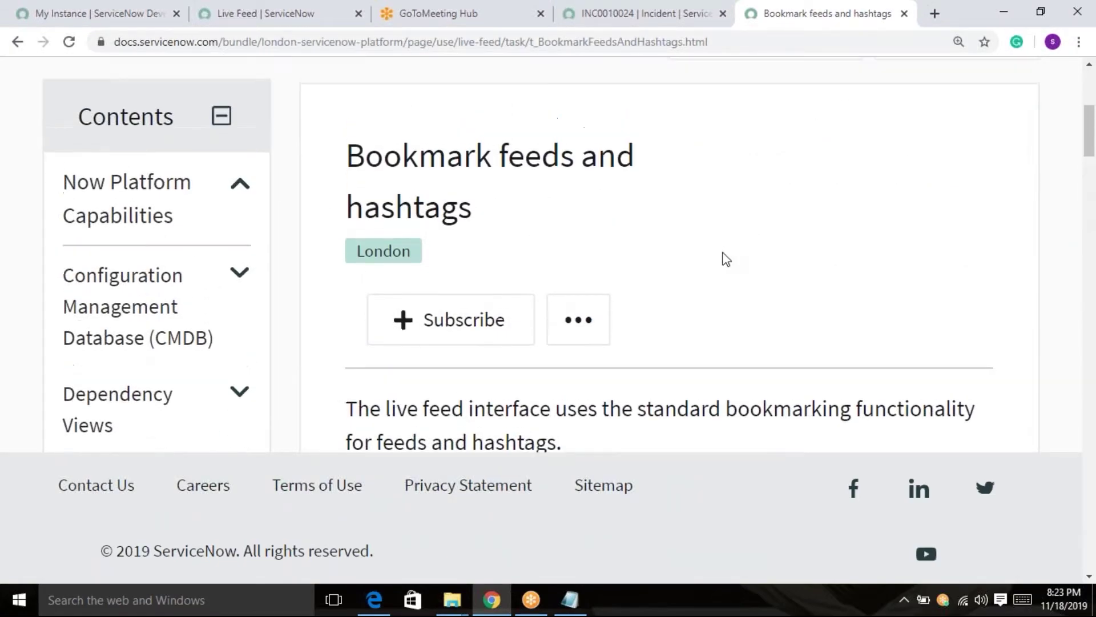
# Step: Examine the About this task text and the Bookmark a hashtag illustration
pyautogui.scroll(-2, 725, 255)
pyautogui.scroll(1, 724, 255)
pyautogui.scroll(-3, 724, 255)
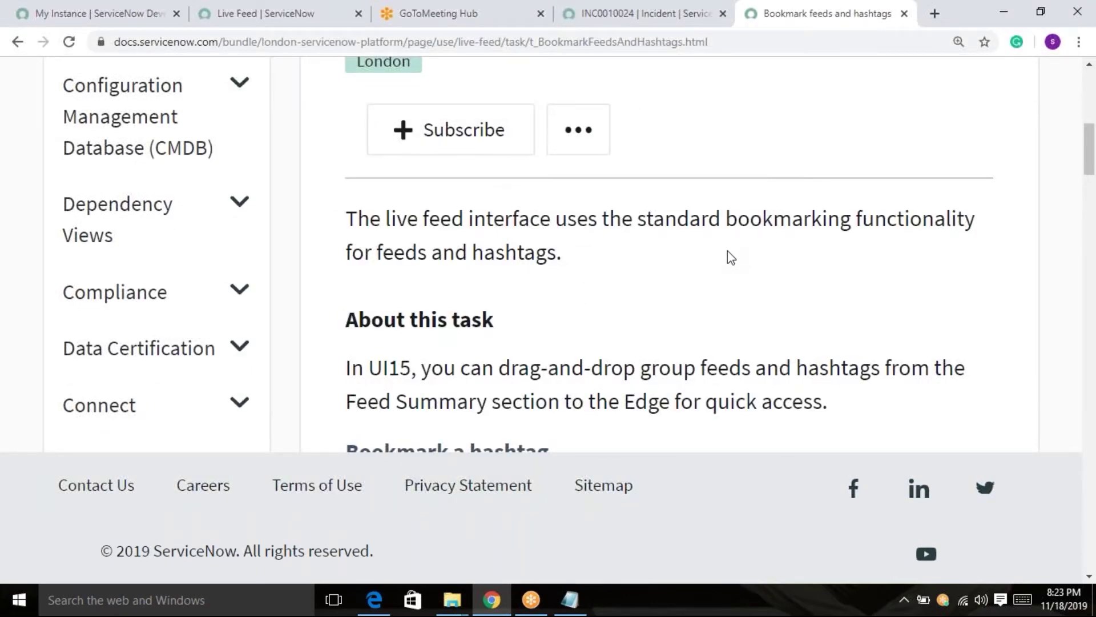
pyautogui.scroll(-5, 727, 253)
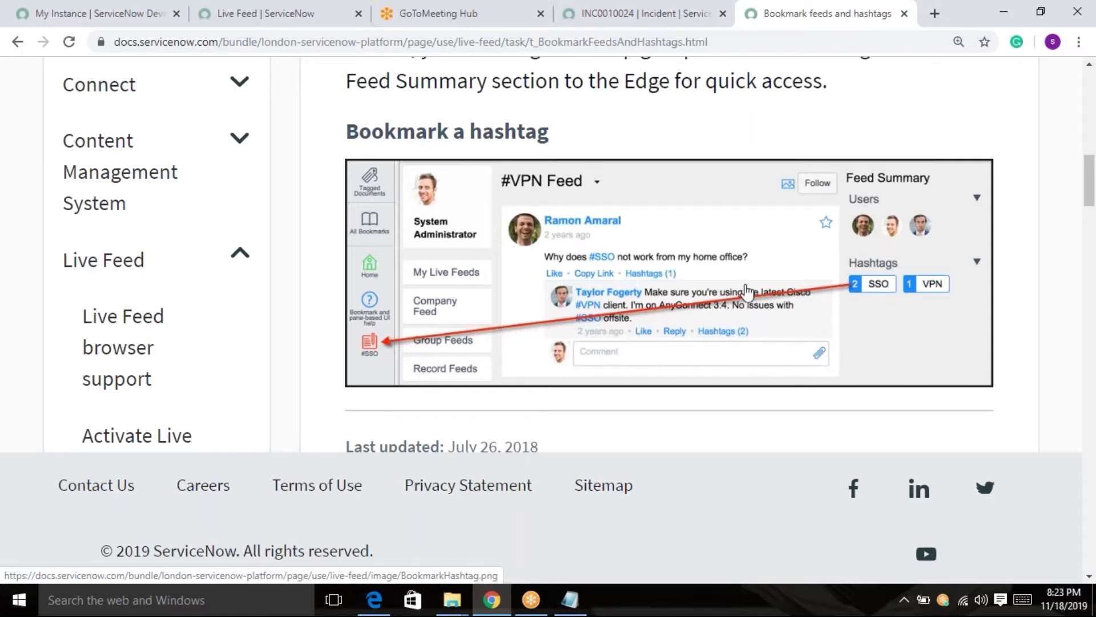
pyautogui.scroll(-5, 747, 291)
pyautogui.scroll(13, 747, 292)
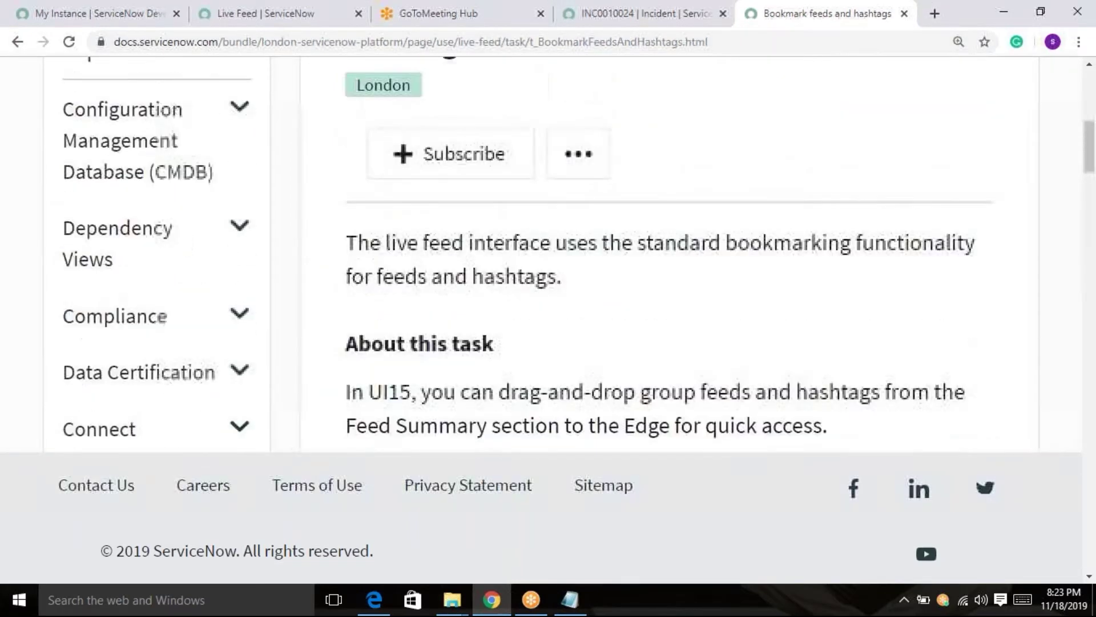
# Step: Close the Bookmark feeds and hashtags documentation and open the list of all incidents
pyautogui.scroll(-5, 710, 311)
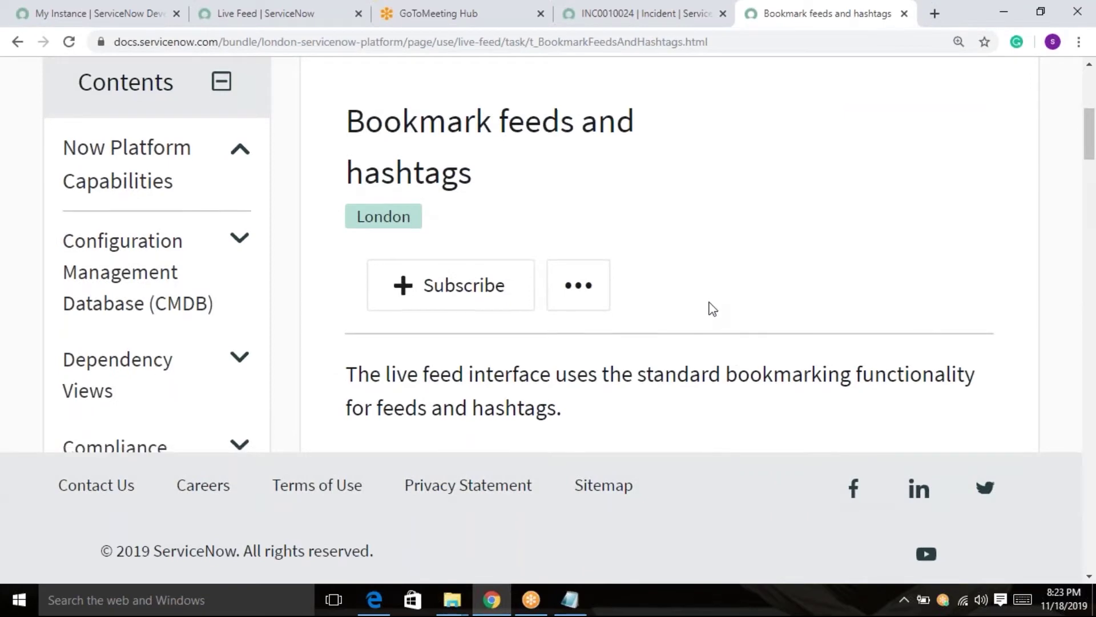
pyautogui.scroll(1, 628, 285)
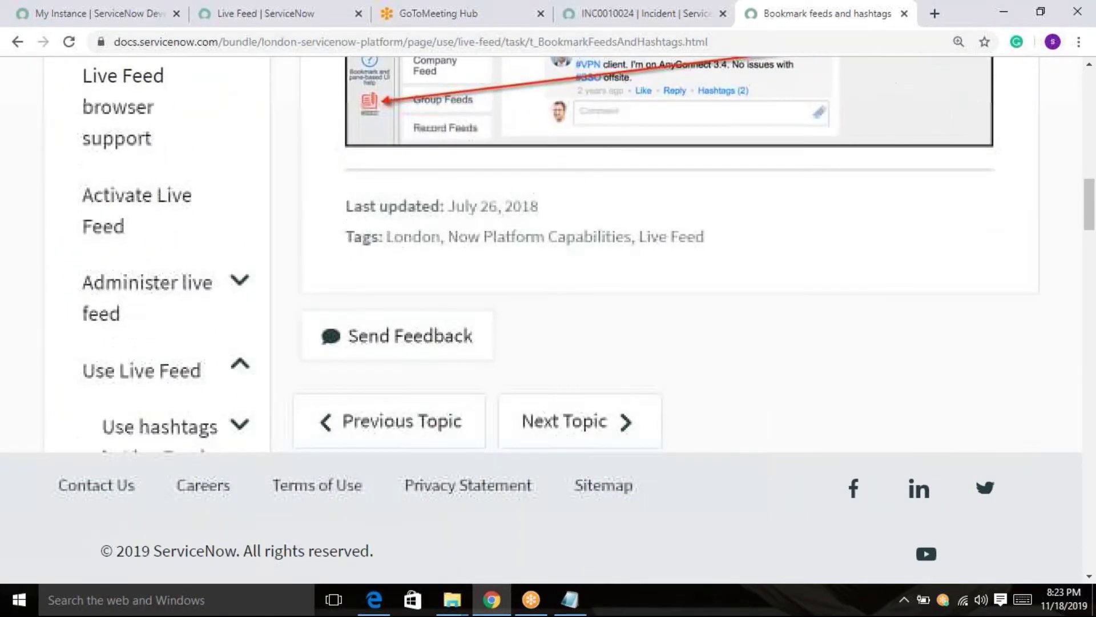
pyautogui.click(905, 13)
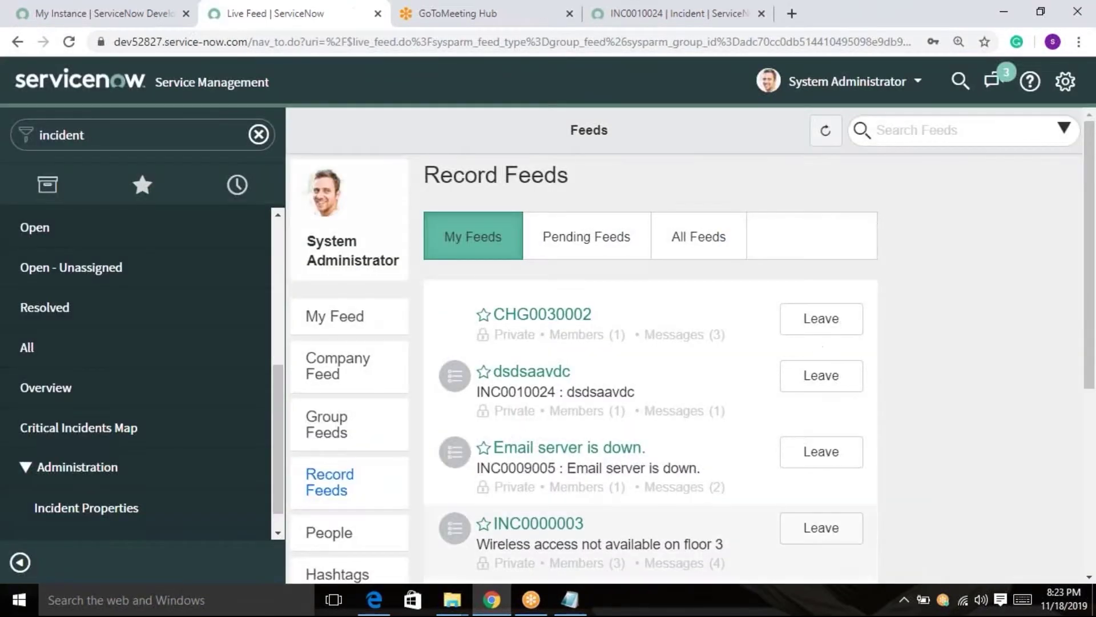
pyautogui.click(492, 600)
pyautogui.click(492, 599)
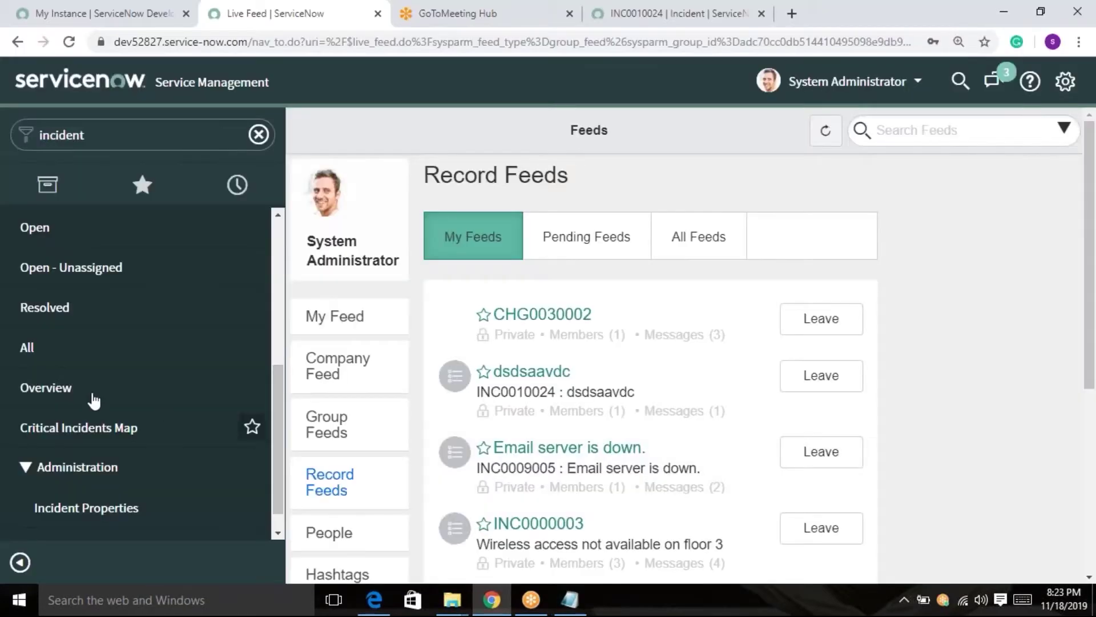
pyautogui.click(107, 356)
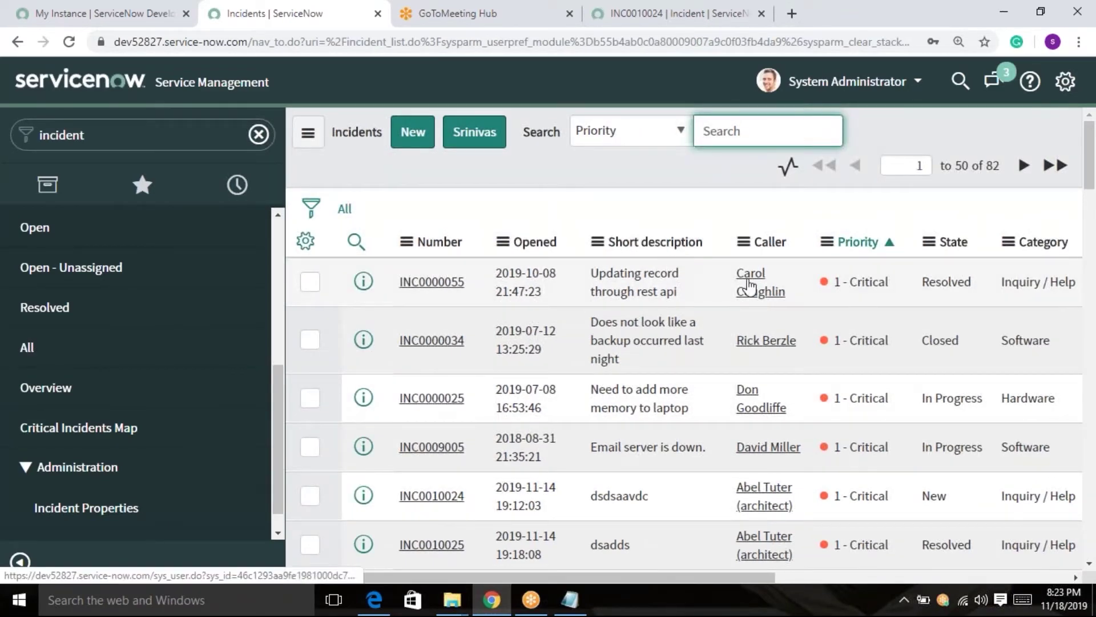
# Step: Examine the row actions offered for the Caller values in the incident list
pyautogui.rightClick(747, 282)
pyautogui.scroll(-3, 837, 348)
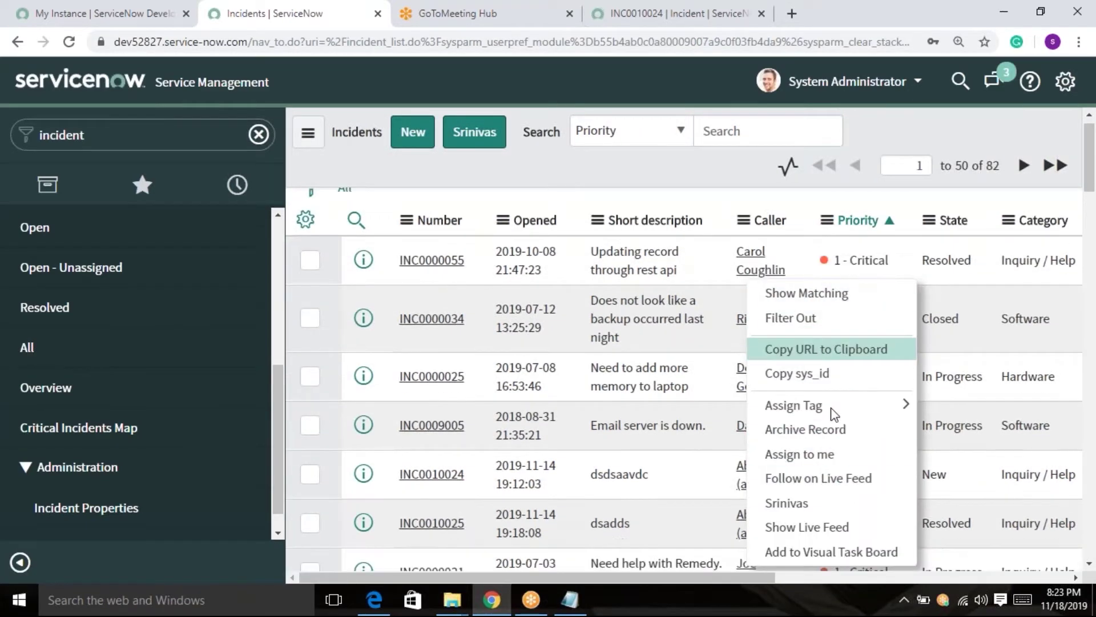
pyautogui.rightClick(745, 239)
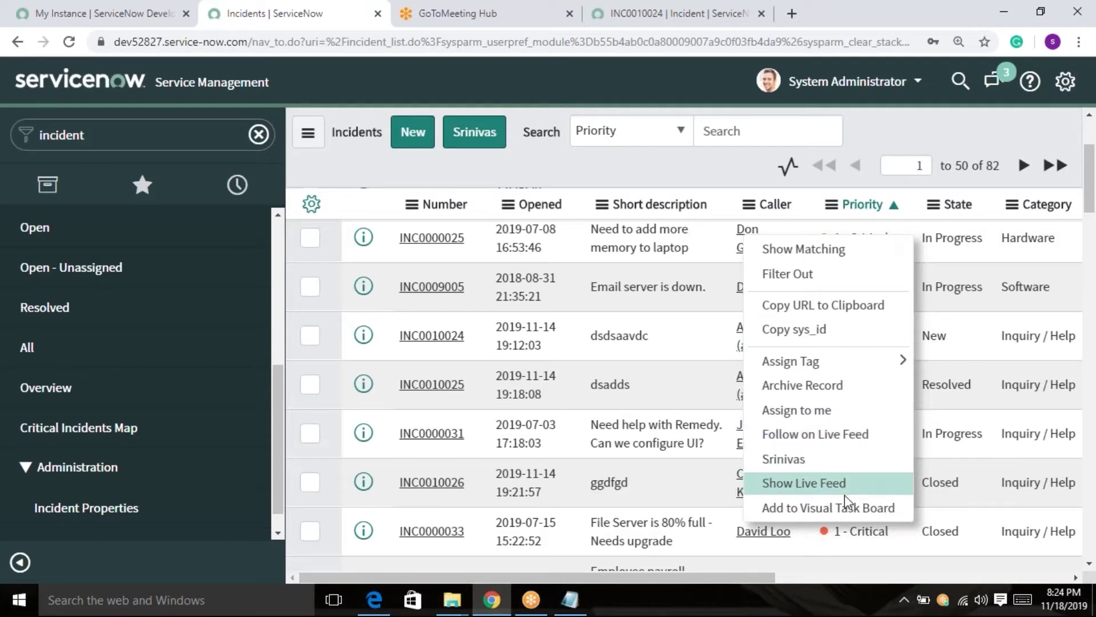
pyautogui.scroll(-1, 841, 501)
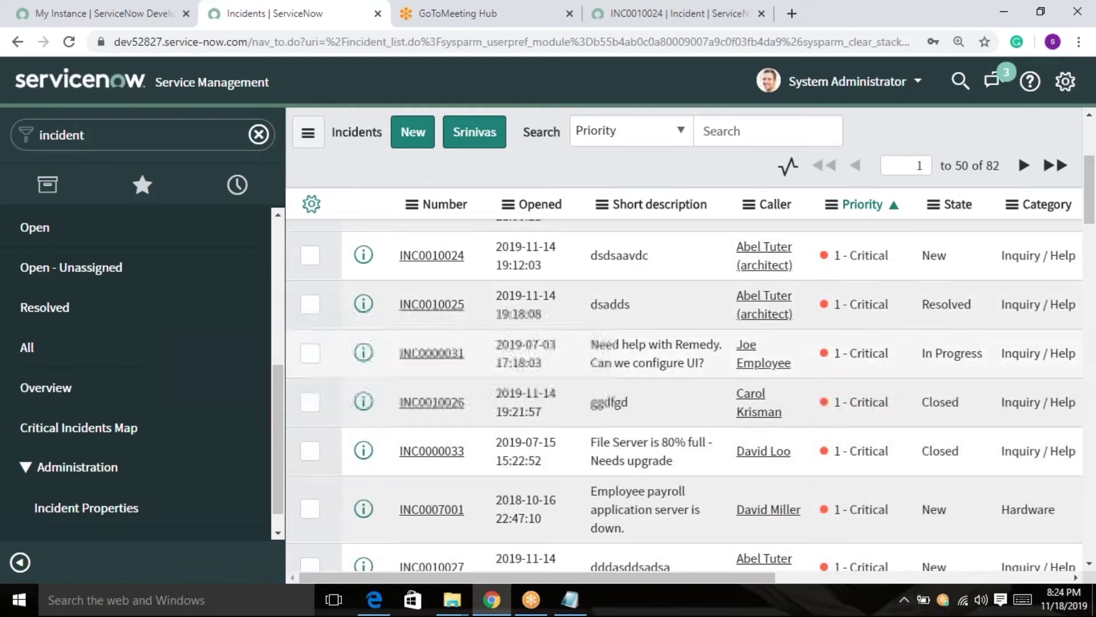
pyautogui.scroll(3, 656, 374)
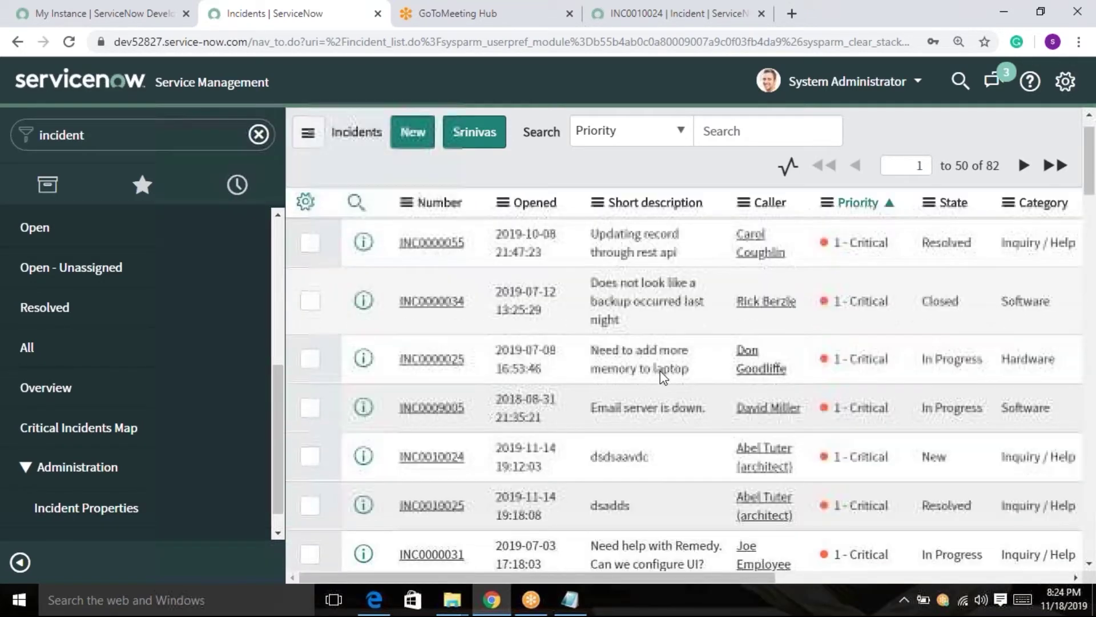
pyautogui.scroll(1, 662, 376)
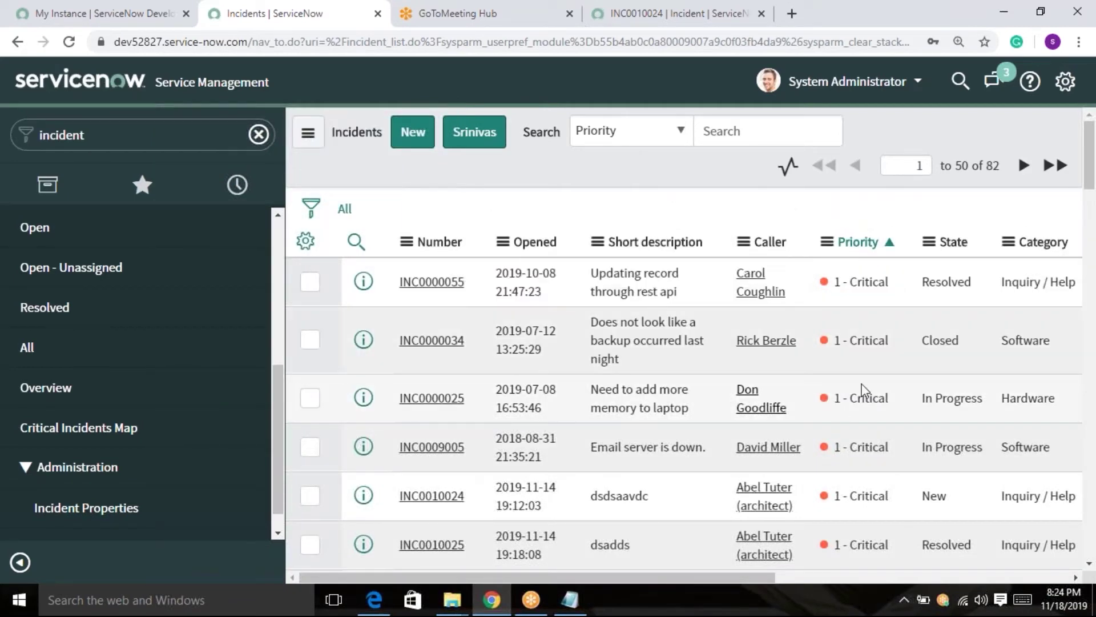
# Step: Examine the column options of the Short description and Caller columns
pyautogui.click(597, 242)
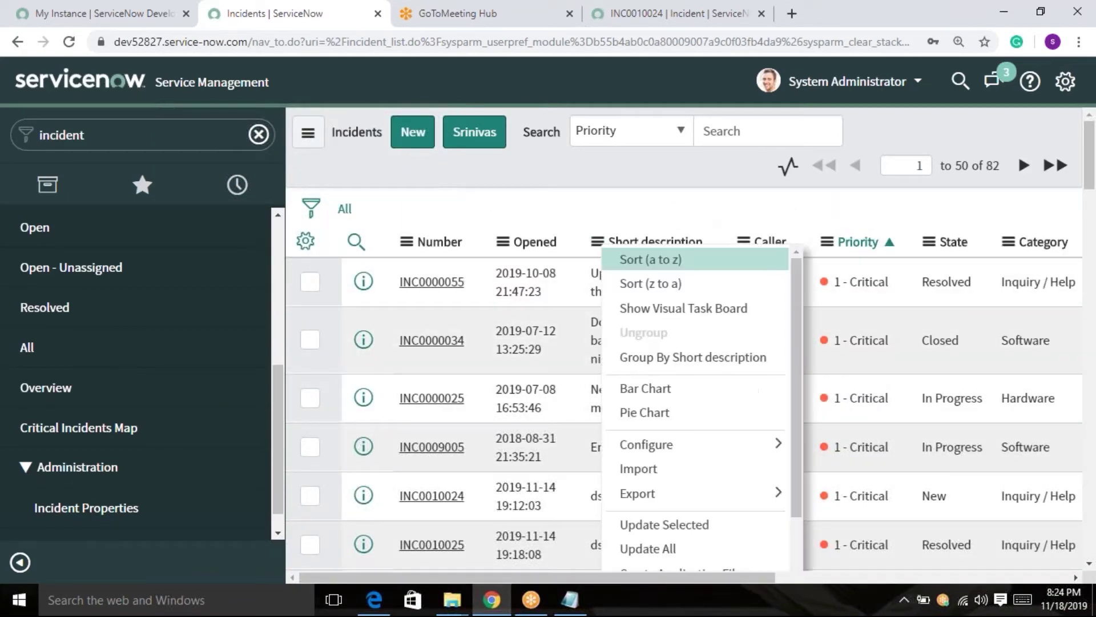
pyautogui.click(308, 134)
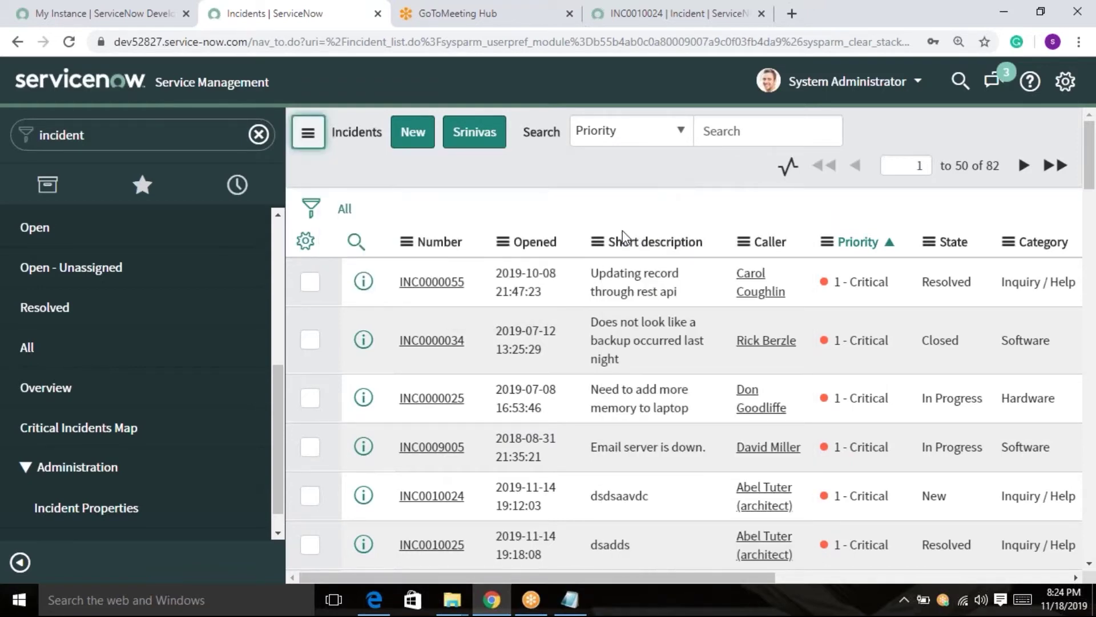
pyautogui.click(597, 243)
pyautogui.click(694, 212)
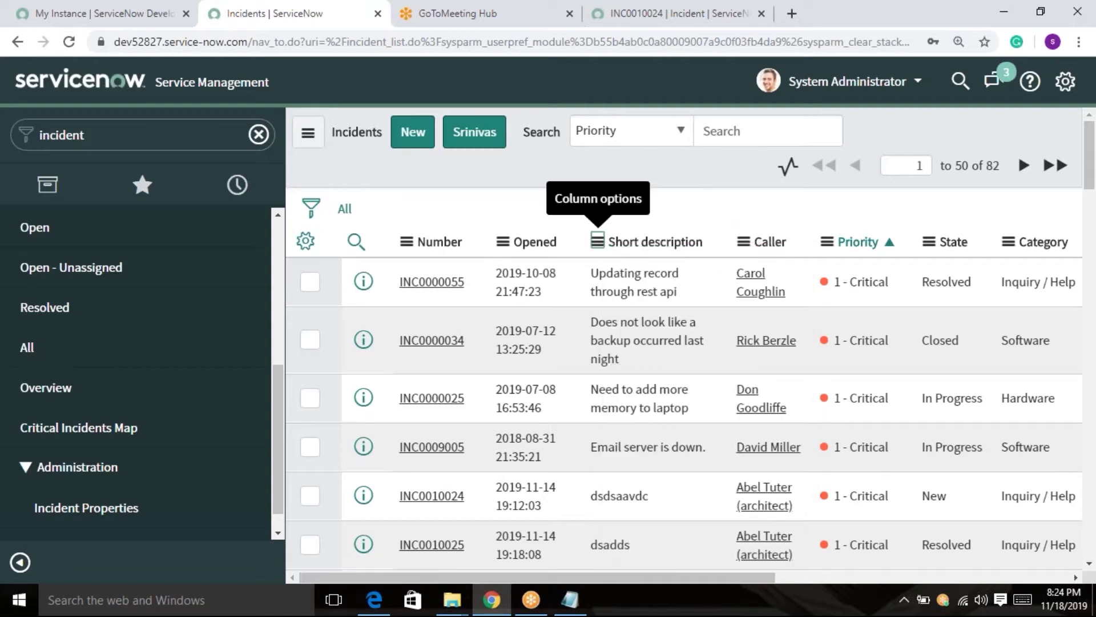
pyautogui.click(743, 241)
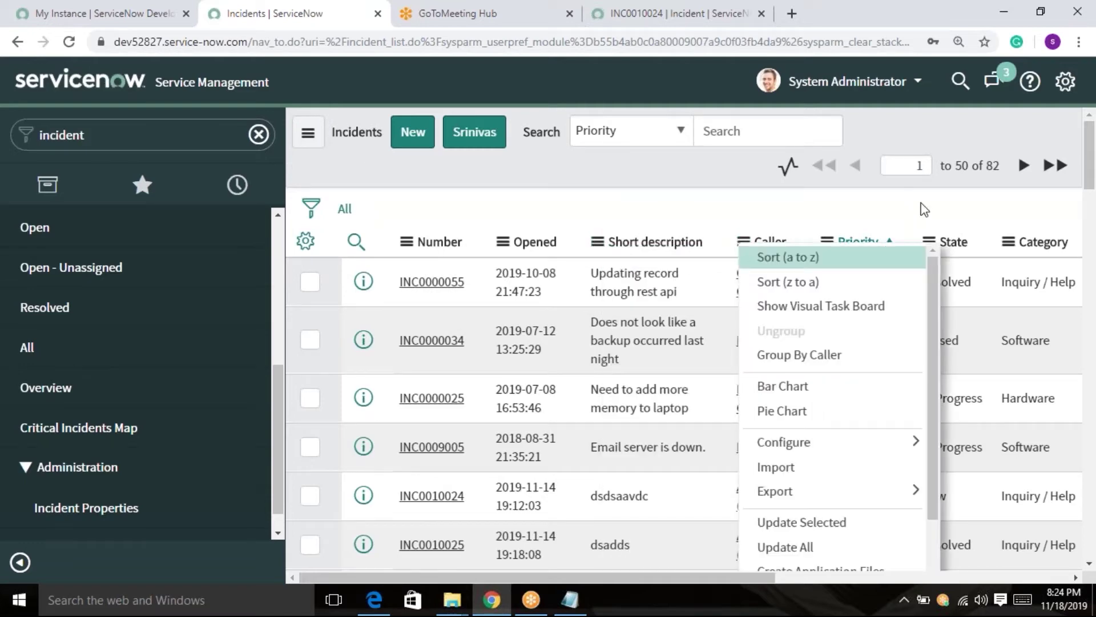
pyautogui.click(852, 211)
# Step: Sort the incident list by Priority, first from a to z and finally from z to a
pyautogui.click(833, 250)
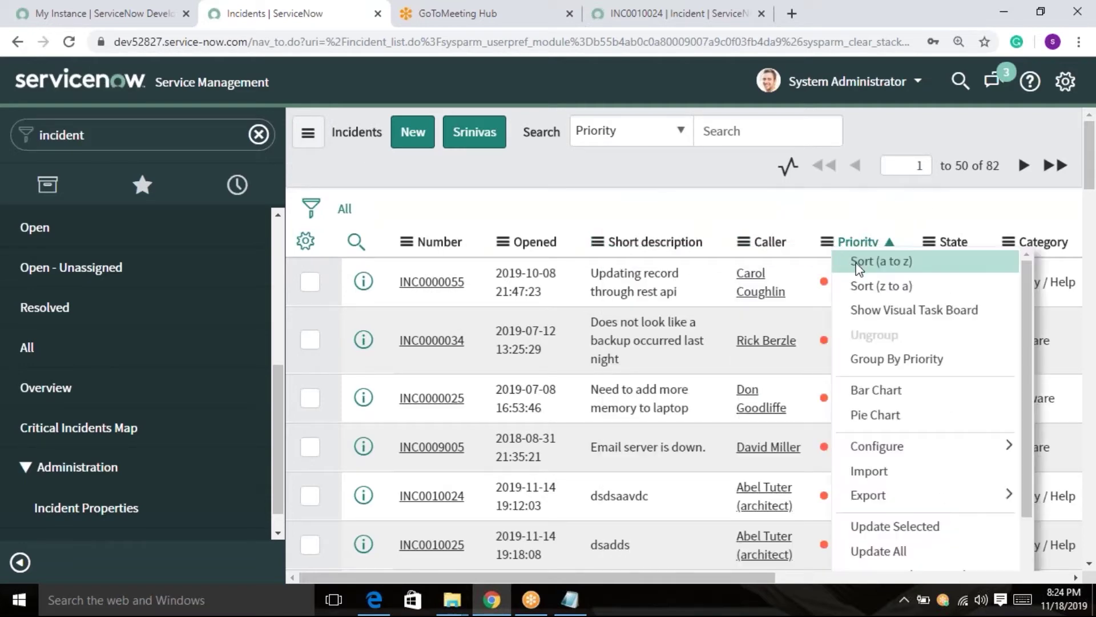
pyautogui.click(859, 264)
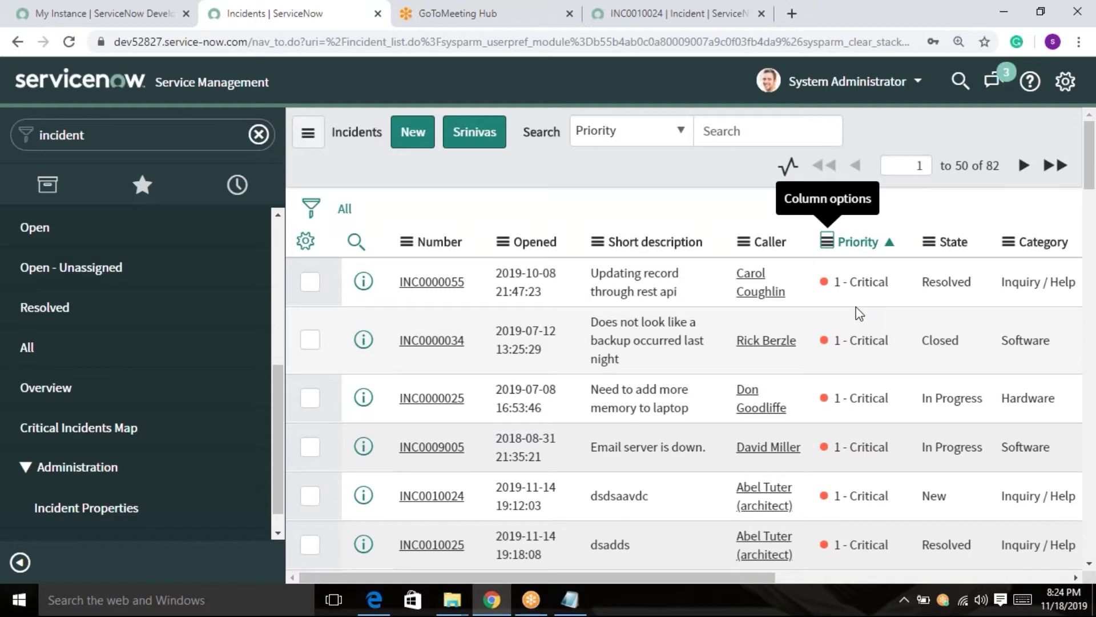
pyautogui.click(828, 242)
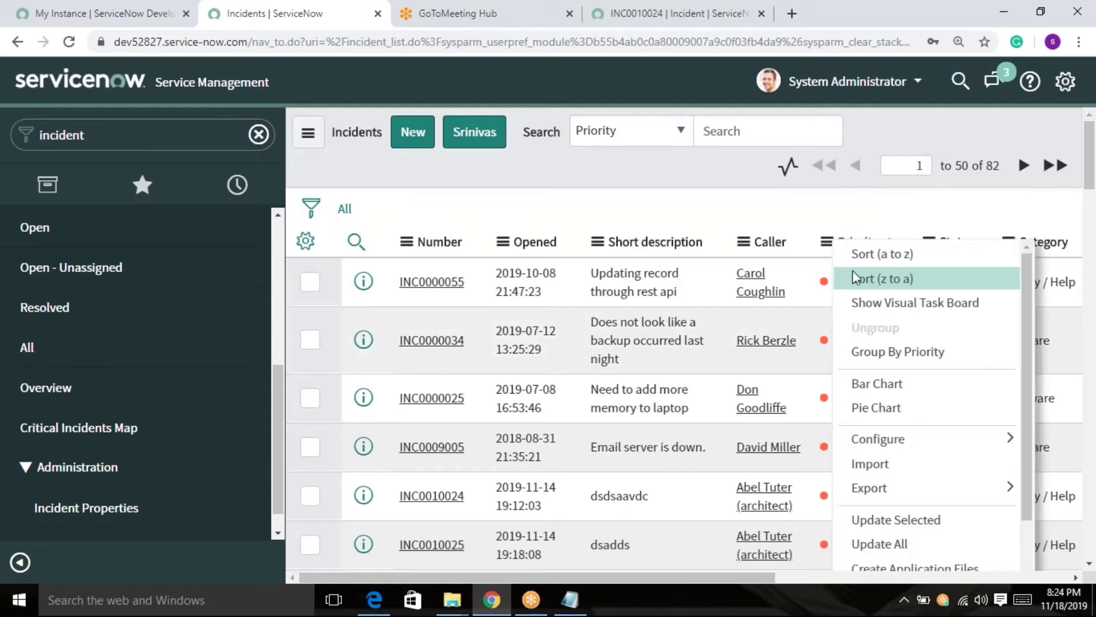
pyautogui.click(861, 280)
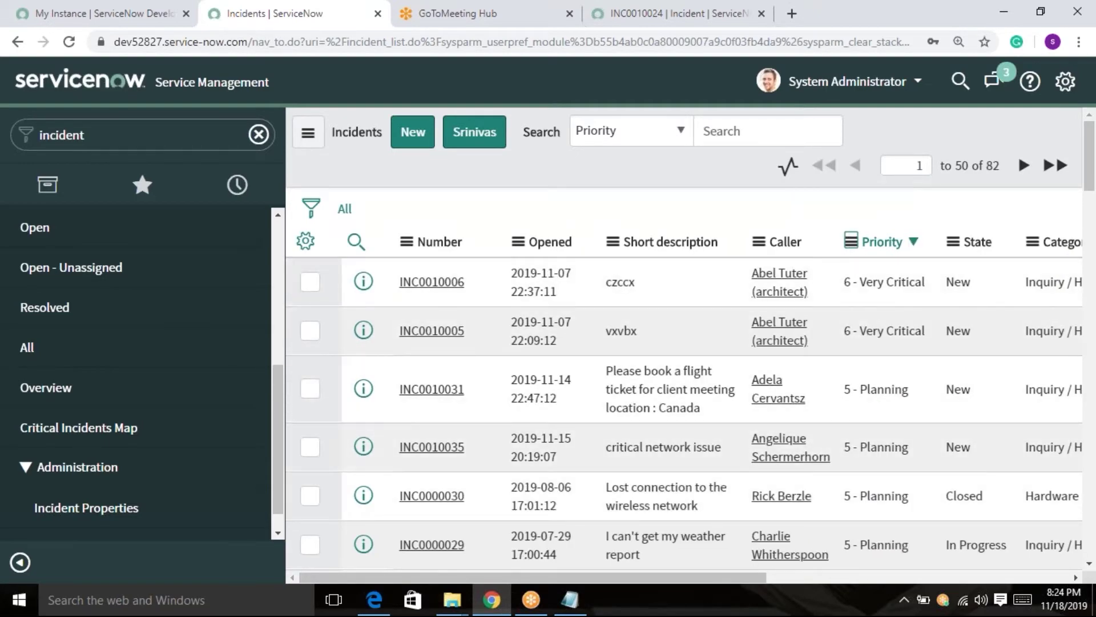
# Step: Group the incident list by Priority and open the 1 - Critical group
pyautogui.click(851, 240)
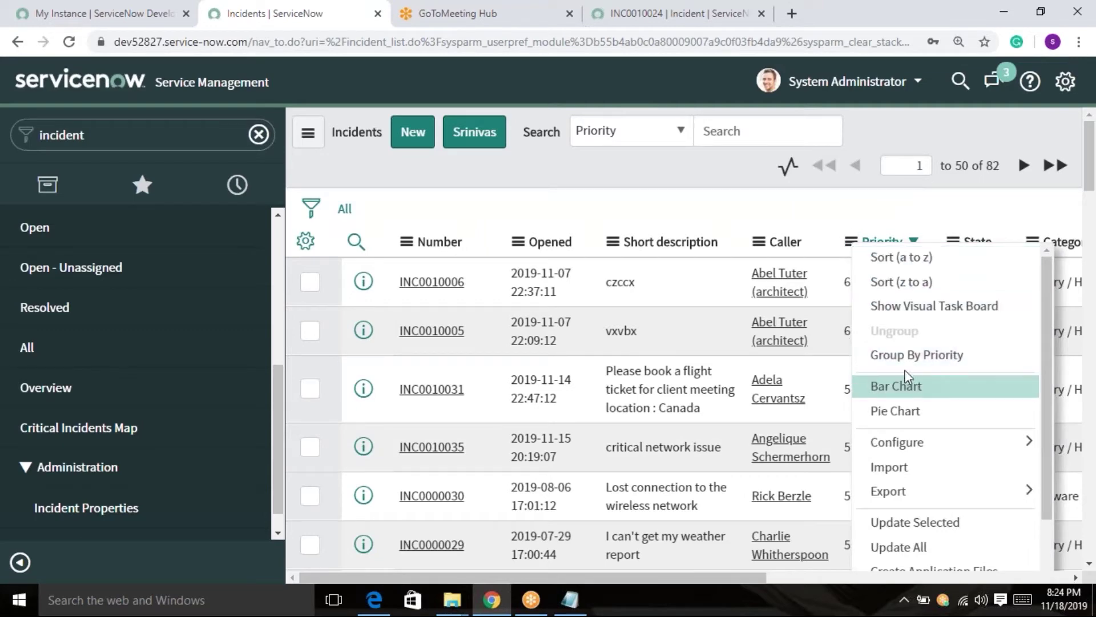
pyautogui.click(854, 240)
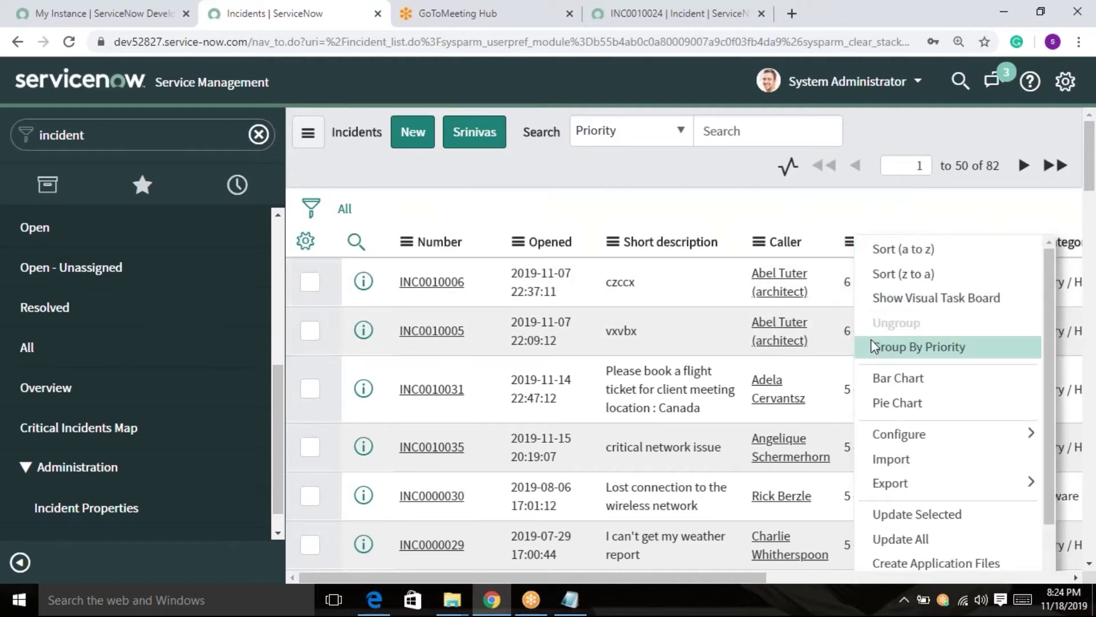
pyautogui.click(895, 348)
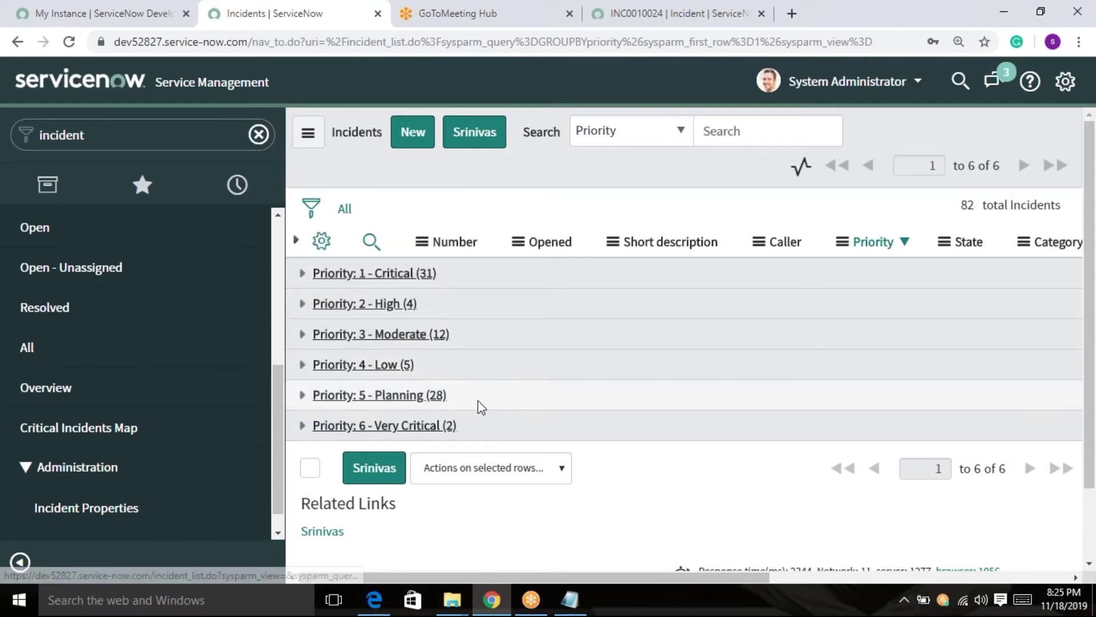
pyautogui.click(407, 276)
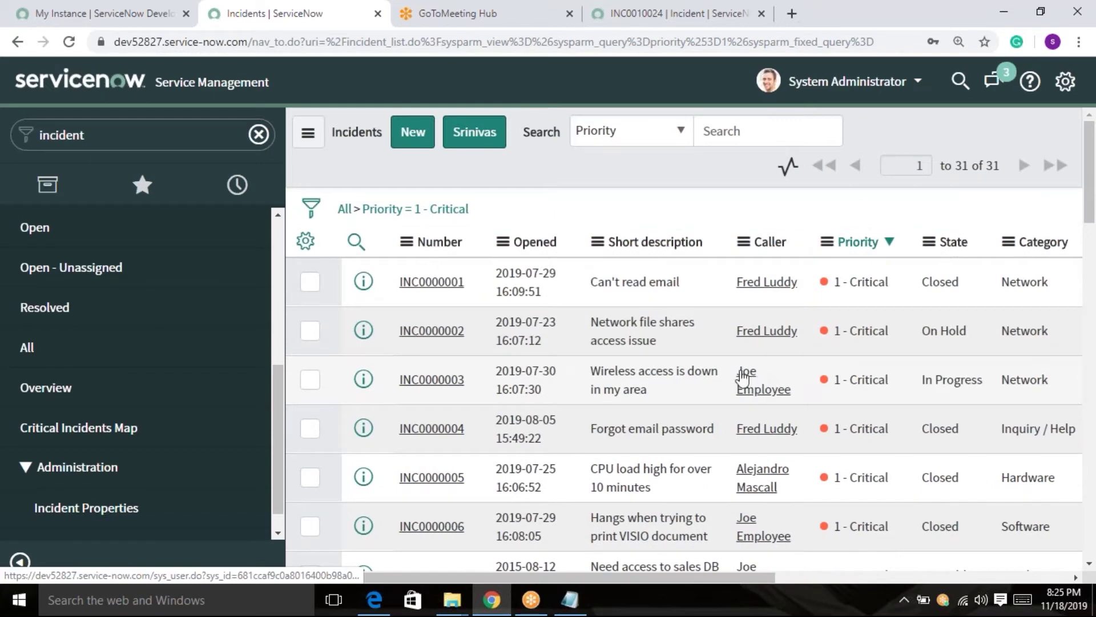
# Step: Return to the full ungrouped incident list and group it by Category
pyautogui.click(464, 280)
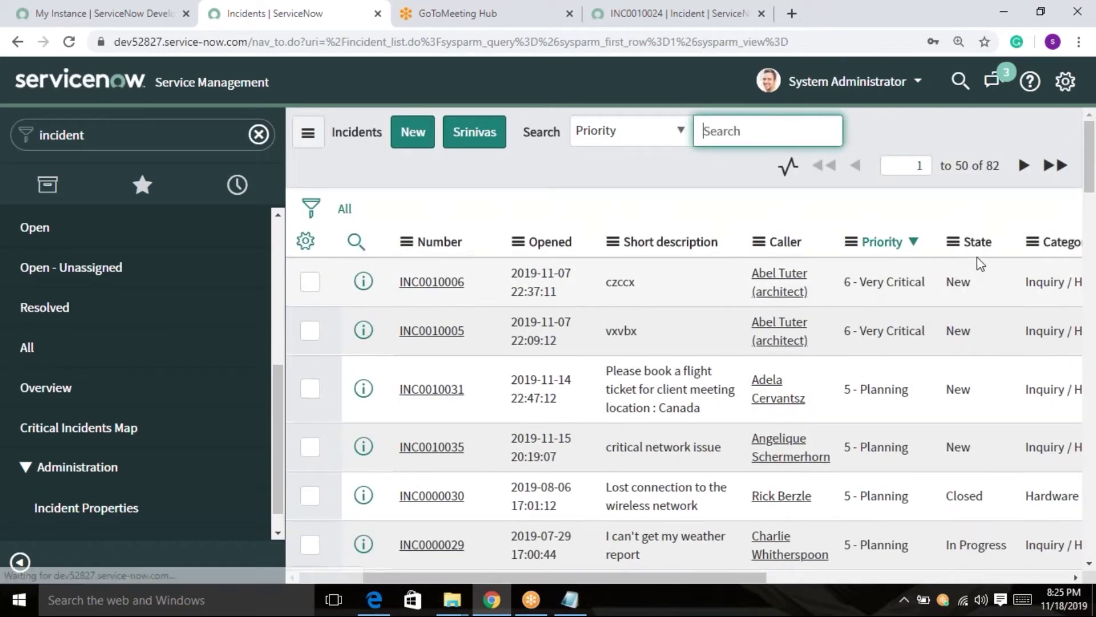
pyautogui.click(956, 246)
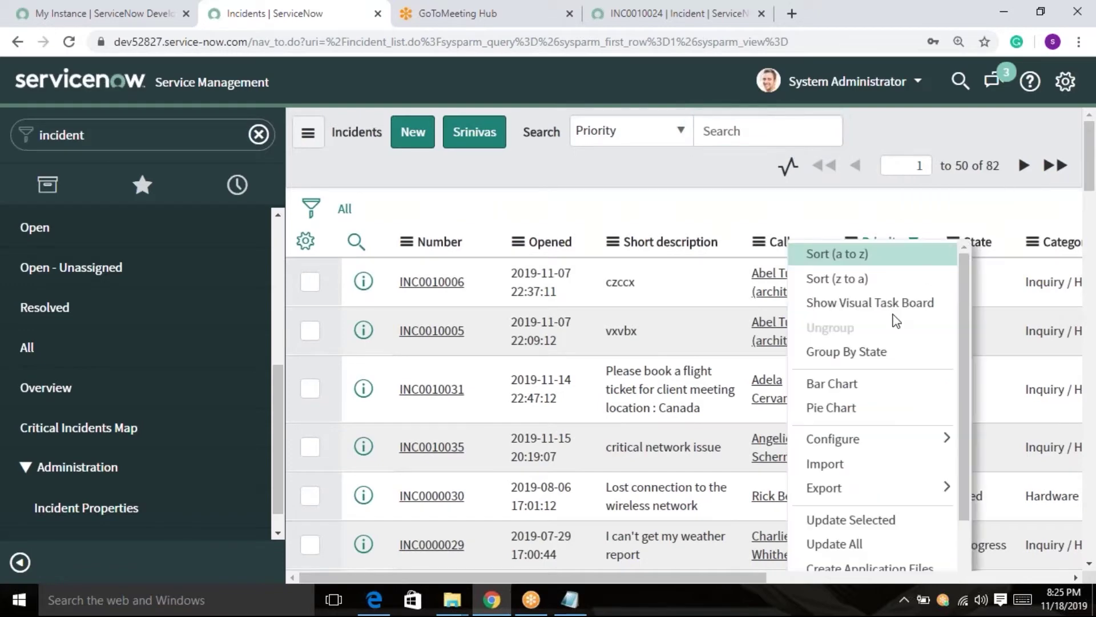
pyautogui.click(1032, 241)
pyautogui.click(938, 355)
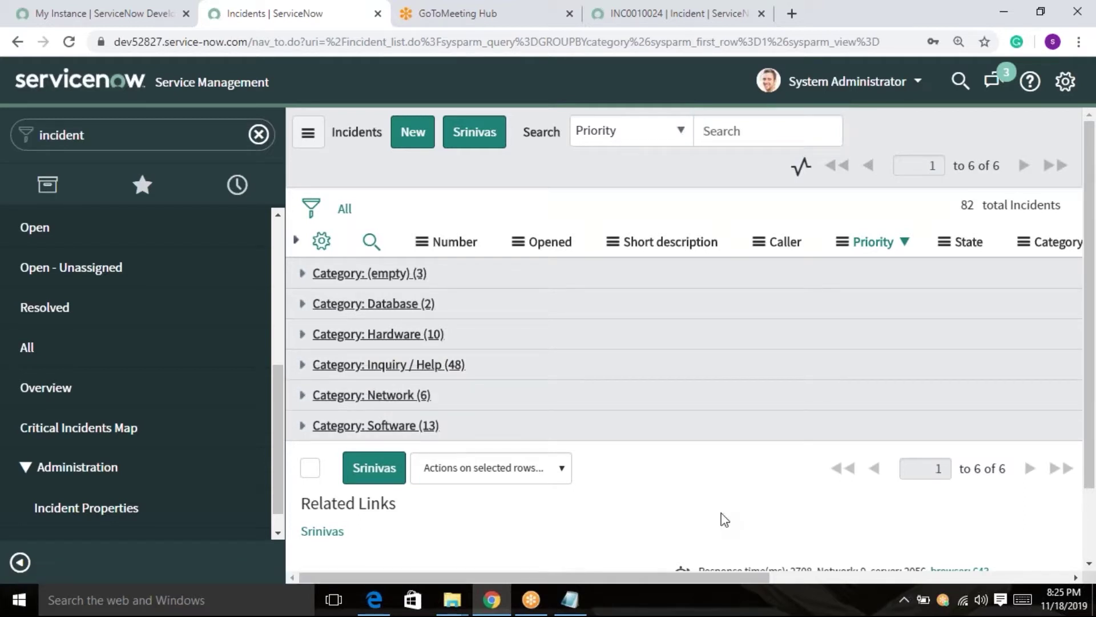
# Step: Reopen the list of all incidents and generate a Bar Chart from the Caller column
pyautogui.click(56, 349)
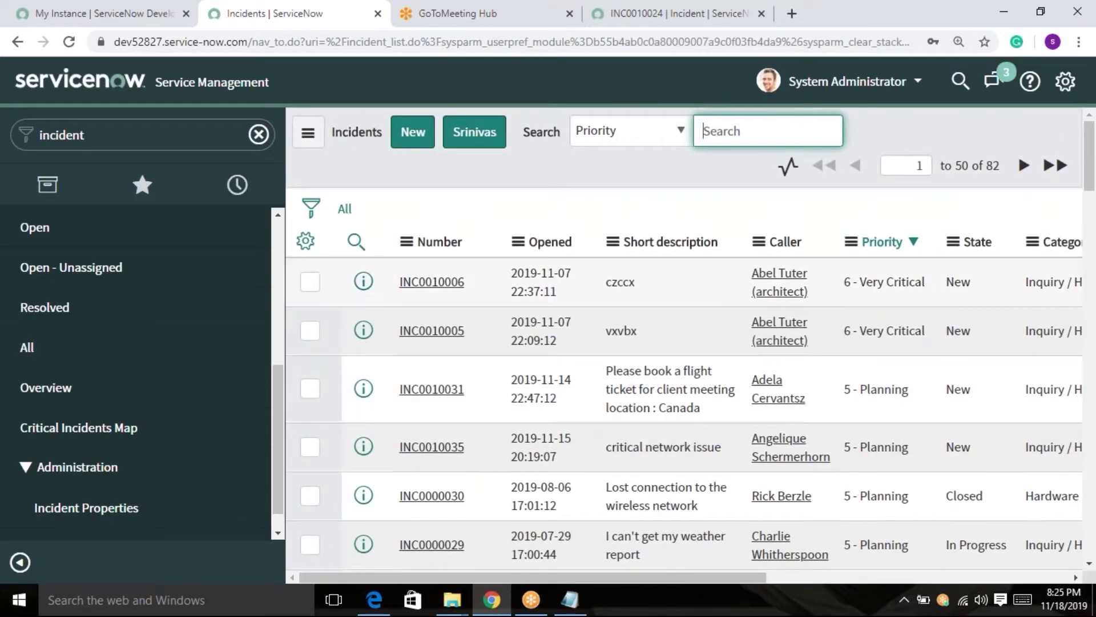
pyautogui.click(763, 244)
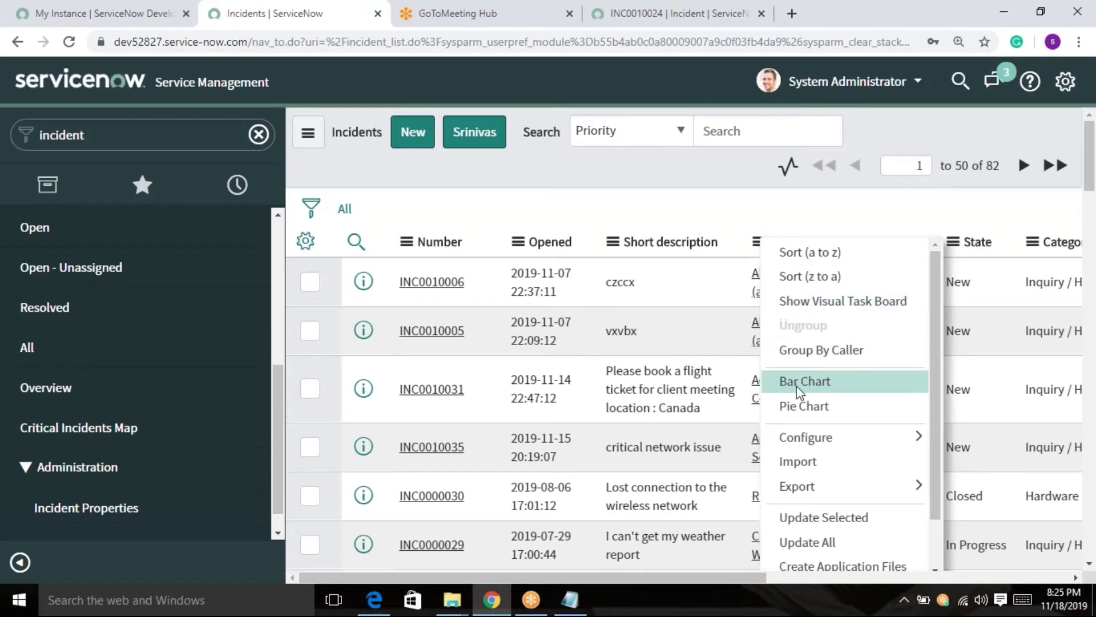
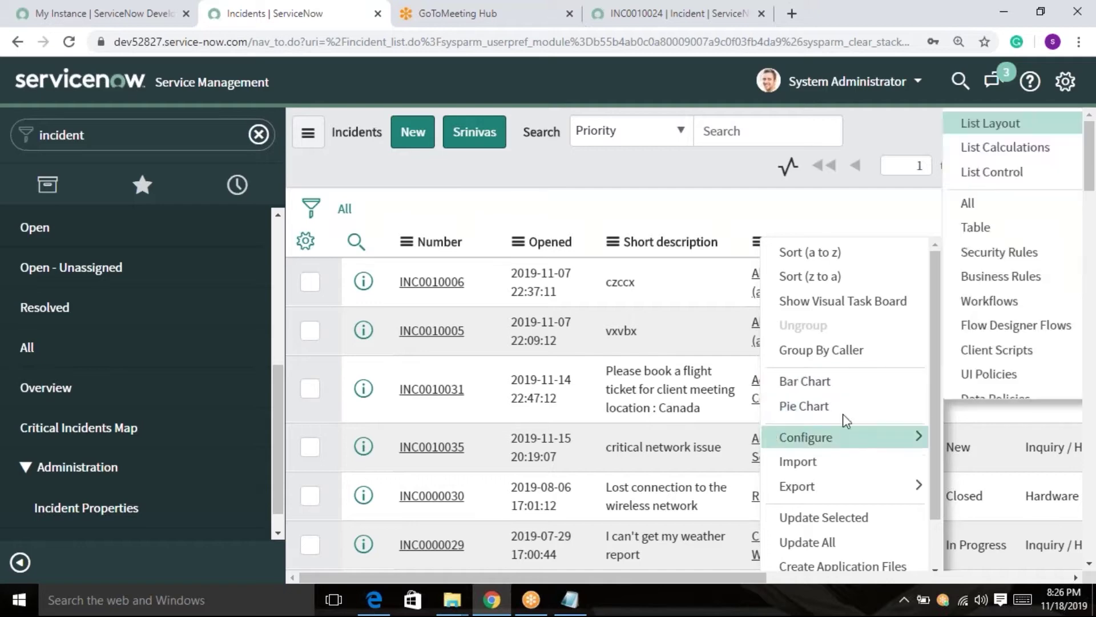
pyautogui.click(552, 281)
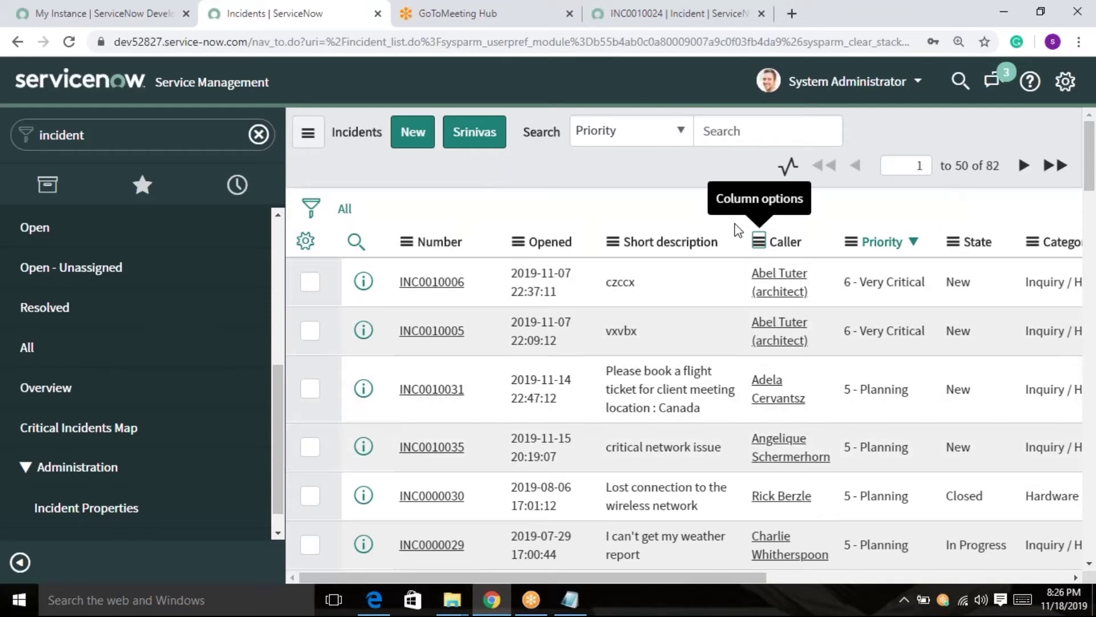
pyautogui.click(762, 245)
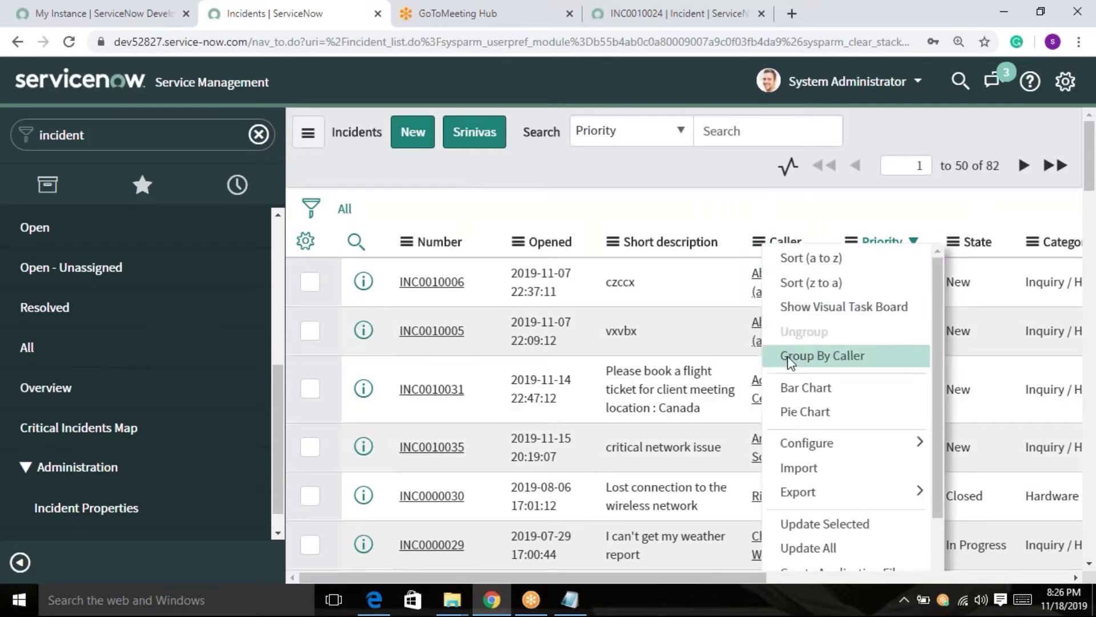
pyautogui.click(799, 392)
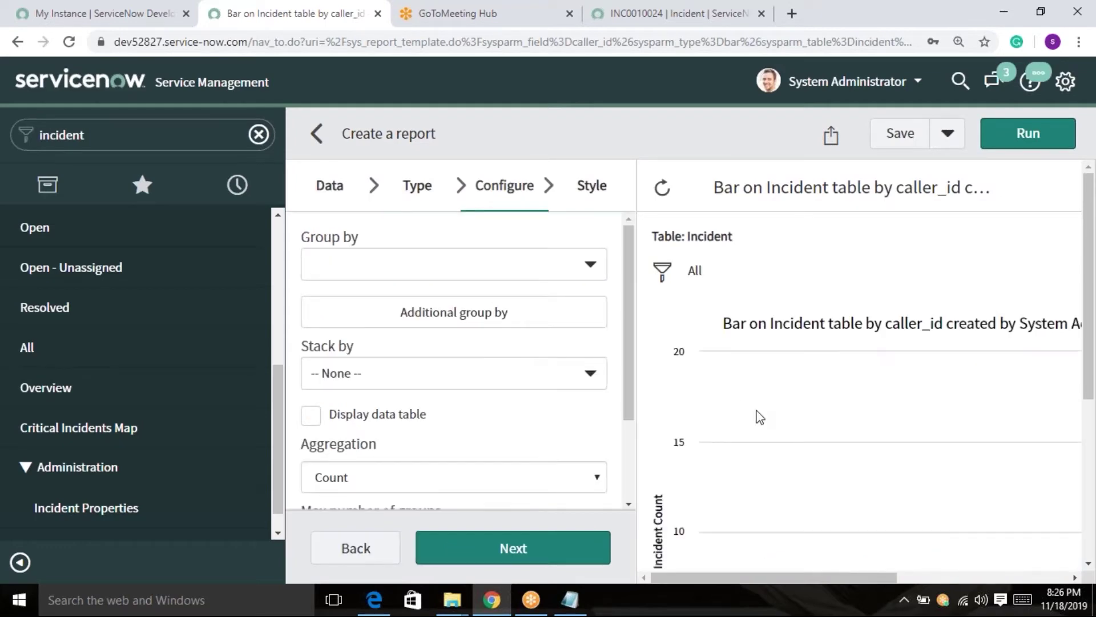
# Step: Group the bar chart report by State instead of Caller and continue to the Style settings
pyautogui.scroll(-2, 693, 380)
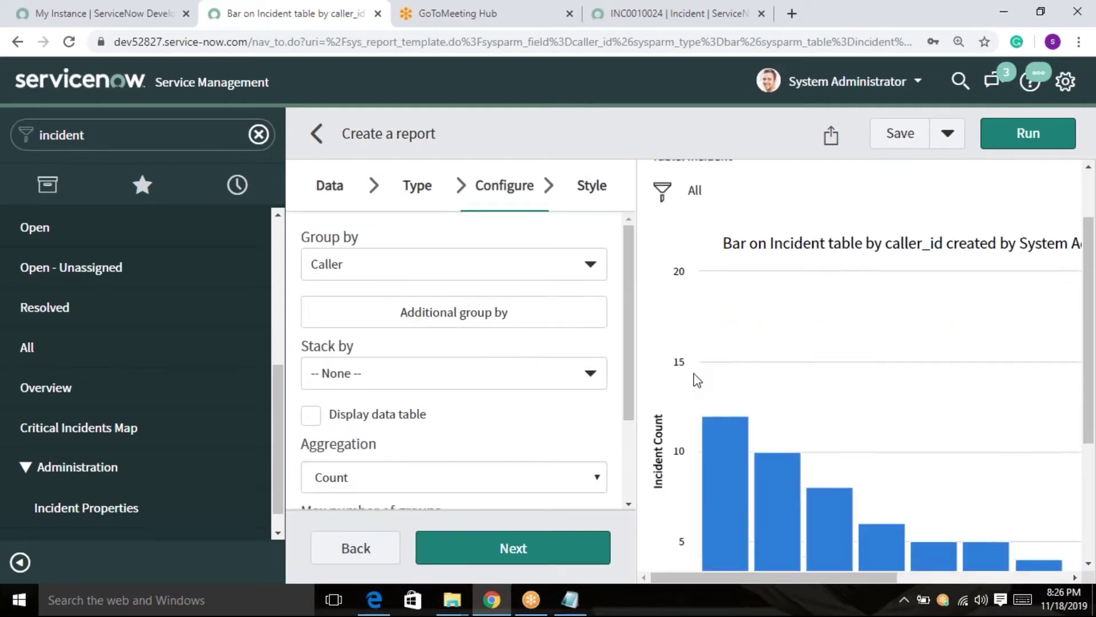
pyautogui.scroll(-2, 694, 373)
pyautogui.scroll(3, 700, 369)
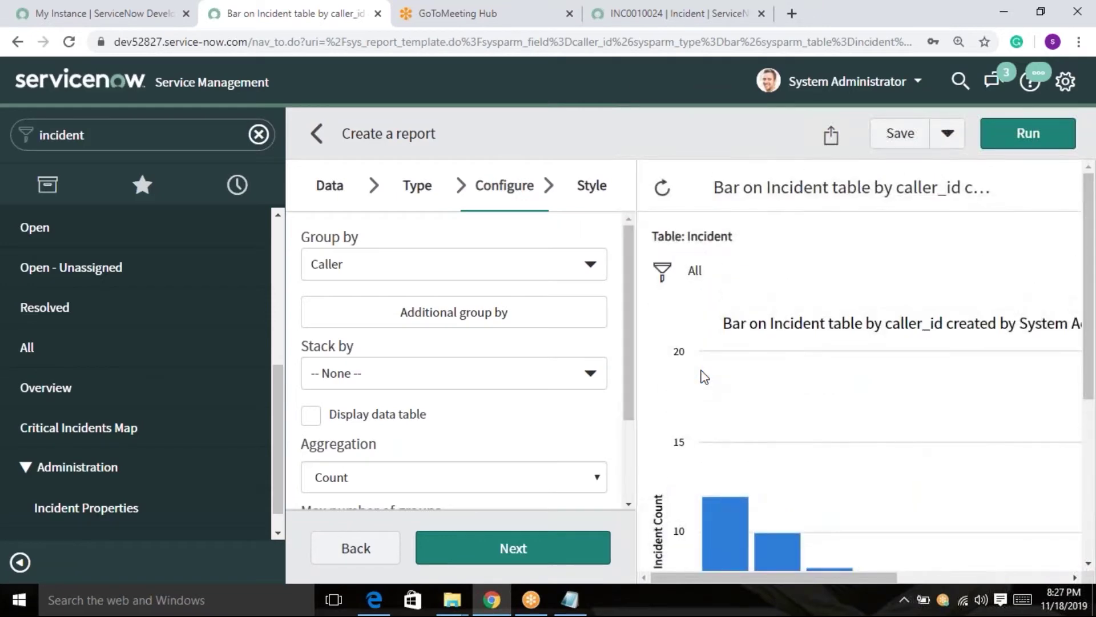
pyautogui.click(589, 268)
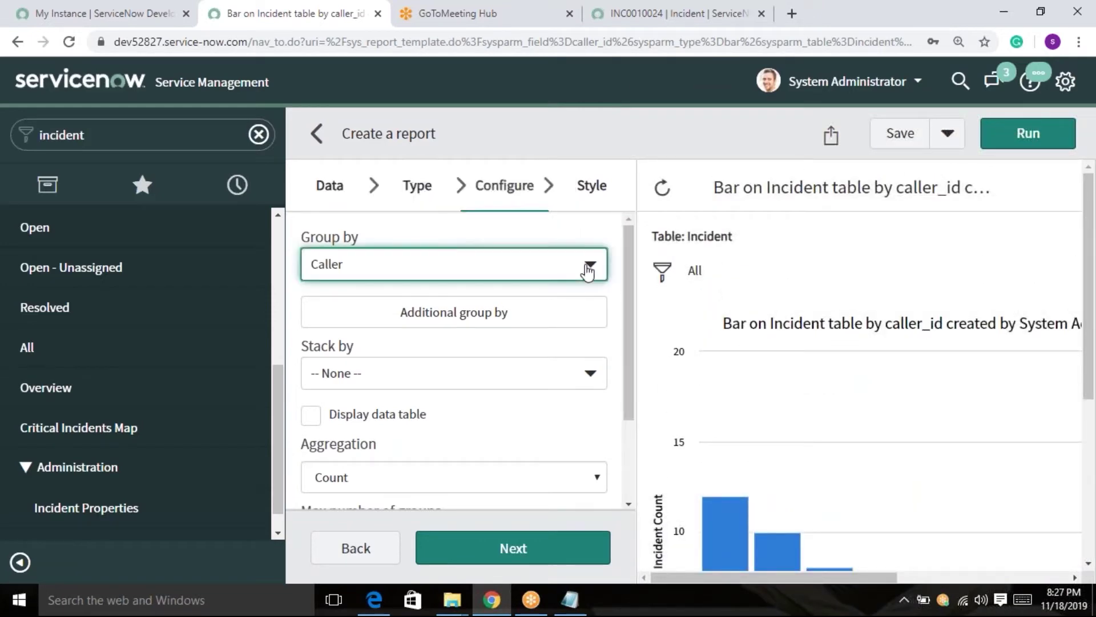
pyautogui.write('sta')
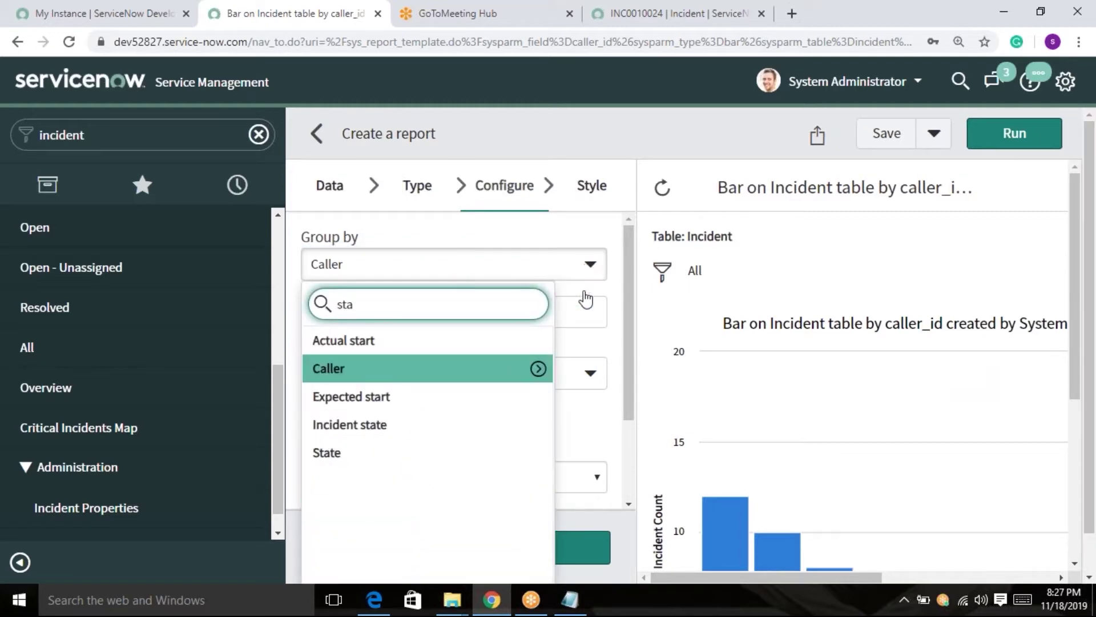
pyautogui.click(355, 454)
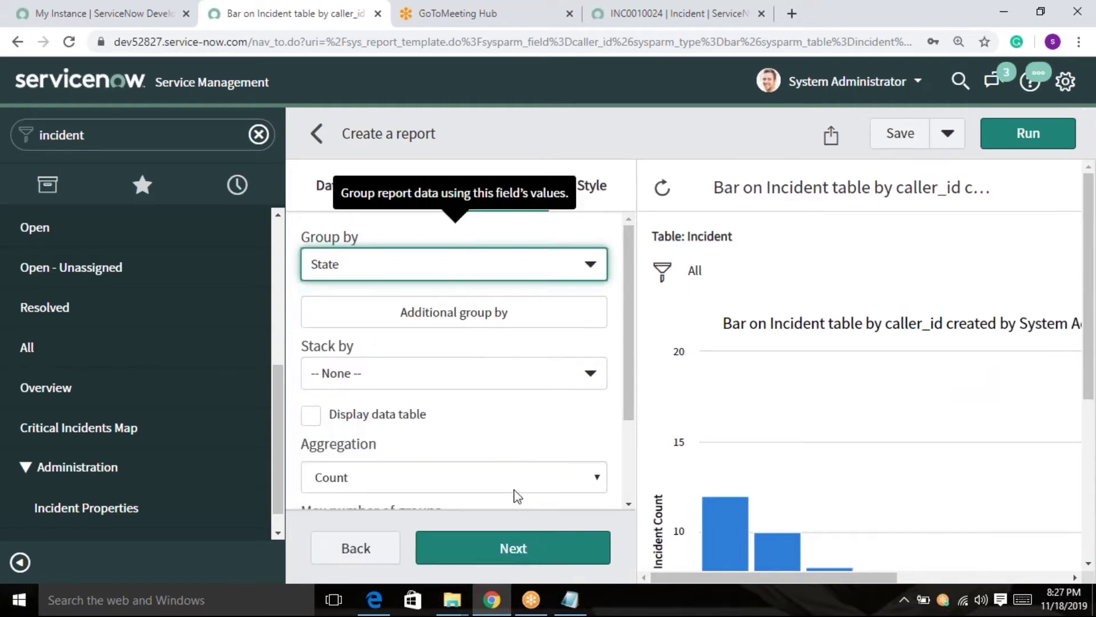
pyautogui.click(539, 554)
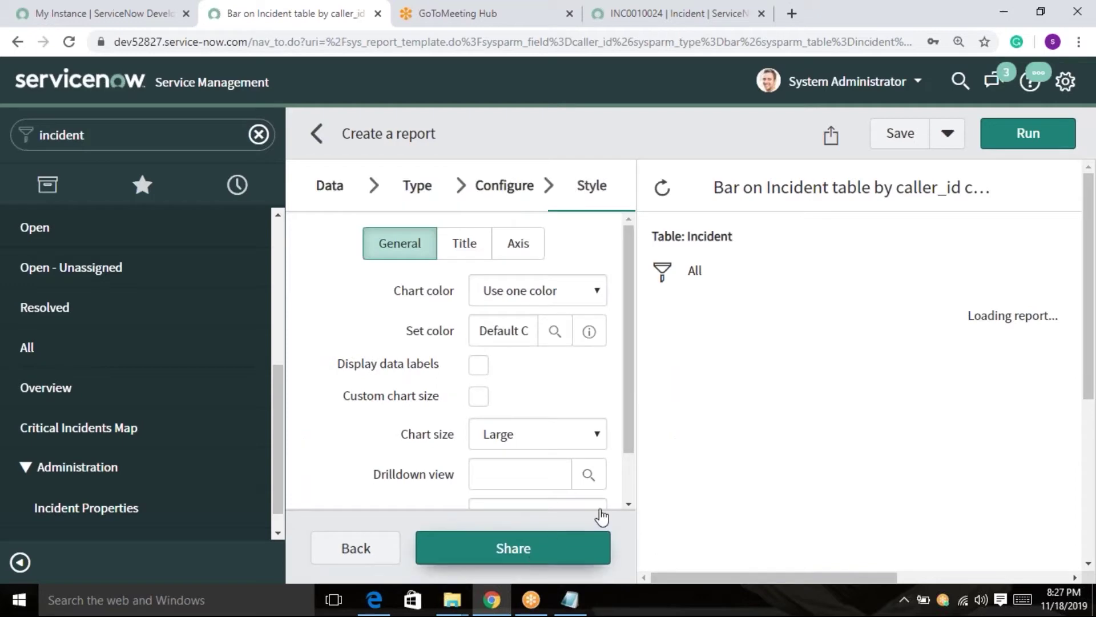
# Step: Run the bar chart report, save it, and dismiss the notification
pyautogui.click(1029, 134)
pyautogui.click(900, 133)
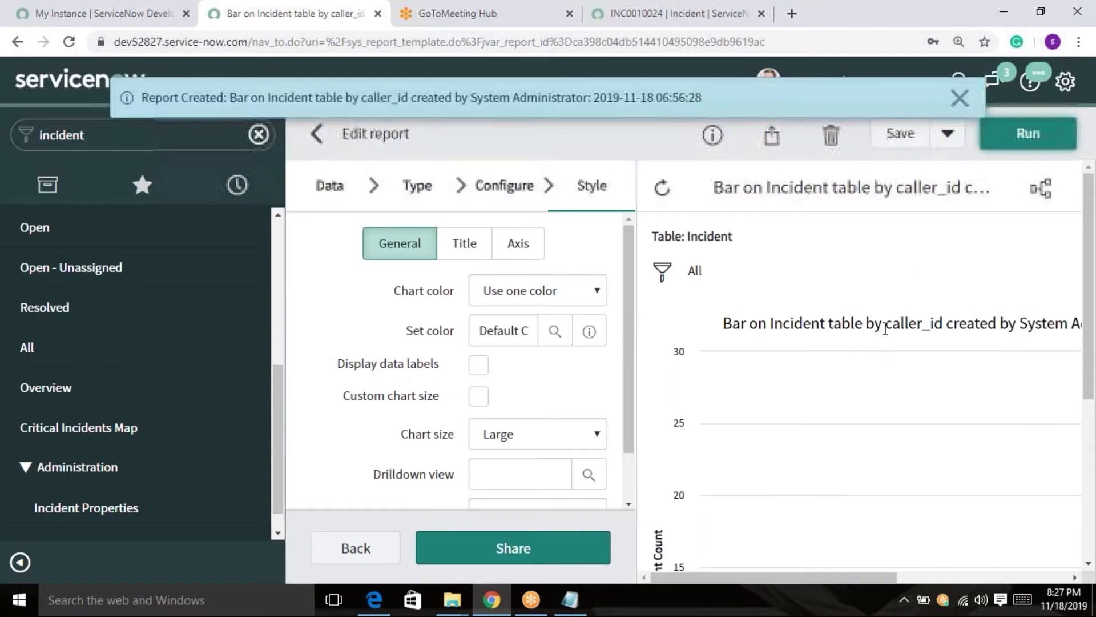
pyautogui.click(960, 98)
# Step: Examine the incident counts on the chart's state bars and drill down into the incidents behind the Closed bar
pyautogui.moveTo(775, 423)
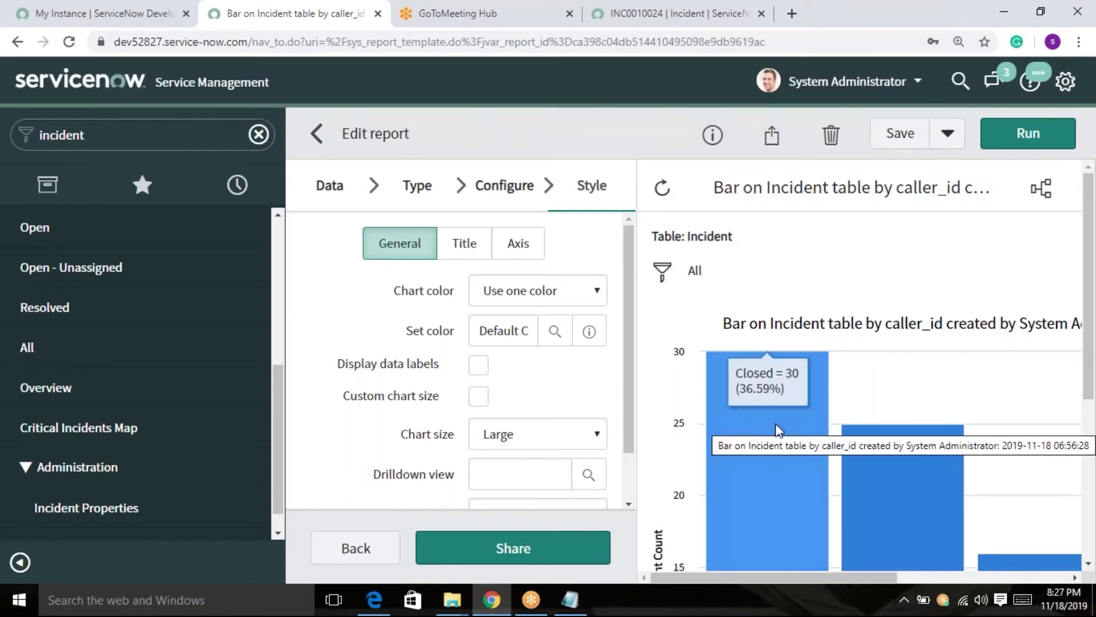
pyautogui.scroll(-1, 777, 453)
pyautogui.moveTo(922, 425)
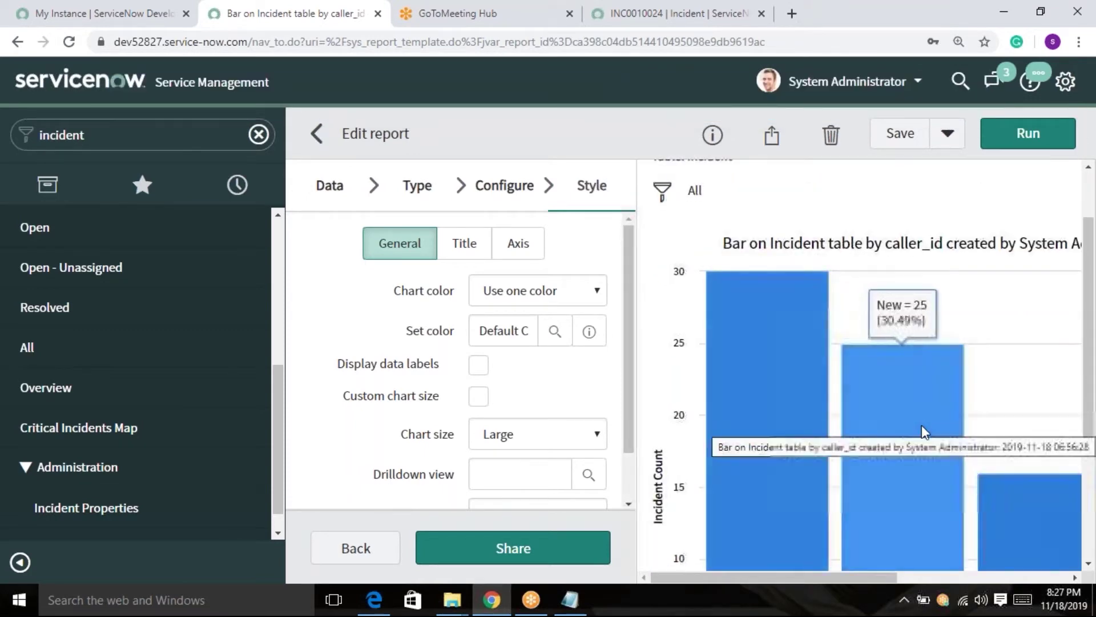
pyautogui.moveTo(892, 576); pyautogui.dragTo(1016, 575)
pyautogui.moveTo(856, 507)
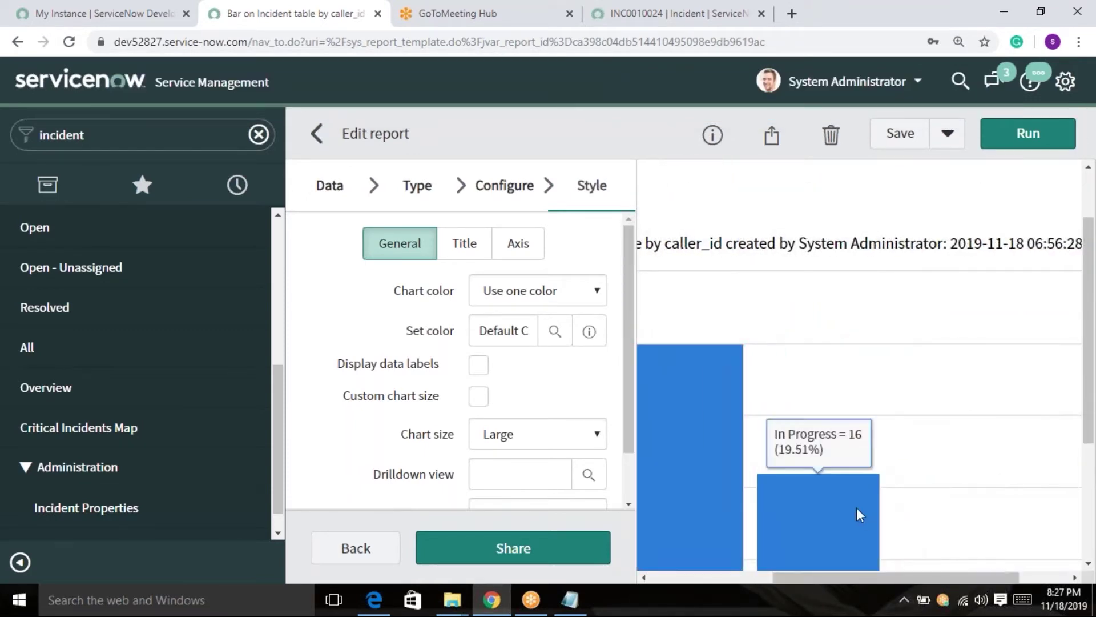
pyautogui.hscroll(1, 893, 574)
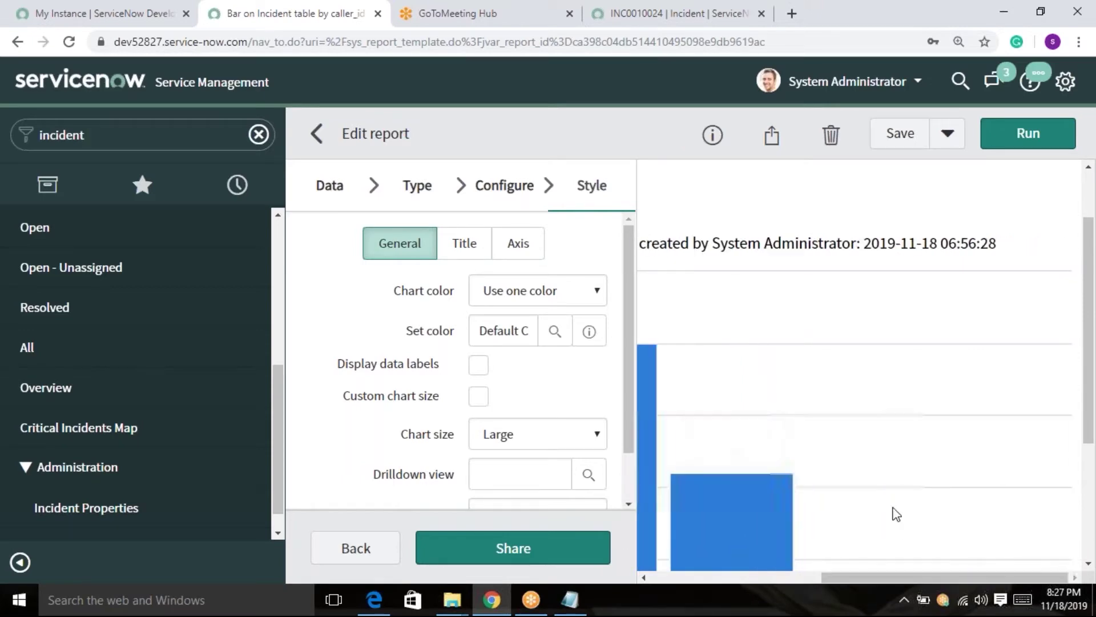
pyautogui.scroll(-3, 896, 514)
pyautogui.moveTo(869, 447)
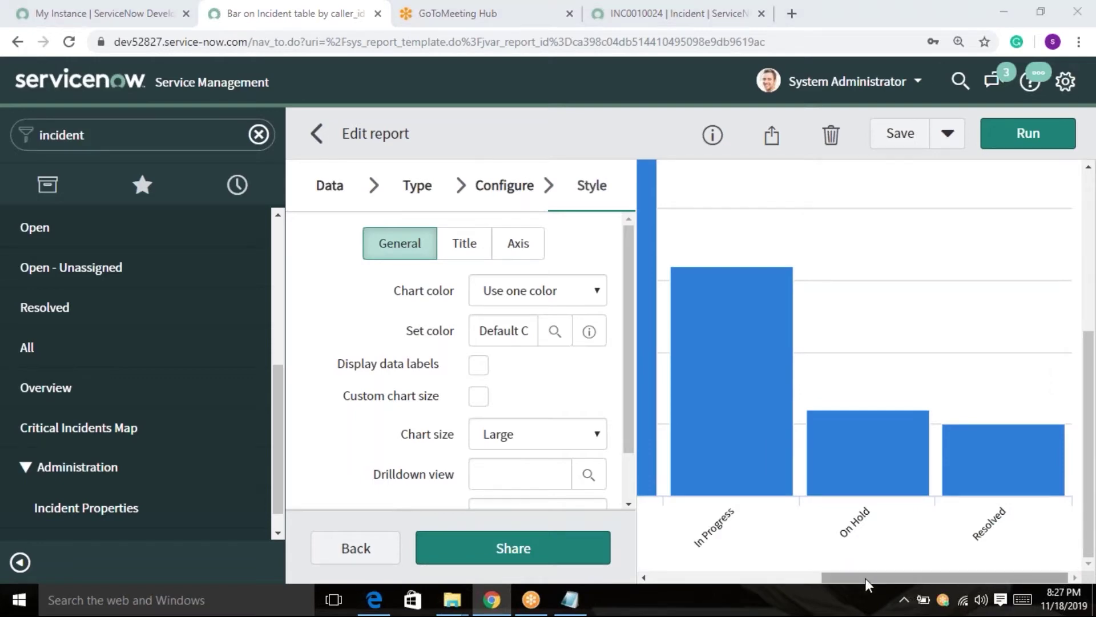
pyautogui.moveTo(865, 578); pyautogui.dragTo(630, 563)
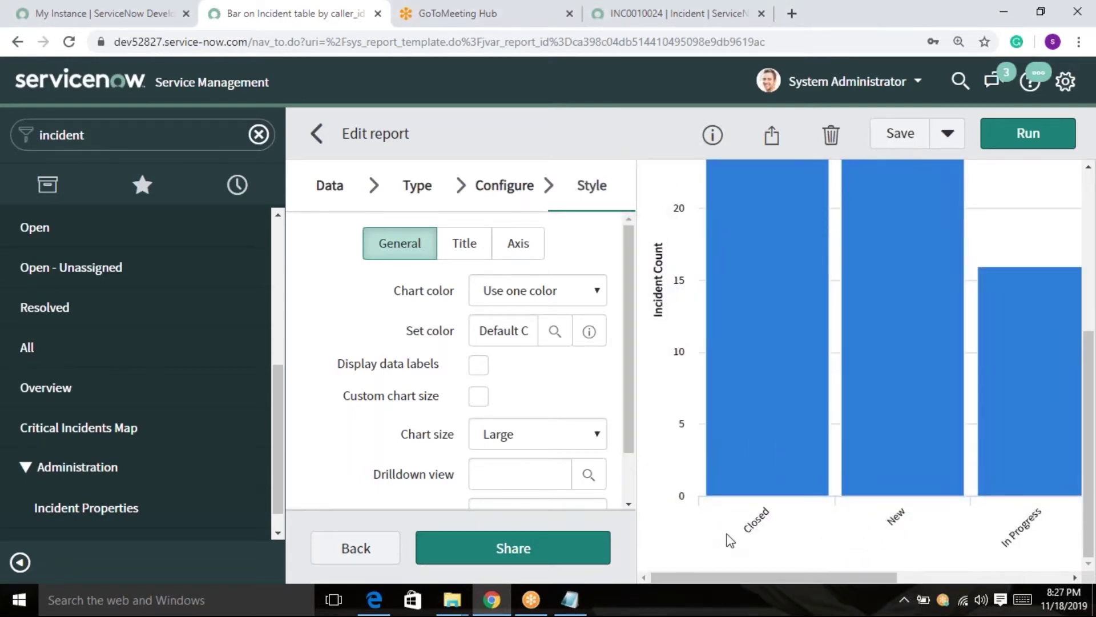
pyautogui.scroll(5, 737, 526)
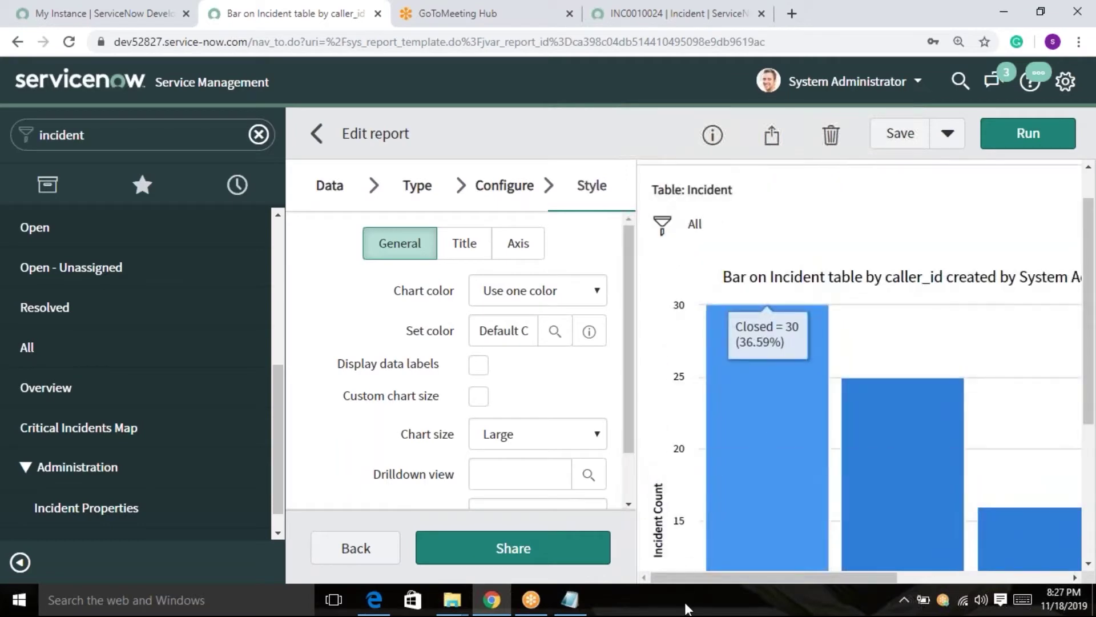
pyautogui.click(763, 409)
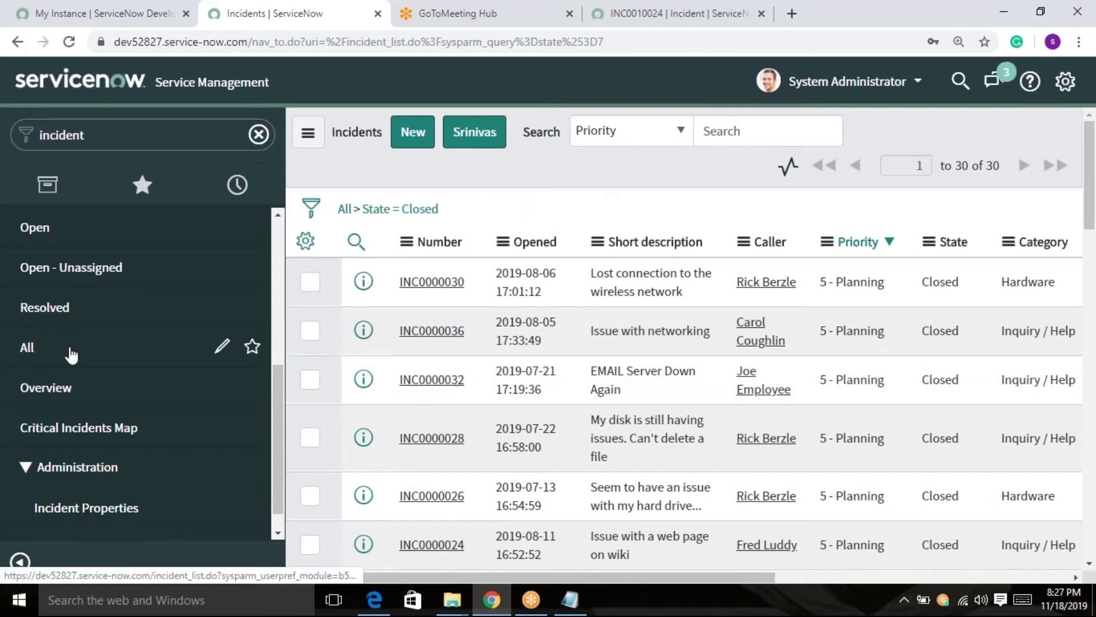
# Step: Reopen the list of all incidents and show the column options for Short description
pyautogui.click(71, 354)
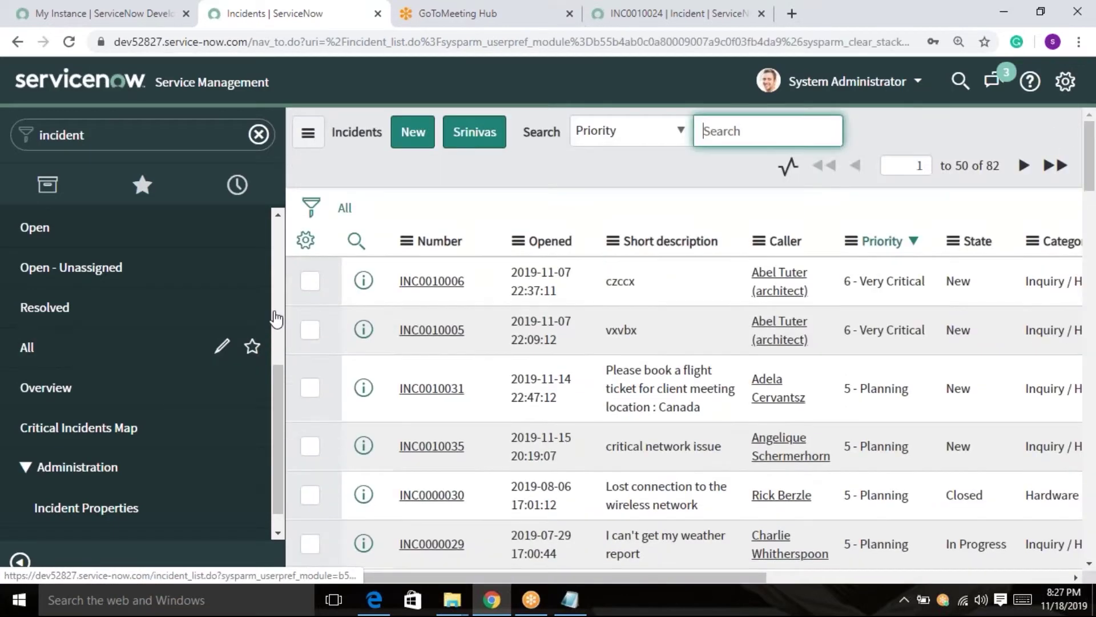
pyautogui.click(611, 244)
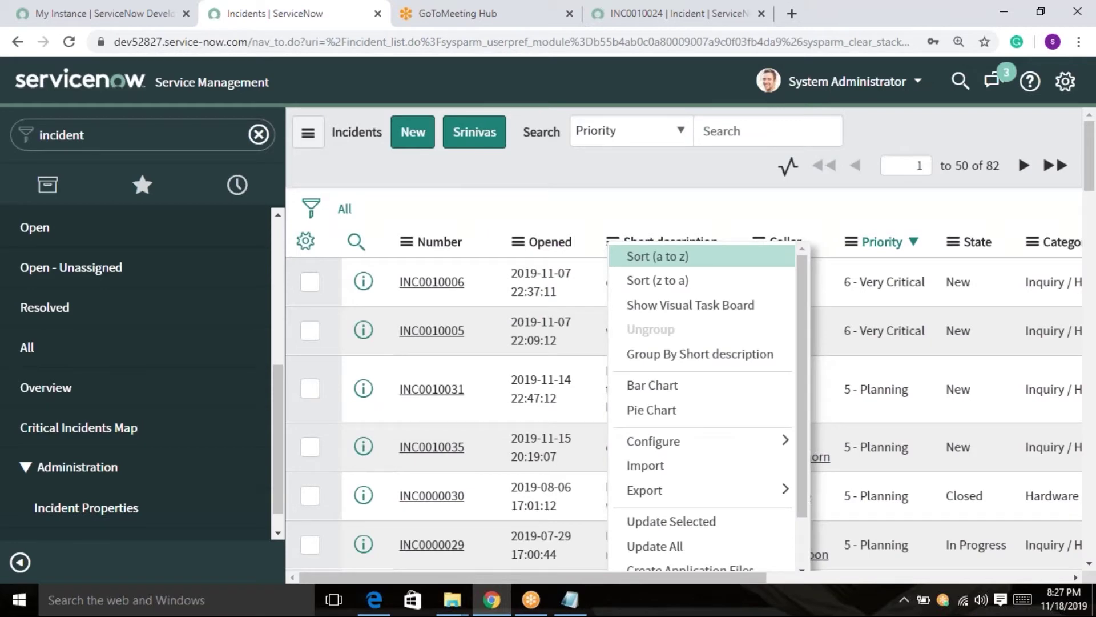
# Step: Start a pie chart report from the Short description column of the full incident list
pyautogui.click(669, 406)
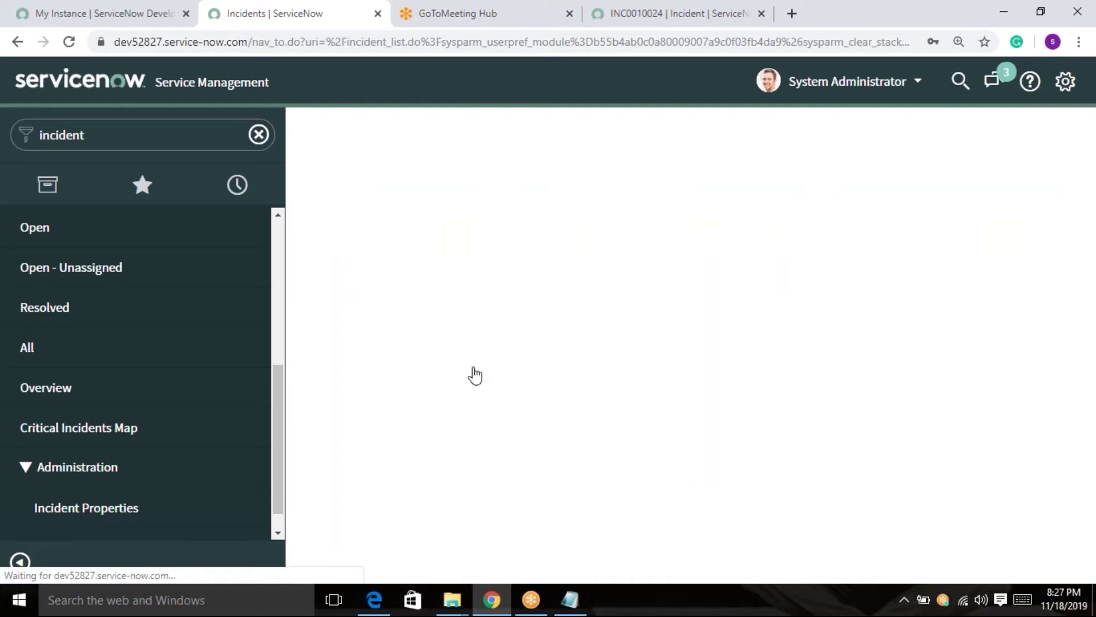
pyautogui.moveTo(167, 363)
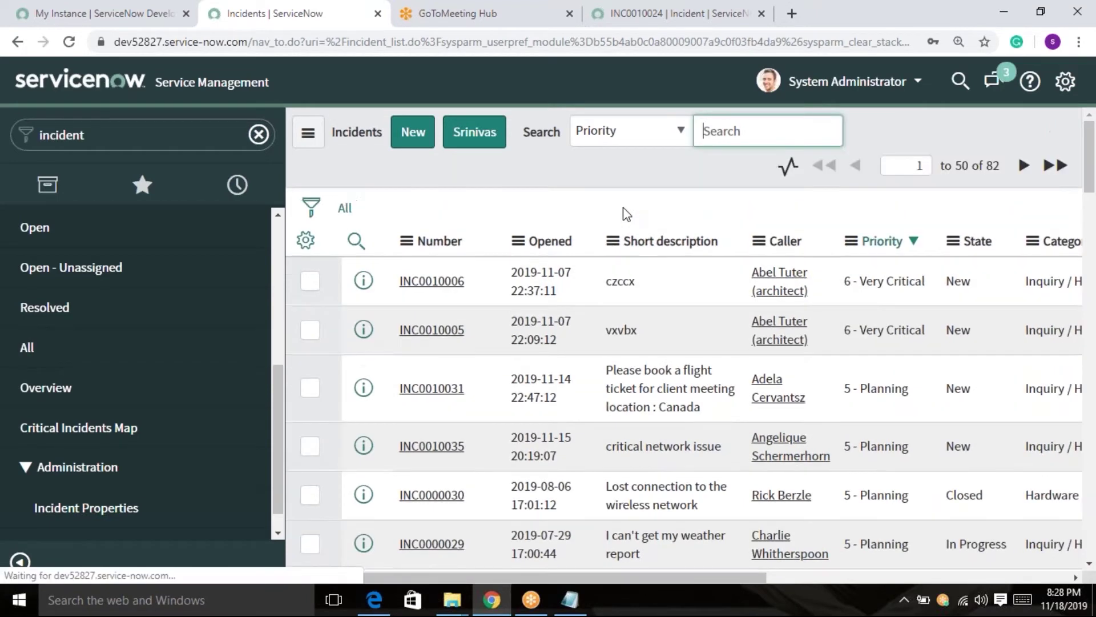
pyautogui.click(615, 241)
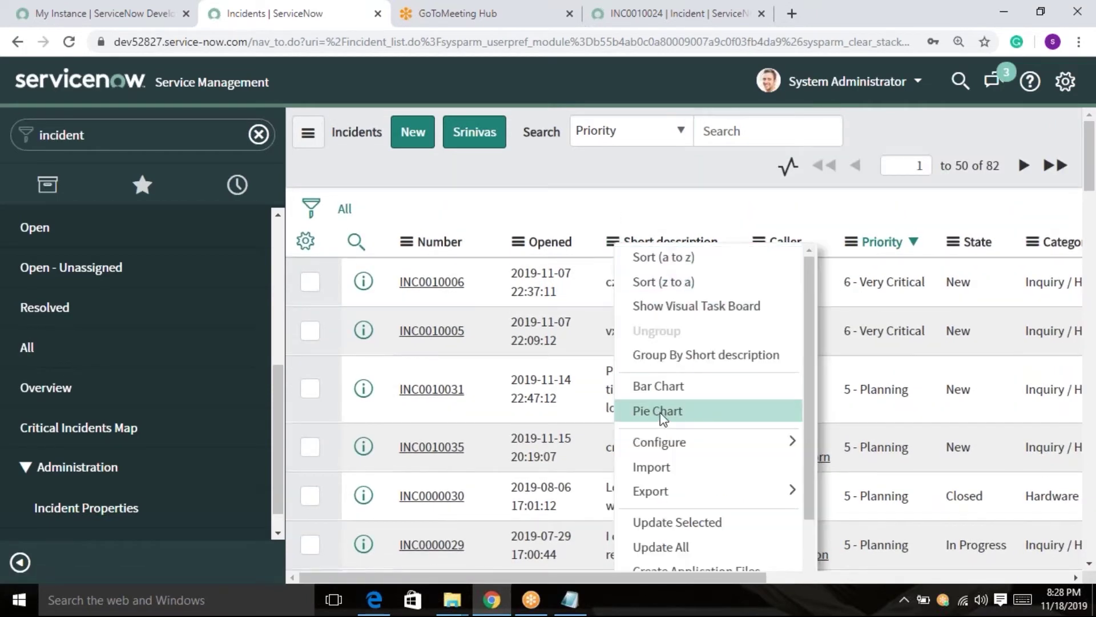
pyautogui.click(745, 412)
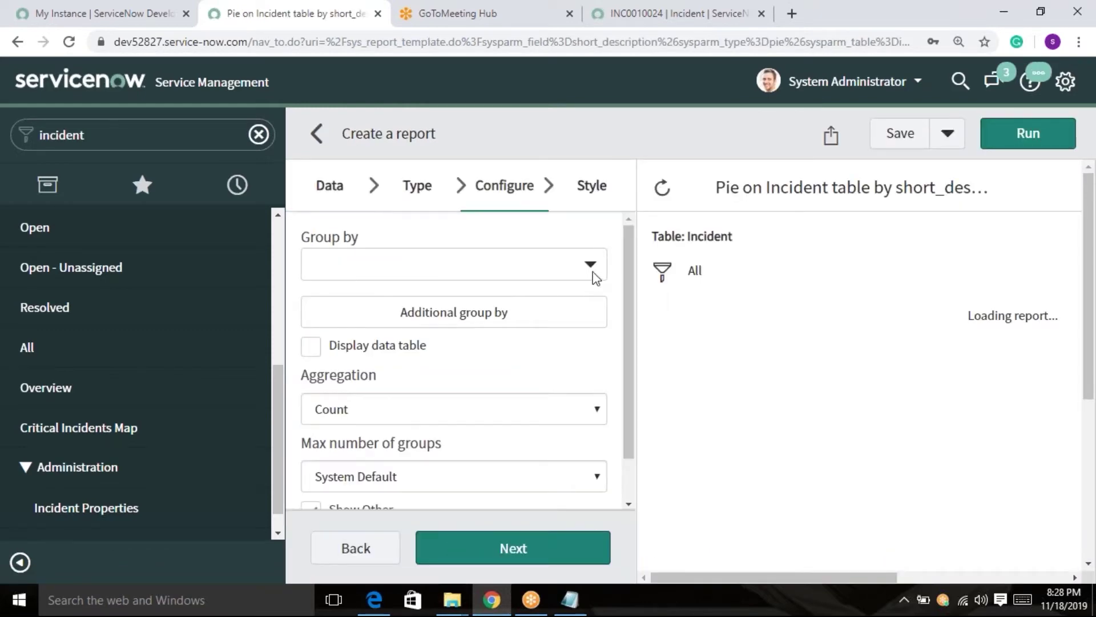
# Step: Group the pie chart report by State, continue to the style settings and run the report
pyautogui.click(594, 275)
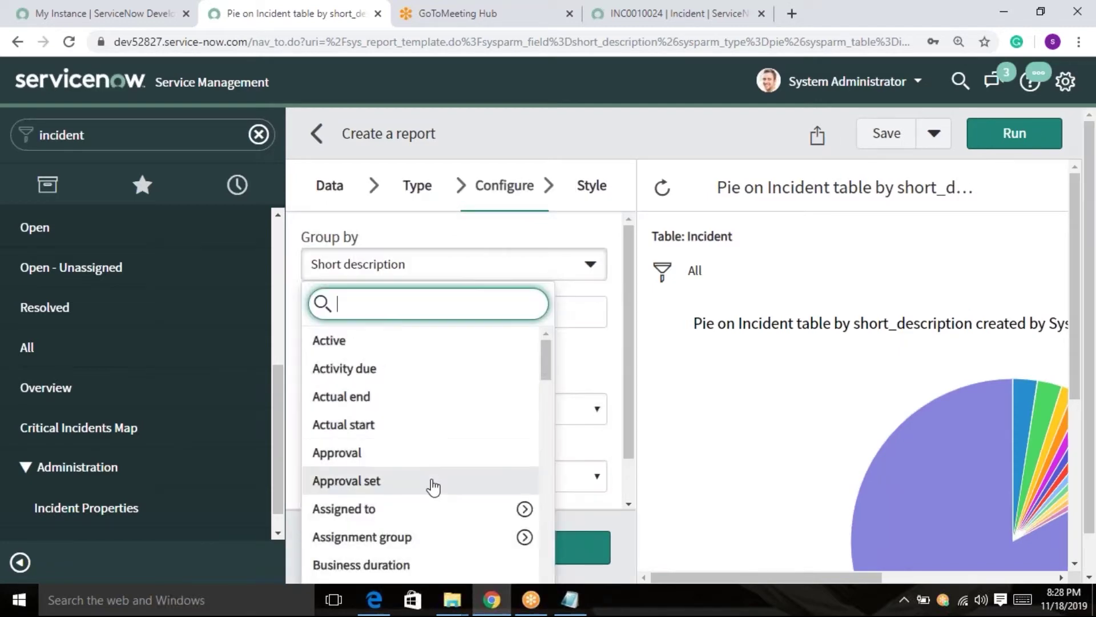
pyautogui.write('st')
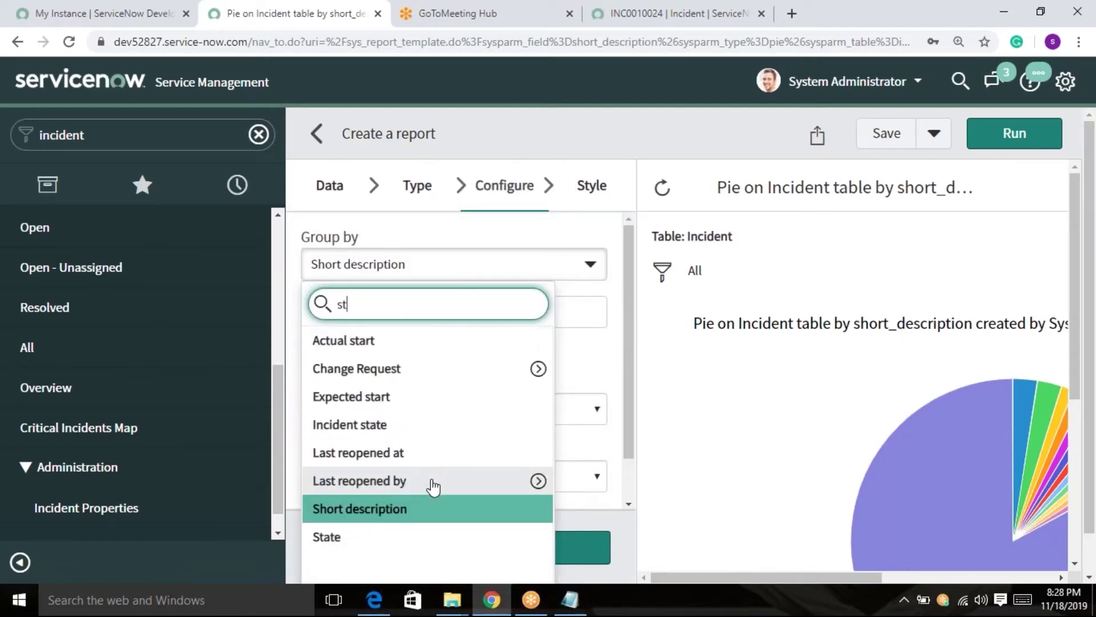
pyautogui.click(379, 540)
pyautogui.scroll(-2, 683, 460)
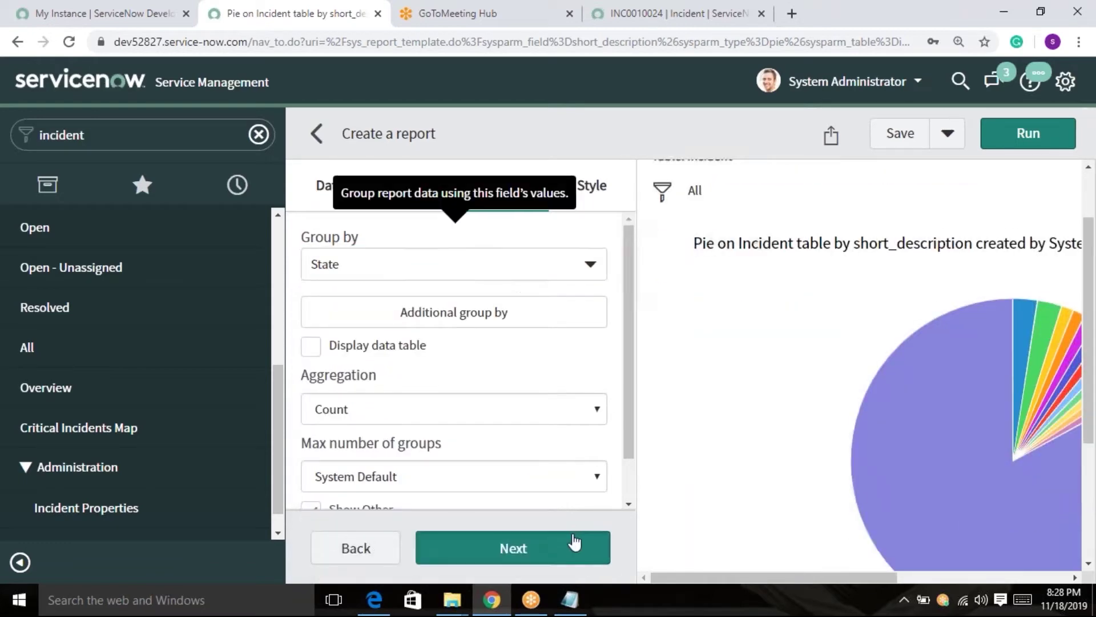
pyautogui.click(572, 543)
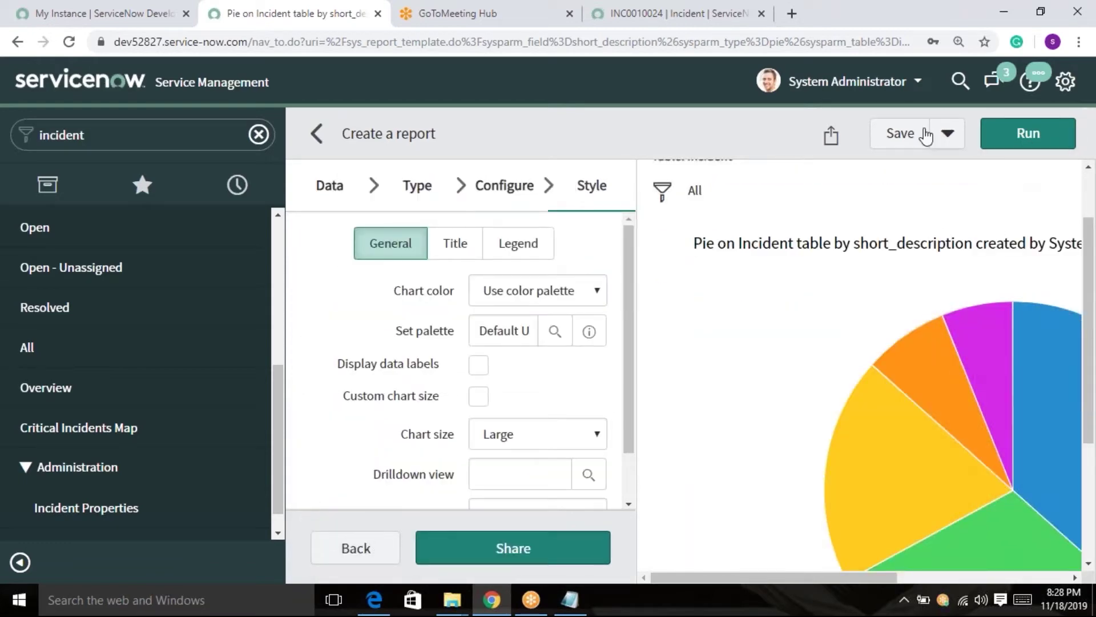
pyautogui.click(1028, 133)
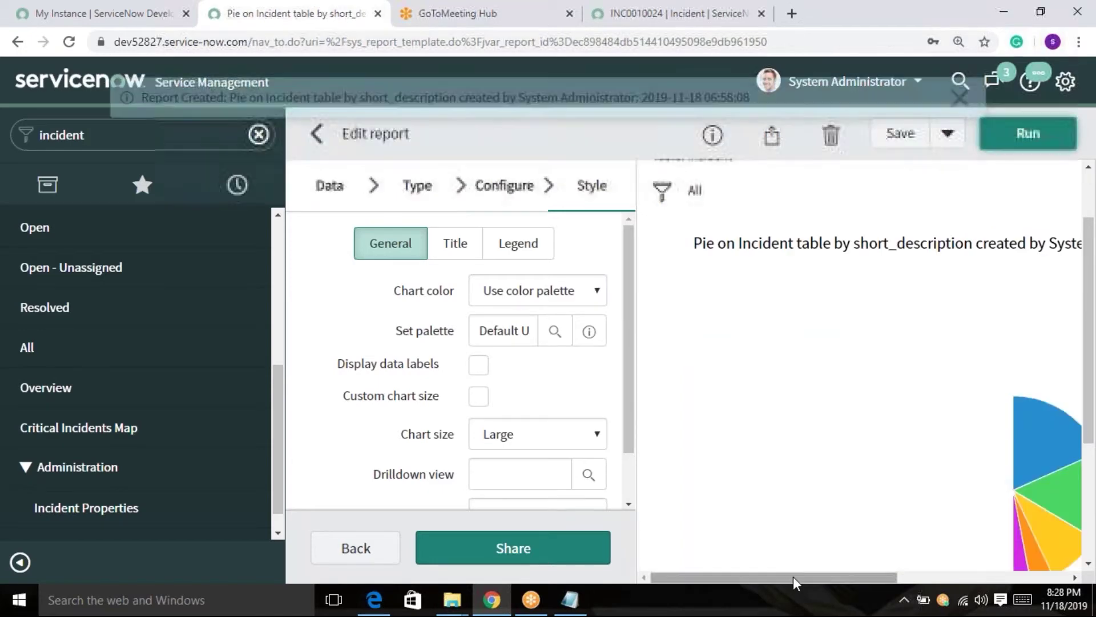
# Step: Inspect the state pie chart and open the incidents behind its Closed slice
pyautogui.scroll(-4, 892, 434)
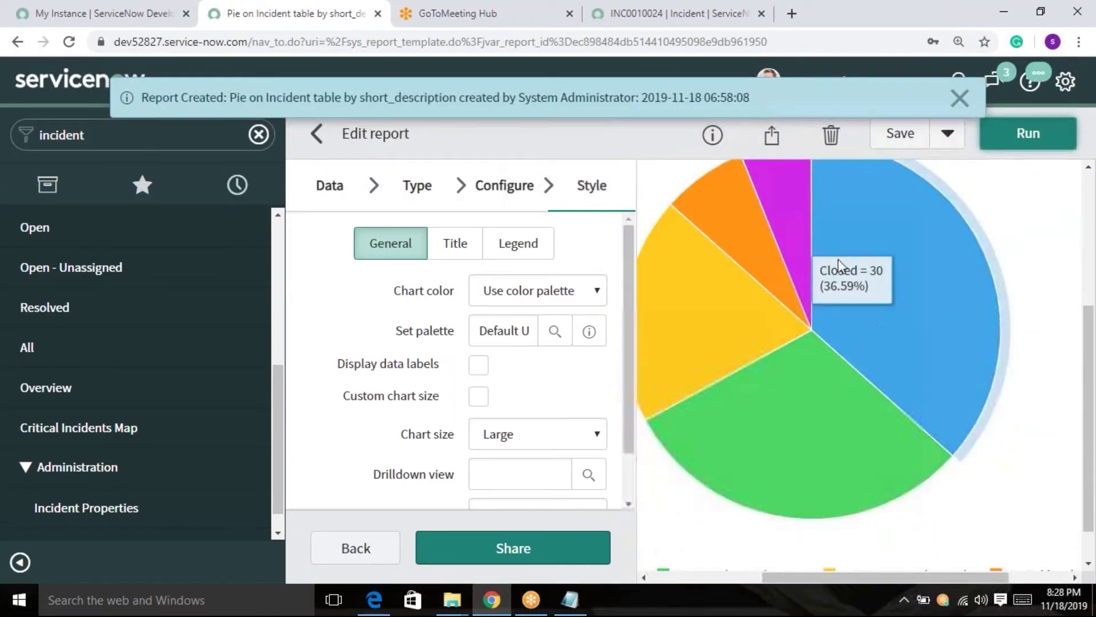
pyautogui.scroll(2, 868, 283)
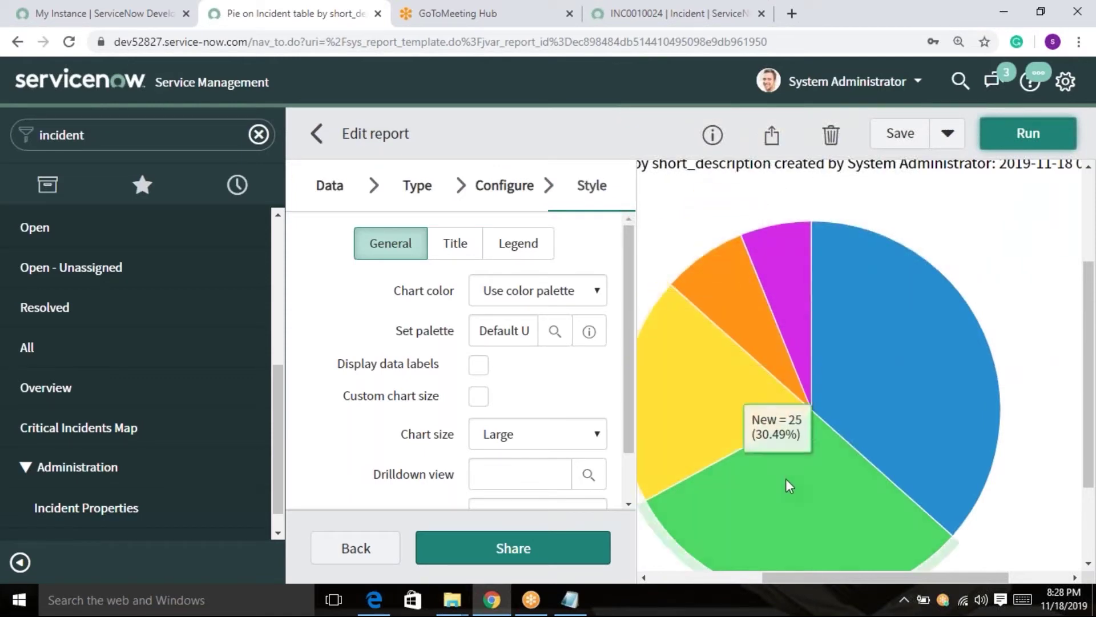
pyautogui.click(891, 338)
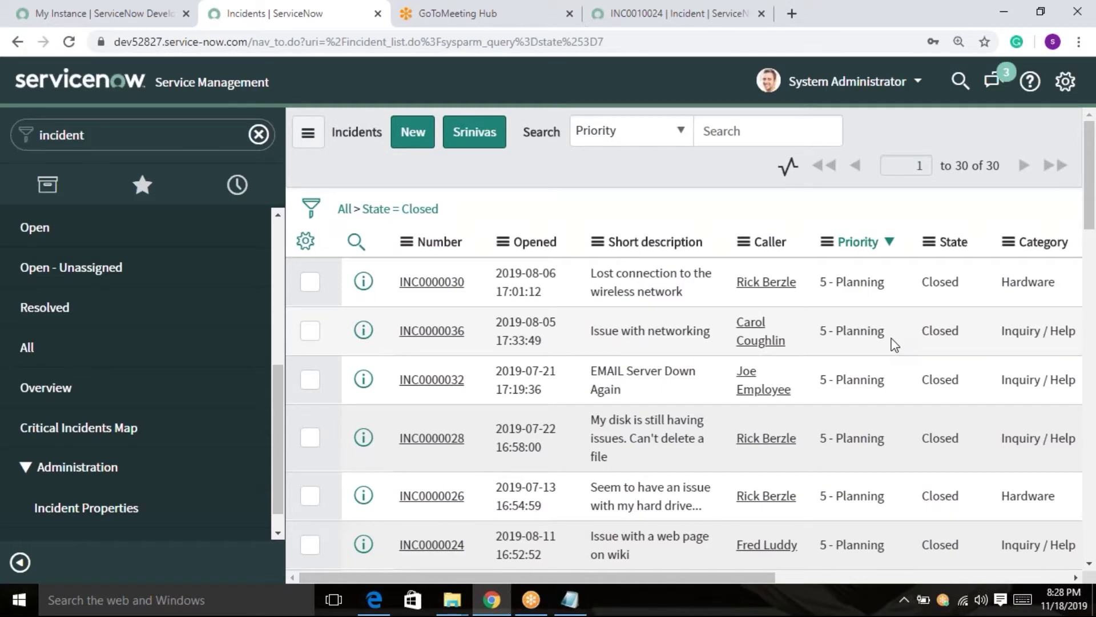
# Step: Return to the list of all incidents and look through the Short description column's configuration options
pyautogui.click(75, 359)
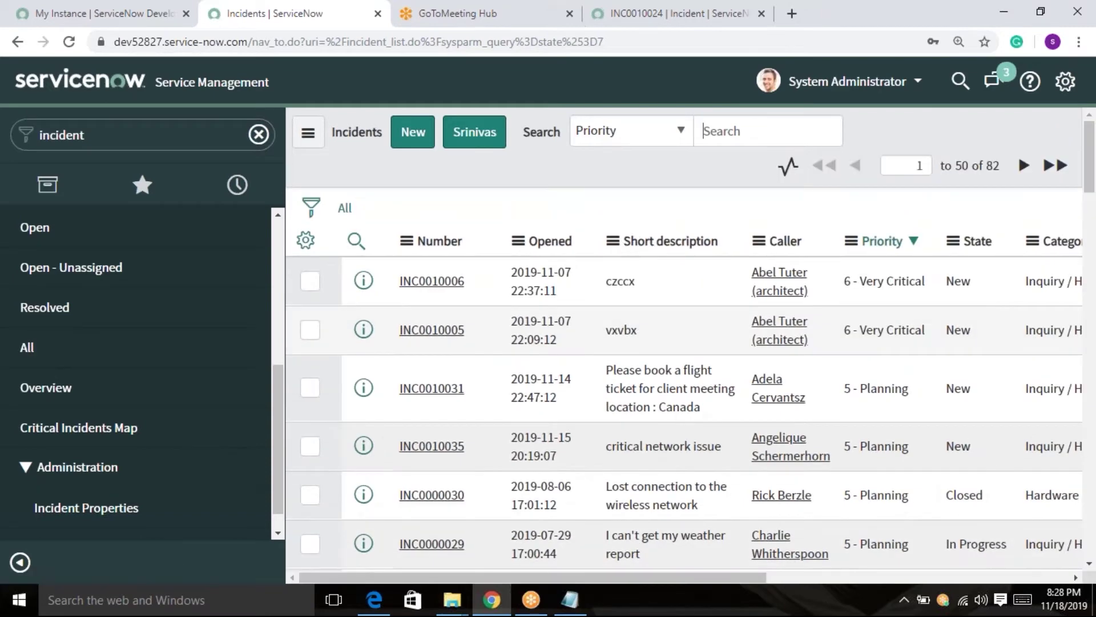
pyautogui.click(615, 243)
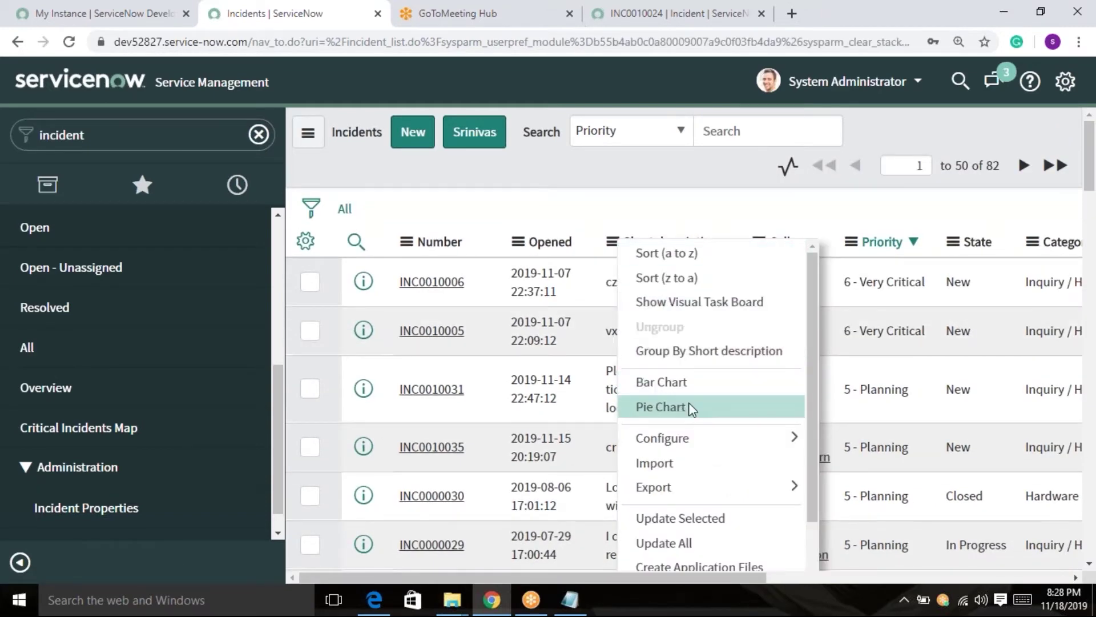
pyautogui.moveTo(733, 449)
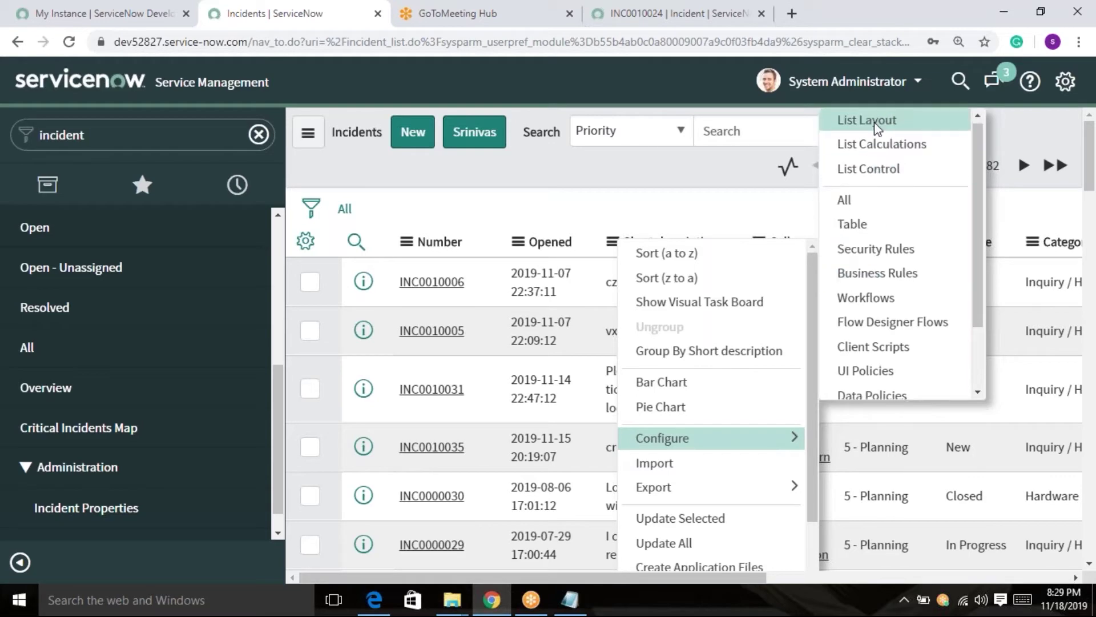
pyautogui.click(739, 203)
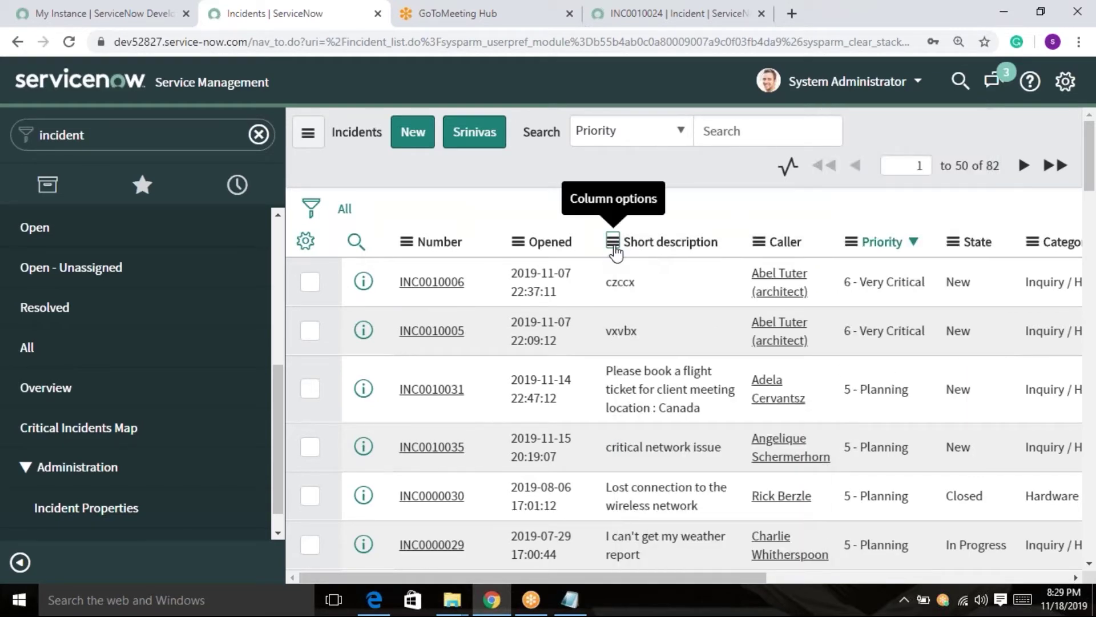
# Step: Examine the import and export options offered for the incident list, including the available export formats
pyautogui.click(613, 243)
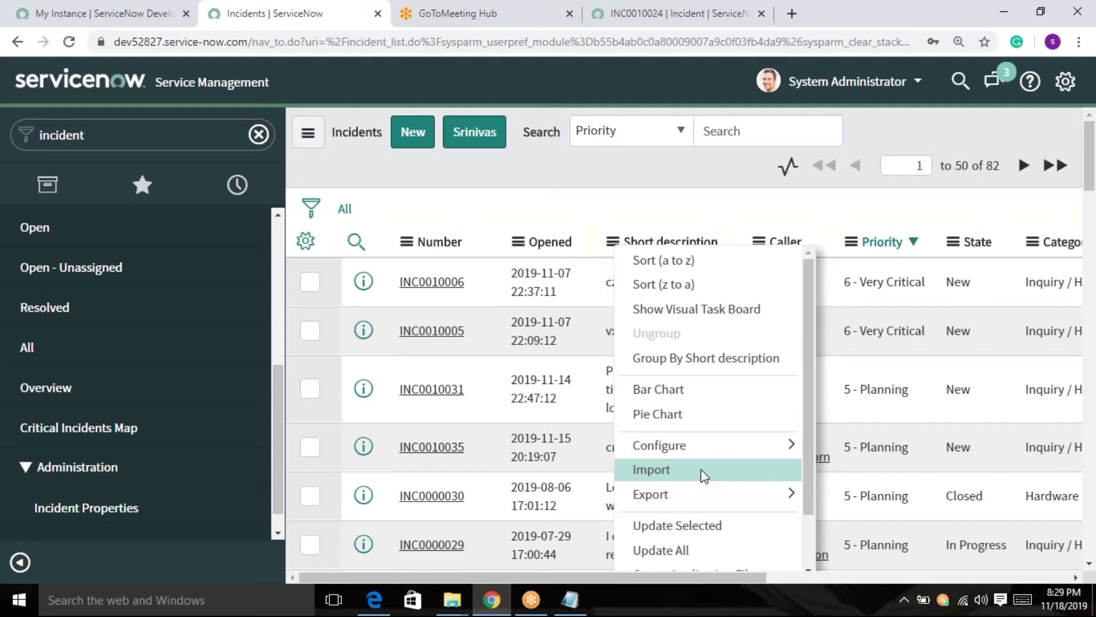
pyautogui.scroll(-1, 704, 482)
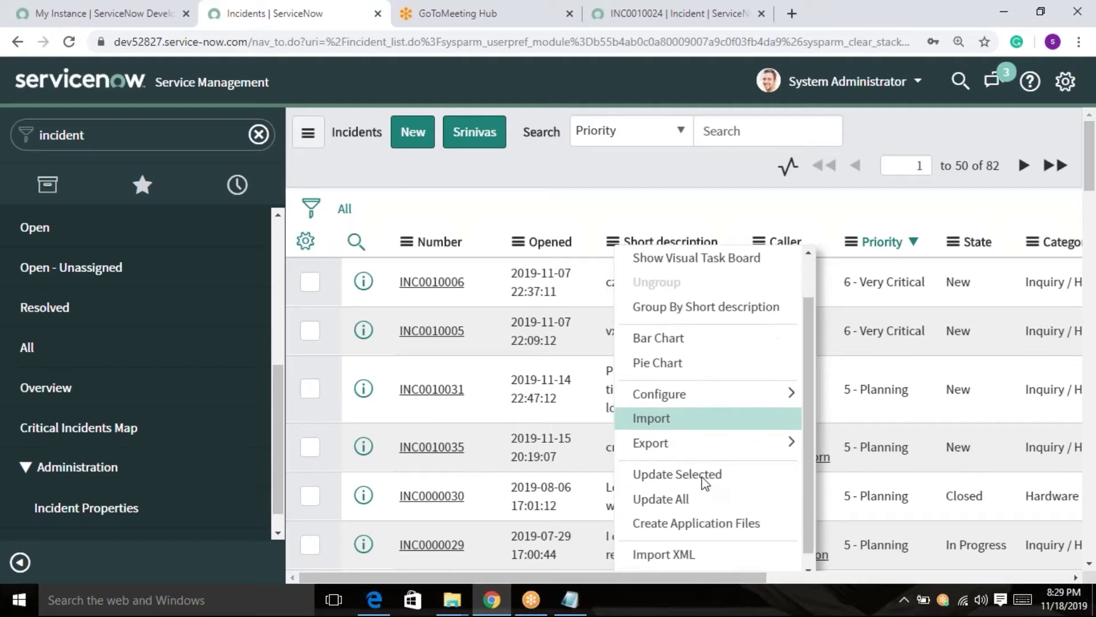
pyautogui.moveTo(763, 431)
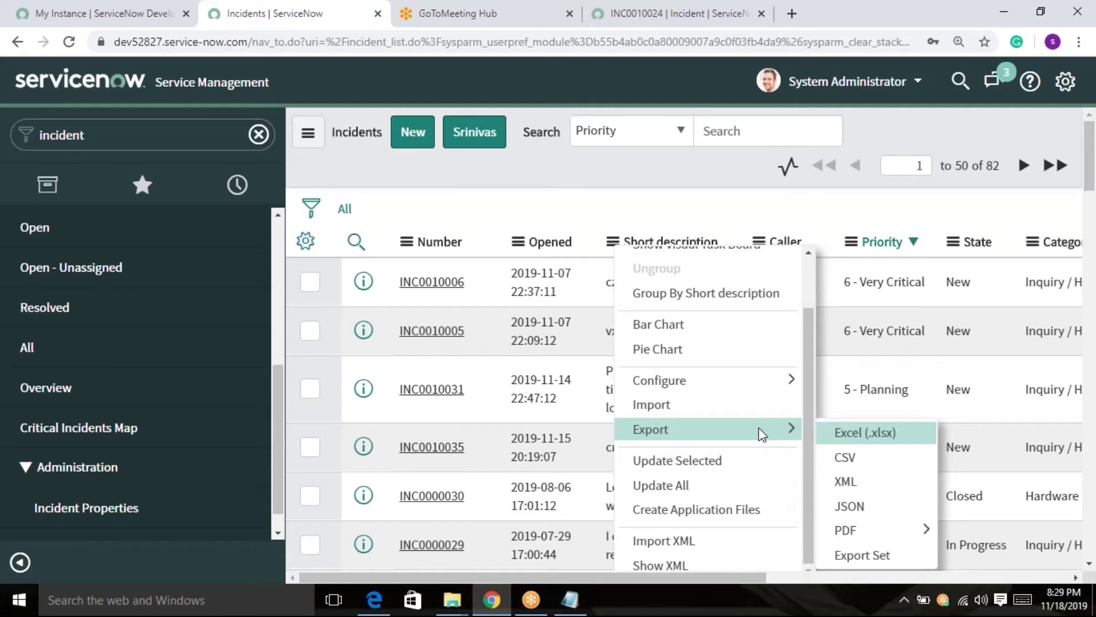
pyautogui.click(643, 201)
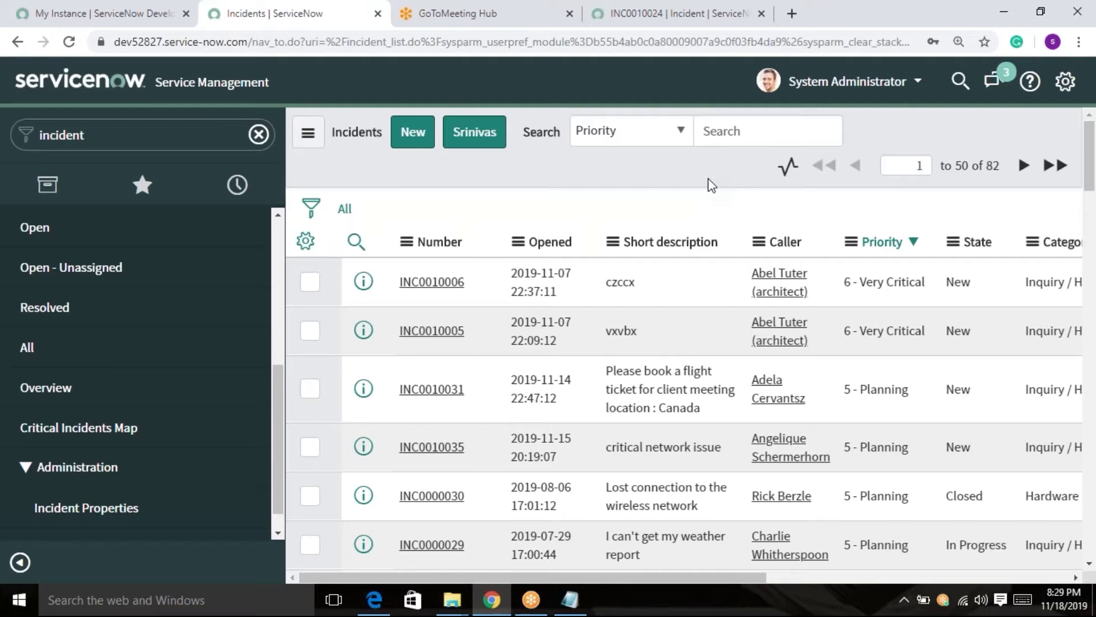
# Step: Add a filter condition to the incident list where Priority is 1 - Critical
pyautogui.click(312, 211)
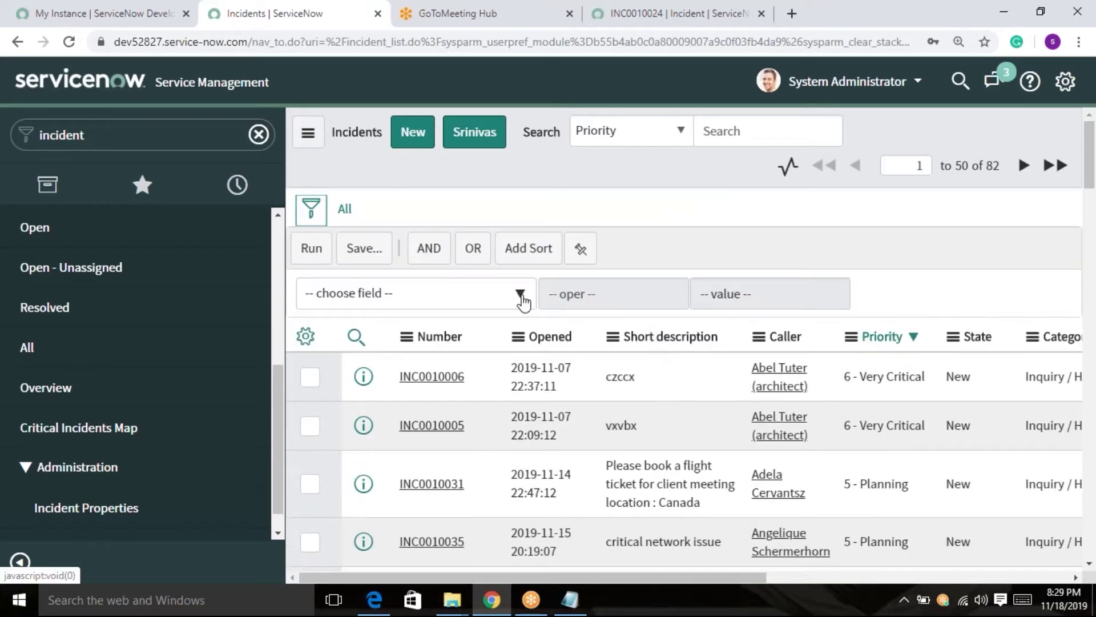
pyautogui.click(521, 295)
pyautogui.write('pri')
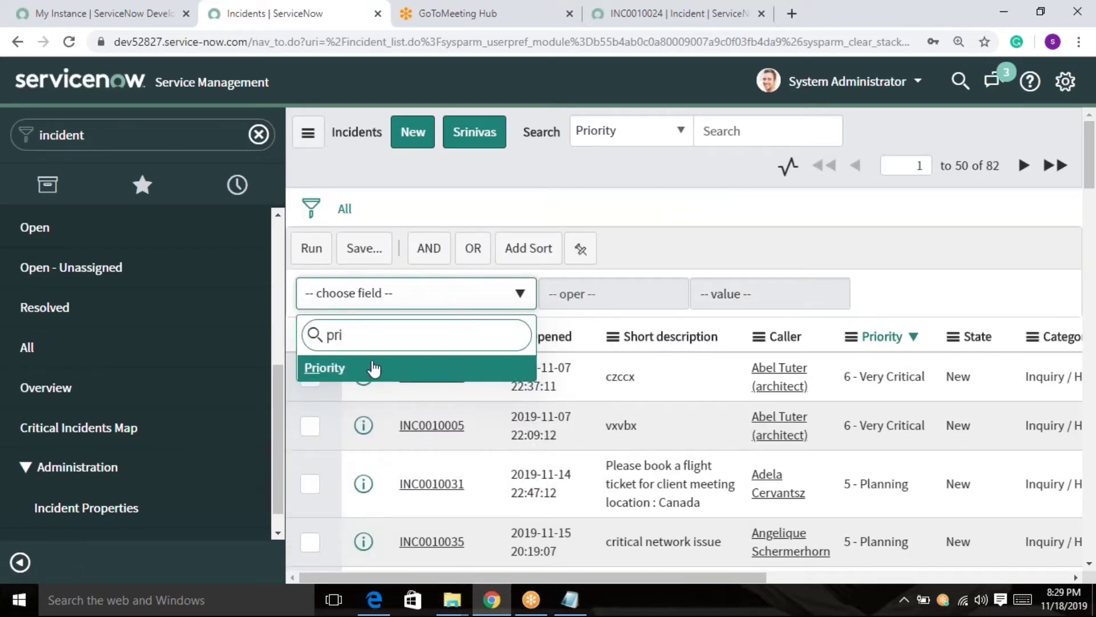
pyautogui.press('Return')
pyautogui.click(826, 300)
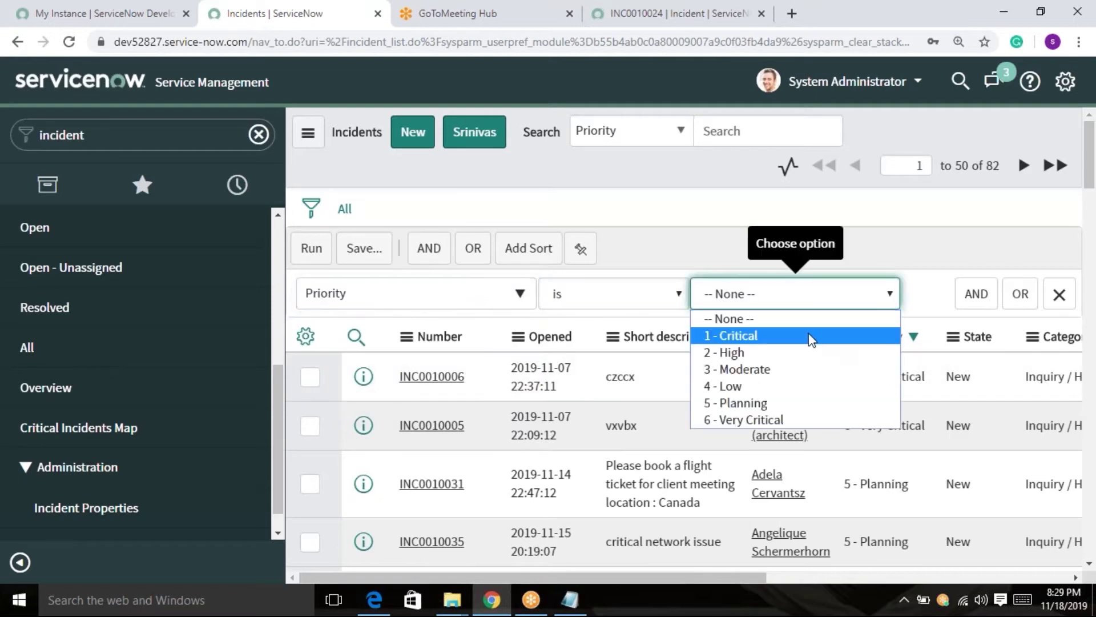
pyautogui.click(824, 336)
# Step: Add an AND condition where Category is Network and run the filter
pyautogui.click(975, 292)
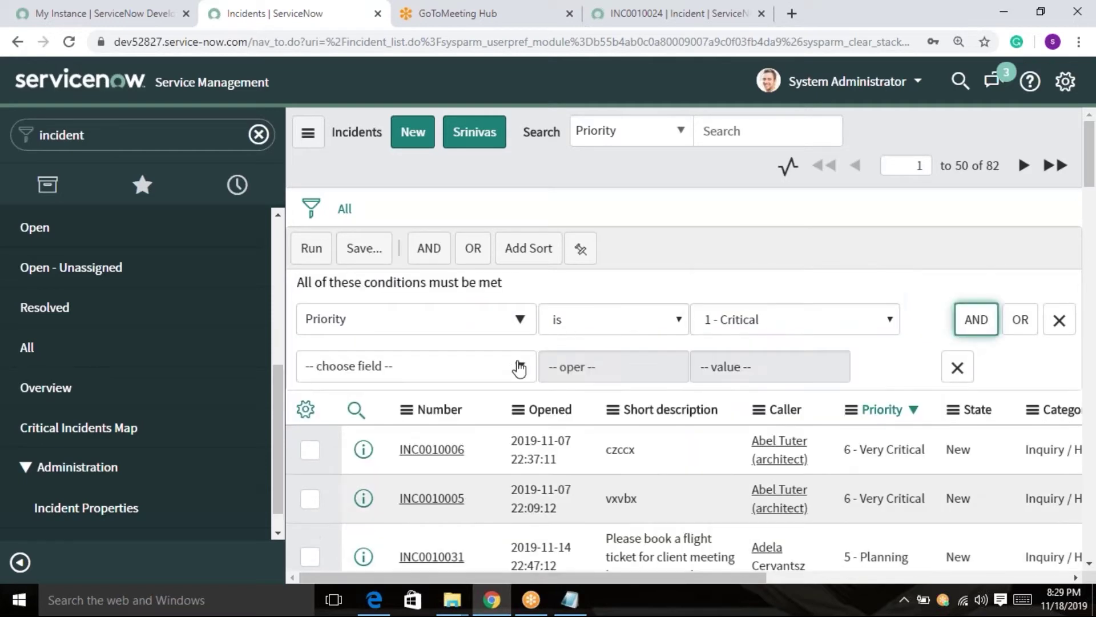
pyautogui.click(520, 367)
pyautogui.write('cate')
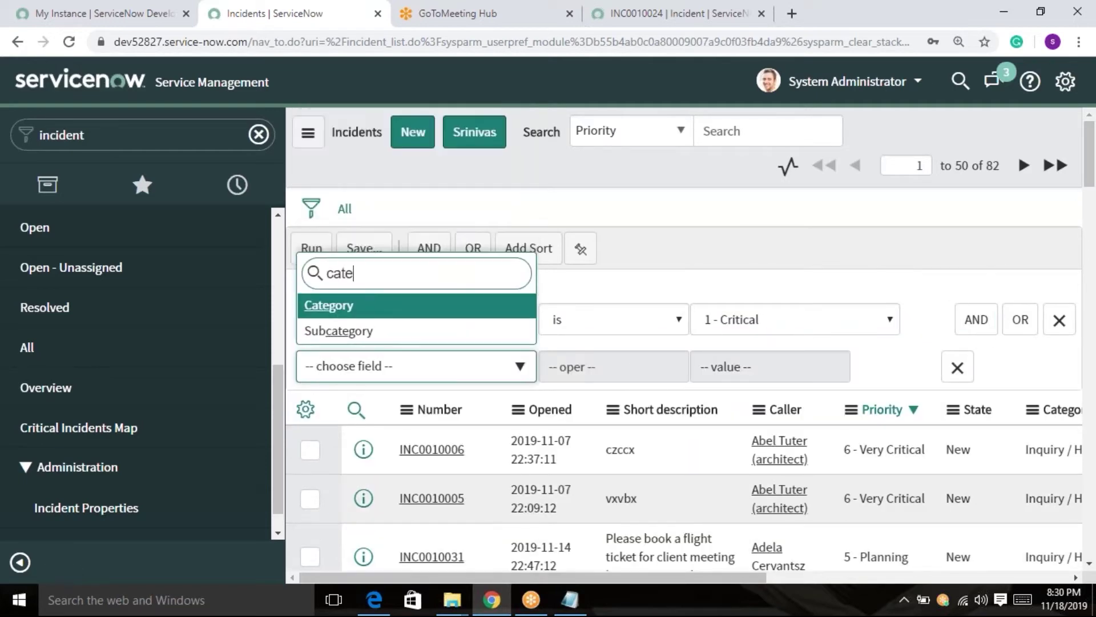
pyautogui.press('Return')
pyautogui.click(873, 370)
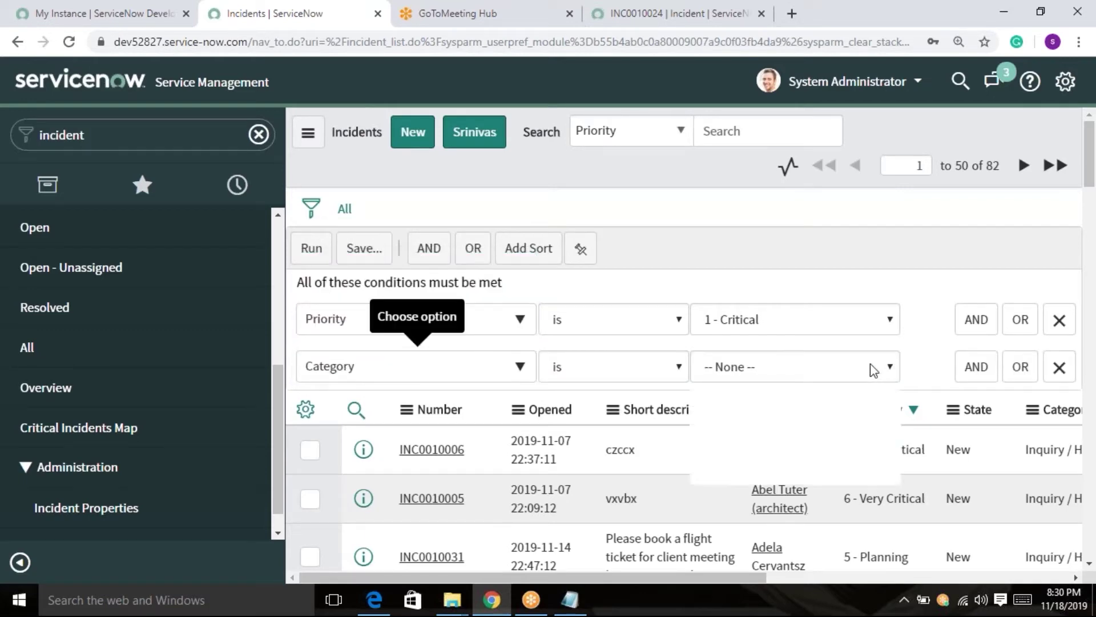
pyautogui.click(761, 460)
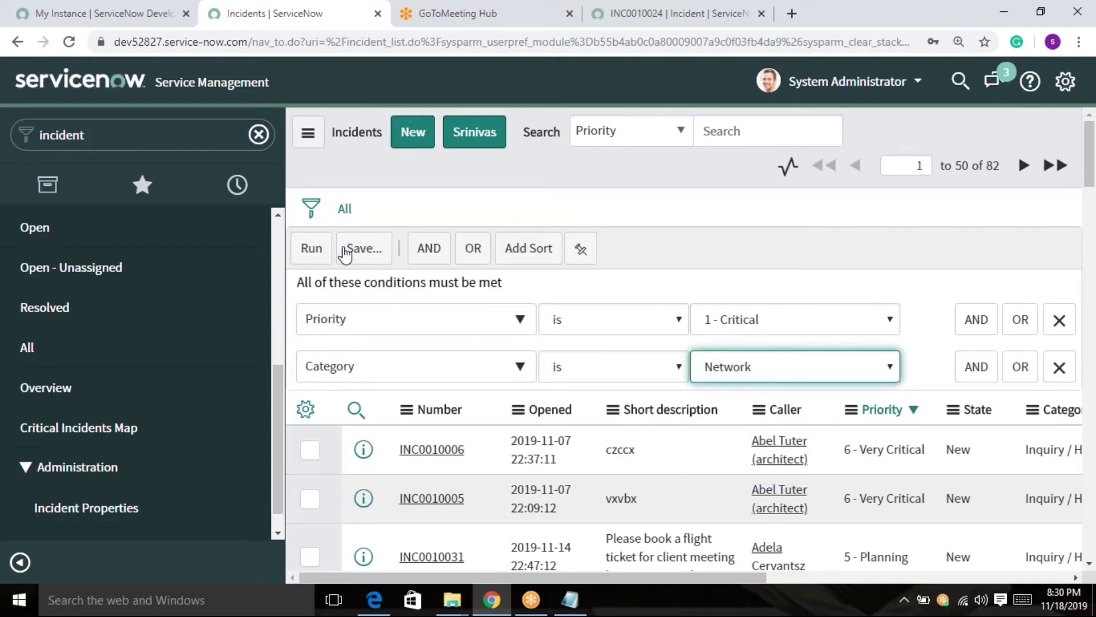
pyautogui.click(312, 246)
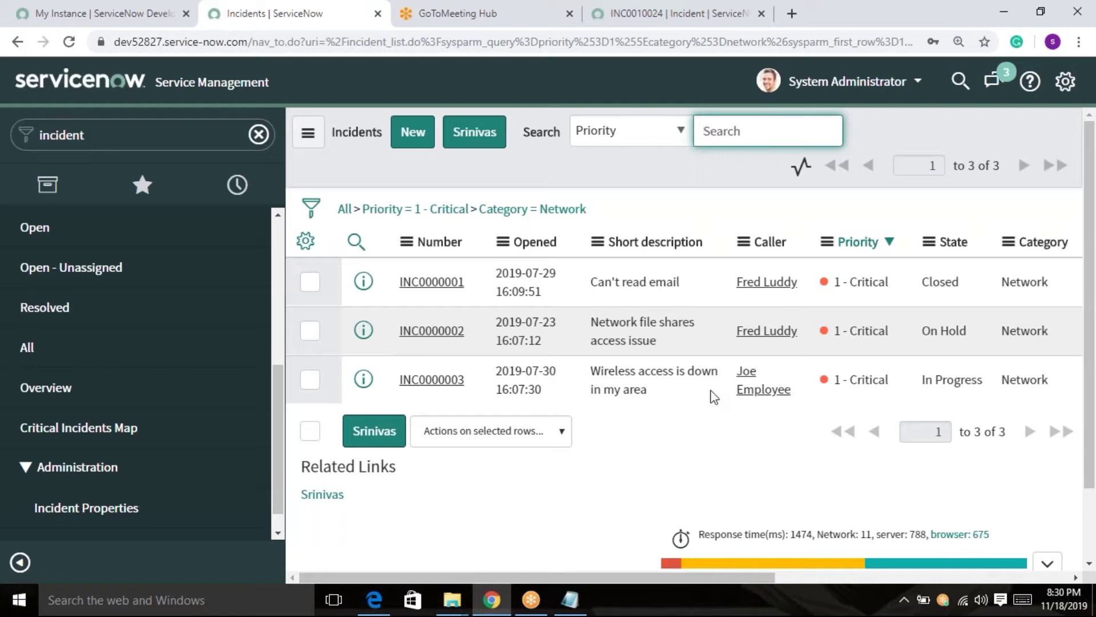
# Step: Export the filtered incident list as a portrait PDF and download the file
pyautogui.click(598, 242)
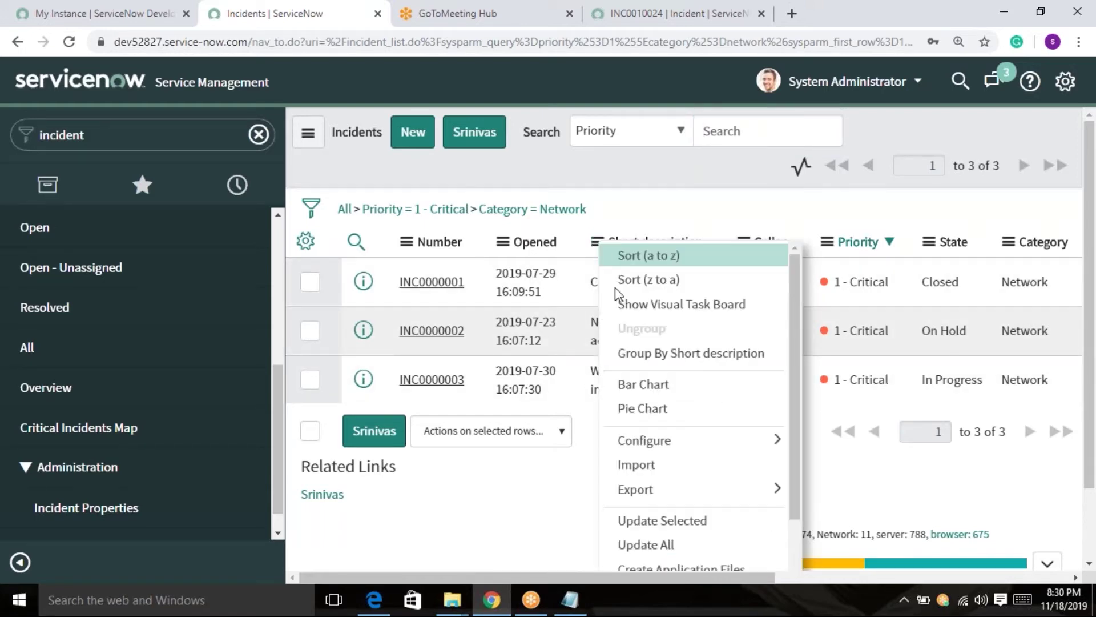
pyautogui.moveTo(767, 494)
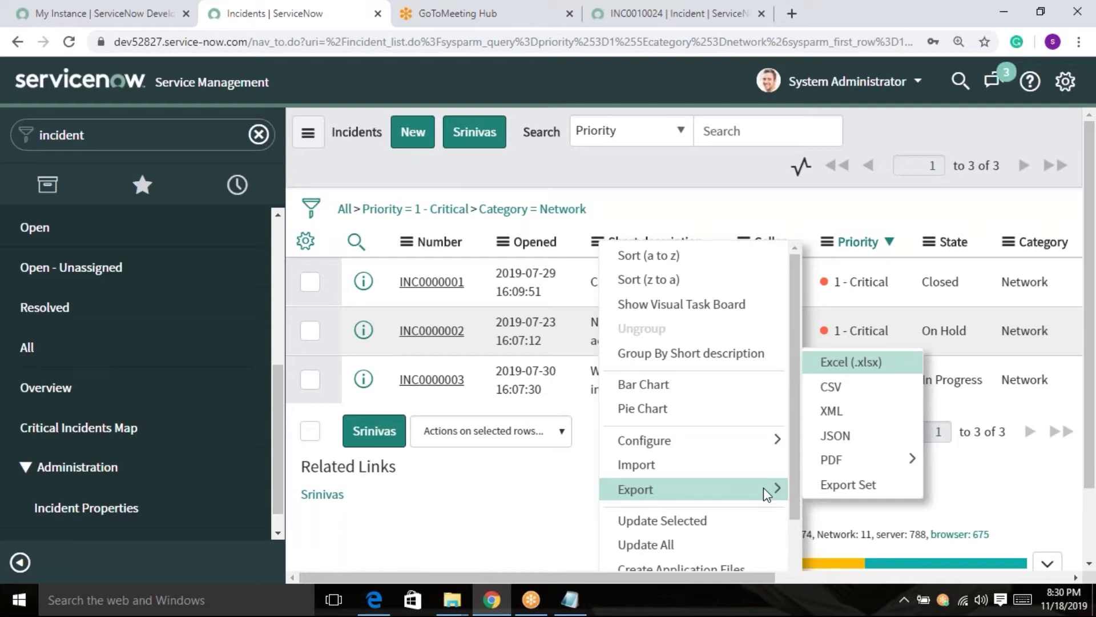
pyautogui.moveTo(886, 462)
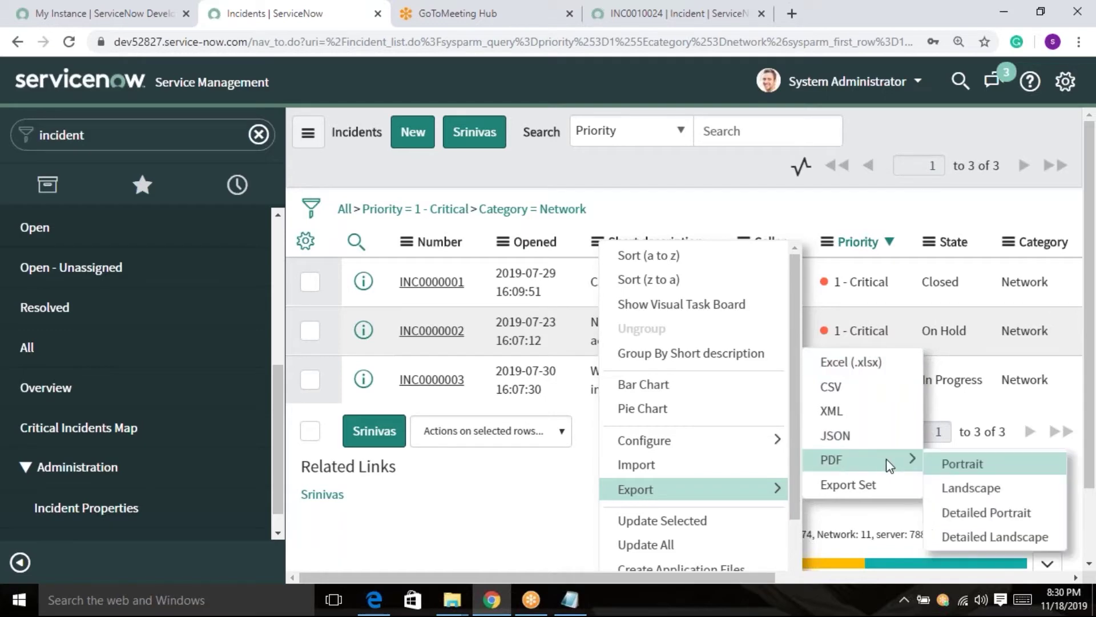
pyautogui.click(961, 465)
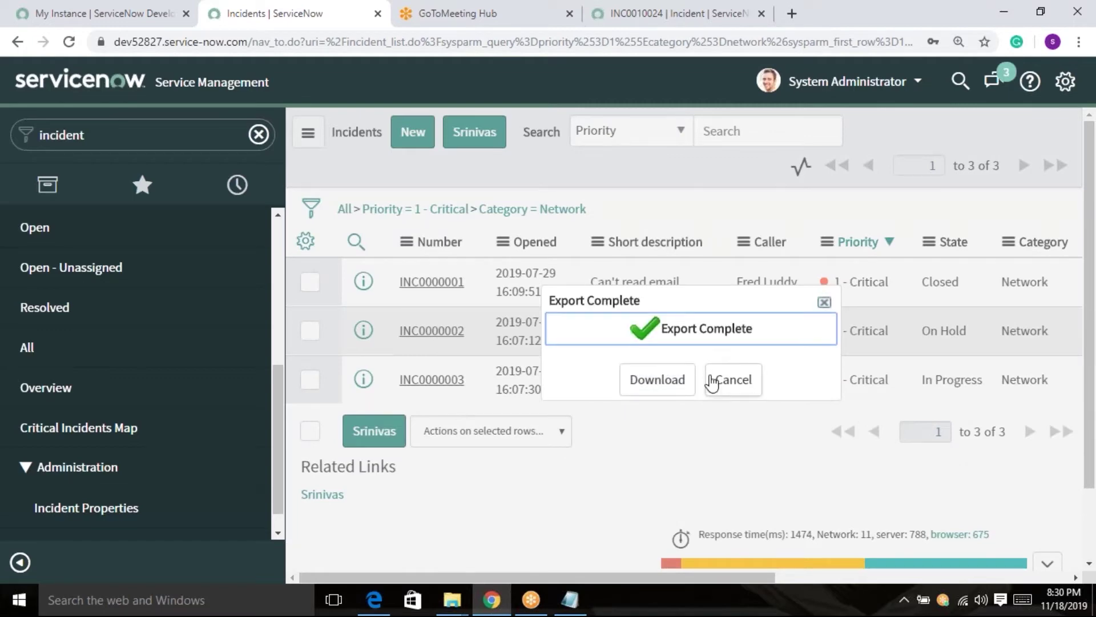
pyautogui.click(657, 379)
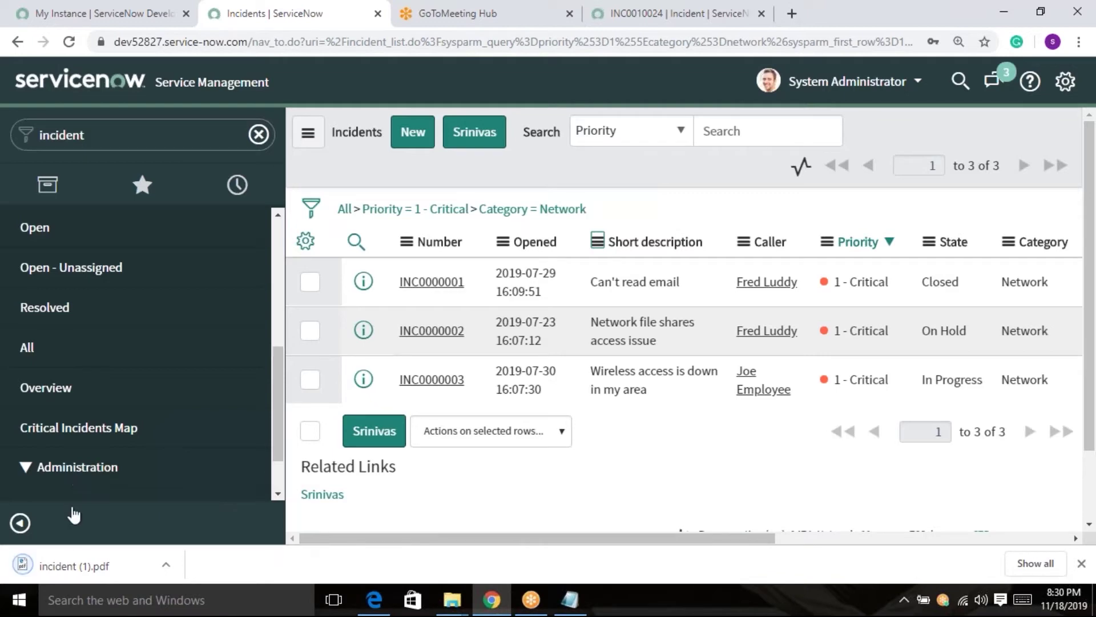
# Step: Open the downloaded incident (1).pdf and examine the exported incident table at a larger zoom
pyautogui.click(80, 564)
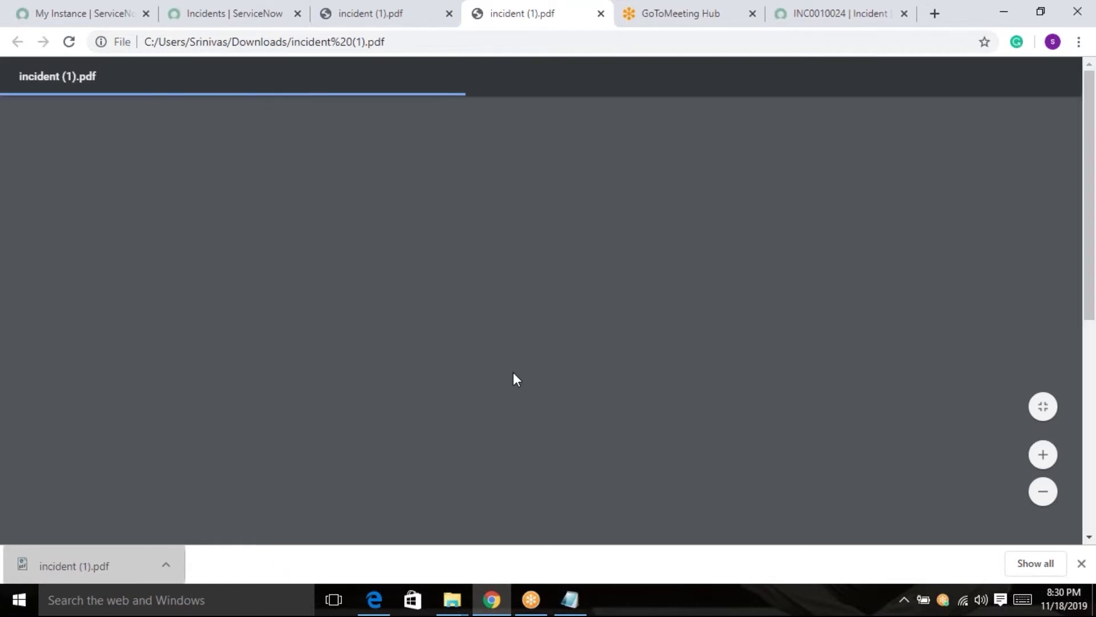
pyautogui.keyDown('ctrl'); pyautogui.scroll(2, 721, 464); pyautogui.keyUp('ctrl')
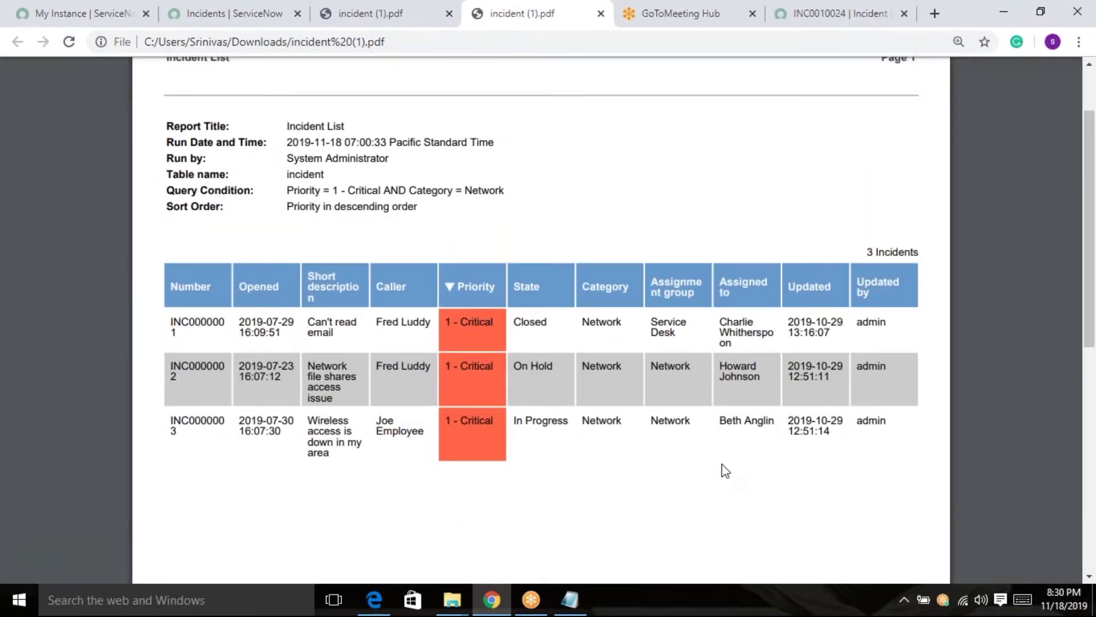
# Step: Examine the exported PDF's report header, including run date, table name and query condition, and the incident table below it
pyautogui.scroll(-1, 758, 477)
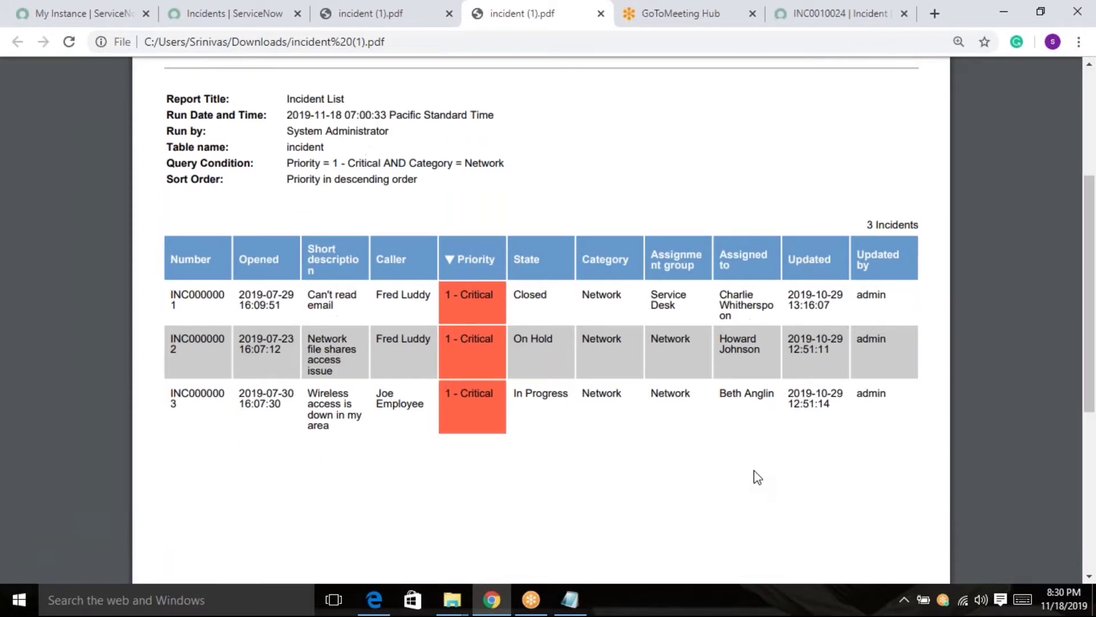
pyautogui.scroll(3, 758, 477)
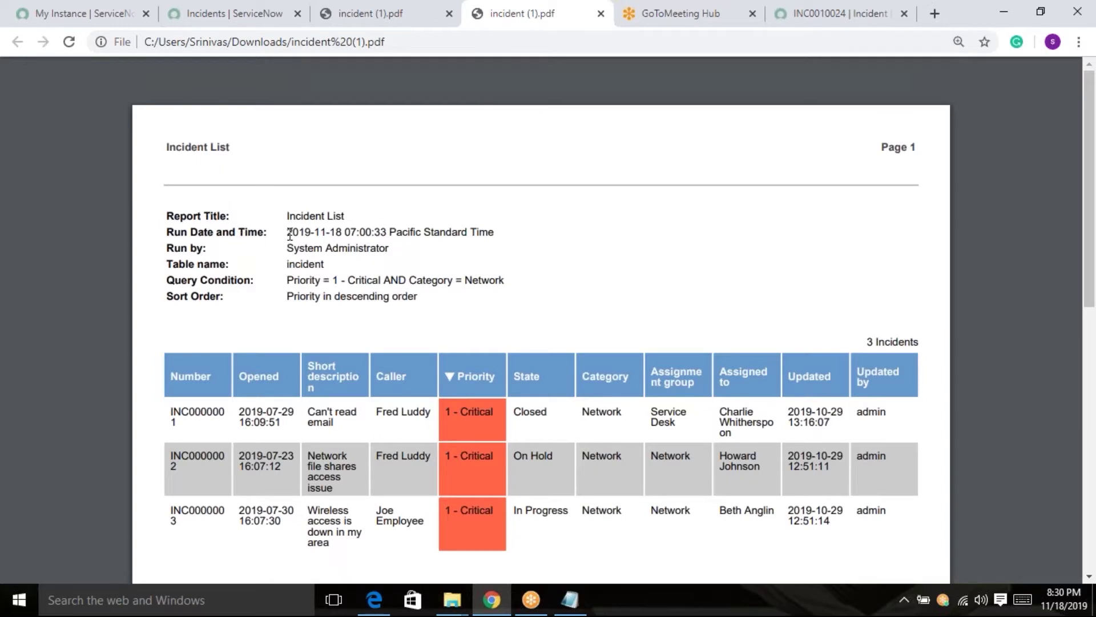
pyautogui.moveTo(285, 233); pyautogui.dragTo(493, 240)
pyautogui.click(489, 241)
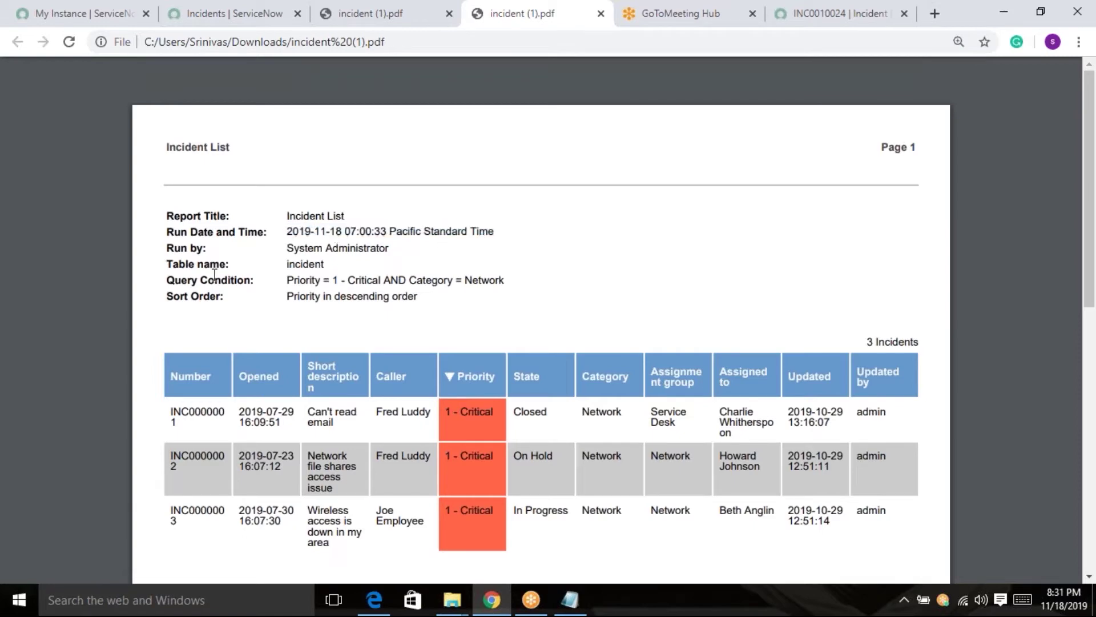
pyautogui.moveTo(295, 244); pyautogui.dragTo(287, 265)
pyautogui.click(382, 354)
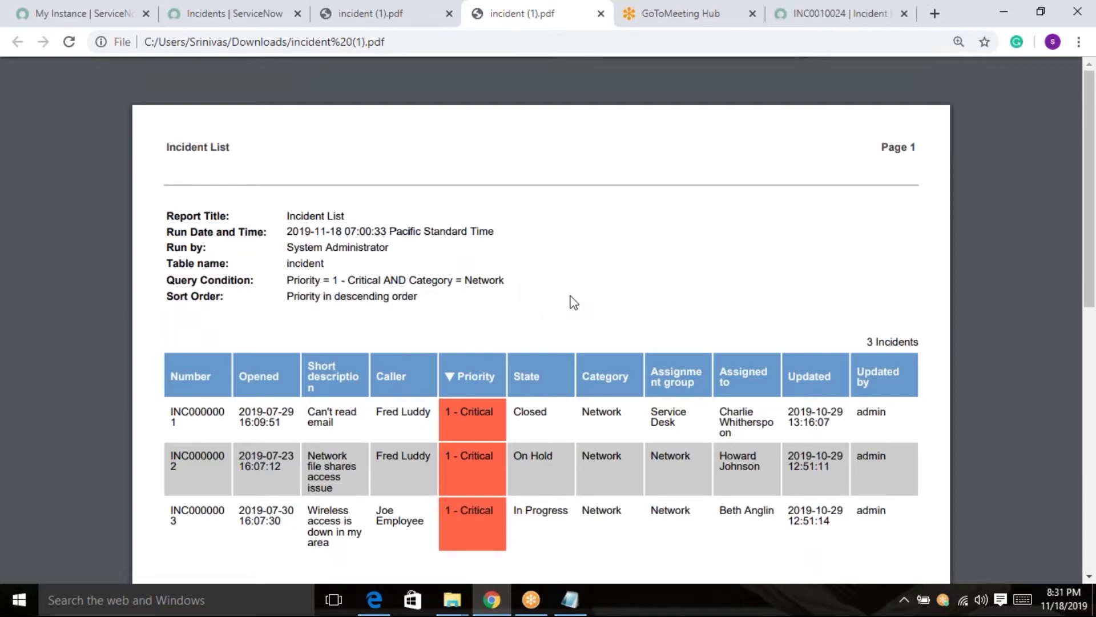
pyautogui.scroll(-3, 571, 301)
pyautogui.scroll(3, 593, 342)
pyautogui.scroll(-1, 615, 391)
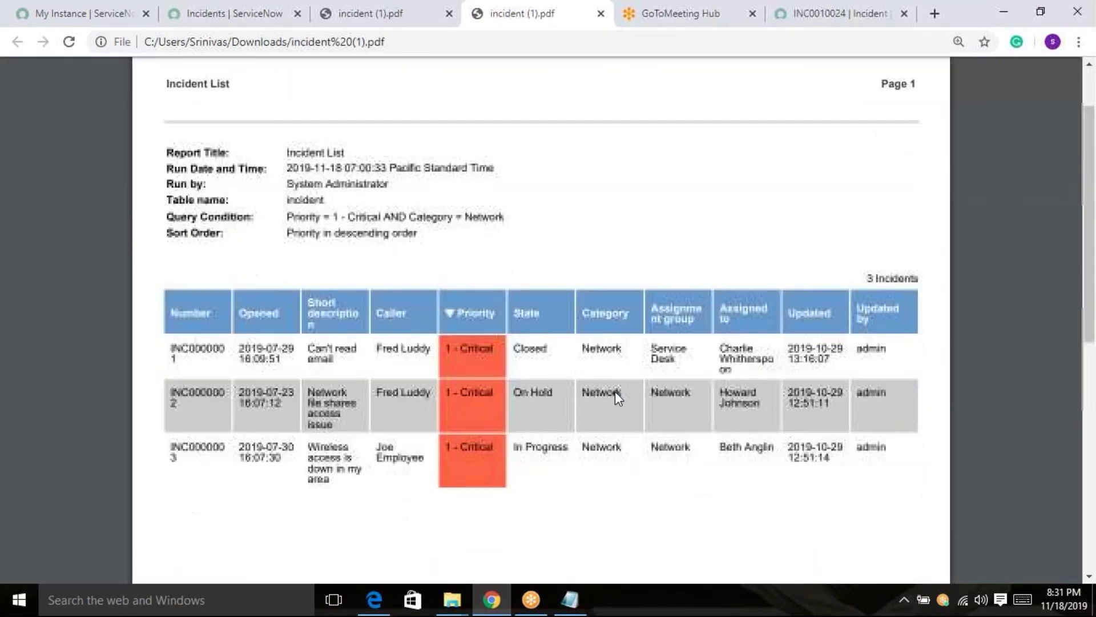
pyautogui.scroll(-2, 615, 391)
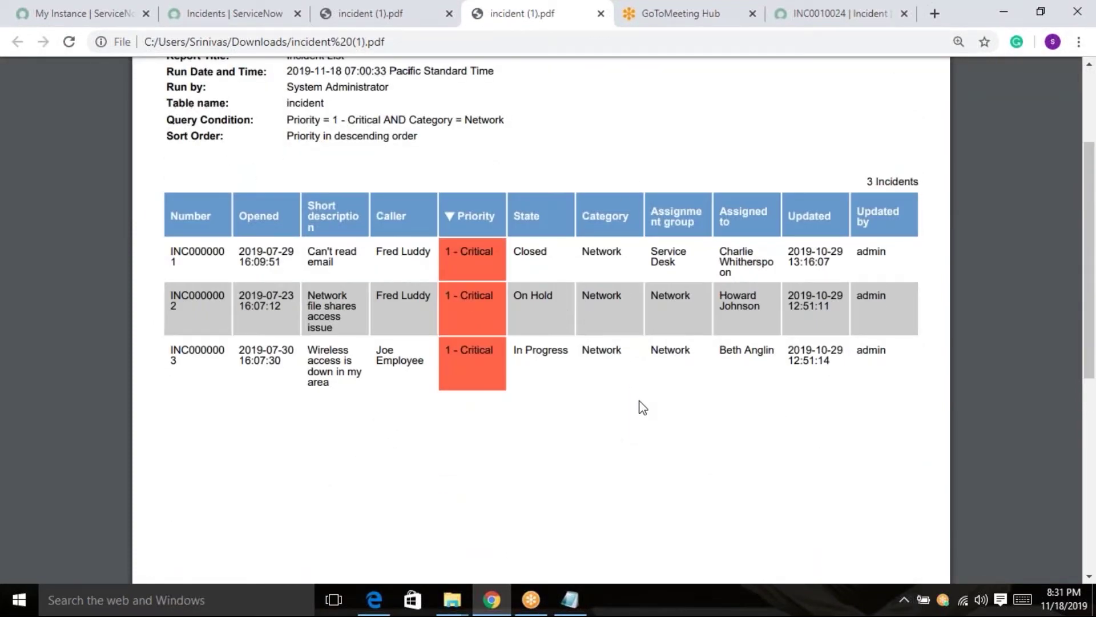
pyautogui.scroll(3, 643, 407)
pyautogui.scroll(-1, 641, 331)
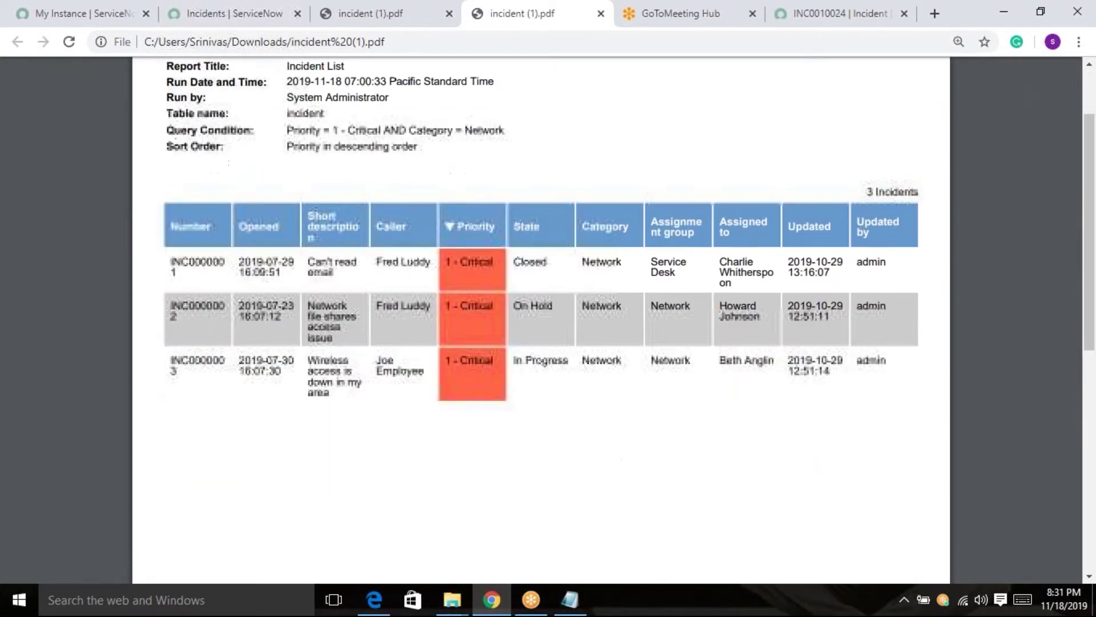
pyautogui.scroll(1, 641, 331)
# Step: Close the duplicate incident (1).pdf tab and return to the filtered ServiceNow incident list
pyautogui.click(360, 11)
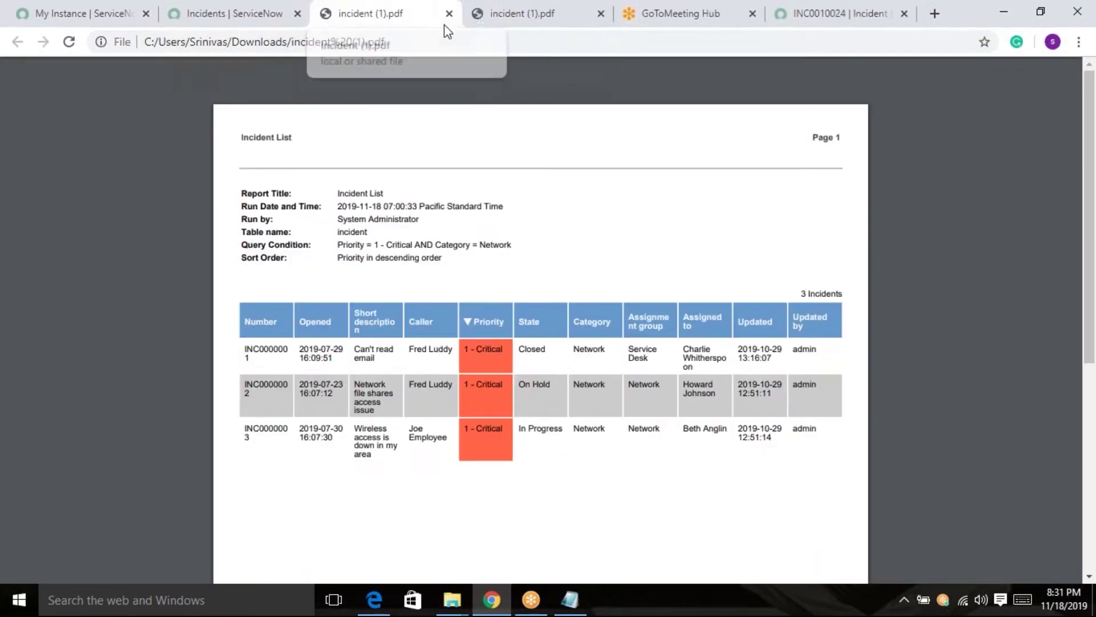
pyautogui.rightClick(390, 17)
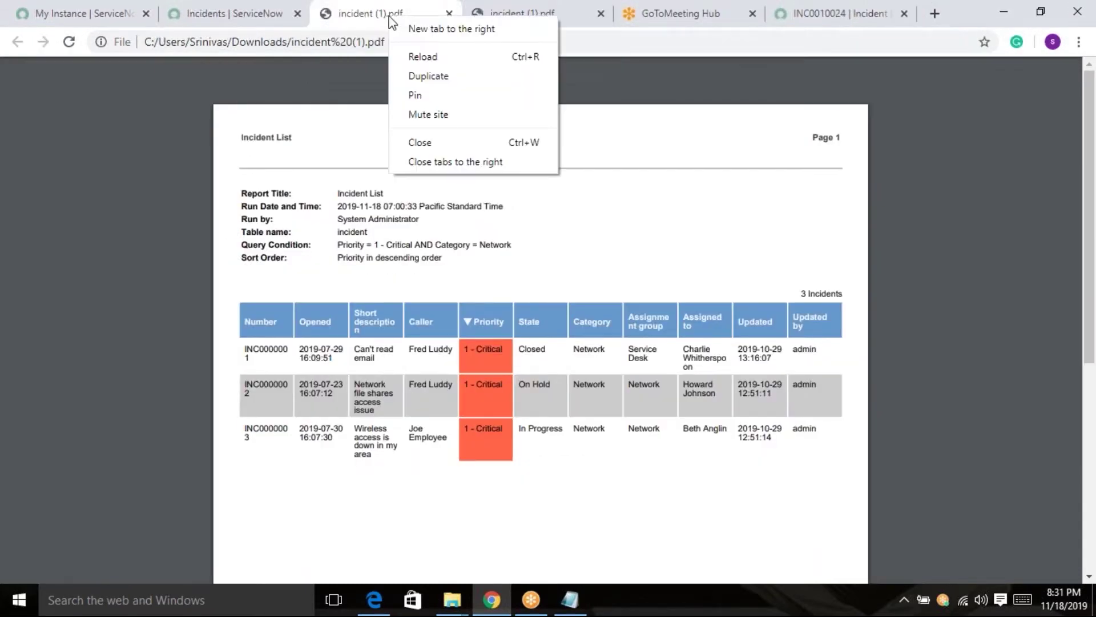
pyautogui.click(431, 152)
pyautogui.click(280, 17)
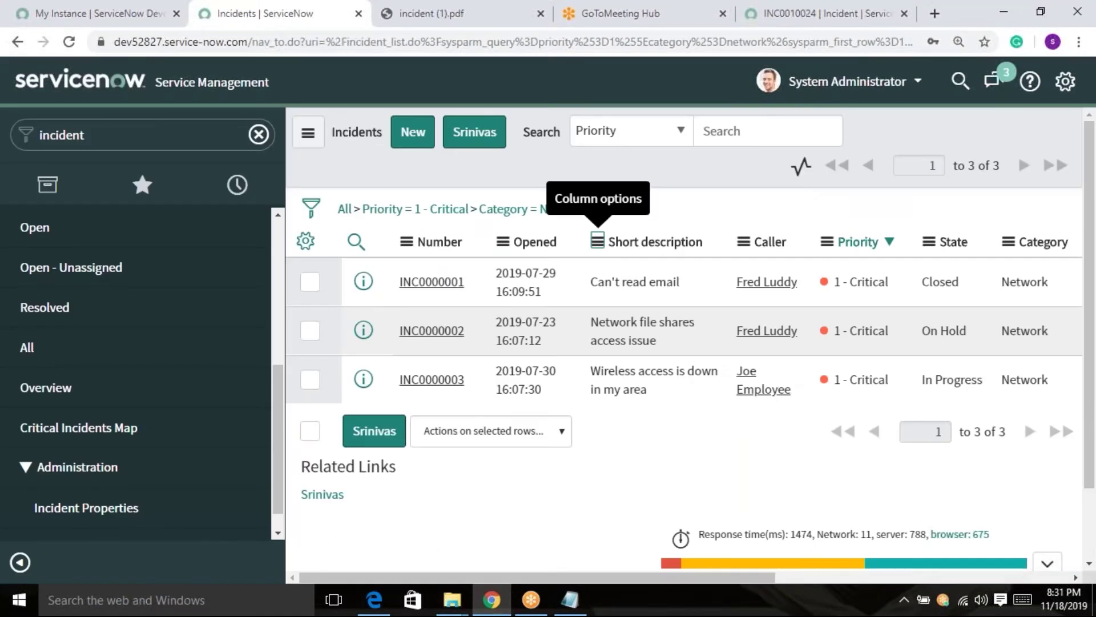
# Step: Export the filtered incident list as Excel (.xlsx) and open the downloaded incident (1).xlsx
pyautogui.click(743, 242)
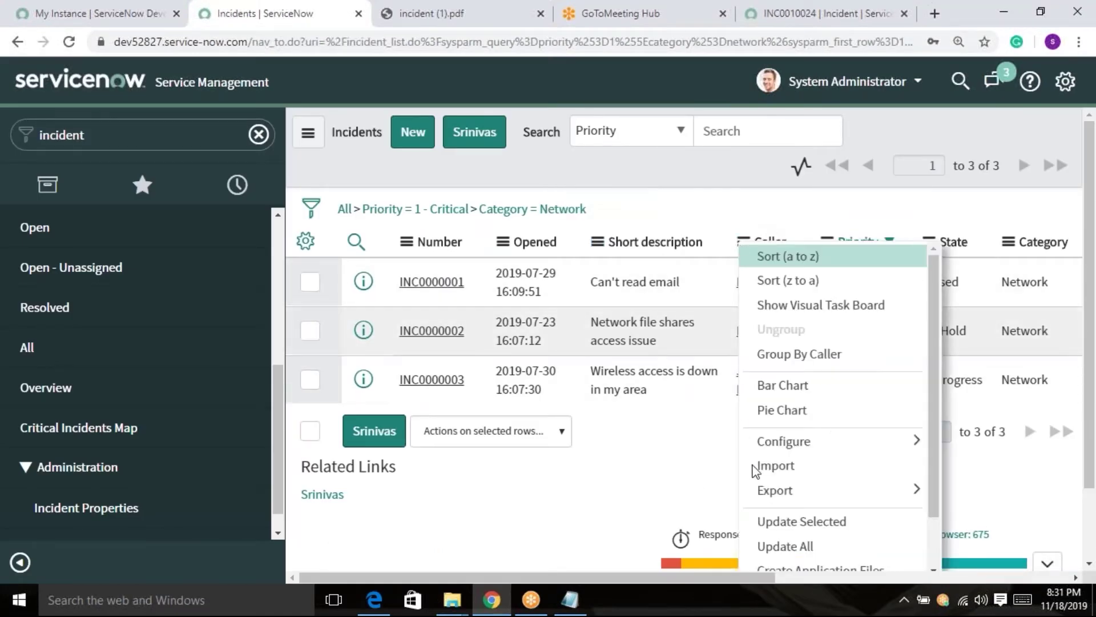
pyautogui.moveTo(908, 491)
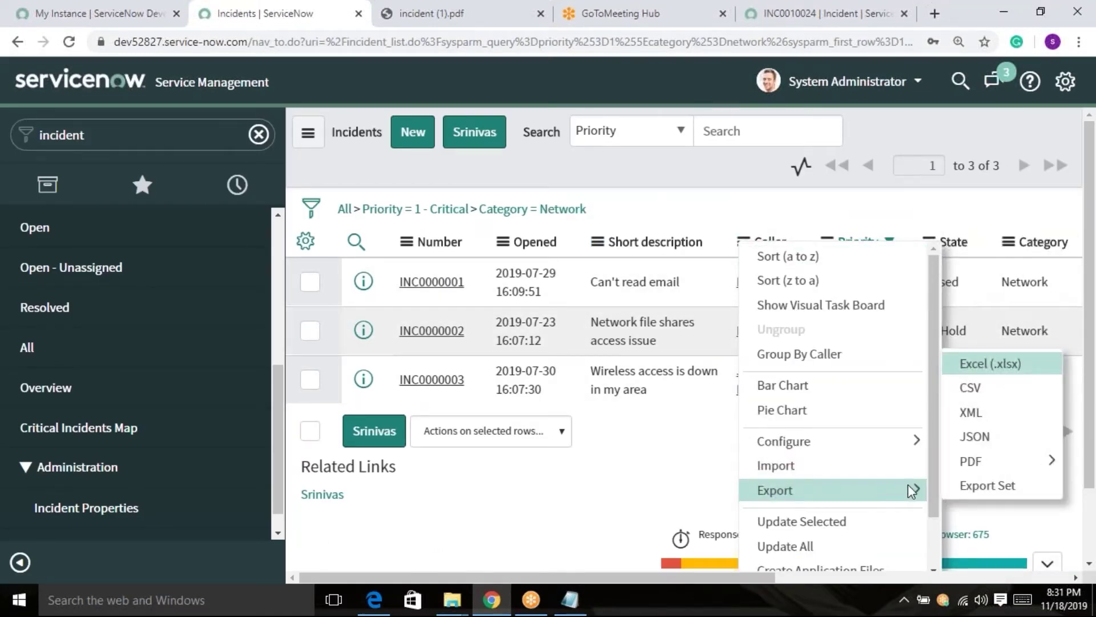
pyautogui.click(991, 363)
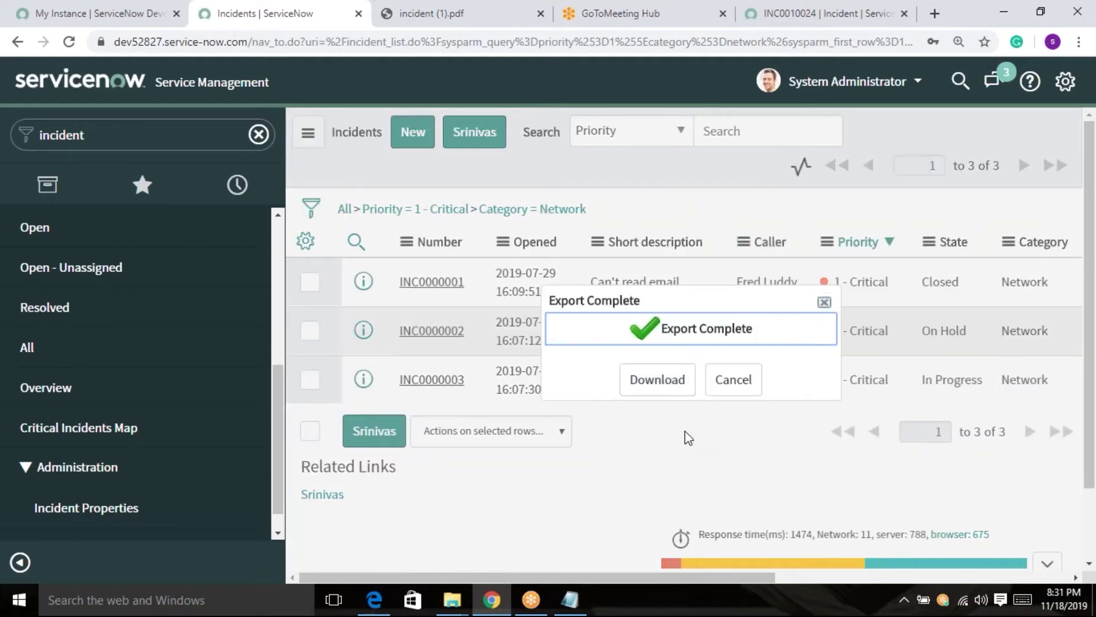
pyautogui.click(666, 384)
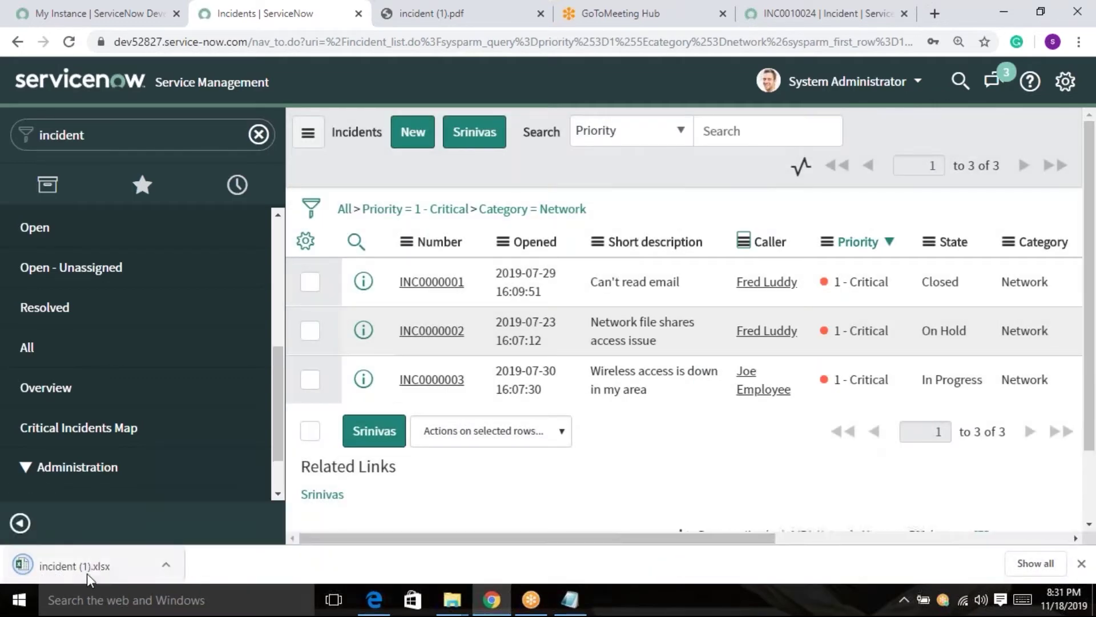
pyautogui.click(87, 574)
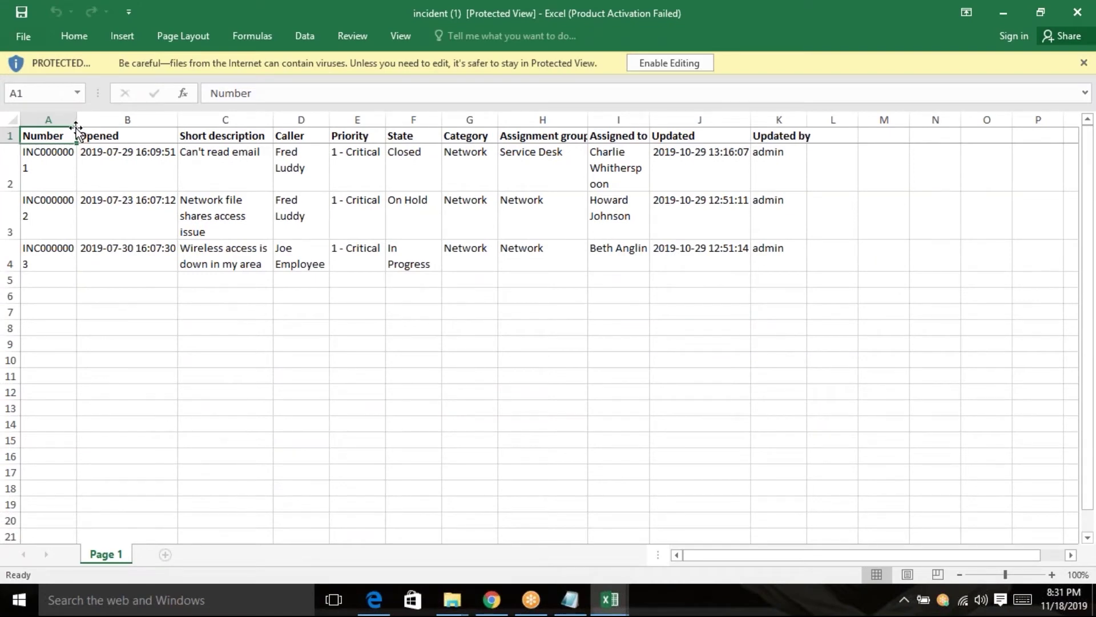
# Step: Widen the Number, Opened and Short description columns in the protected workbook and select the whole sheet
pyautogui.moveTo(76, 127); pyautogui.dragTo(154, 126)
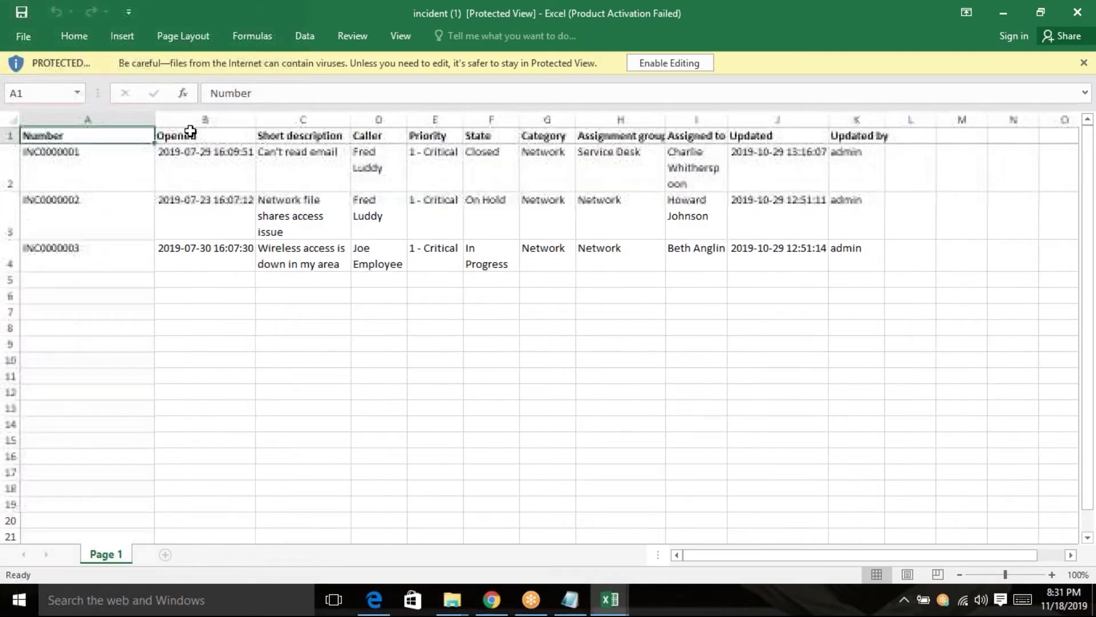
pyautogui.moveTo(255, 118); pyautogui.dragTo(313, 118)
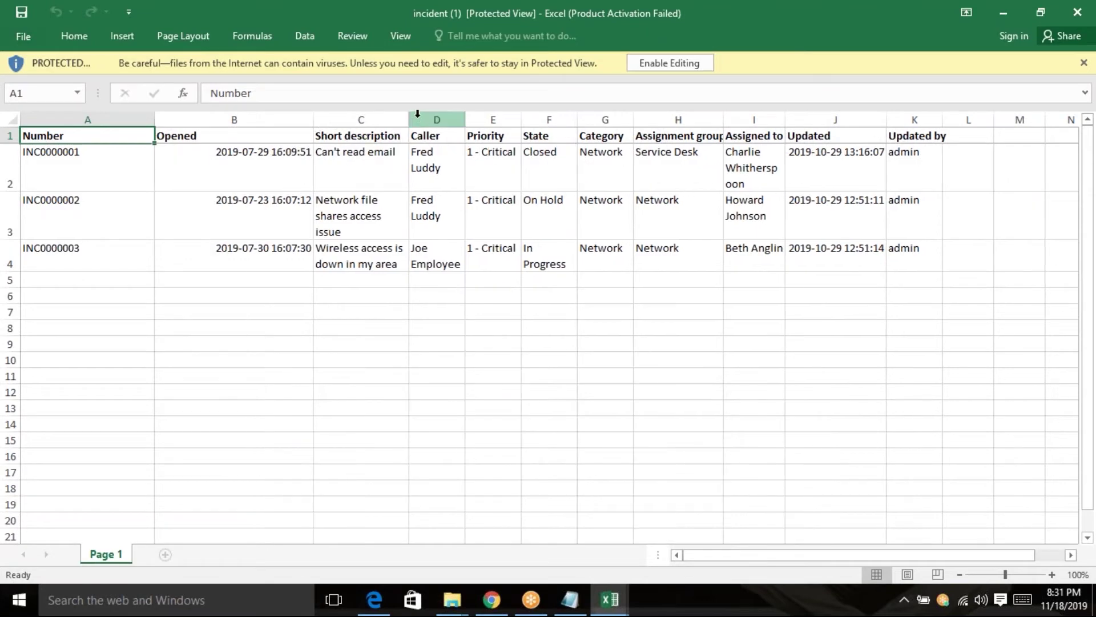
pyautogui.moveTo(408, 118); pyautogui.dragTo(497, 120)
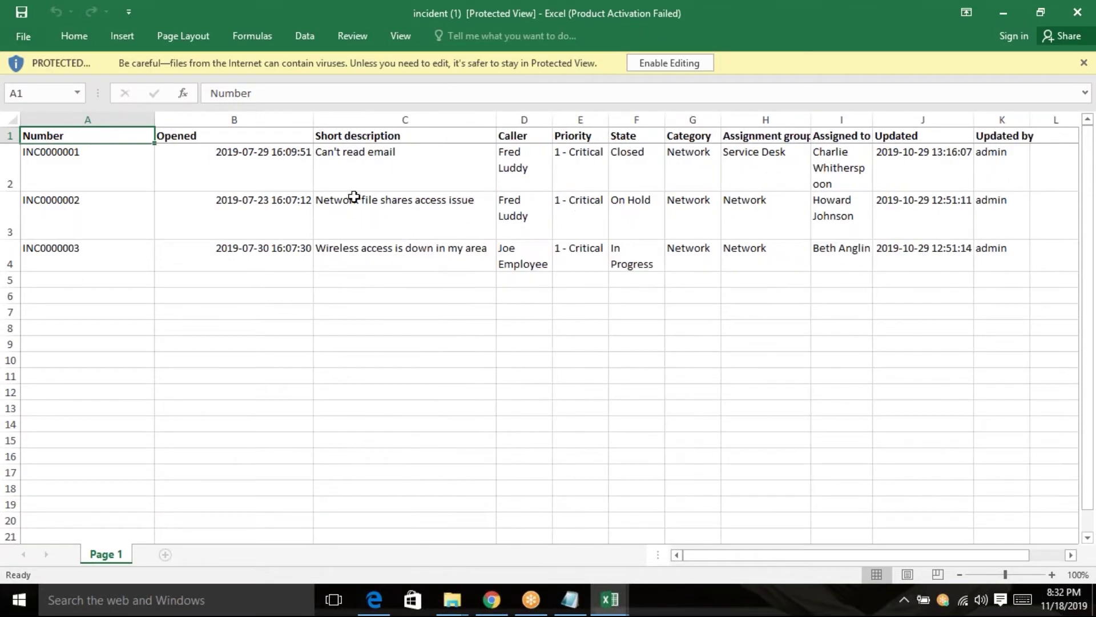
pyautogui.click(13, 117)
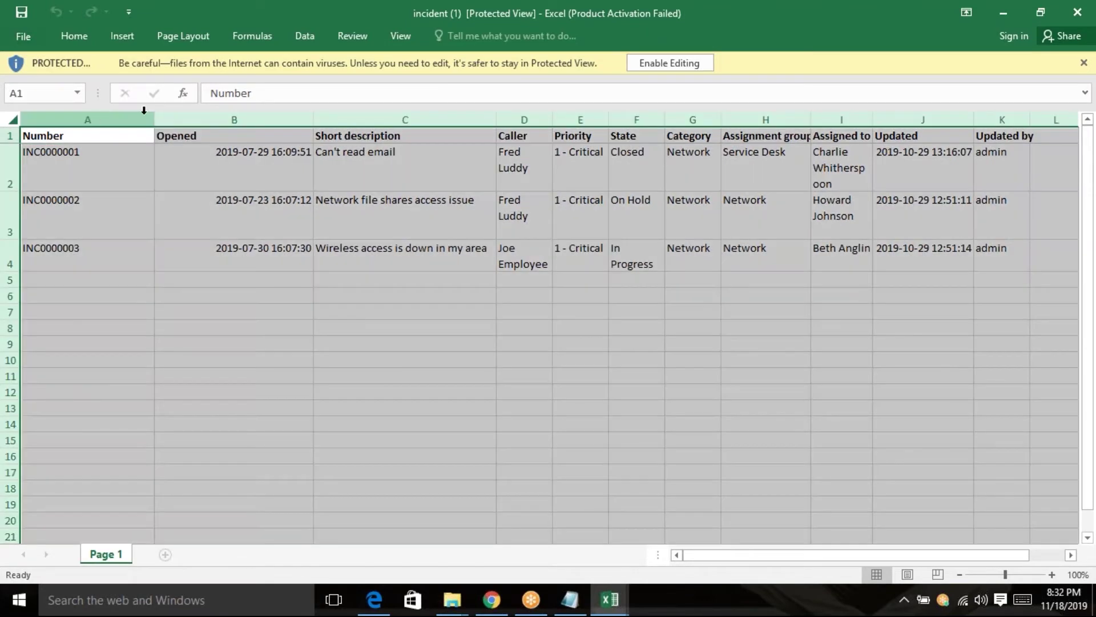
# Step: Enable editing of the workbook and apply All Borders to the entire sheet
pyautogui.click(680, 63)
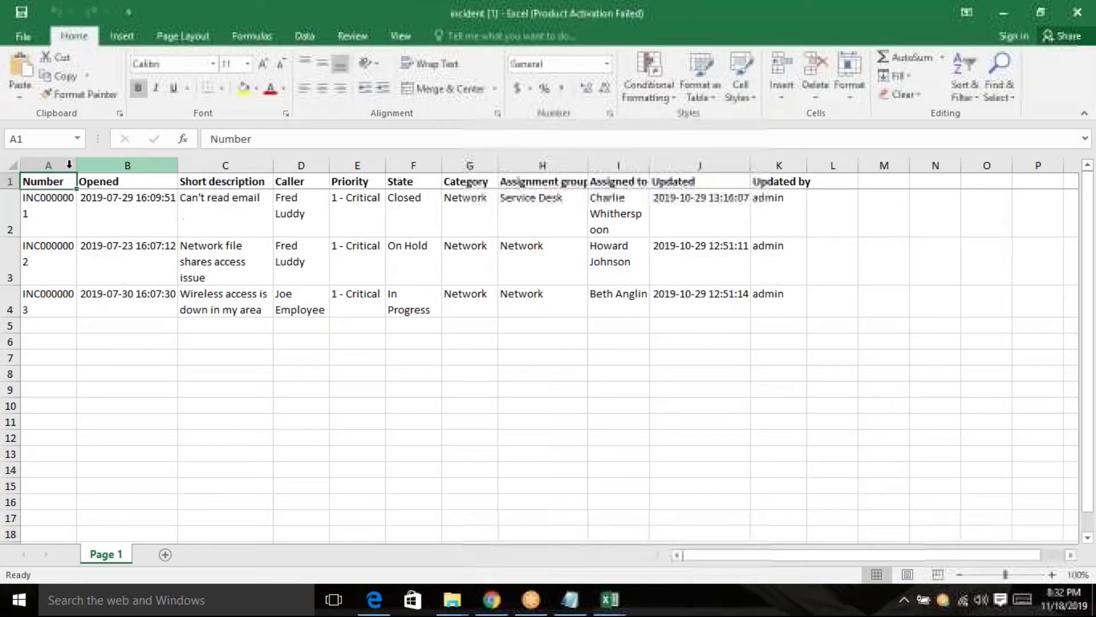
pyautogui.click(13, 165)
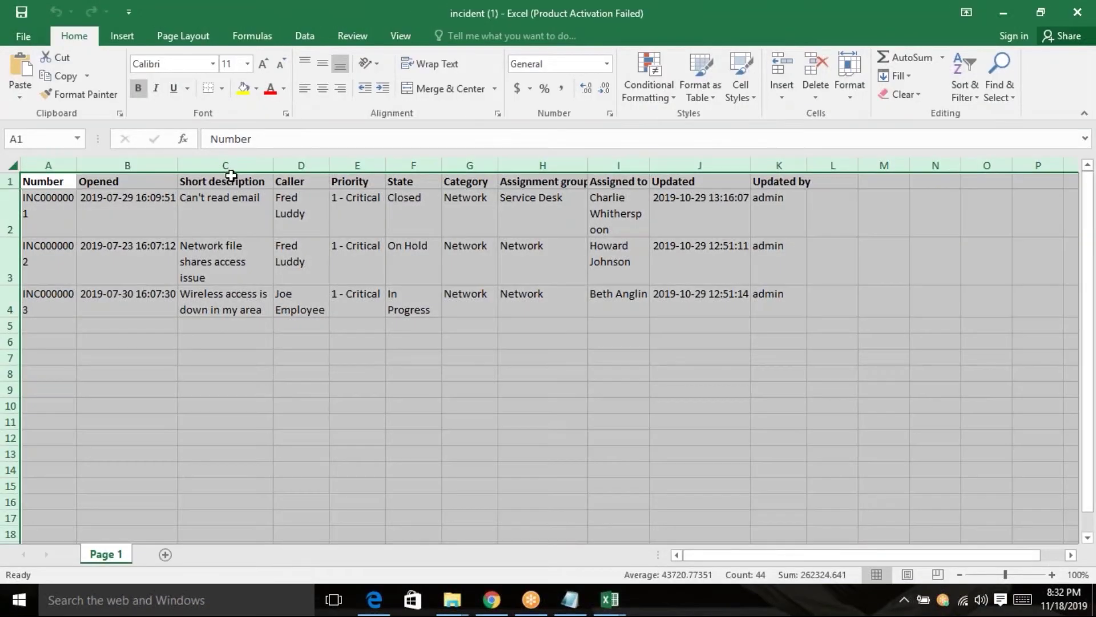
pyautogui.click(248, 64)
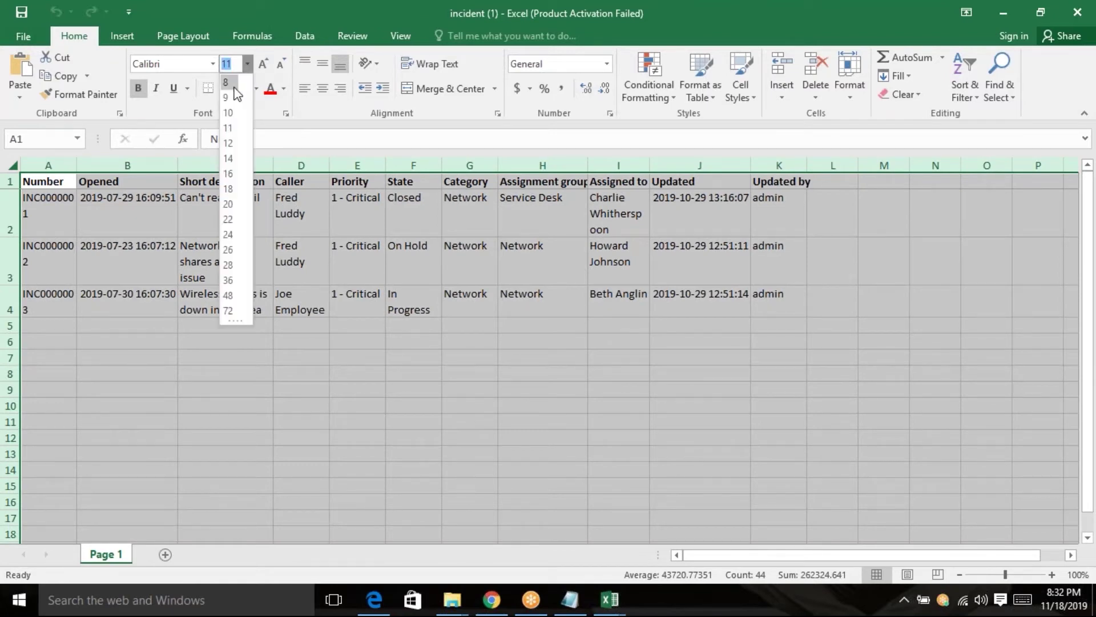
pyautogui.click(216, 94)
pyautogui.click(223, 90)
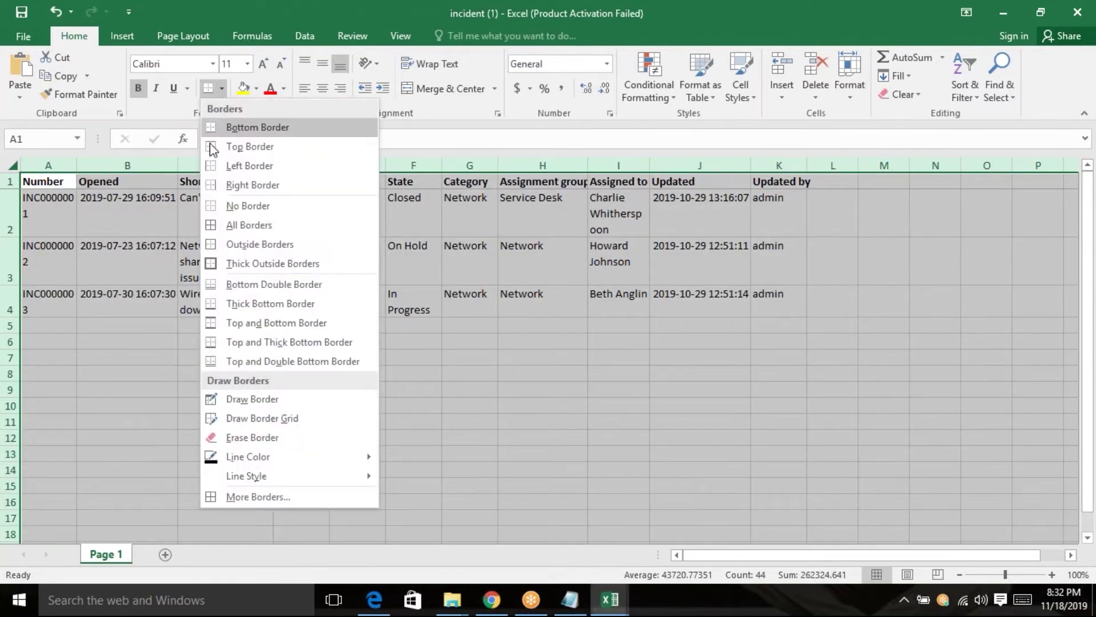
pyautogui.click(225, 225)
pyautogui.click(286, 354)
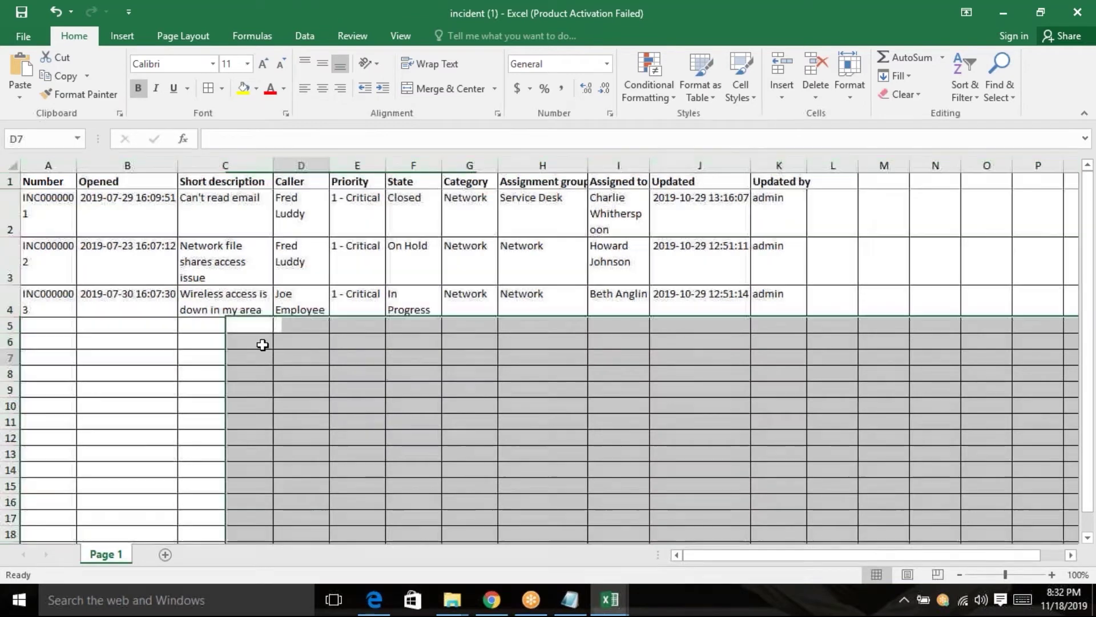
# Step: Fill the header row of the incident sheet with yellow
pyautogui.click(10, 181)
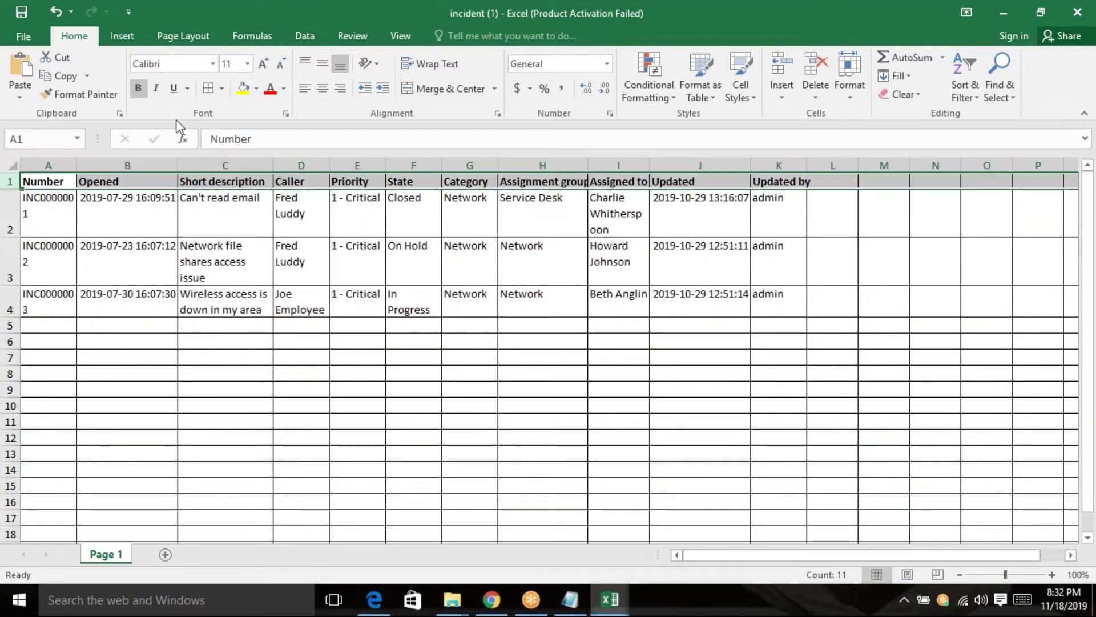
pyautogui.click(244, 88)
pyautogui.click(413, 341)
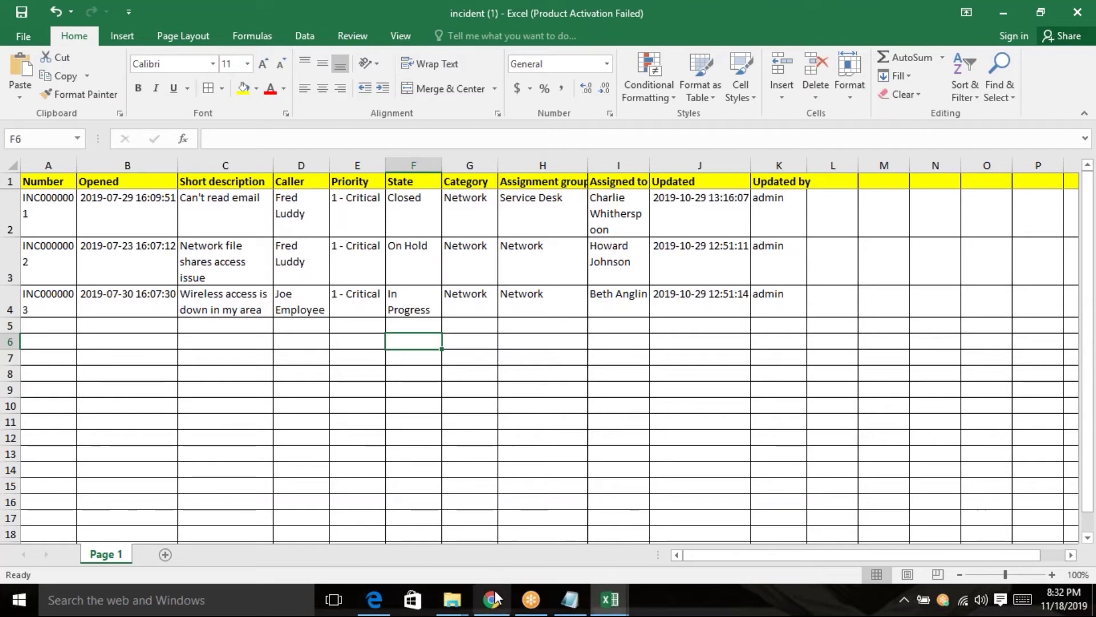
# Step: Switch back to Chrome and clear the Priority and Category filters to list all incidents
pyautogui.moveTo(491, 597)
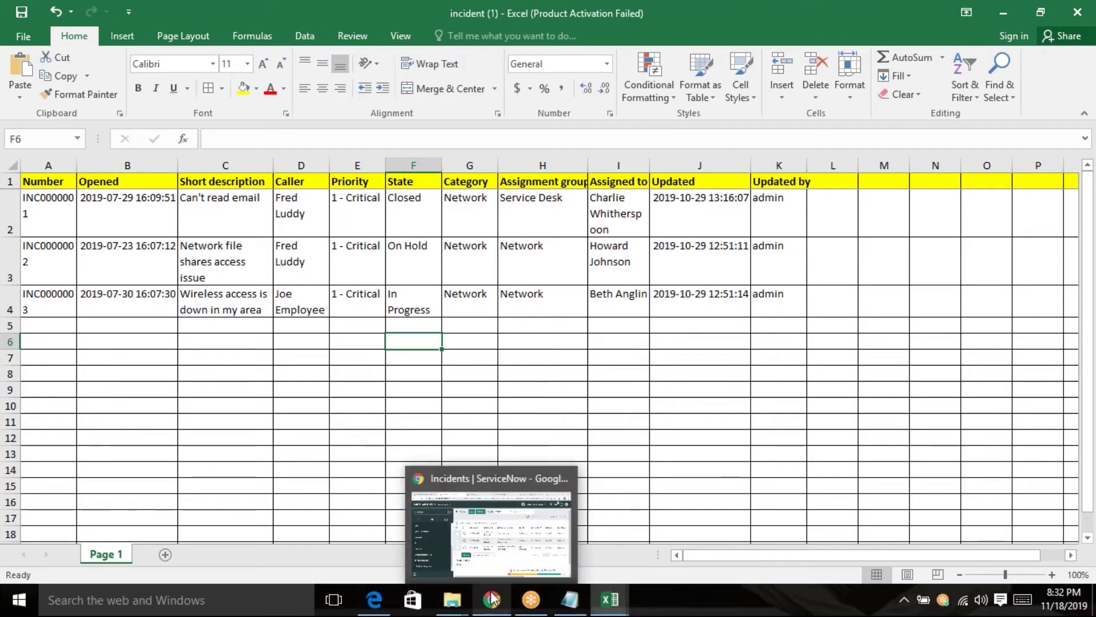
pyautogui.click(491, 597)
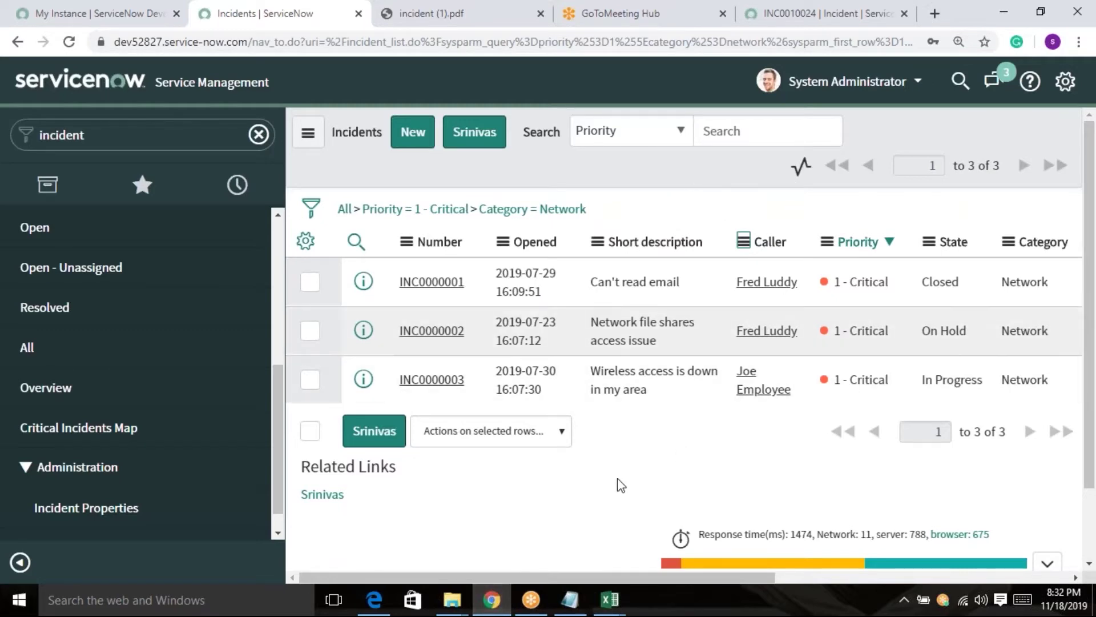
pyautogui.click(343, 209)
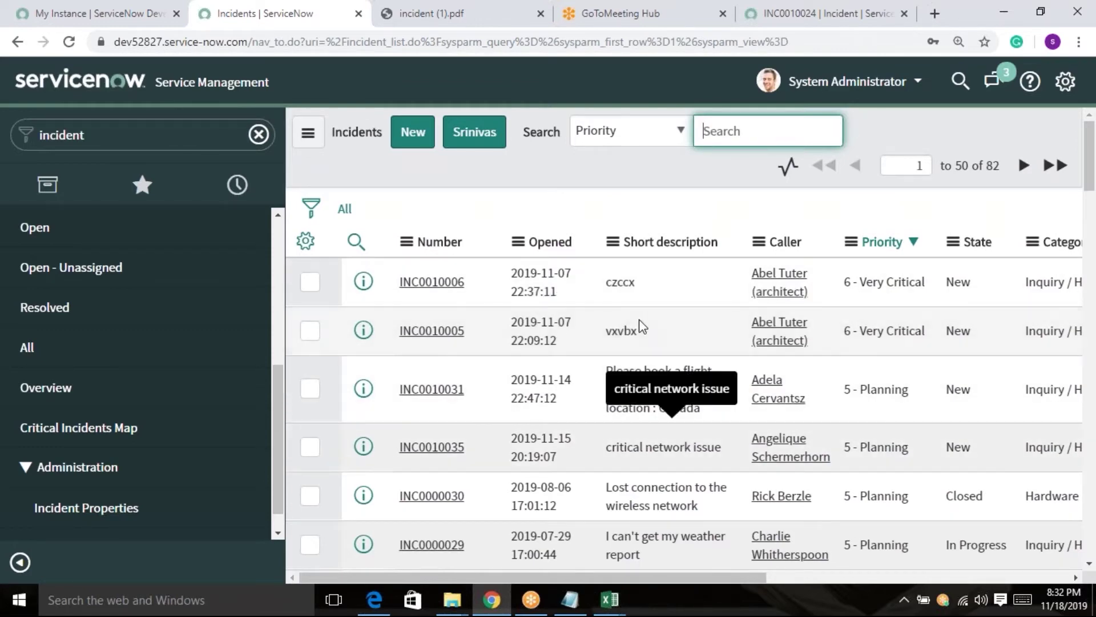
# Step: Examine the column options for Short description and Opened, including the export formats and the Update Selected and Update All commands
pyautogui.rightClick(618, 246)
pyautogui.moveTo(691, 483)
pyautogui.scroll(-1, 691, 478)
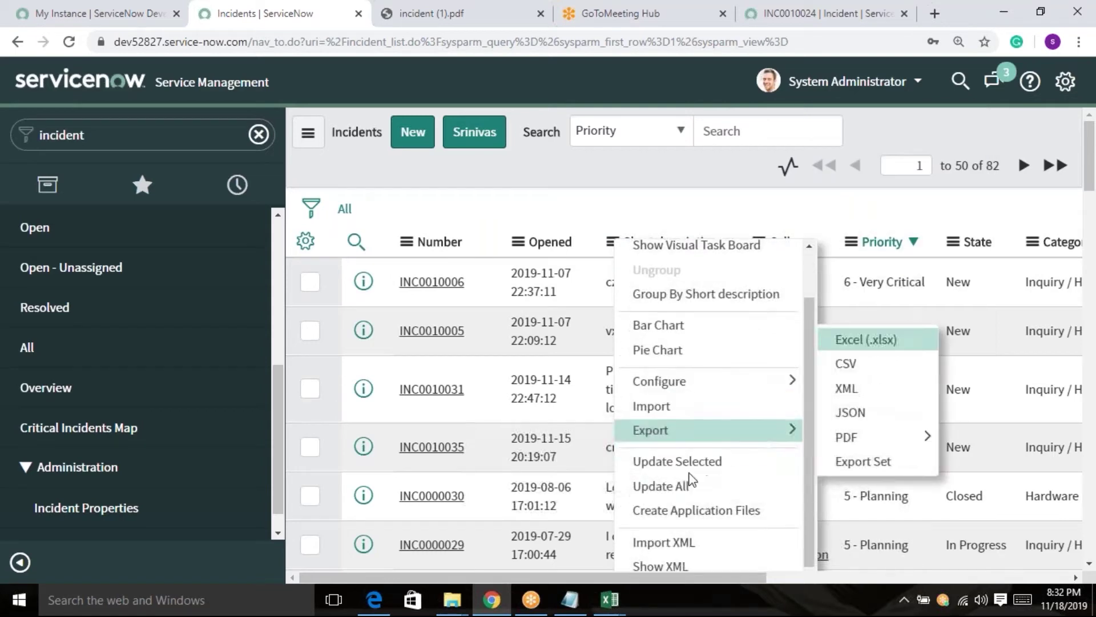
pyautogui.scroll(-3, 694, 482)
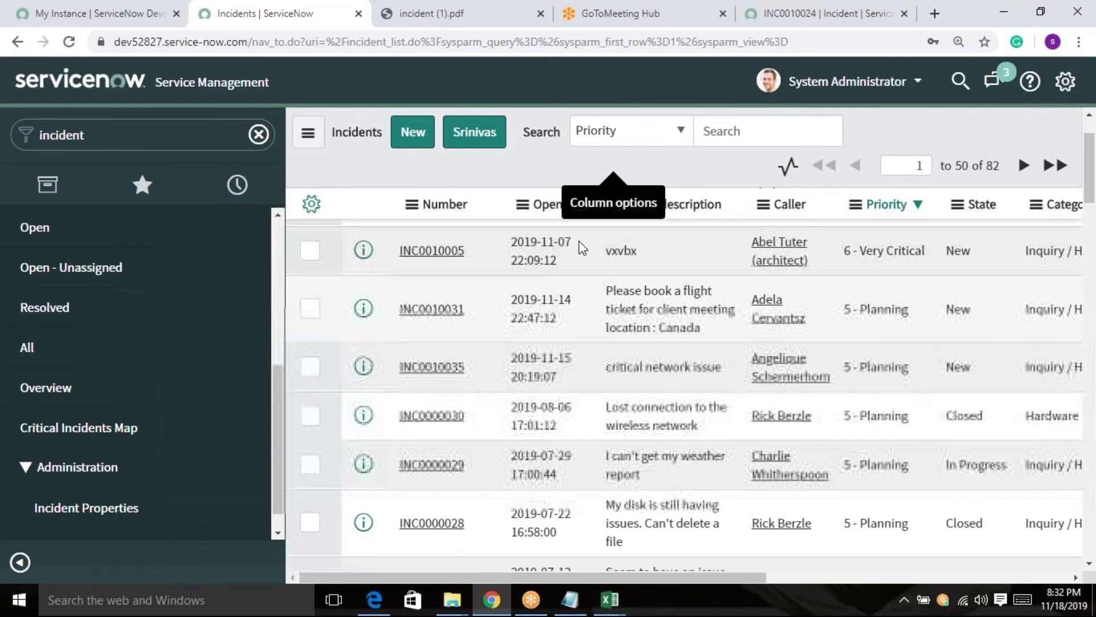
pyautogui.click(522, 205)
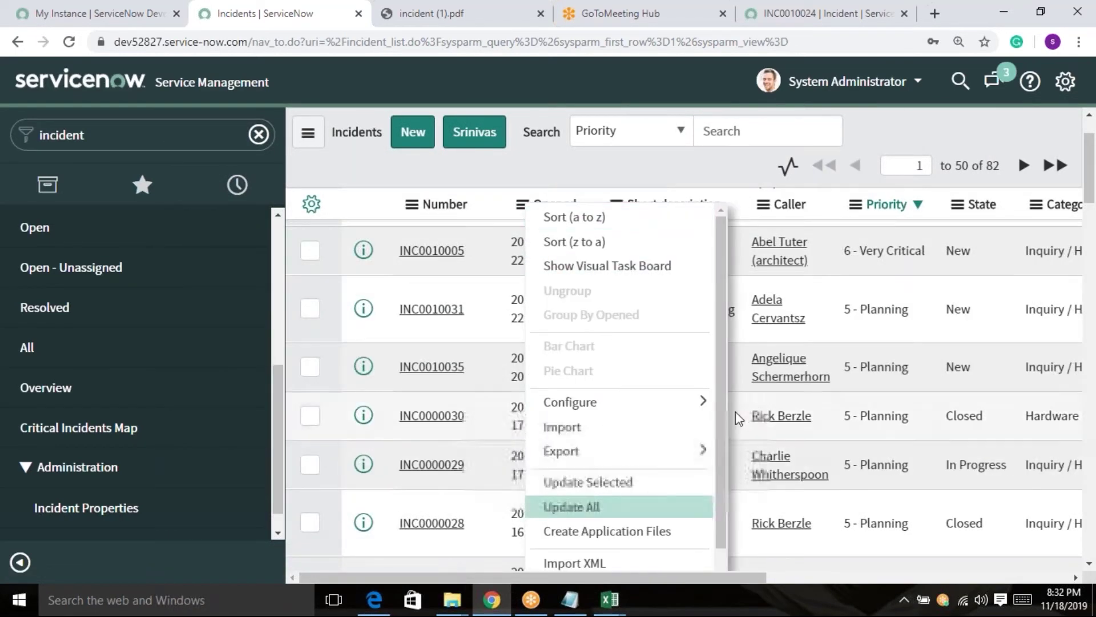
pyautogui.scroll(-1, 717, 379)
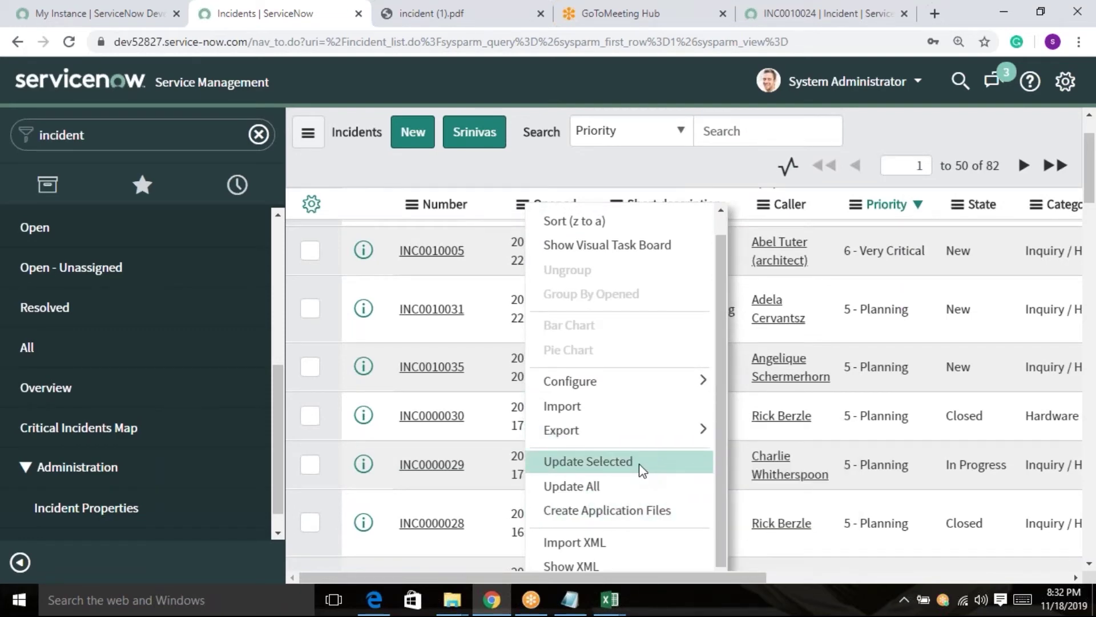
pyautogui.scroll(1, 714, 467)
pyautogui.press('Escape')
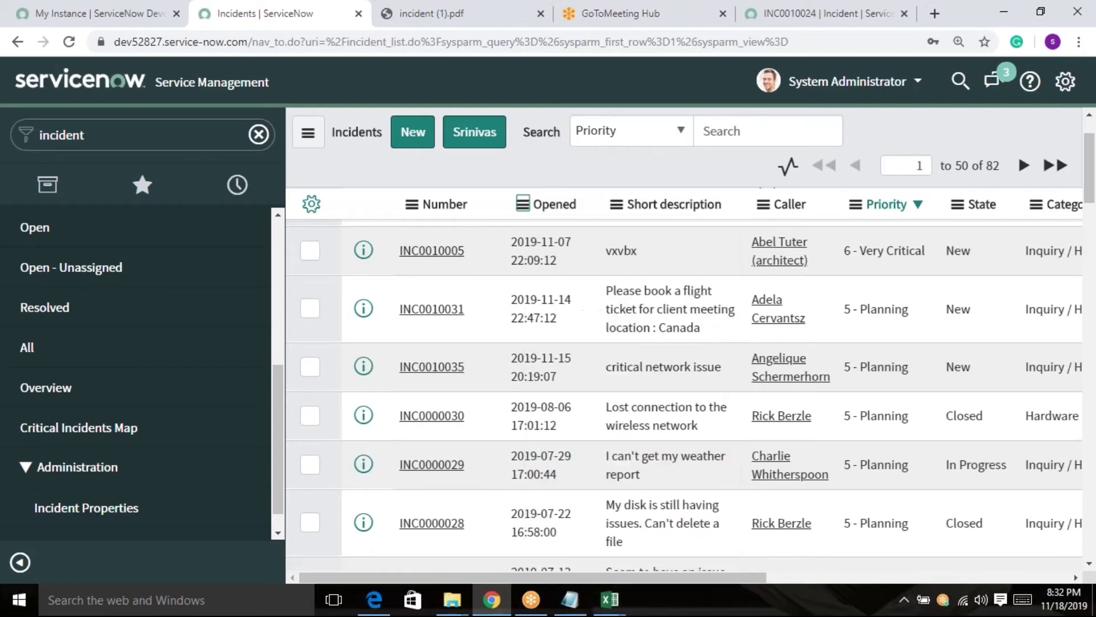
pyautogui.scroll(2, 773, 434)
pyautogui.click(673, 292)
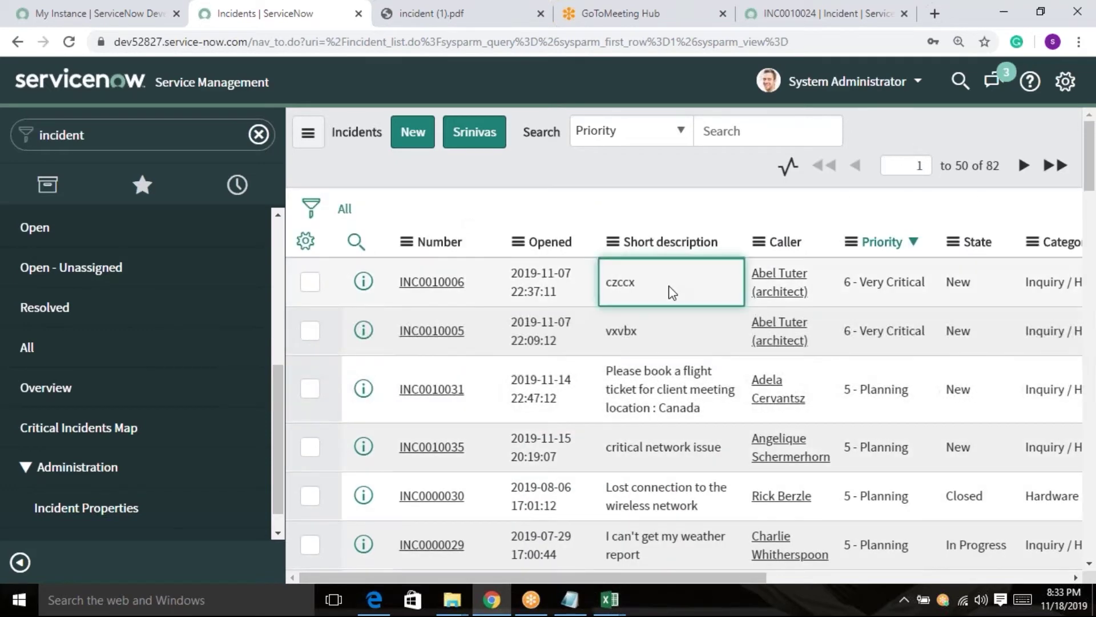
# Step: Change the short description of INC0010006 in the list to "dfwdbfddsvdsvsdvhsdvdsbsb" and save it
pyautogui.doubleClick(673, 293)
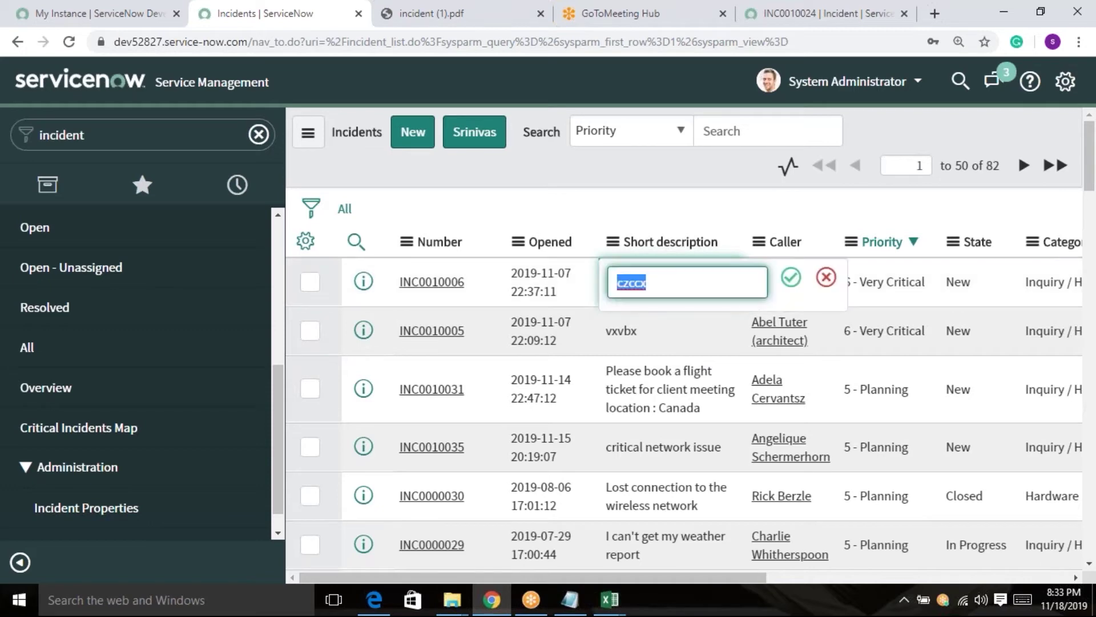
pyautogui.write('dbfddsvdsvsdvhsdvdsbsb')
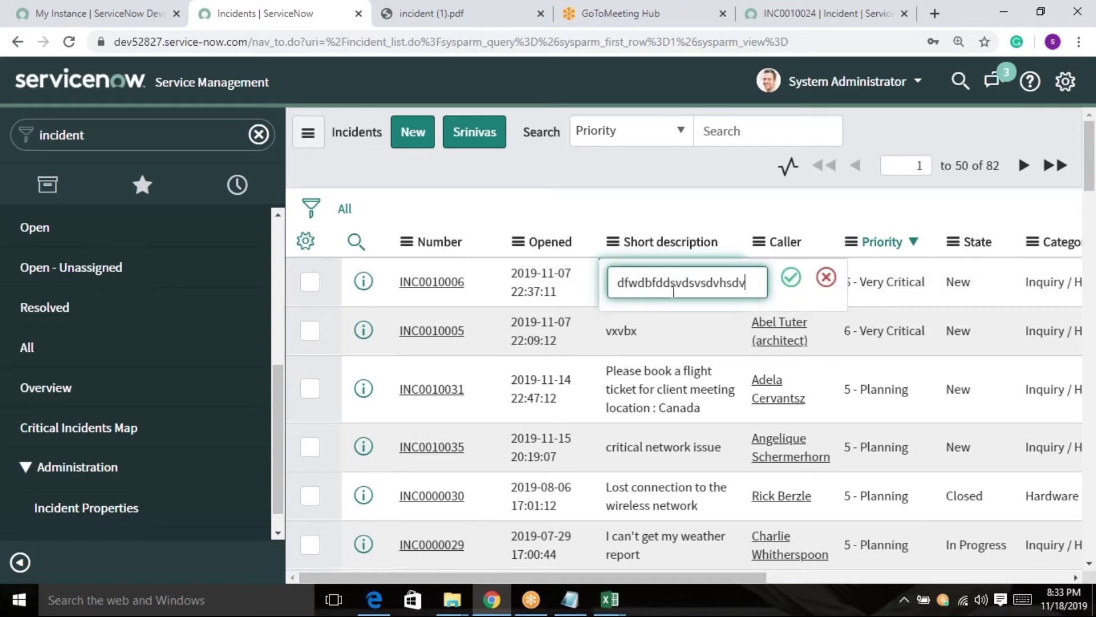
pyautogui.click(791, 277)
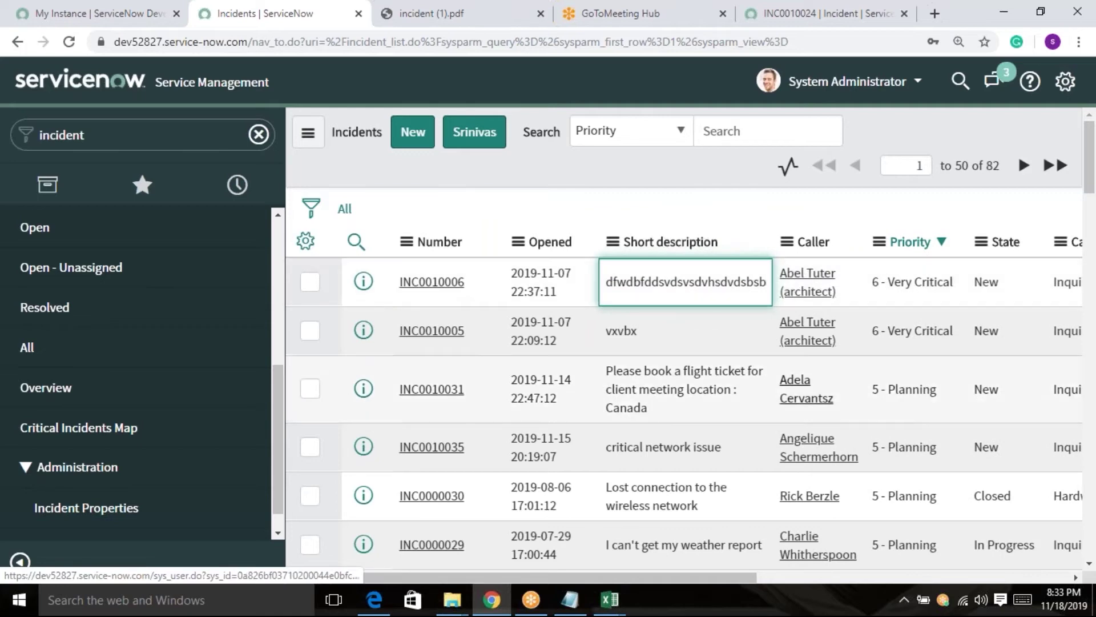
# Step: From the full incident list, set the short description of the first four incidents to "Critical Issue" in one inline edit
pyautogui.press('Down')
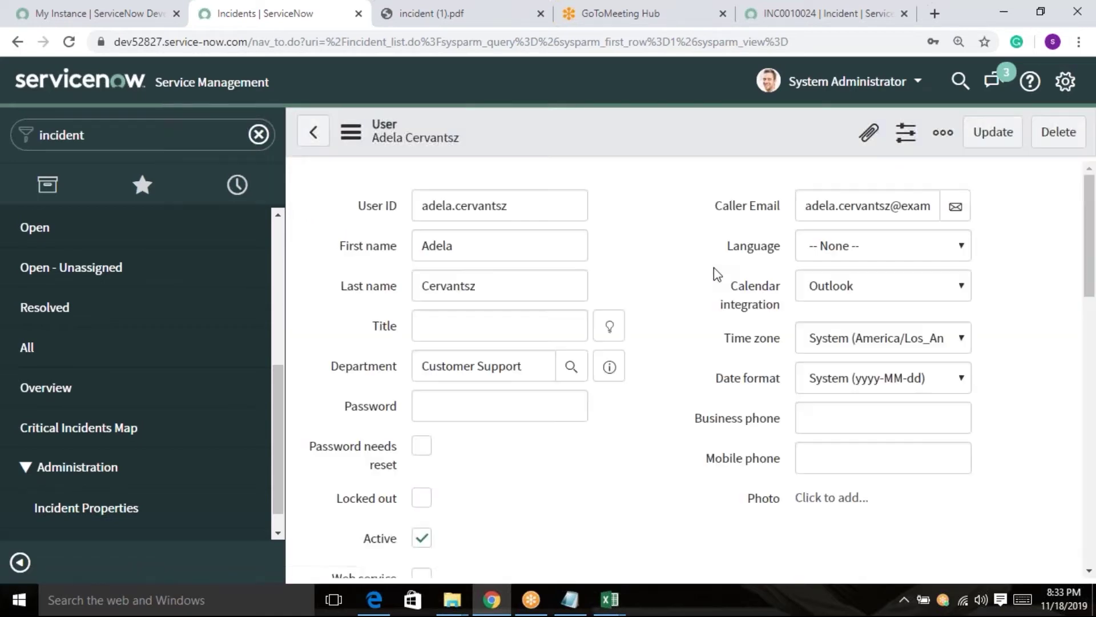
pyautogui.click(33, 359)
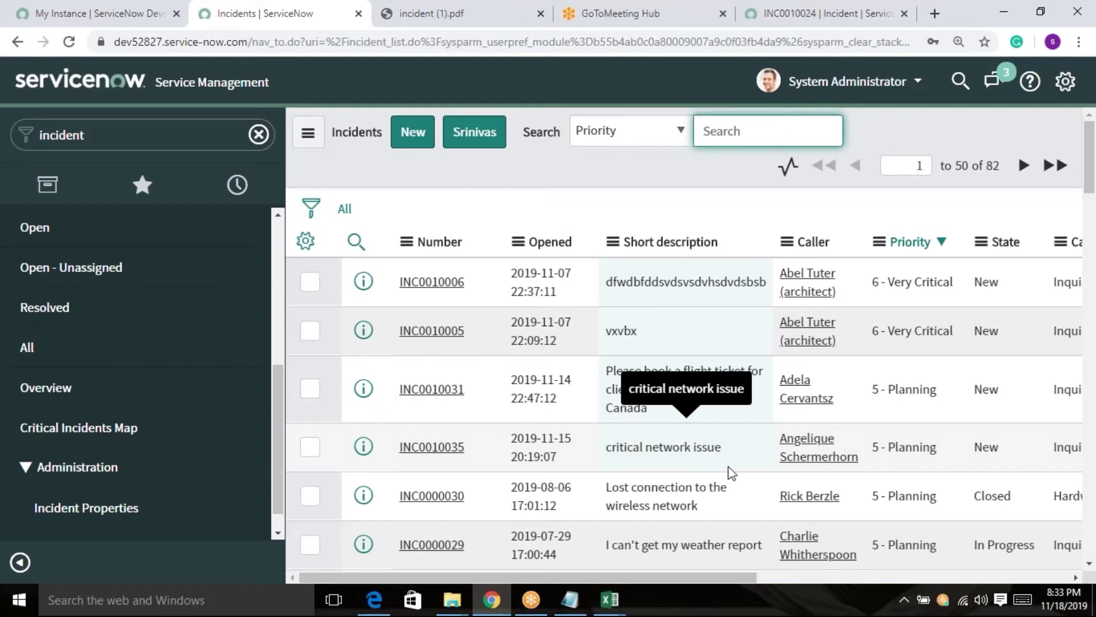
pyautogui.doubleClick(662, 296)
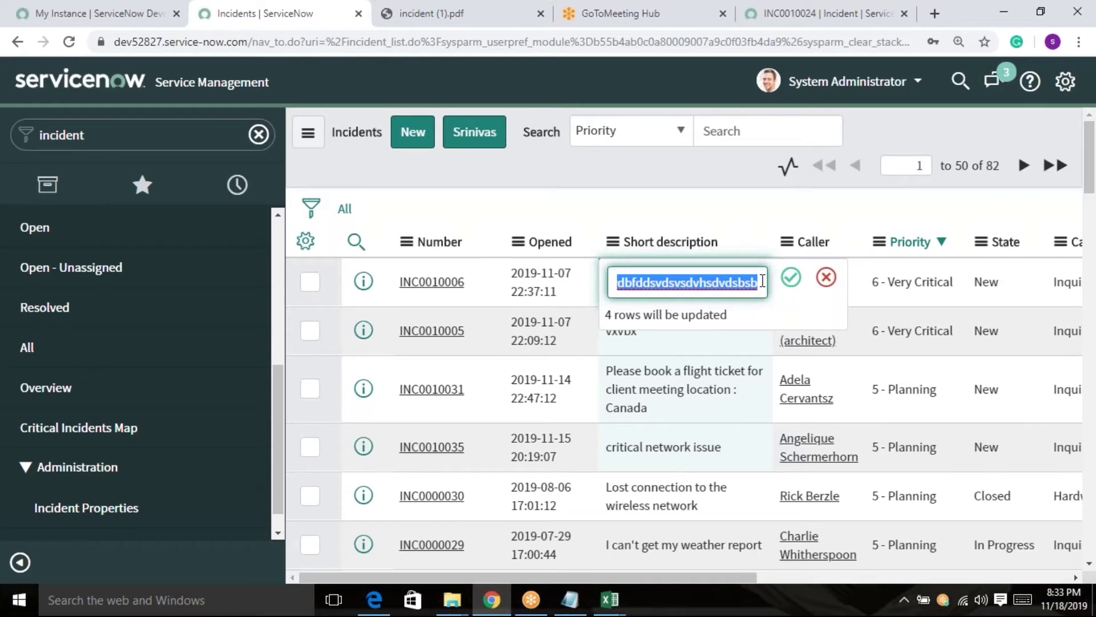
pyautogui.write('Cr')
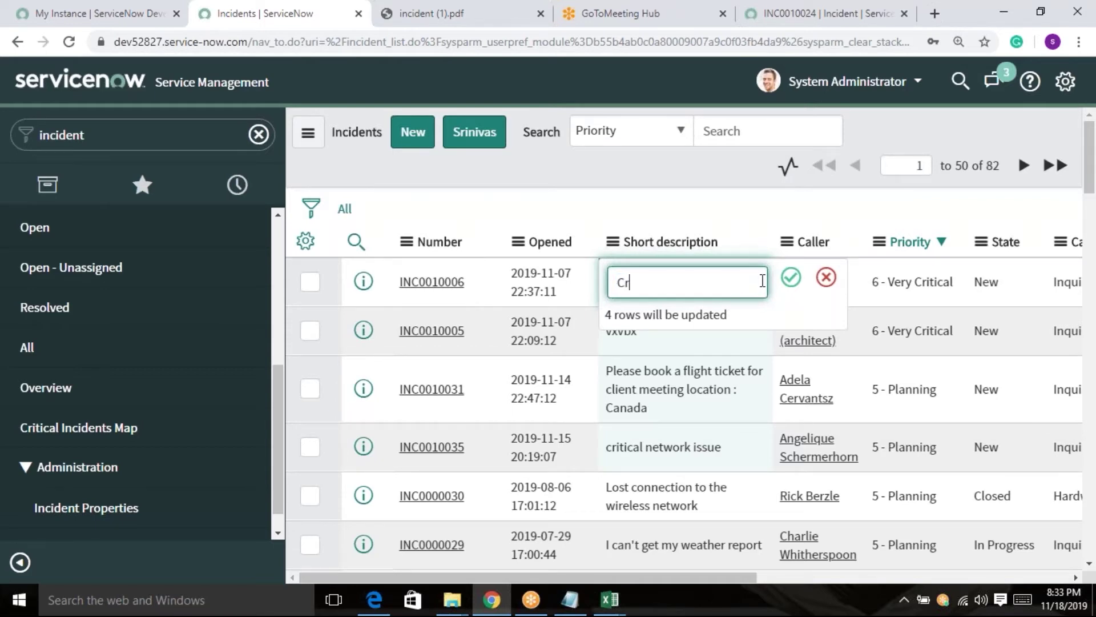
pyautogui.write('itical Issue')
pyautogui.click(791, 278)
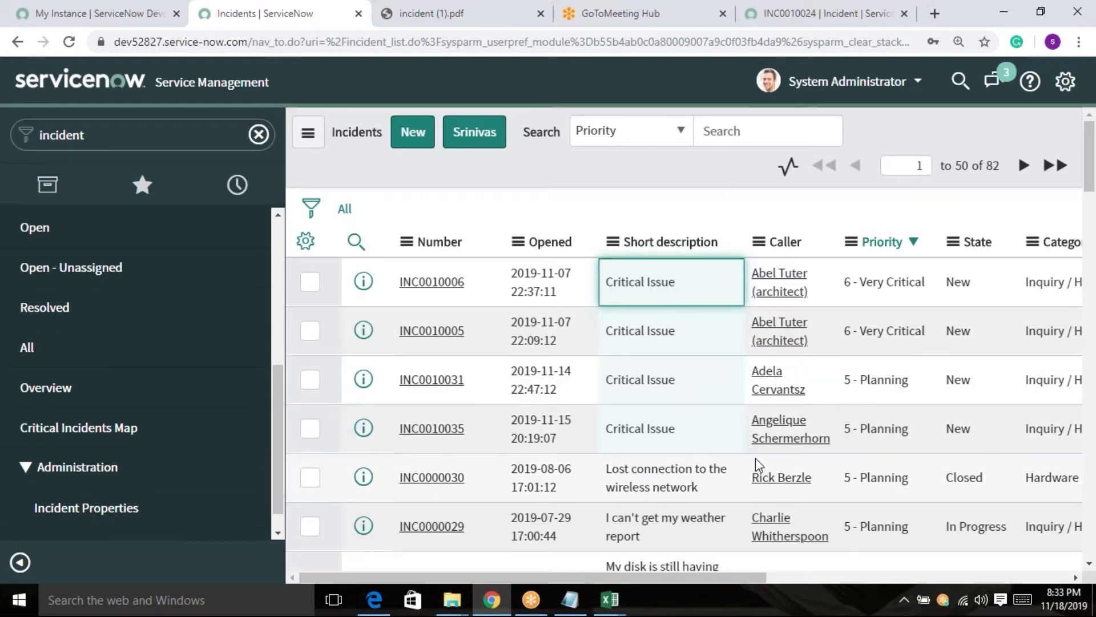
# Step: Select incident INC0010005 and open the Update Selected form for it
pyautogui.click(612, 243)
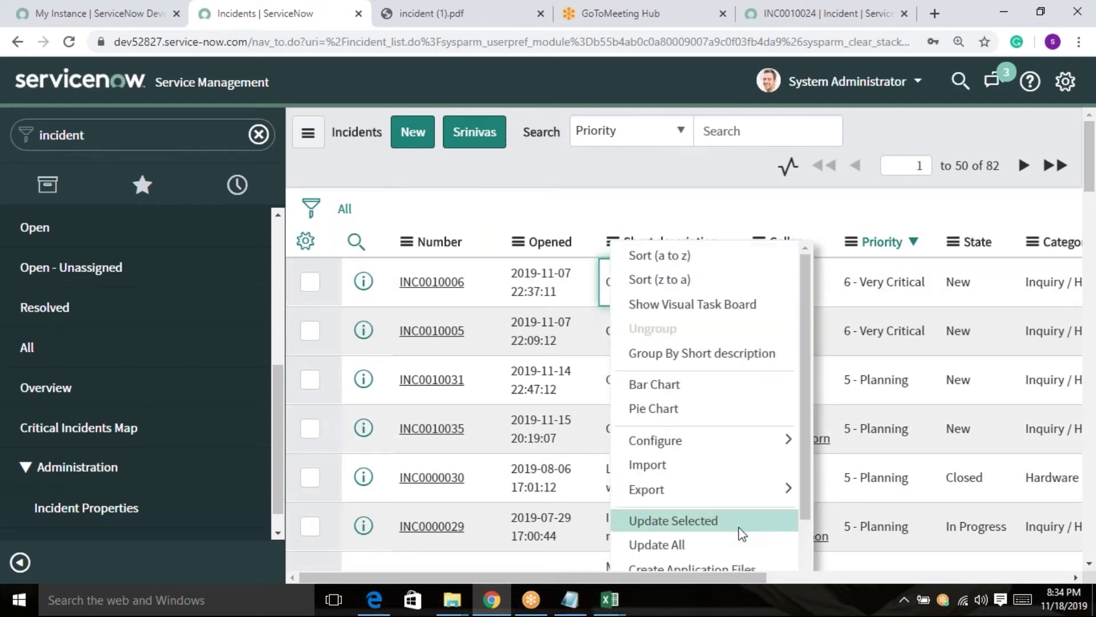
pyautogui.click(612, 240)
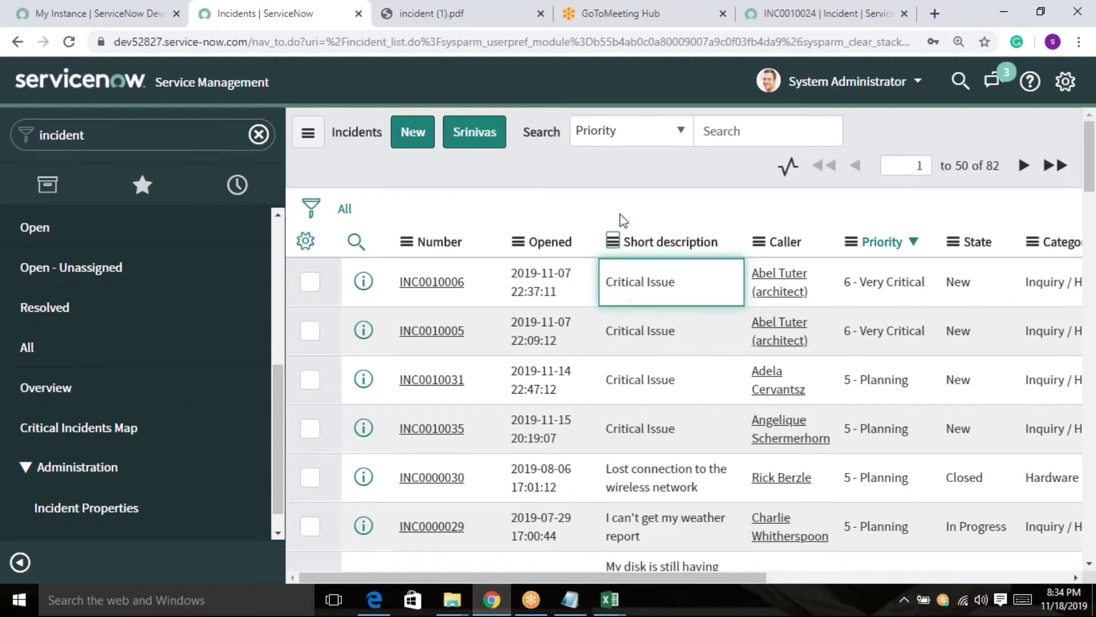
pyautogui.click(311, 331)
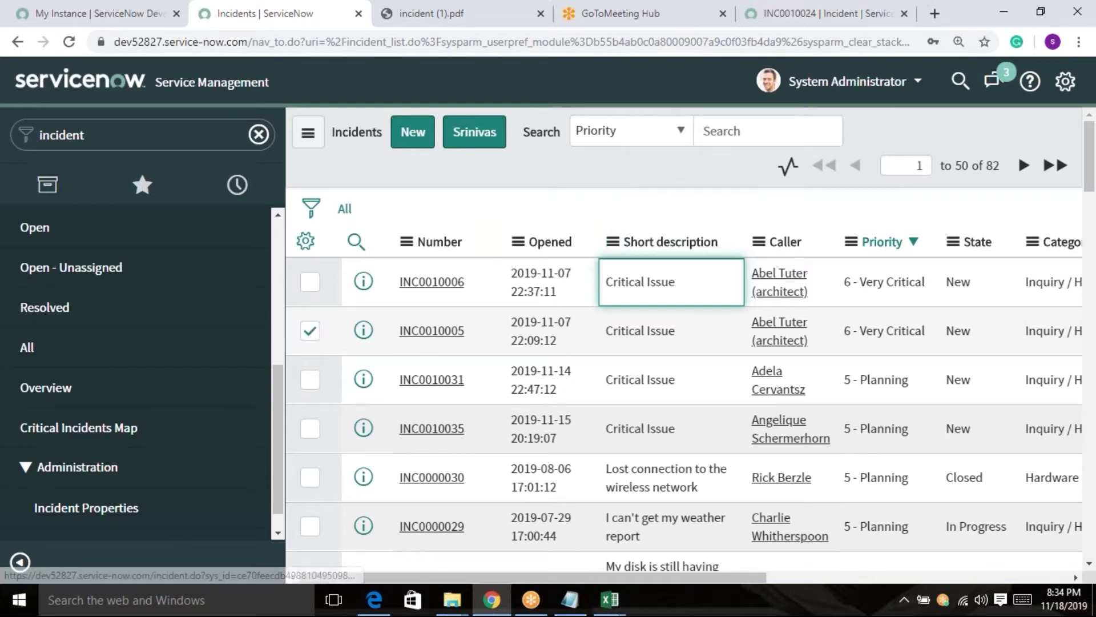
pyautogui.rightClick(619, 240)
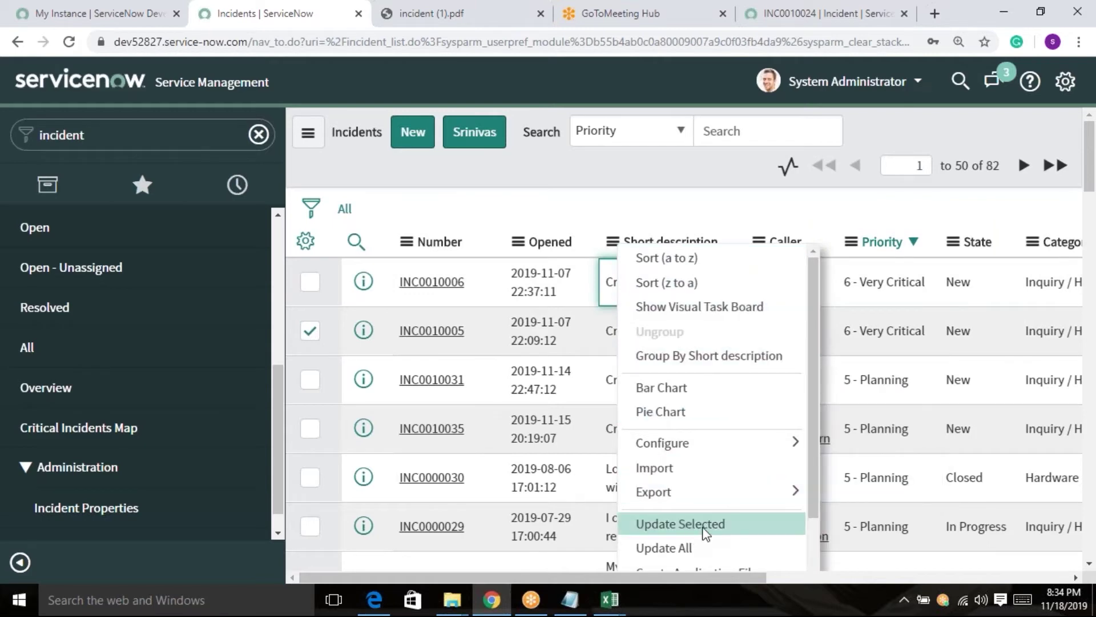
pyautogui.click(681, 524)
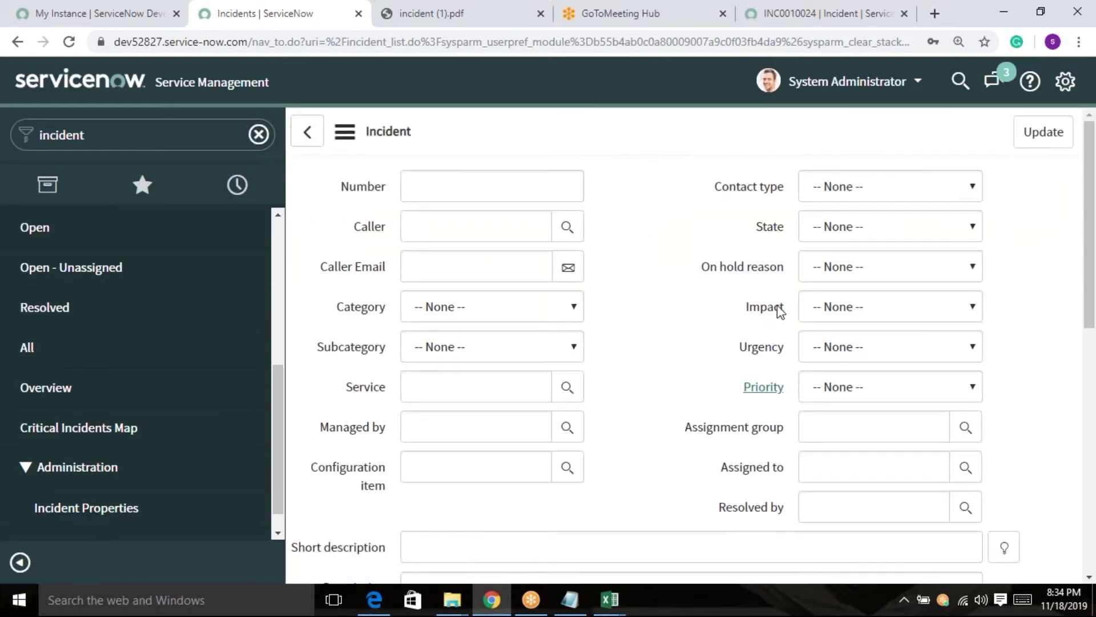
# Step: Set Impact to 1 - High, Urgency to 1 - High, Priority to 1 - Critical and State to In Progress
pyautogui.click(862, 312)
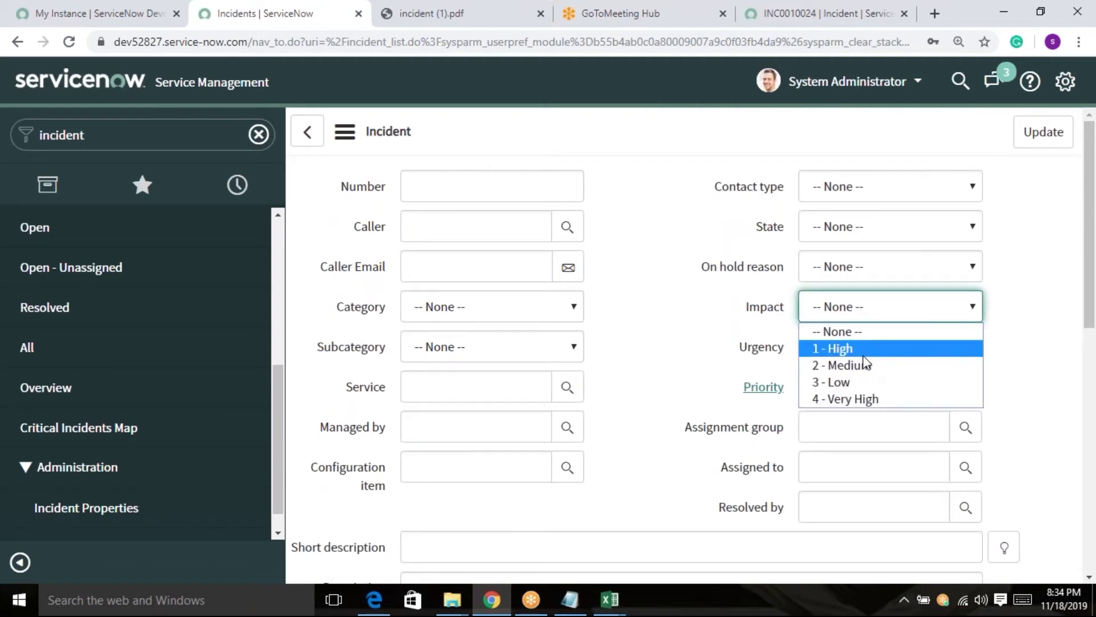
pyautogui.click(908, 353)
pyautogui.click(909, 360)
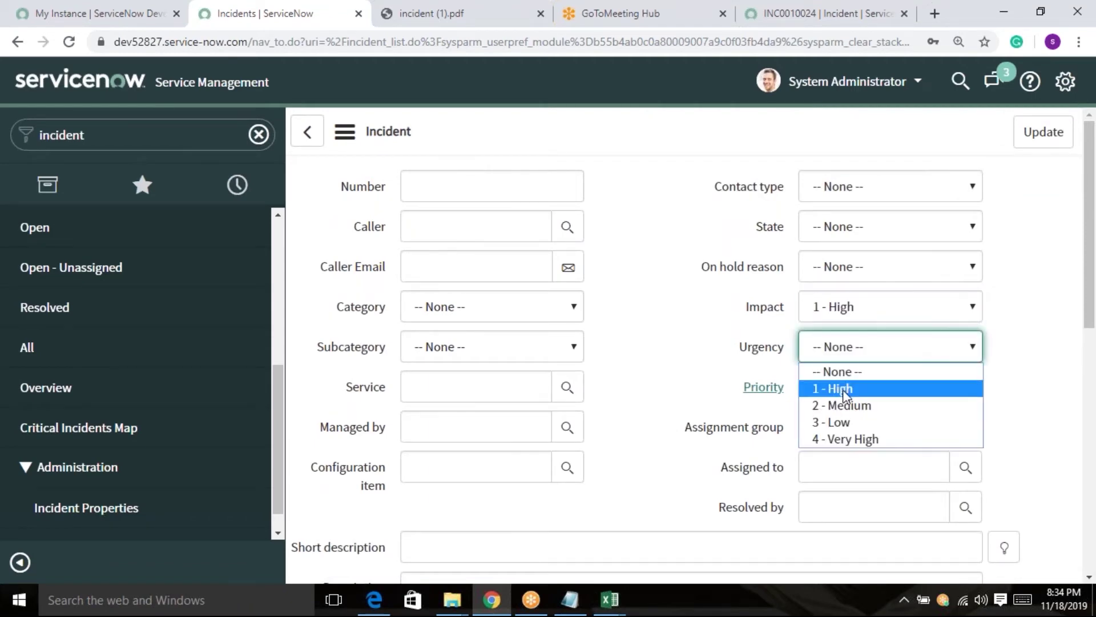
pyautogui.click(843, 389)
pyautogui.click(872, 394)
pyautogui.click(838, 429)
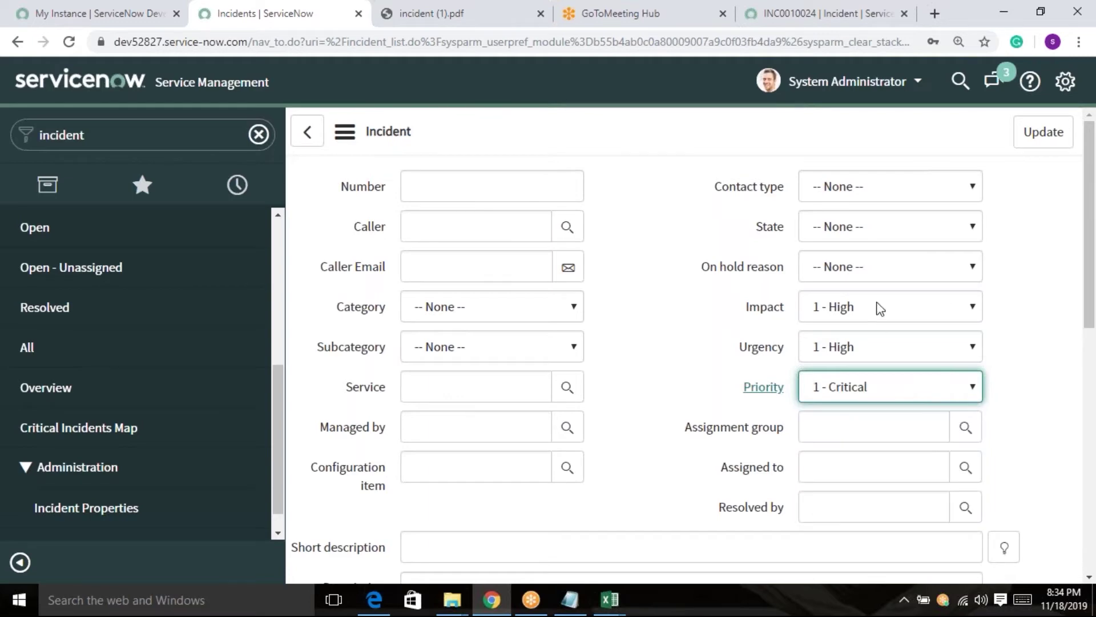
pyautogui.click(919, 228)
pyautogui.click(872, 285)
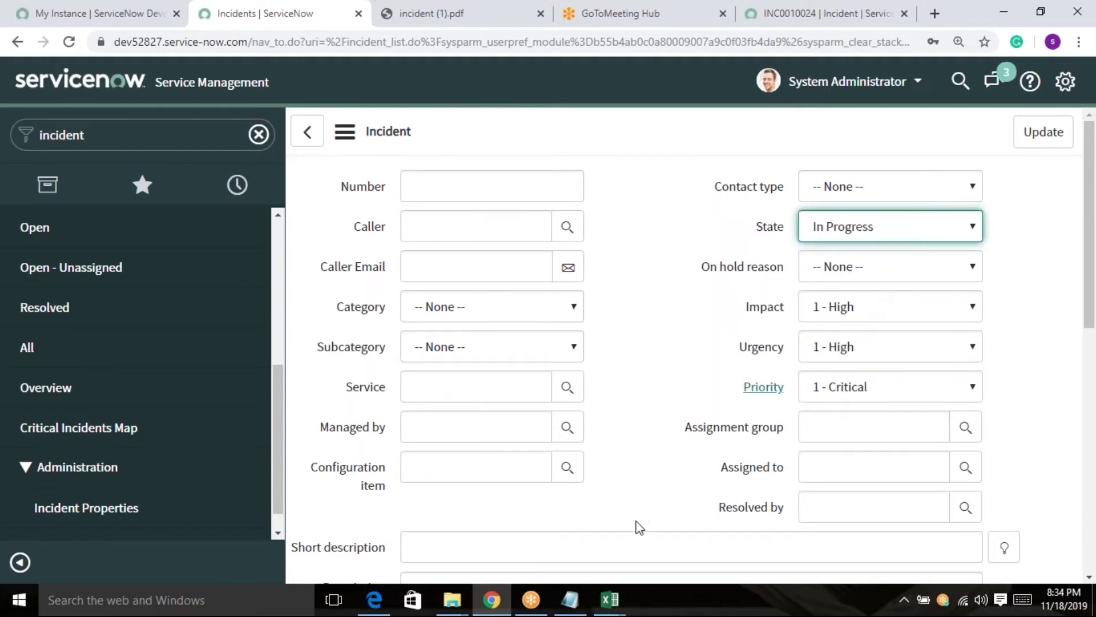
# Step: Enter the short description "Update Selected Record", set Category to Software and Subcategory to Email, and apply the update
pyautogui.click(636, 542)
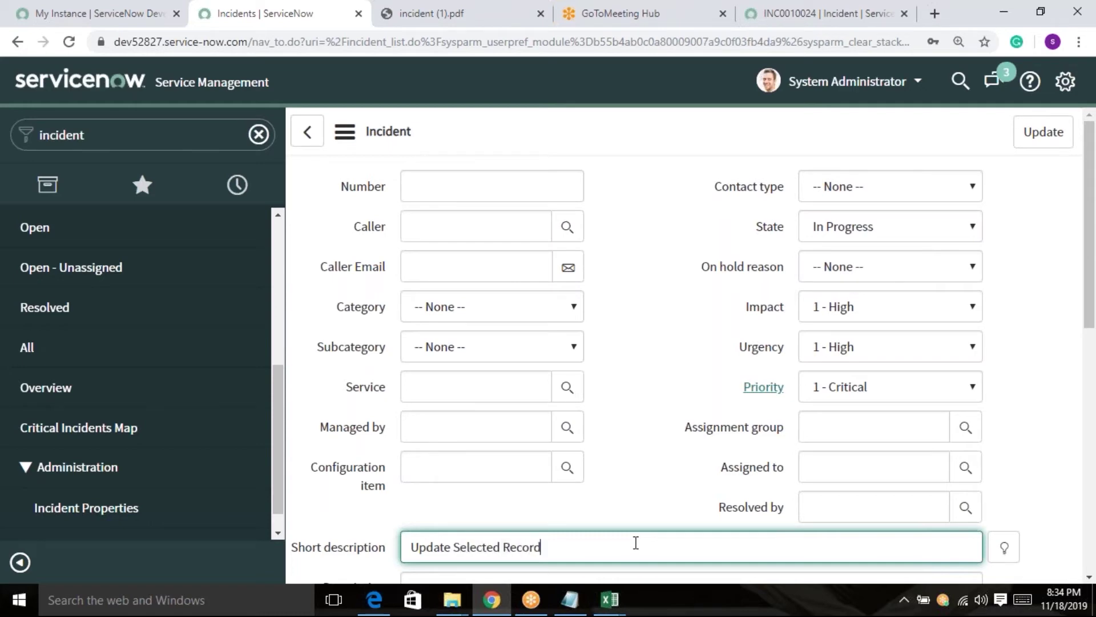
pyautogui.click(716, 350)
pyautogui.click(583, 306)
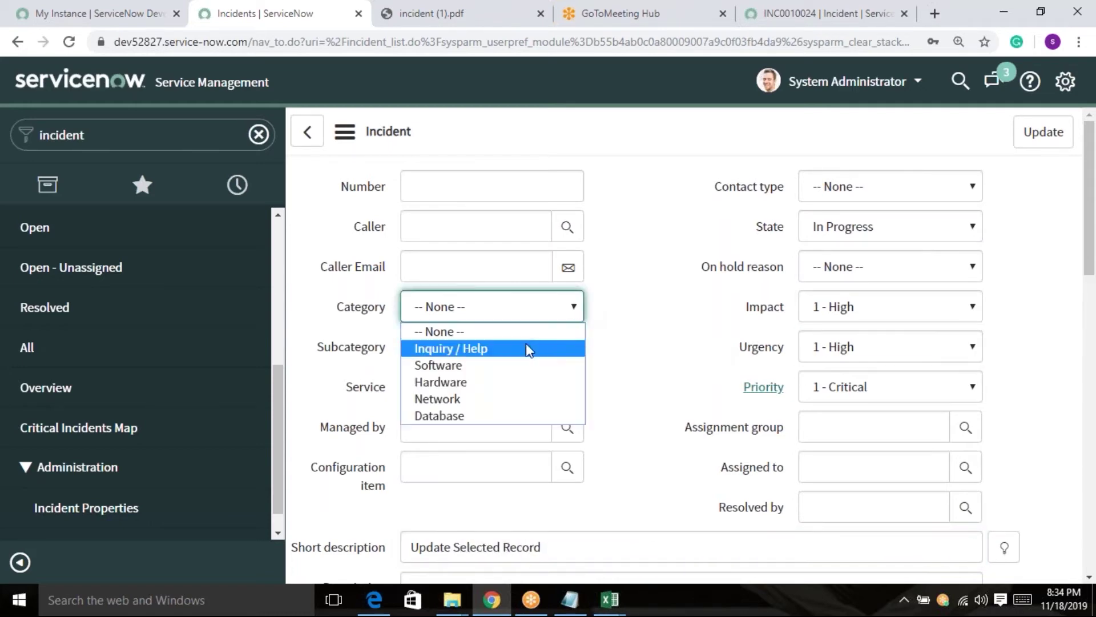
pyautogui.click(526, 349)
pyautogui.click(576, 309)
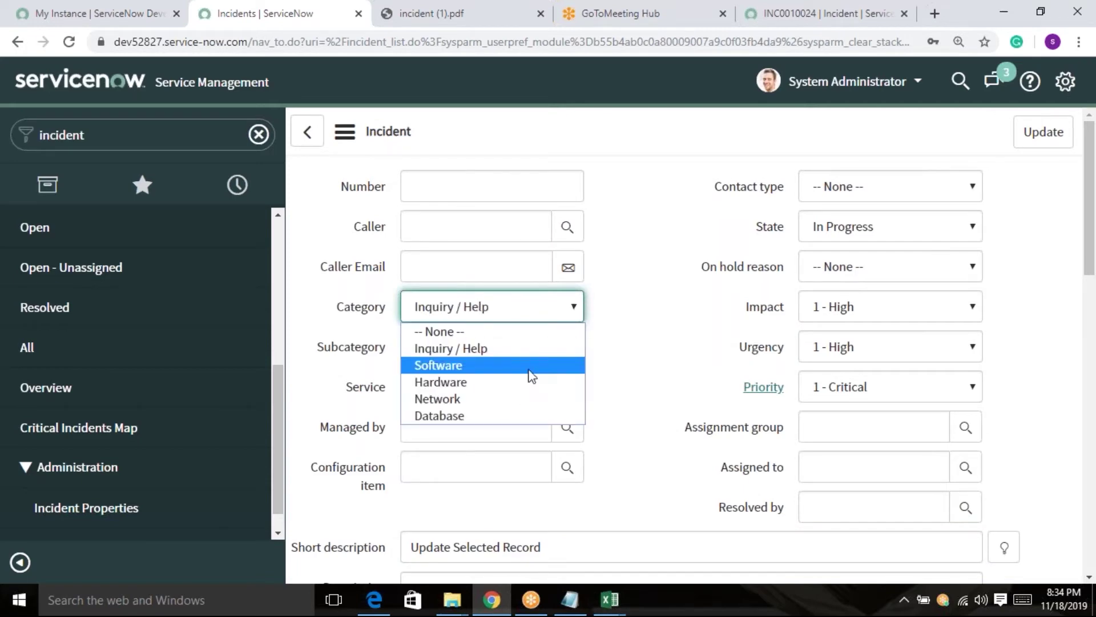
pyautogui.click(529, 366)
pyautogui.click(567, 348)
pyautogui.click(500, 391)
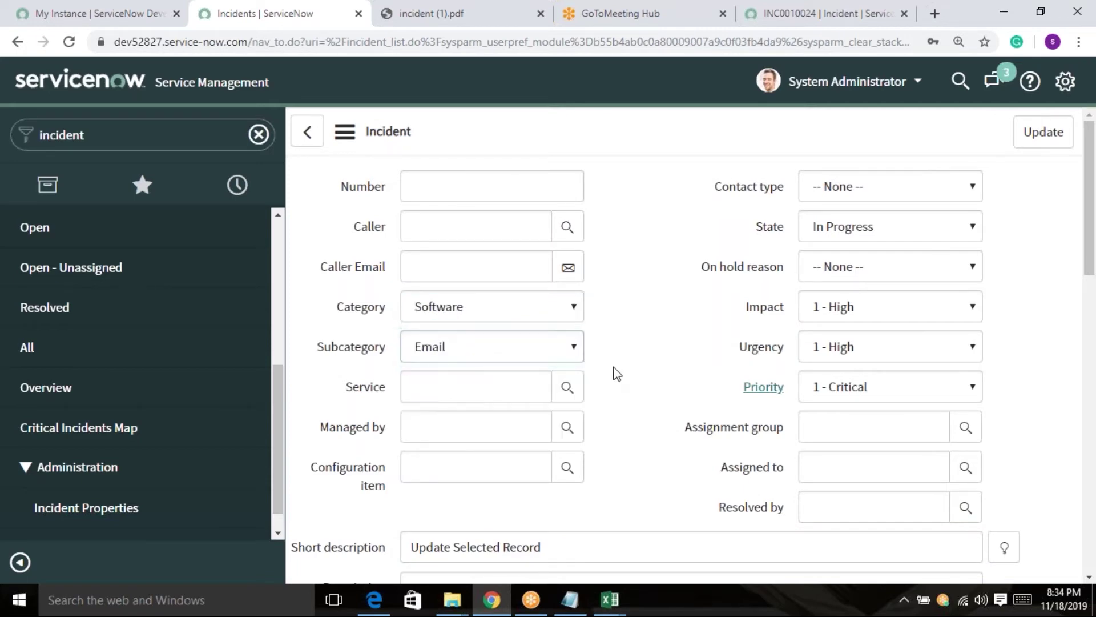
pyautogui.click(1040, 134)
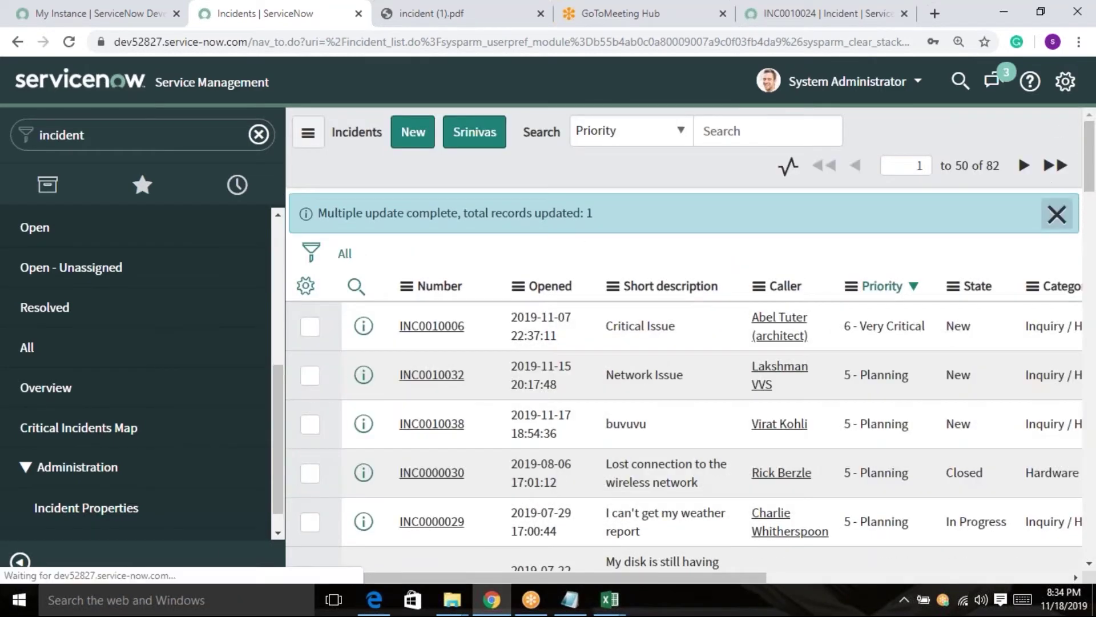
pyautogui.click(1056, 213)
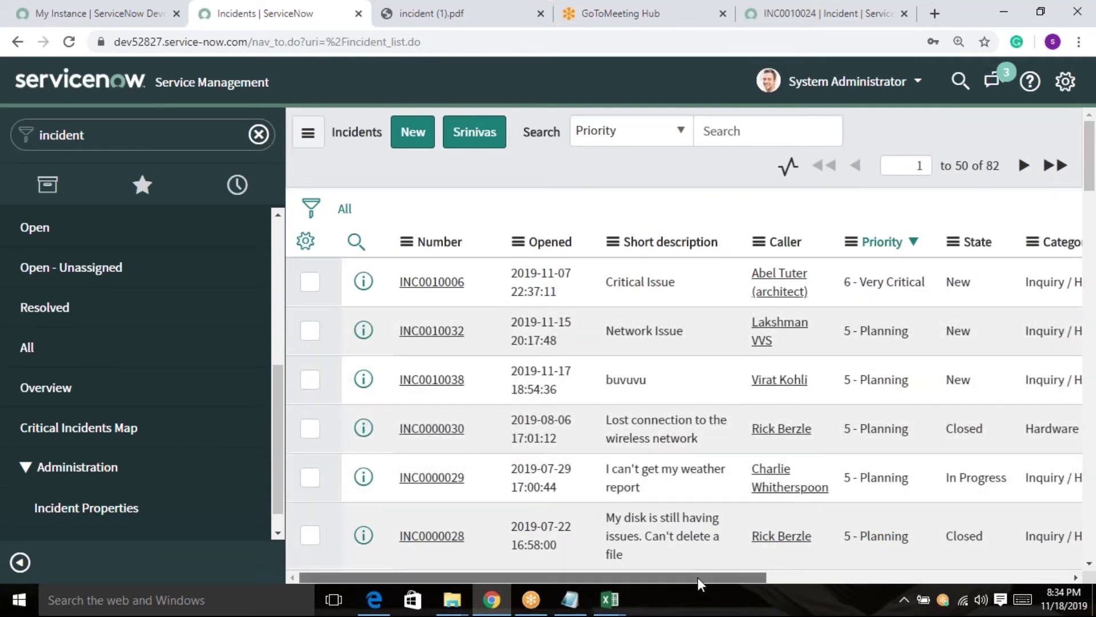
# Step: Sort the incident list by Updated in descending order
pyautogui.moveTo(698, 577); pyautogui.dragTo(1002, 566)
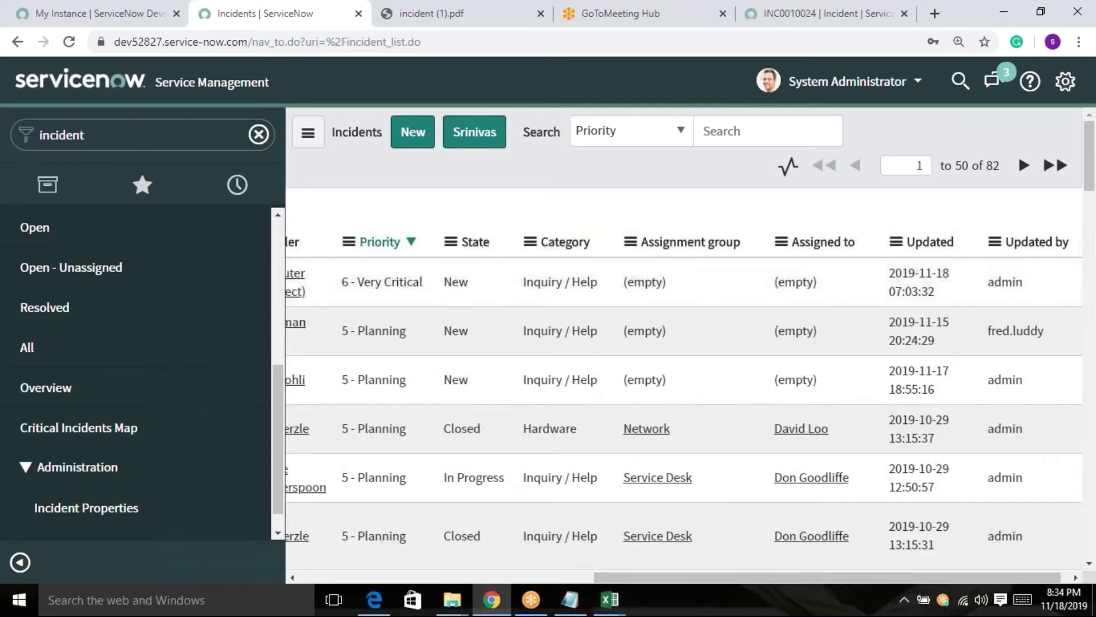
pyautogui.click(945, 250)
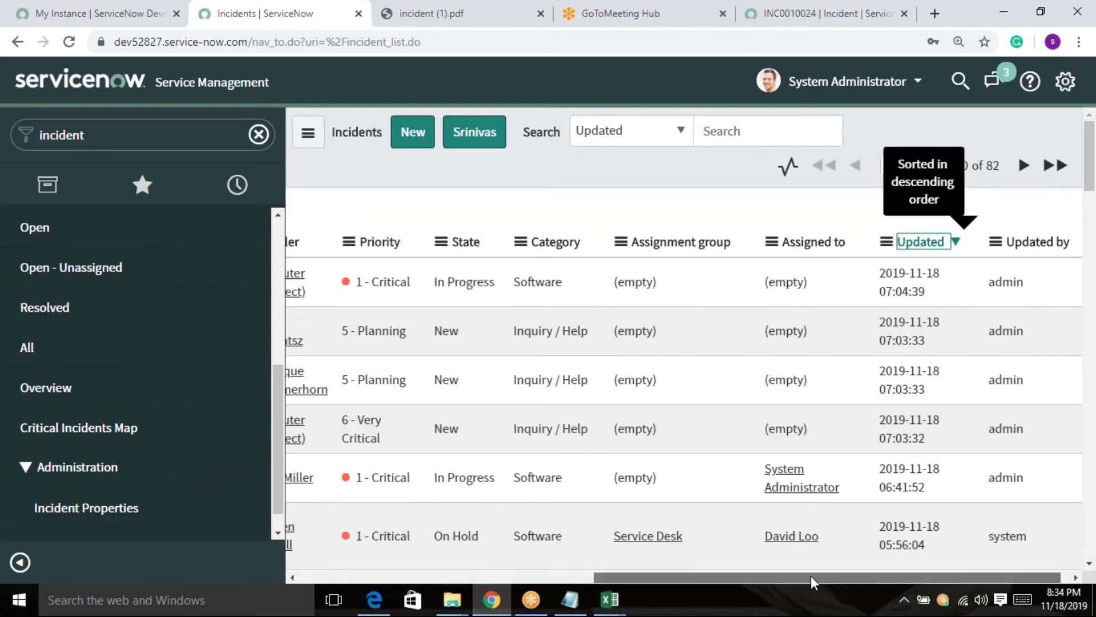
pyautogui.moveTo(811, 576); pyautogui.dragTo(443, 576)
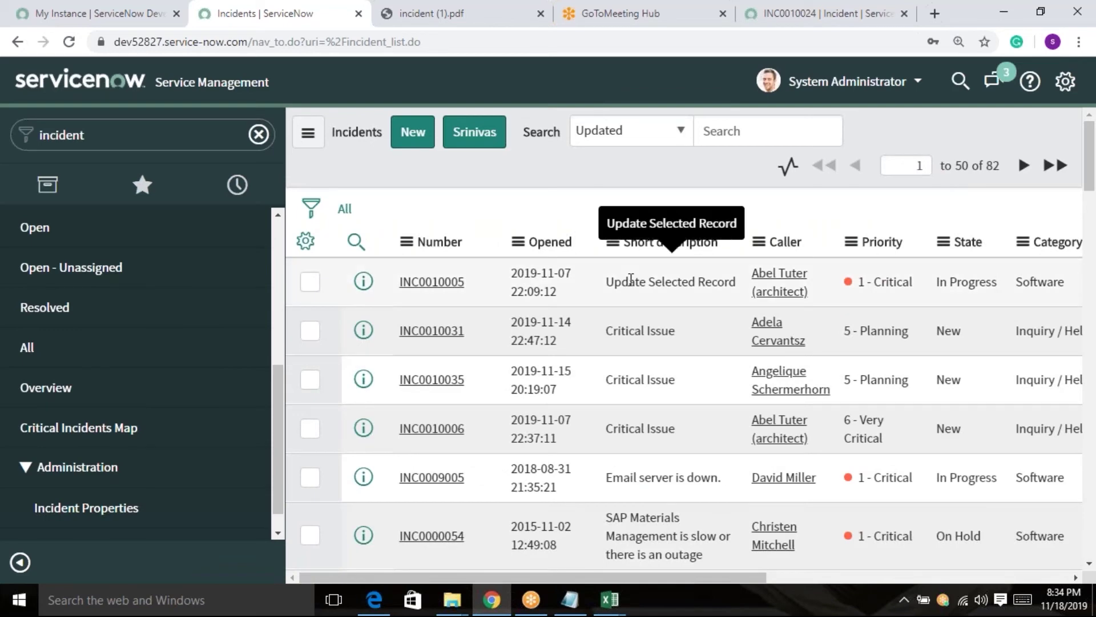
# Step: Open incident INC0010005 and review its updated fields and activity history
pyautogui.click(448, 283)
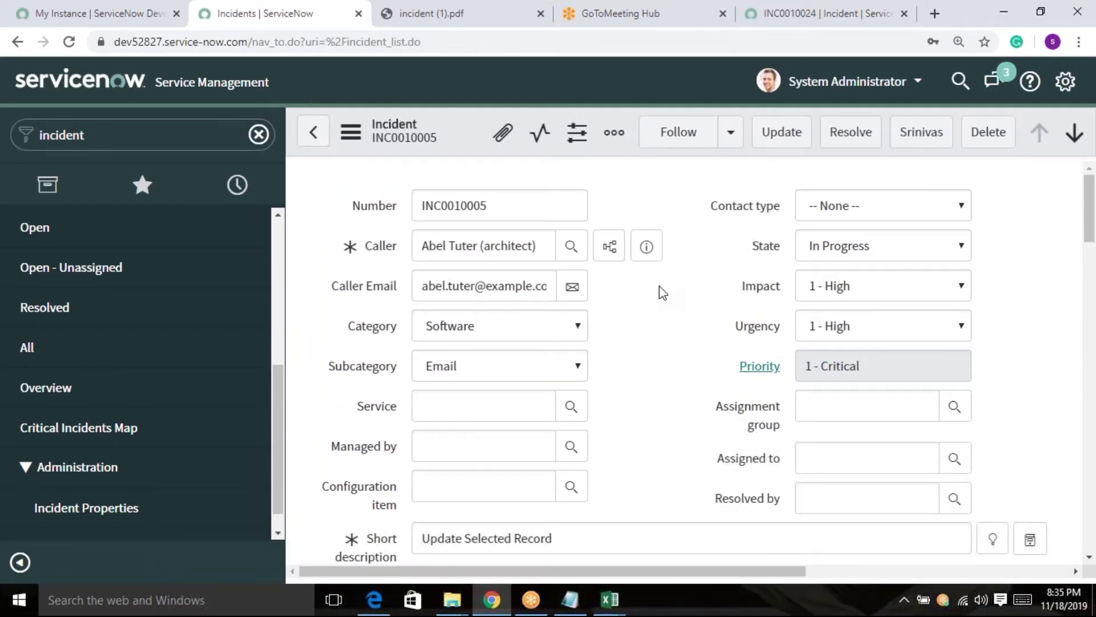
pyautogui.scroll(-10, 662, 292)
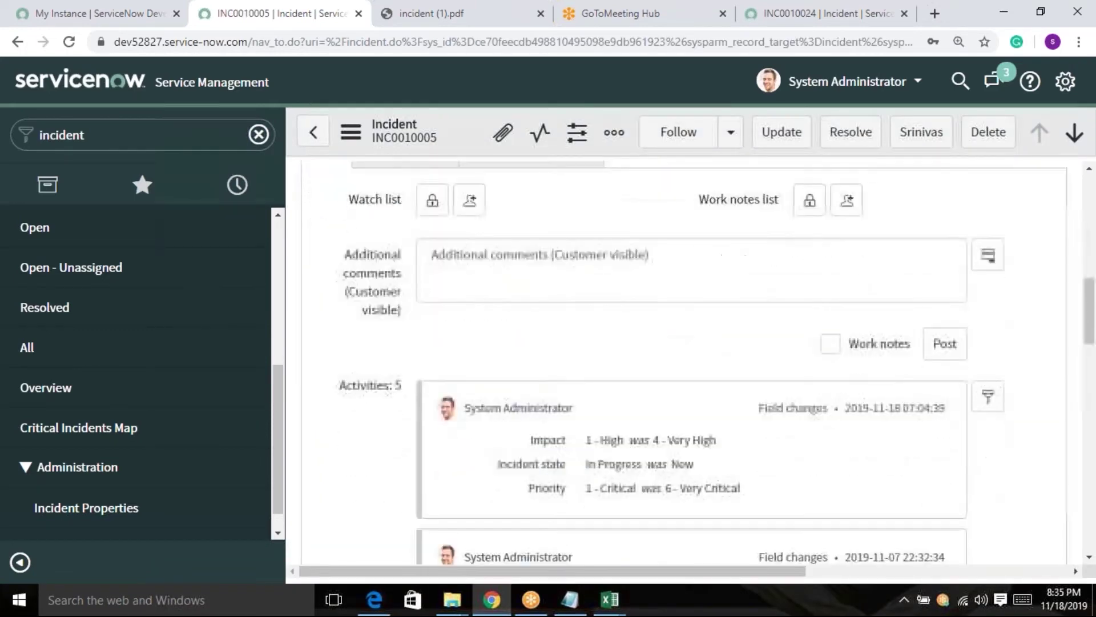
pyautogui.scroll(-10, 674, 319)
pyautogui.scroll(10, 673, 319)
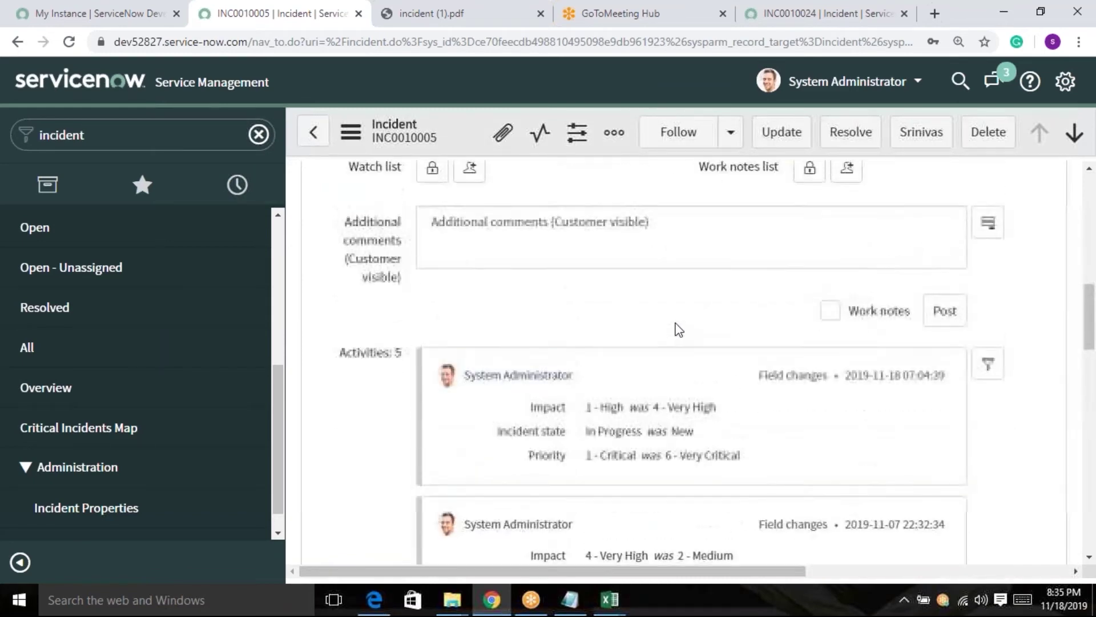
pyautogui.scroll(10, 678, 329)
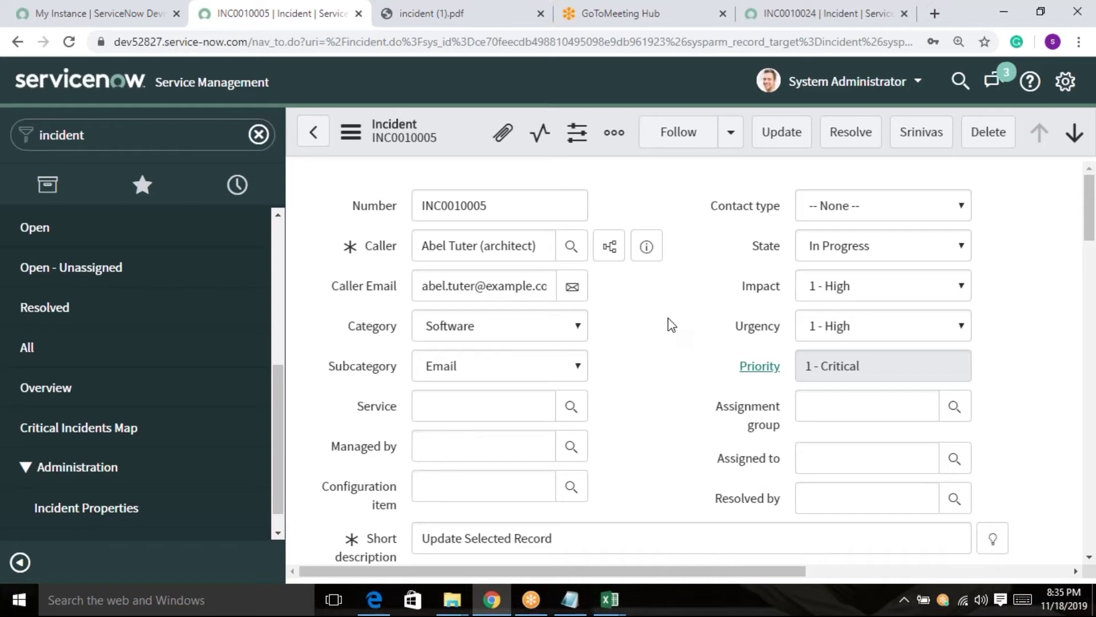
# Step: Return to the full incident list, select INC0010035 and open the Update All form
pyautogui.click(48, 360)
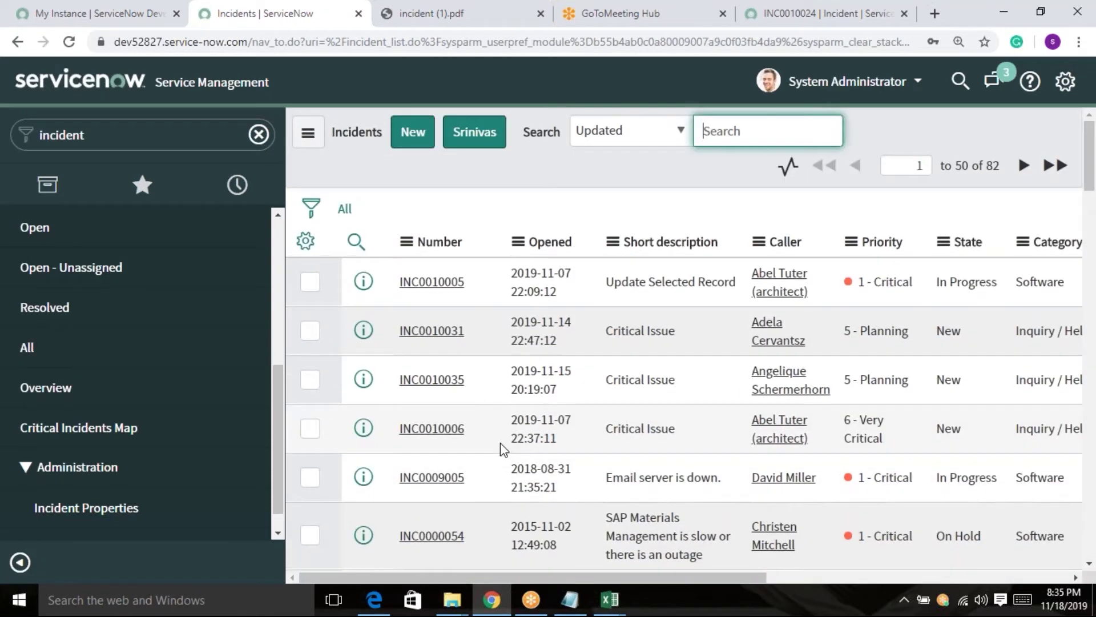
pyautogui.click(311, 379)
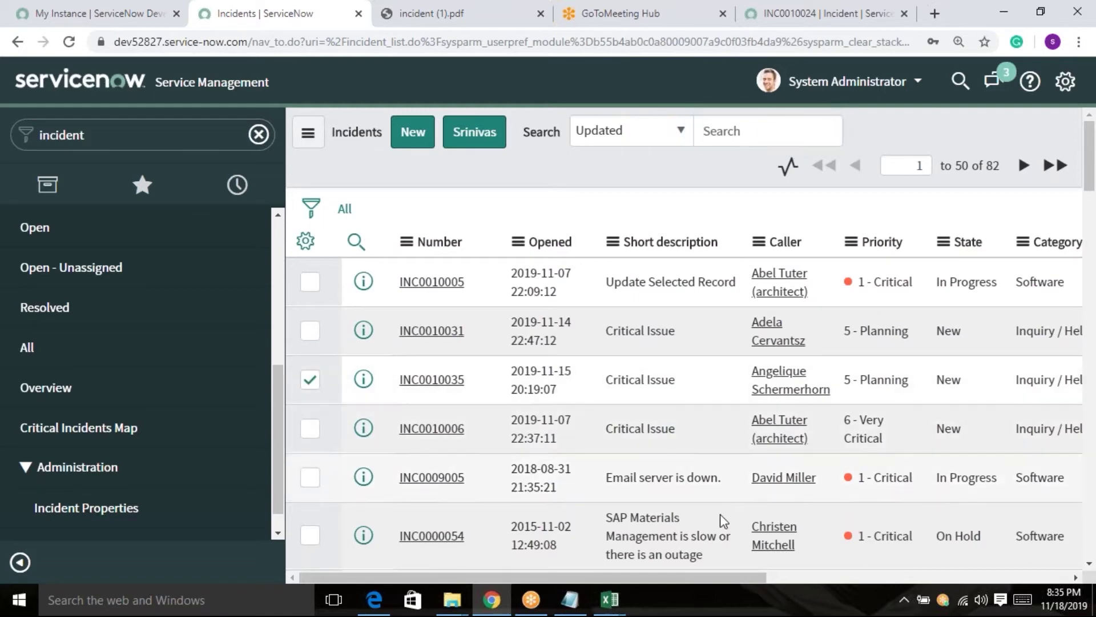
pyautogui.click(615, 243)
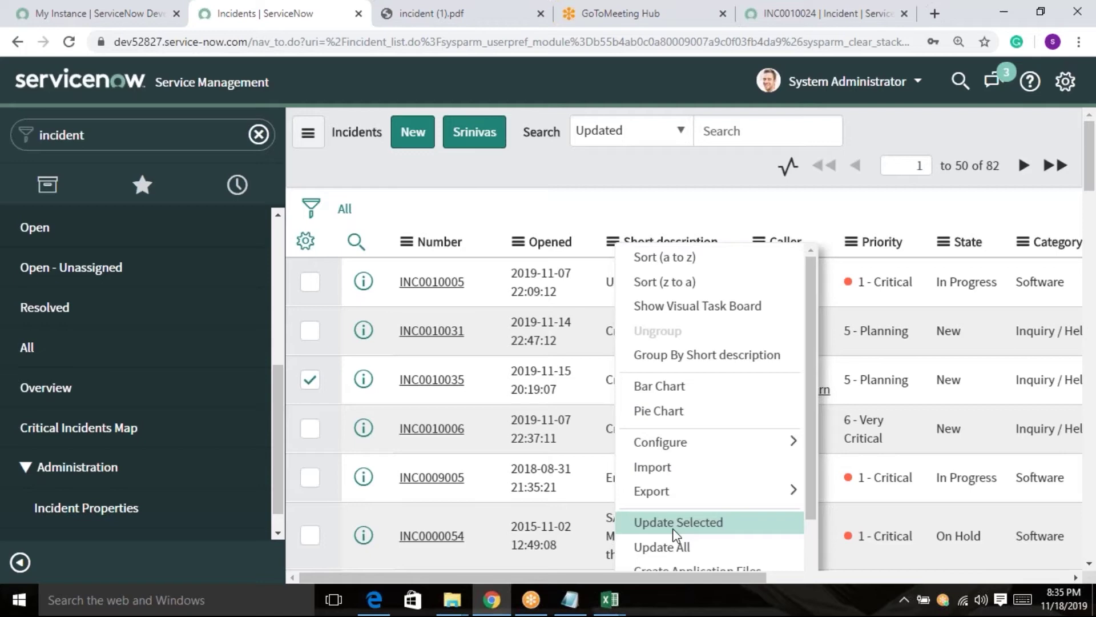
pyautogui.moveTo(642, 491)
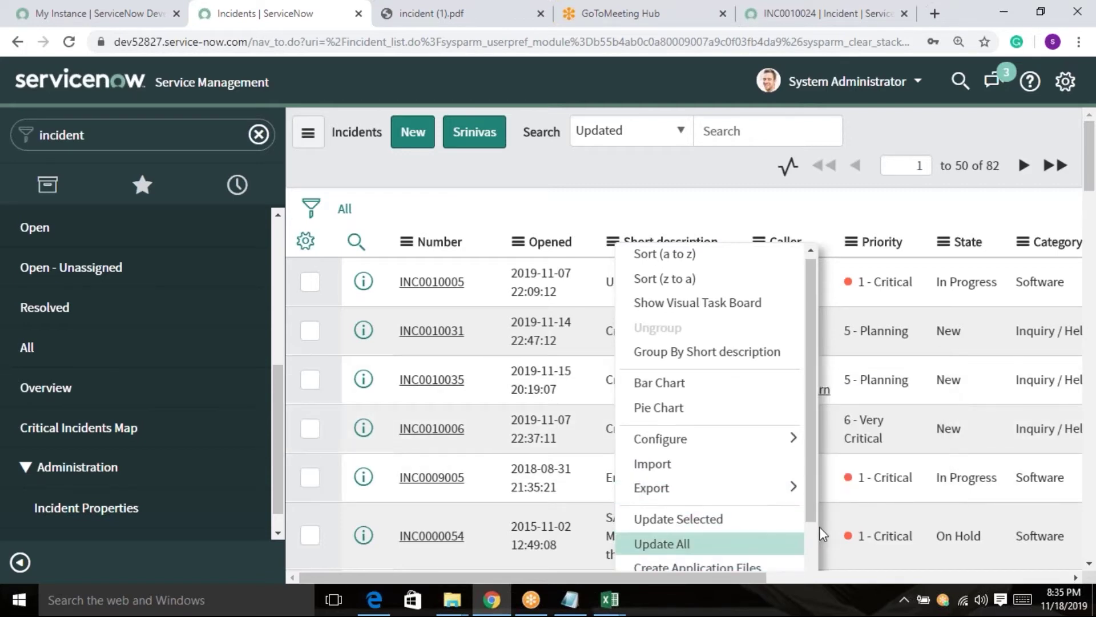
pyautogui.click(796, 542)
pyautogui.click(625, 137)
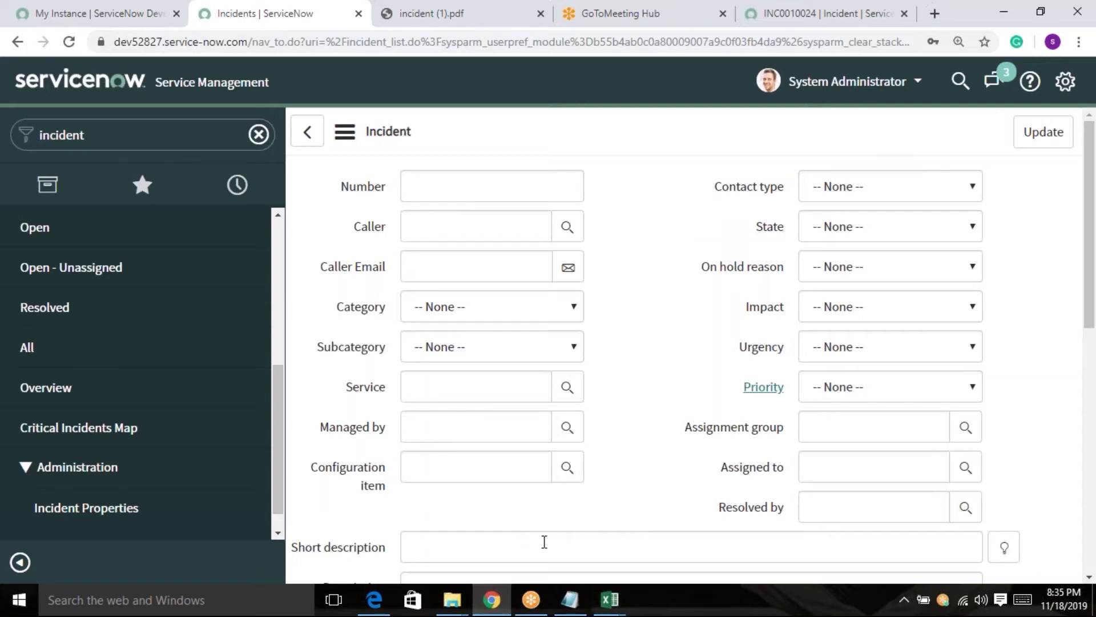
# Step: Return to the full incident list and start a filter condition on the State field
pyautogui.click(64, 353)
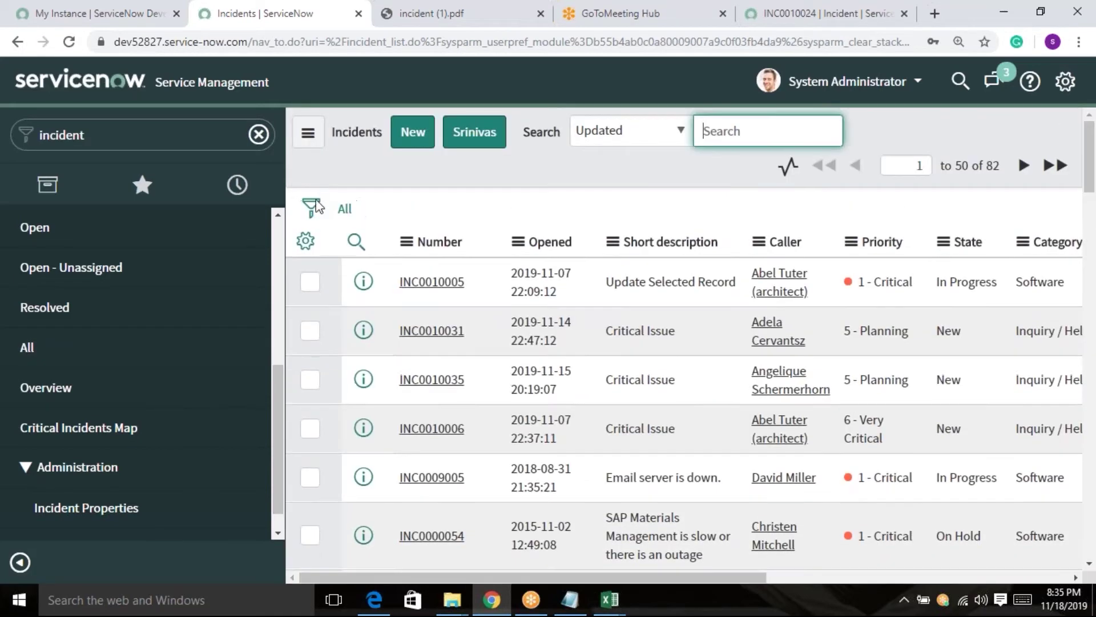
pyautogui.click(316, 207)
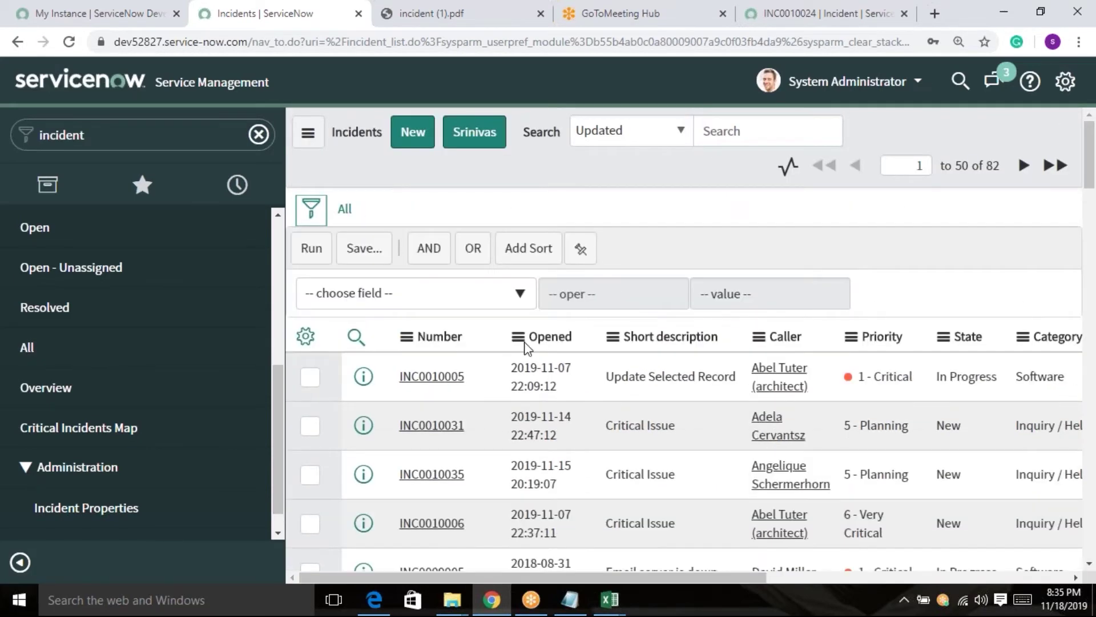
pyautogui.click(519, 292)
pyautogui.write('sta')
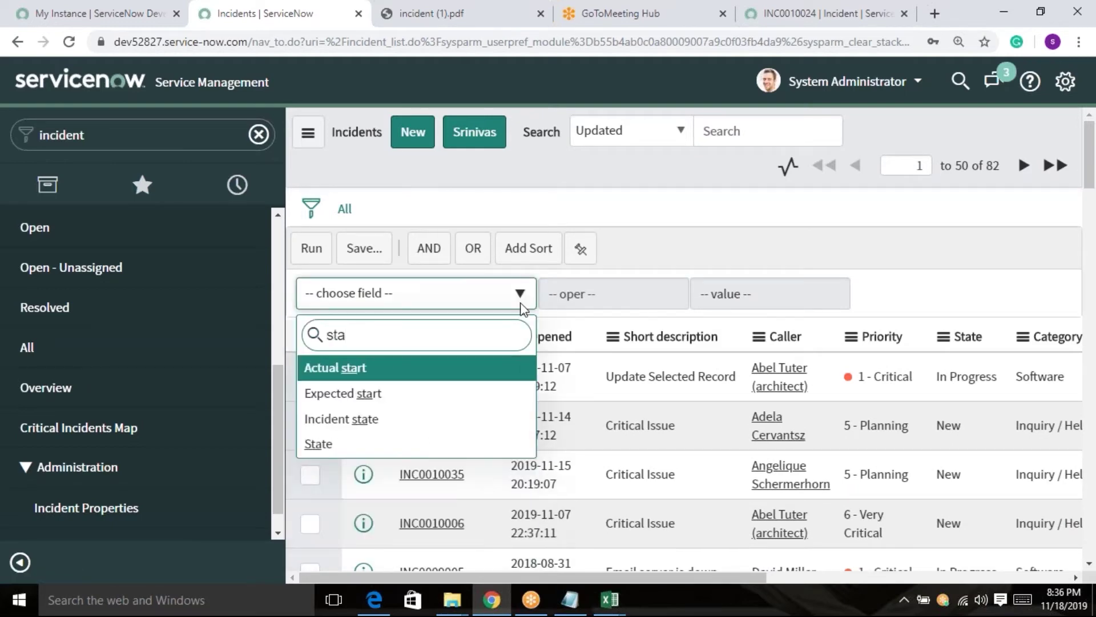
pyautogui.press('Return')
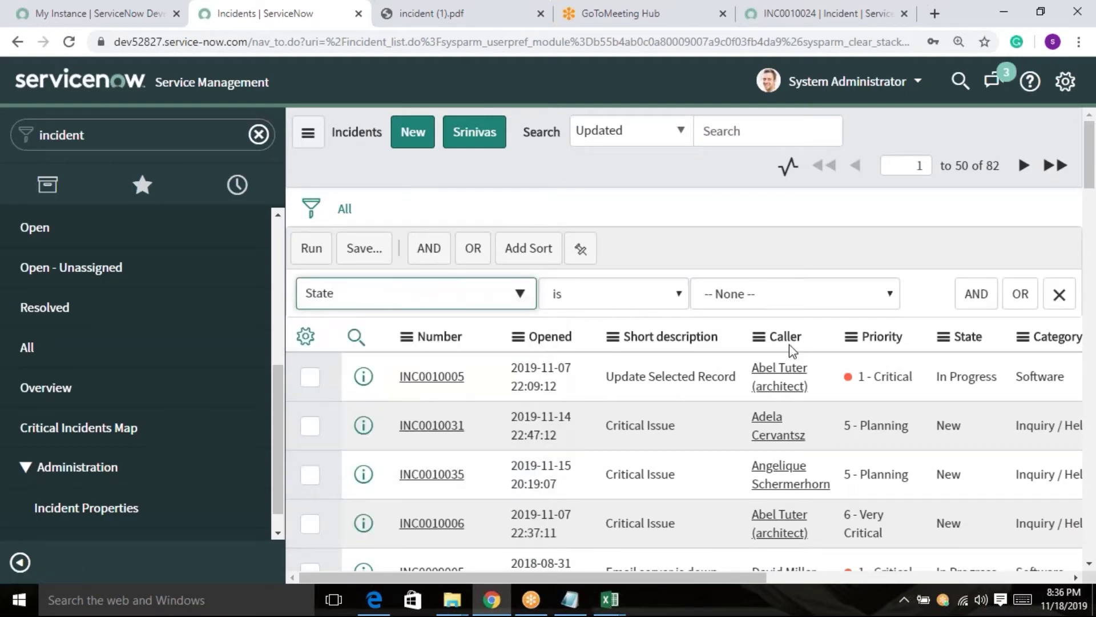
pyautogui.click(823, 293)
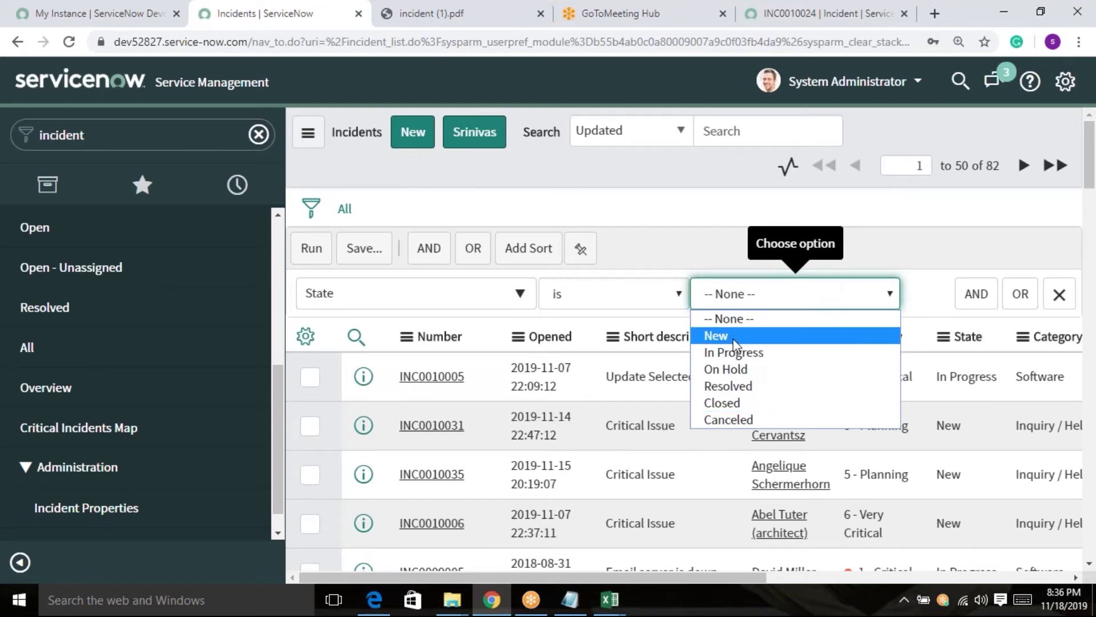
# Step: Change the filter condition to Short description starts with "Net" and run it
pyautogui.click(520, 293)
pyautogui.click(520, 293)
pyautogui.write('sho')
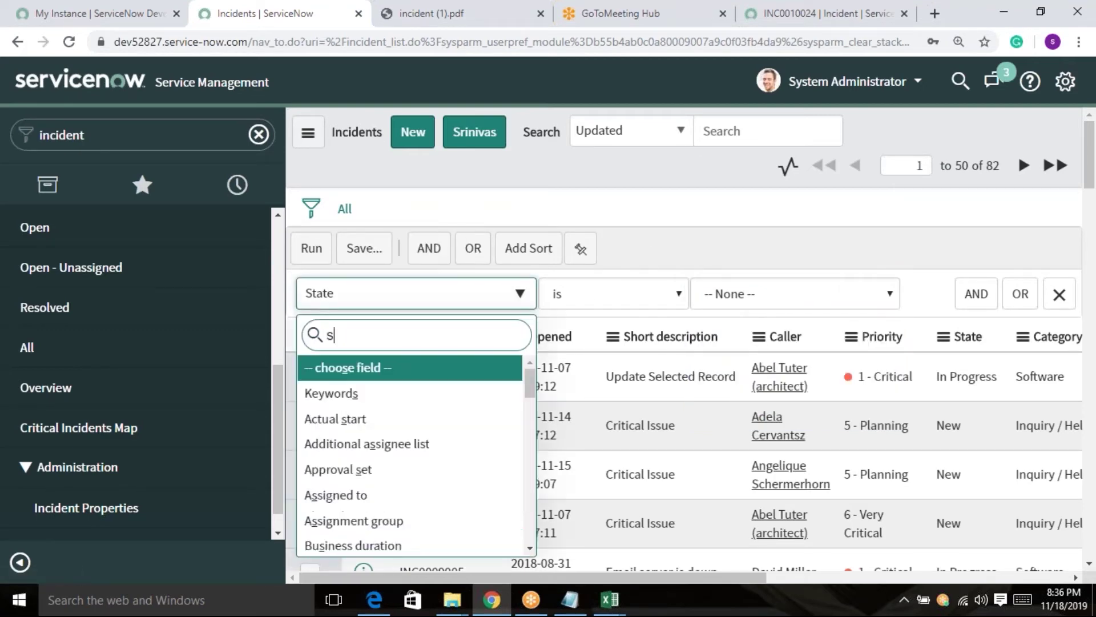
pyautogui.click(458, 372)
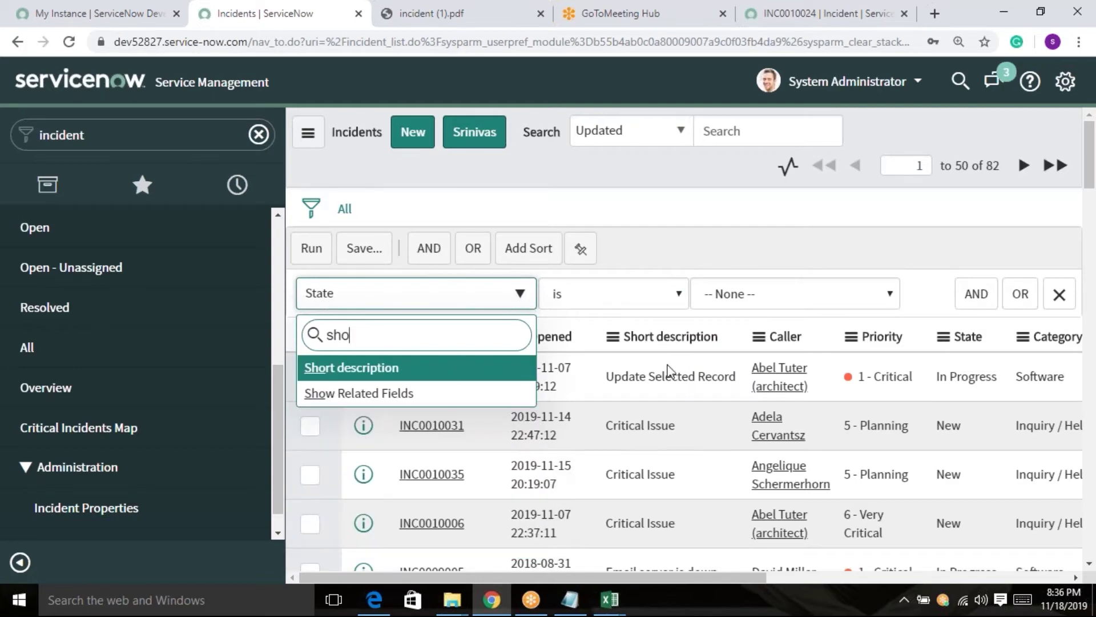
pyautogui.click(671, 292)
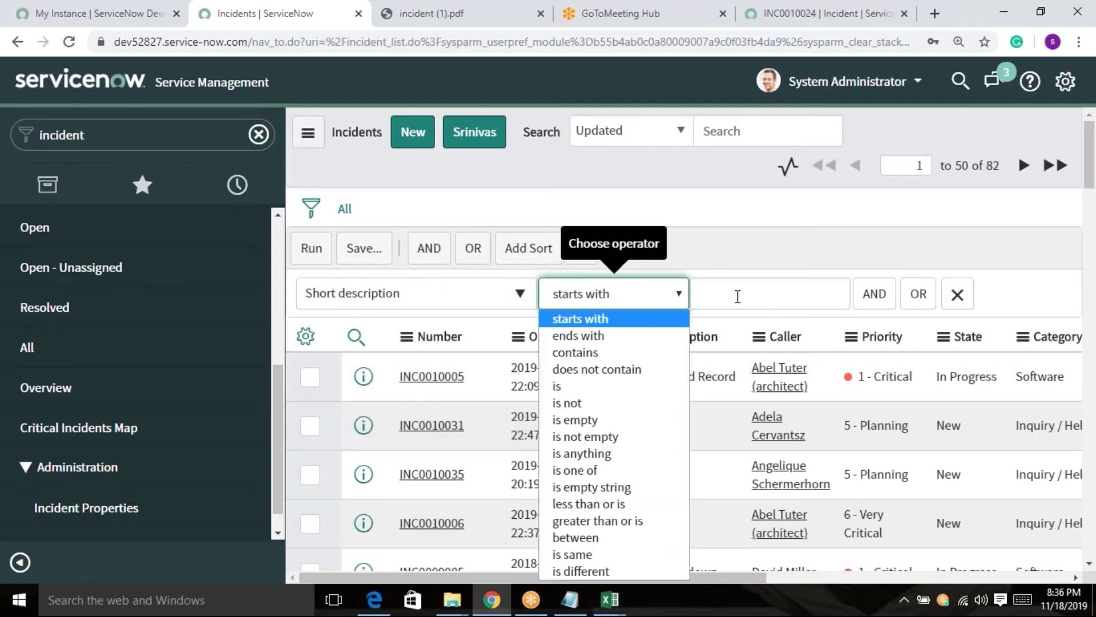
pyautogui.click(737, 296)
pyautogui.write('Net')
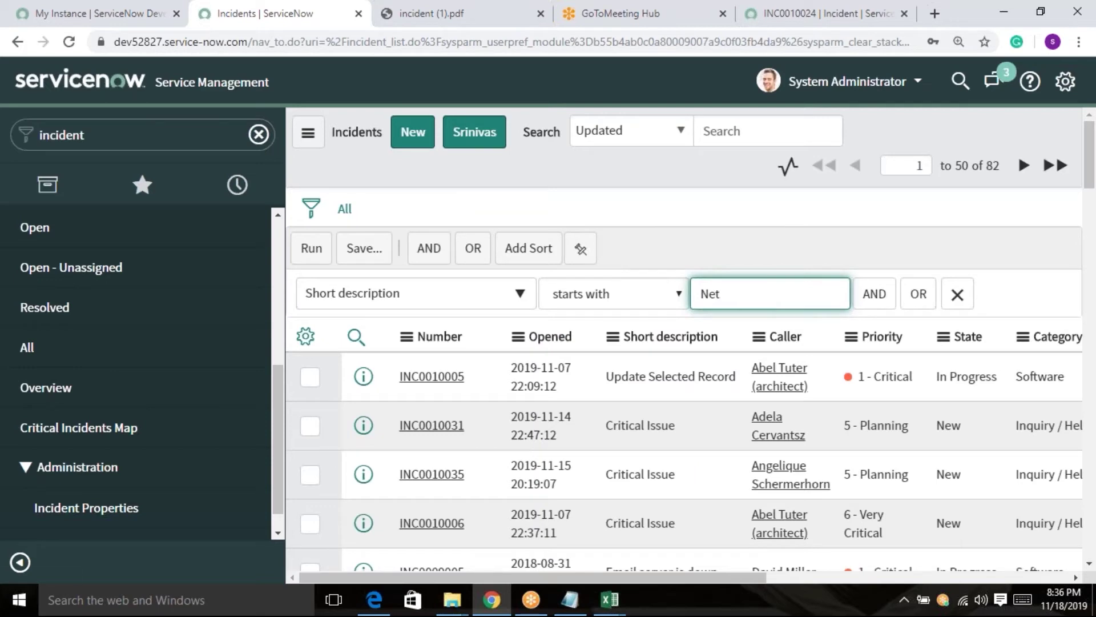
pyautogui.press('Return')
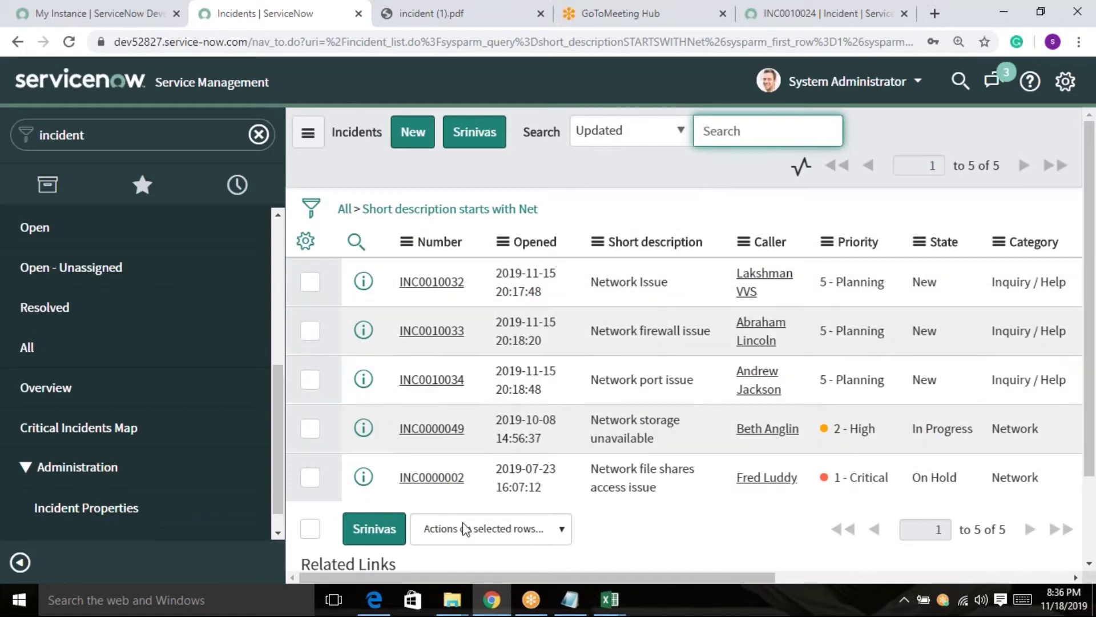
# Step: Open the Update All form for the entire filtered incident list and accept the confirmation
pyautogui.click(597, 242)
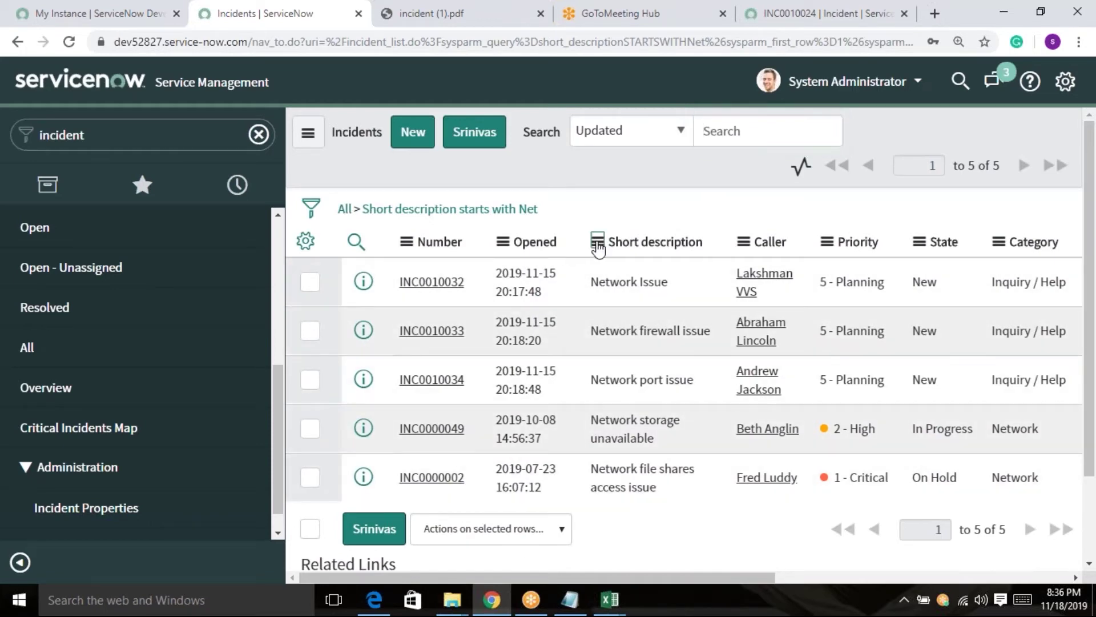
pyautogui.click(670, 547)
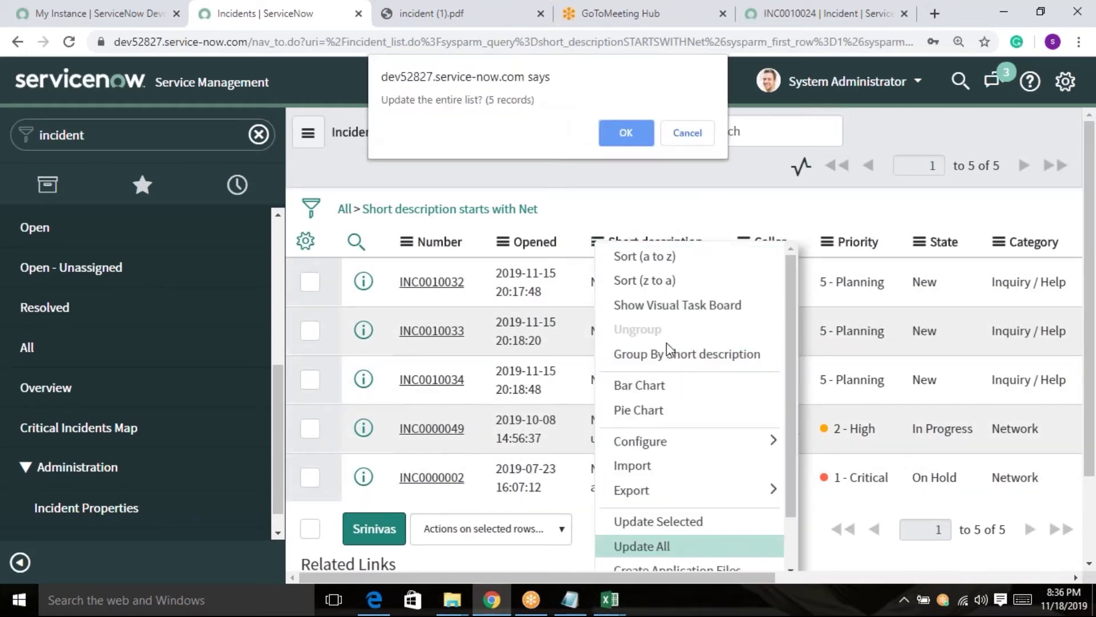
pyautogui.click(627, 125)
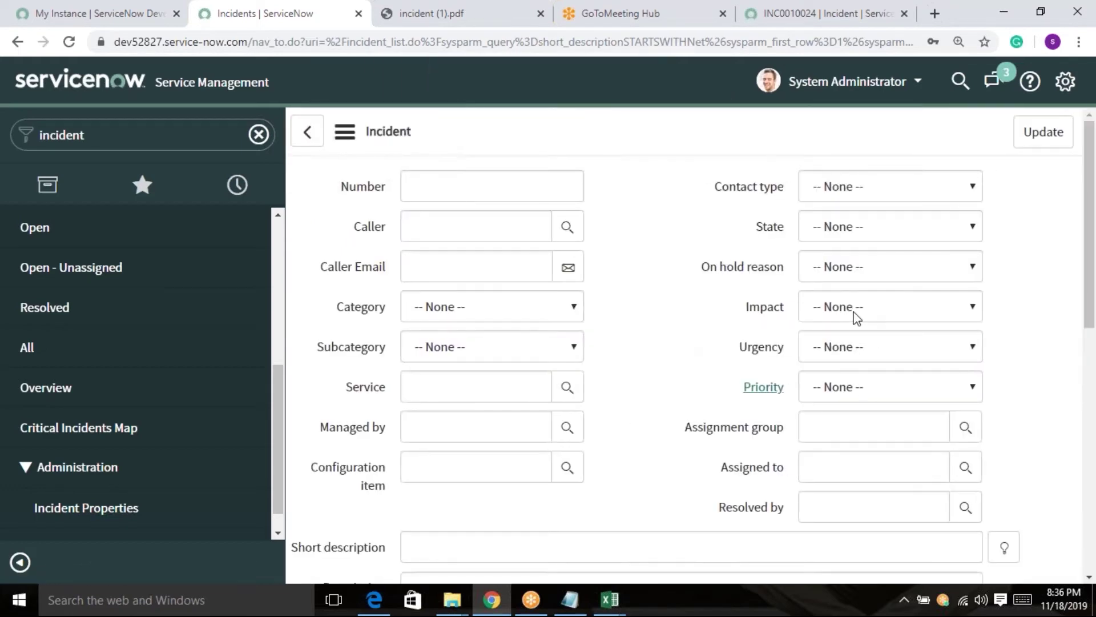
# Step: Set Impact to 1 - High, Urgency to 1 - High and Priority to 1 - Critical in the bulk update form
pyautogui.click(852, 308)
pyautogui.click(838, 342)
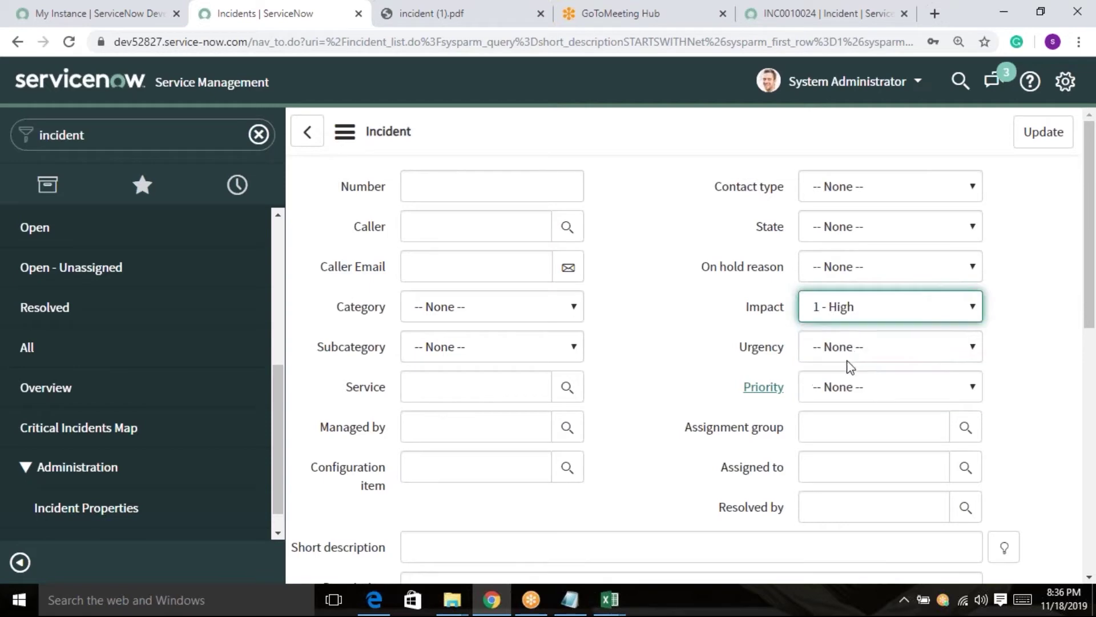
pyautogui.click(855, 349)
pyautogui.click(870, 388)
pyautogui.click(875, 396)
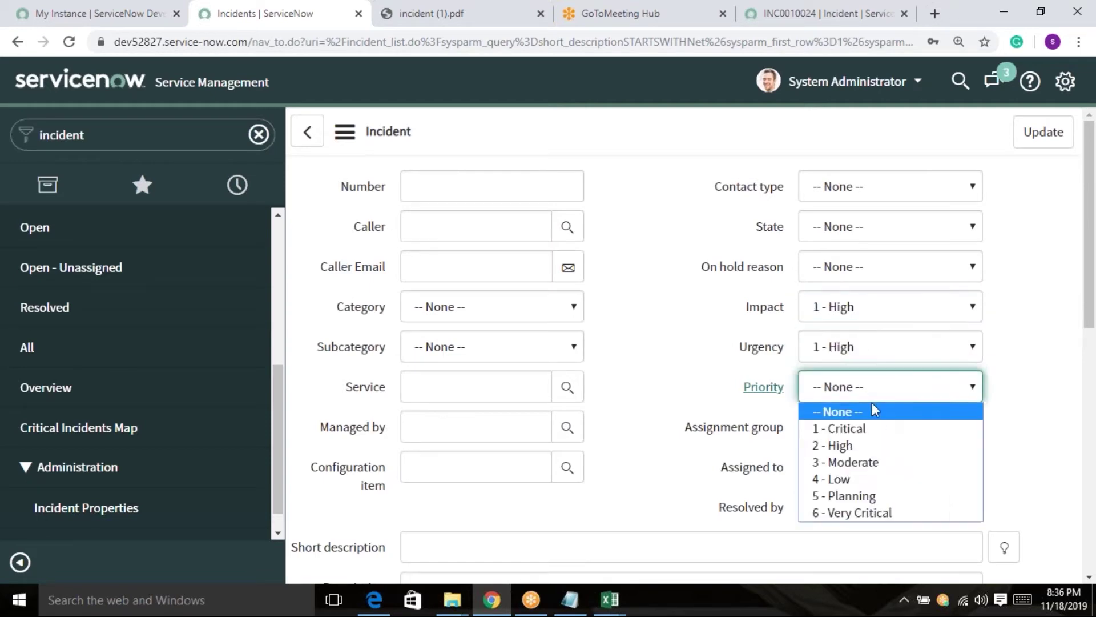
pyautogui.click(839, 429)
# Step: Enter the short description "Updating 5 records through update selected records", apply the bulk update and dismiss the completion message
pyautogui.click(708, 552)
pyautogui.write('Update')
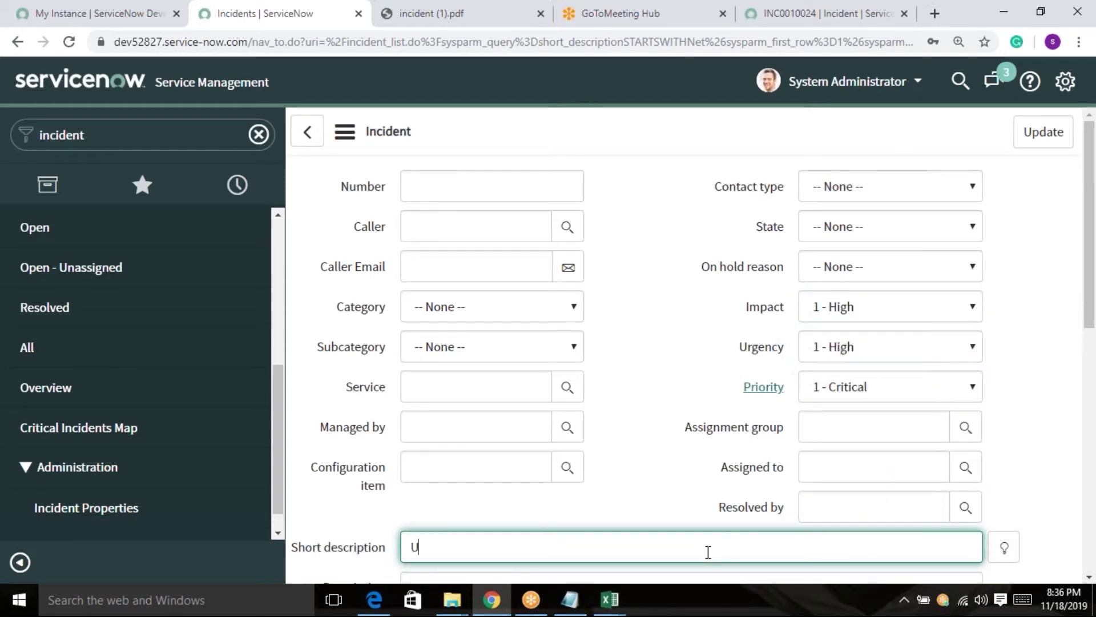
pyautogui.press('BackSpace')
pyautogui.write('ing')
pyautogui.write(' 4')
pyautogui.press('BackSpace')
pyautogui.press('BackSpace')
pyautogui.write('5 records')
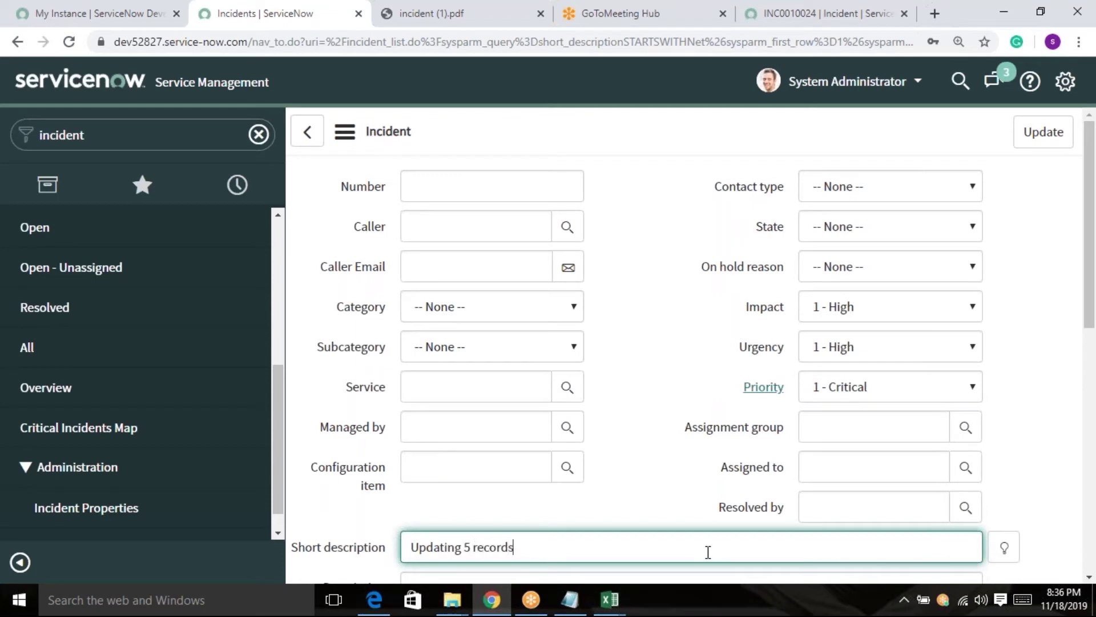
pyautogui.write(' ti')
pyautogui.press('BackSpace')
pyautogui.write('hrough updated')
pyautogui.press('BackSpace')
pyautogui.write('selected')
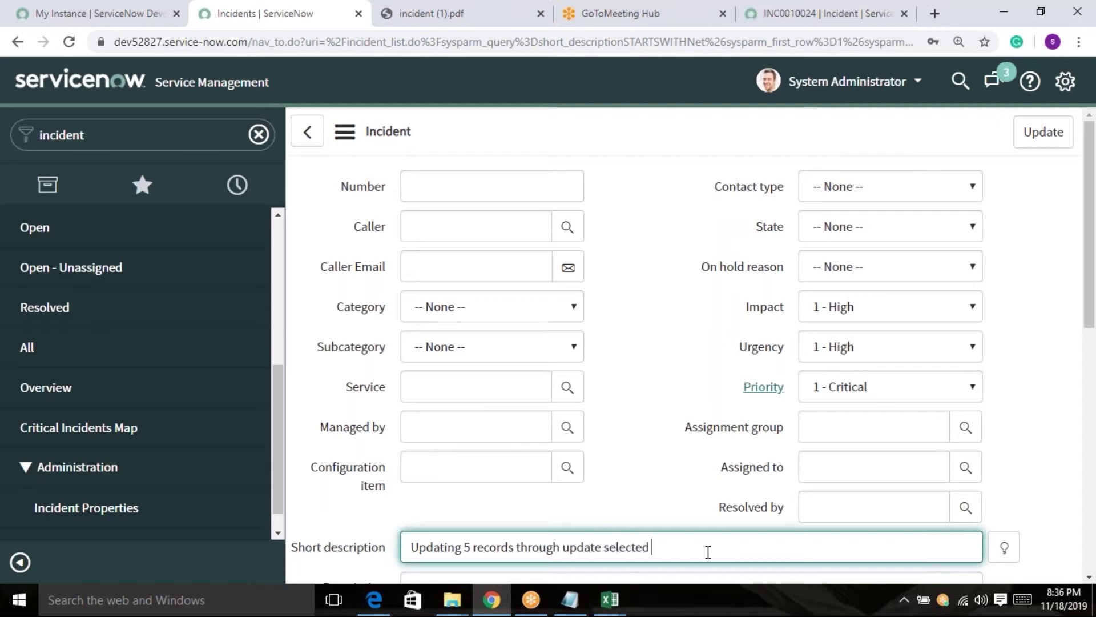
pyautogui.write(' records')
pyautogui.scroll(-2, 746, 453)
pyautogui.scroll(2, 893, 286)
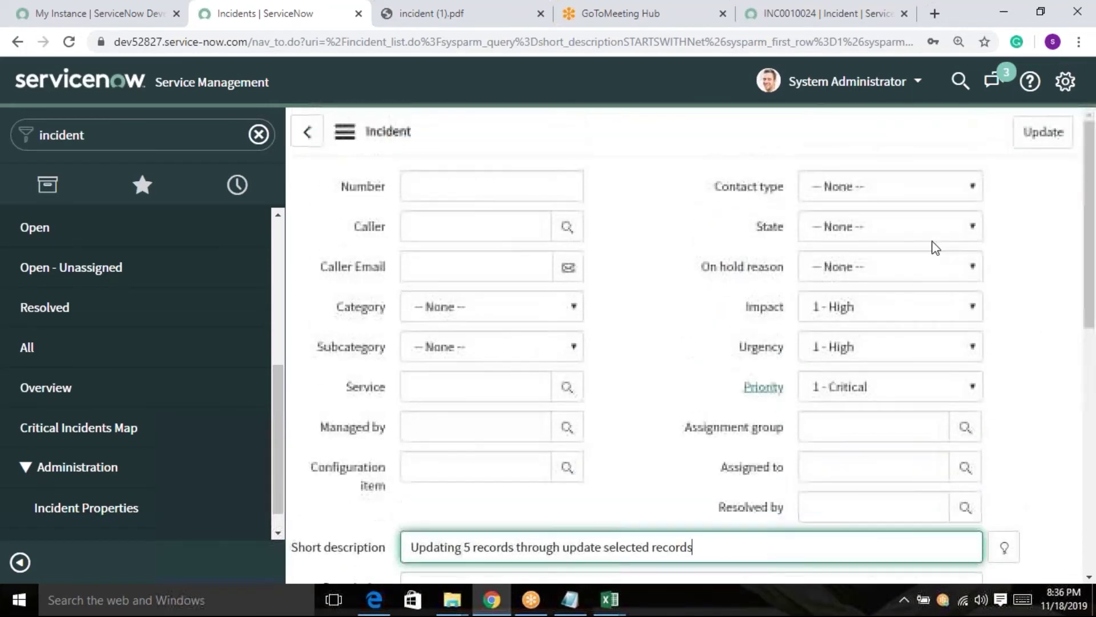
pyautogui.click(1044, 132)
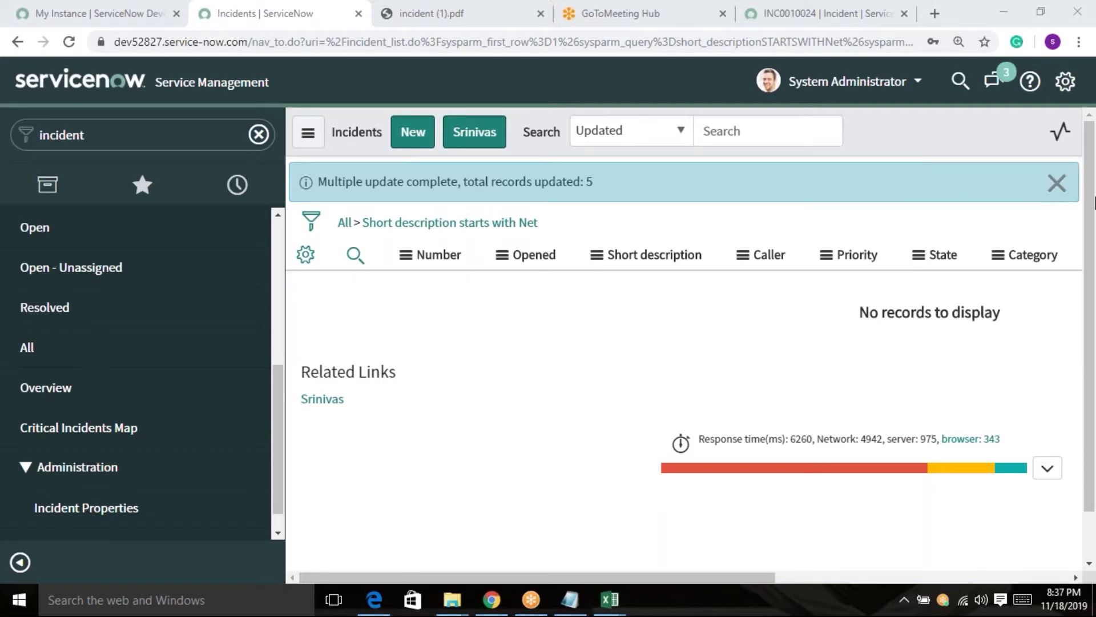
pyautogui.click(1057, 182)
# Step: Sort the incident list by Category in ascending order
pyautogui.moveTo(680, 396)
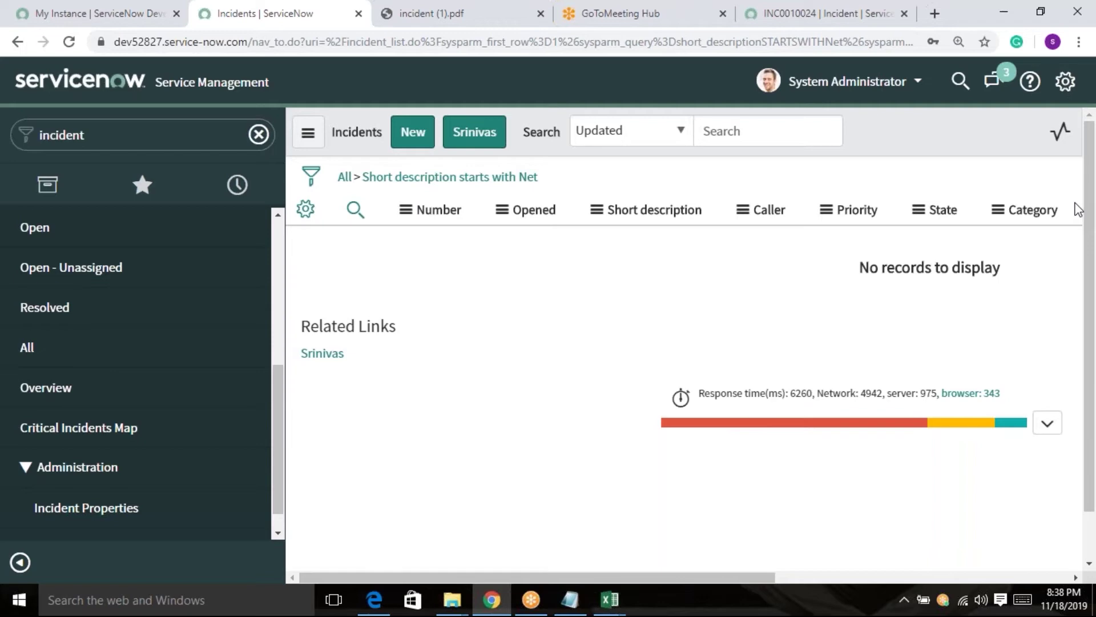
pyautogui.scroll(-1, 1077, 205)
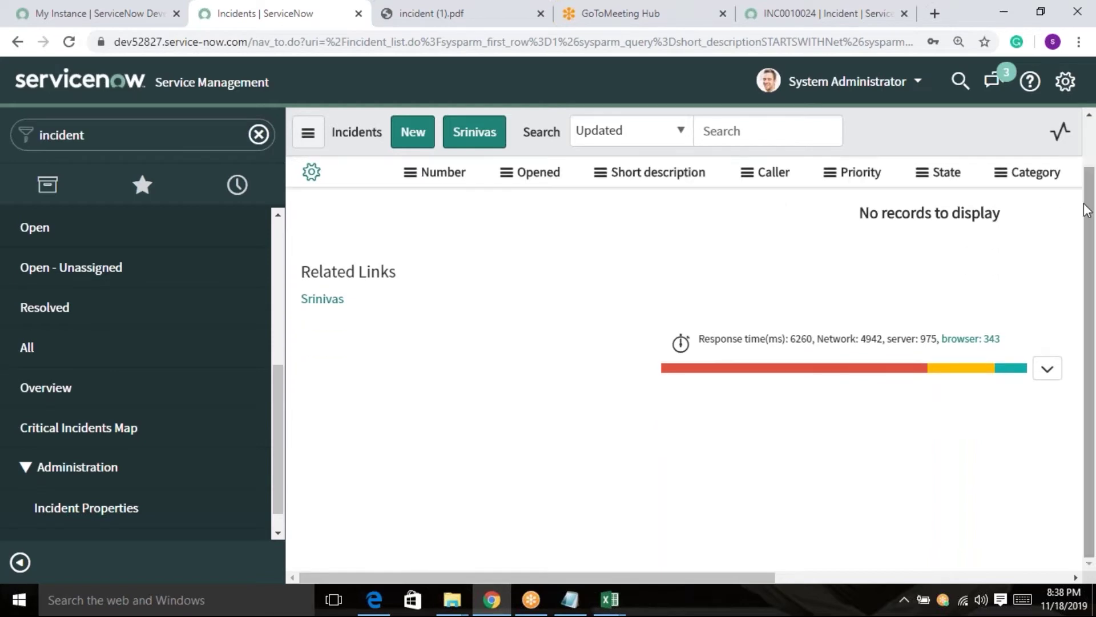
pyautogui.scroll(1, 1091, 223)
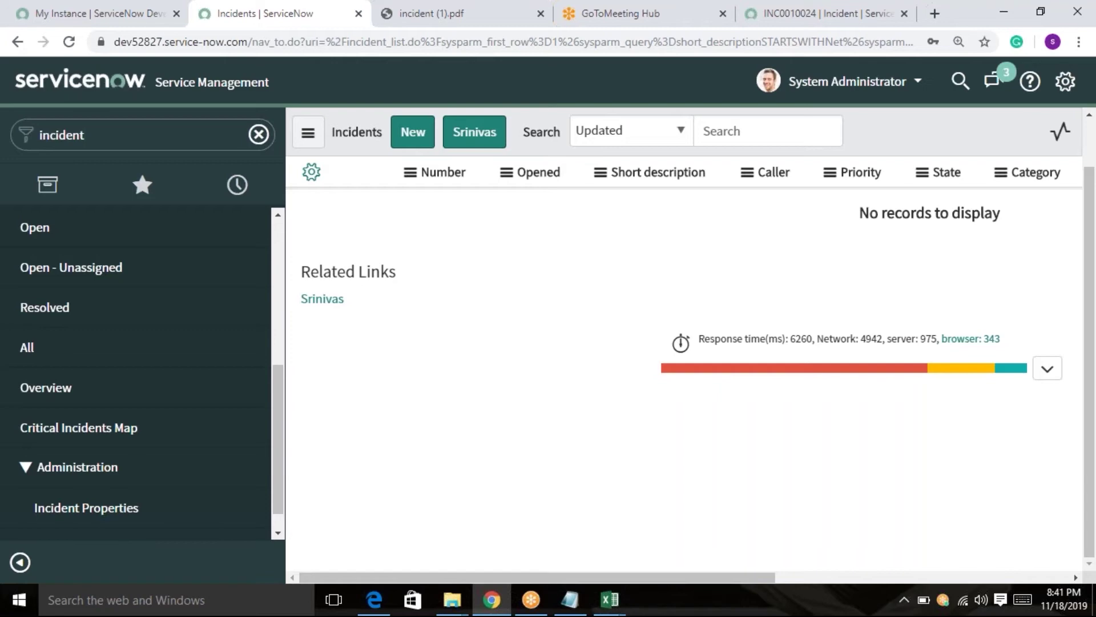
pyautogui.doubleClick(1035, 171)
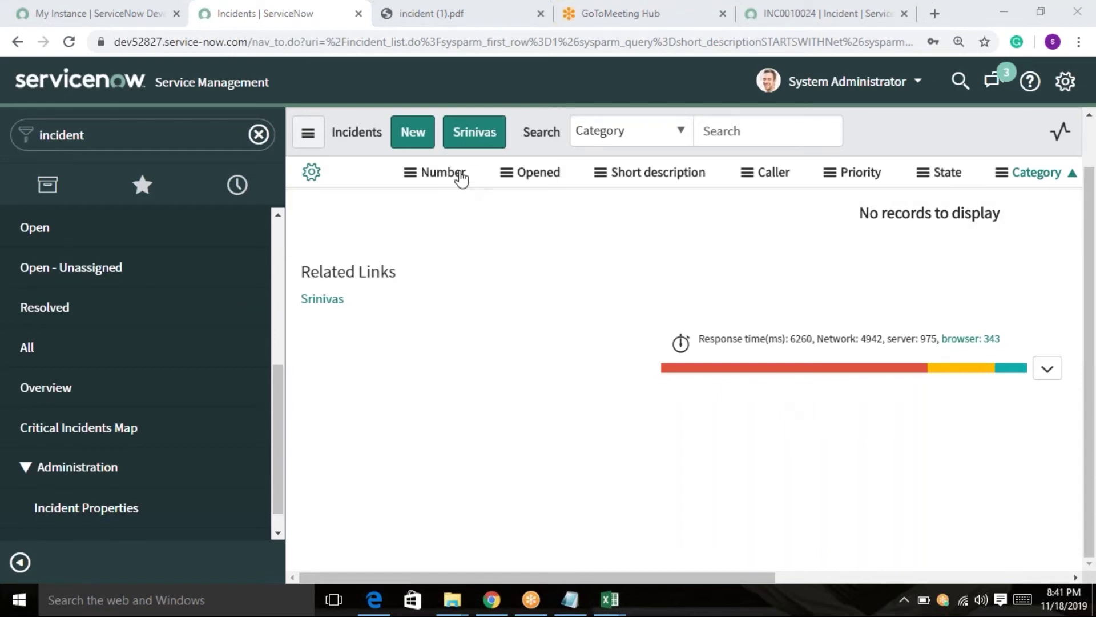
# Step: Return to the full incident list and open the Import XML page from the Opened column's options
pyautogui.click(29, 350)
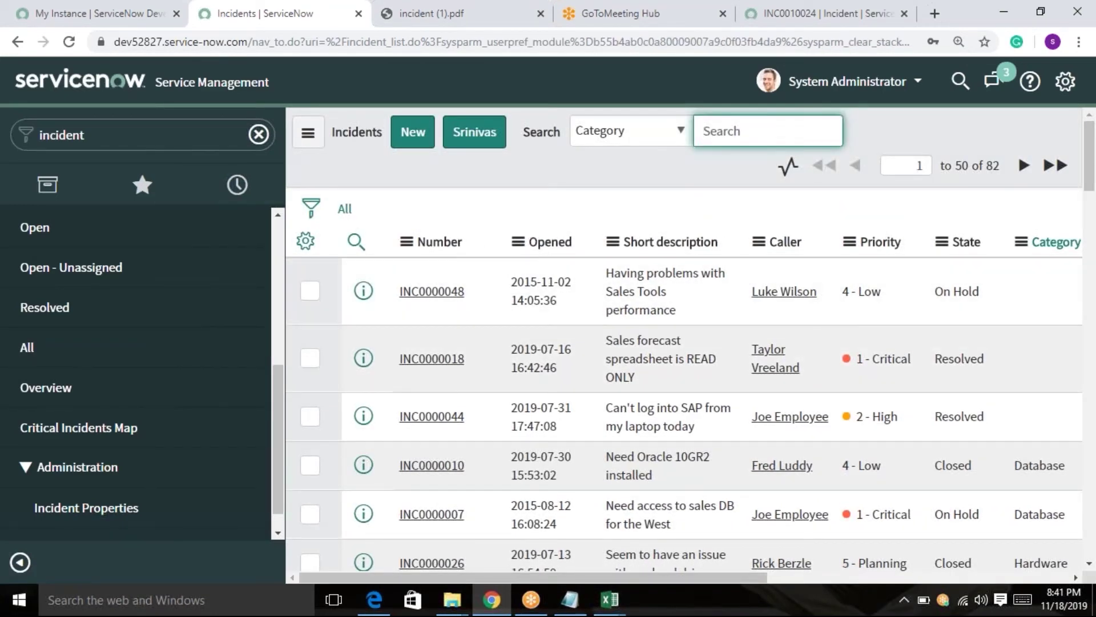
pyautogui.click(518, 241)
pyautogui.scroll(-1, 628, 400)
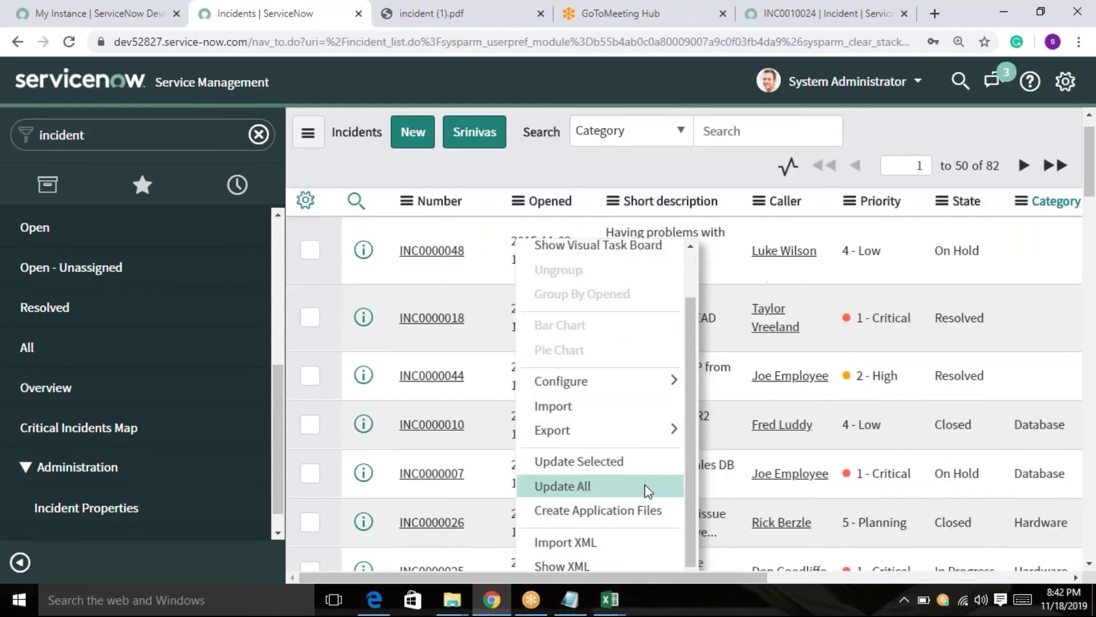
pyautogui.click(521, 204)
pyautogui.scroll(-1, 598, 511)
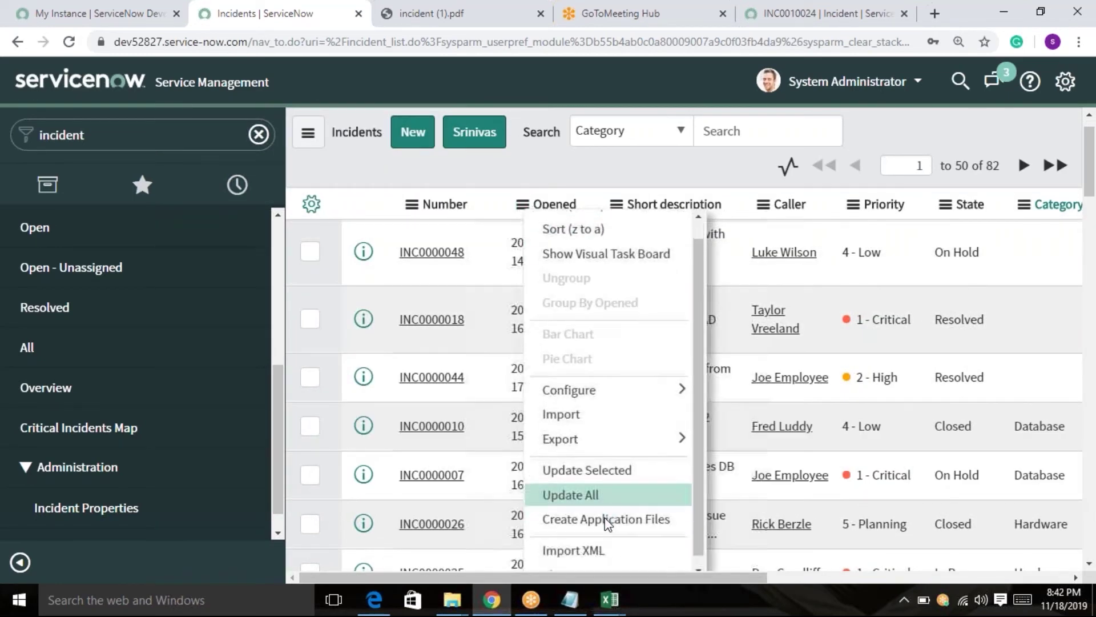
pyautogui.click(625, 547)
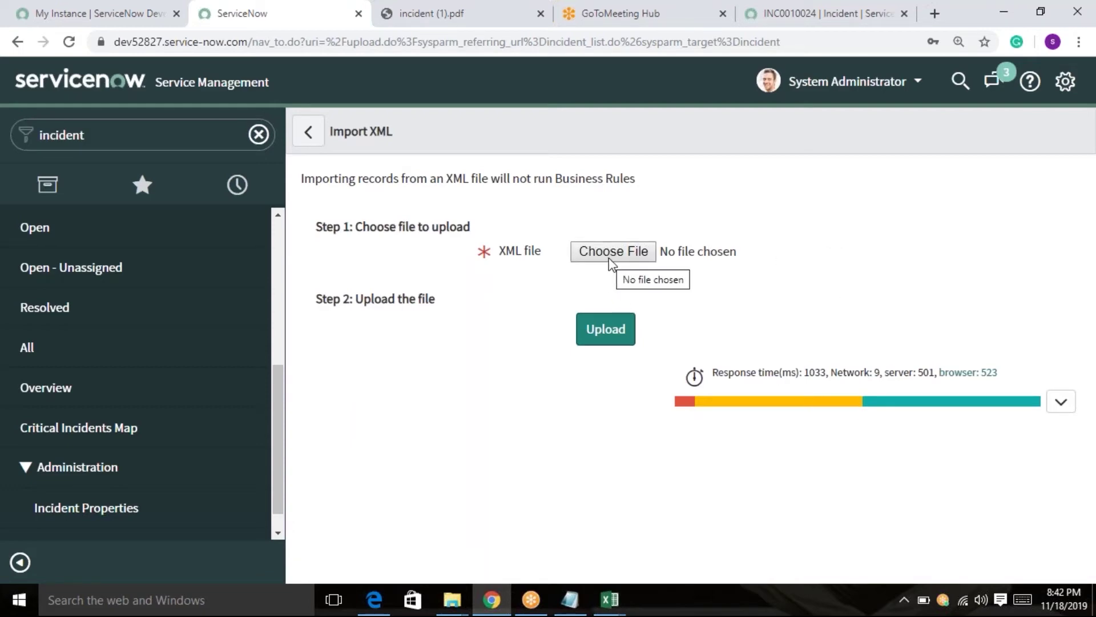
# Step: Go back to the full incident list and show its records as XML
pyautogui.click(24, 361)
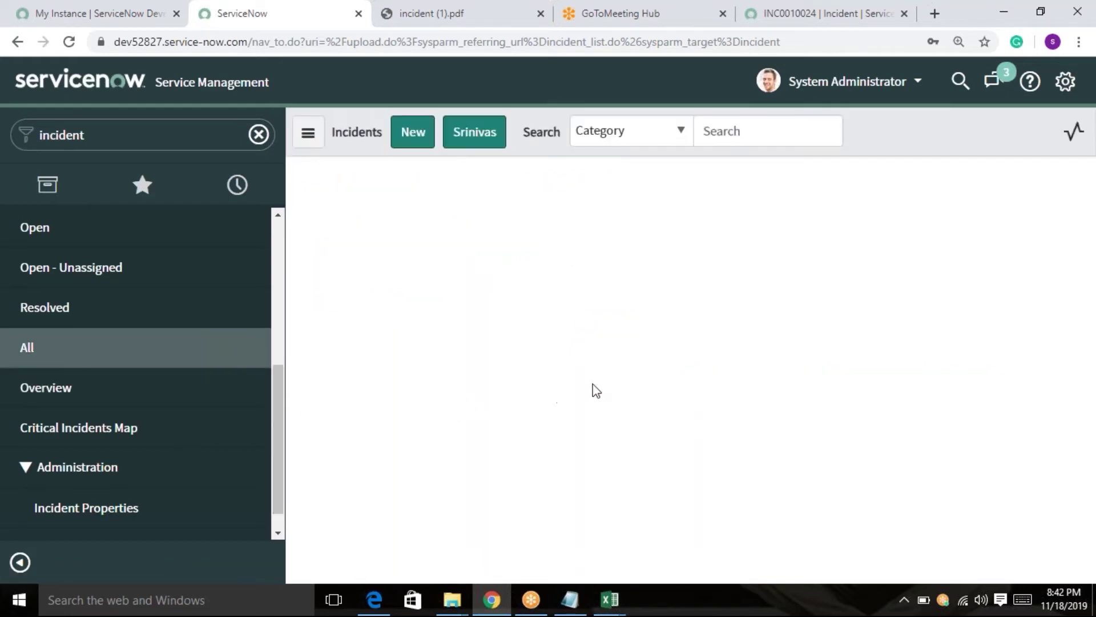
pyautogui.scroll(-5, 601, 396)
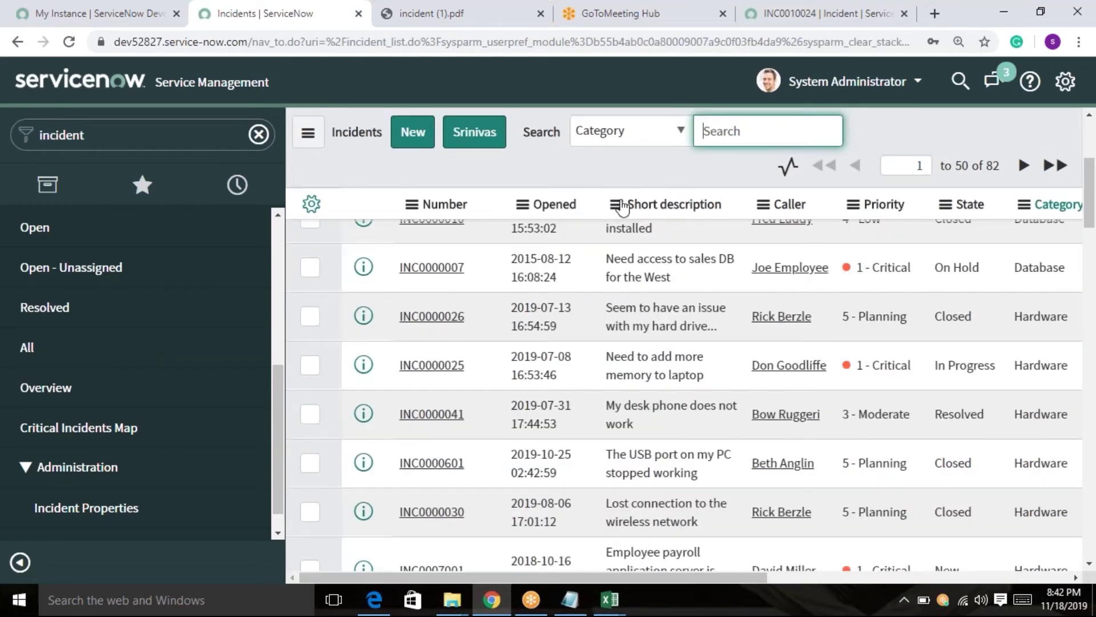
pyautogui.rightClick(623, 206)
pyautogui.scroll(-1, 739, 540)
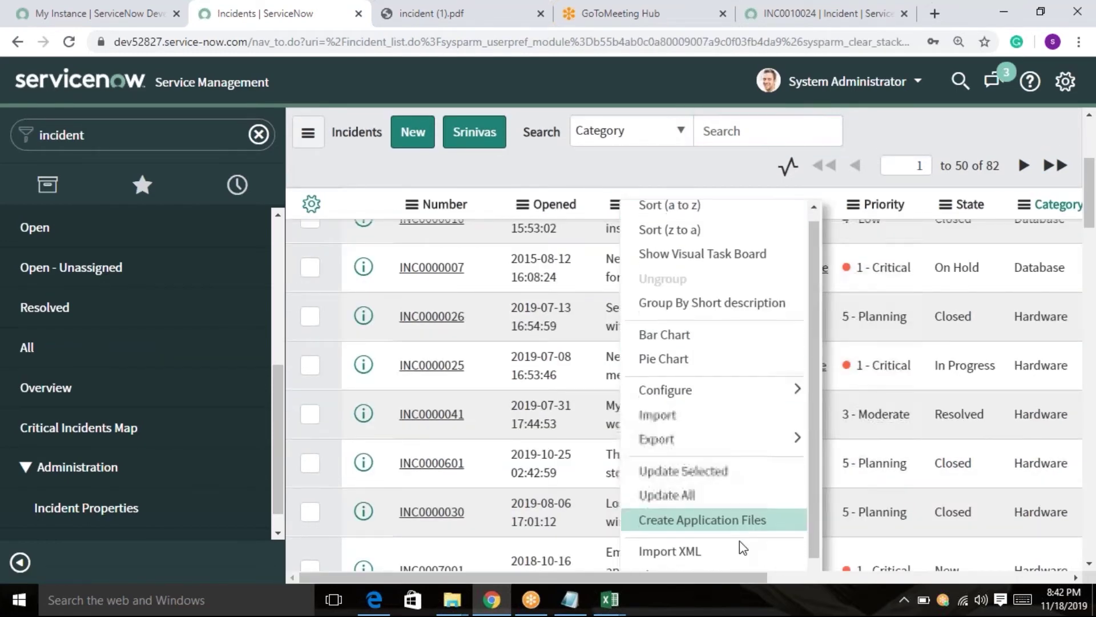
pyautogui.click(741, 564)
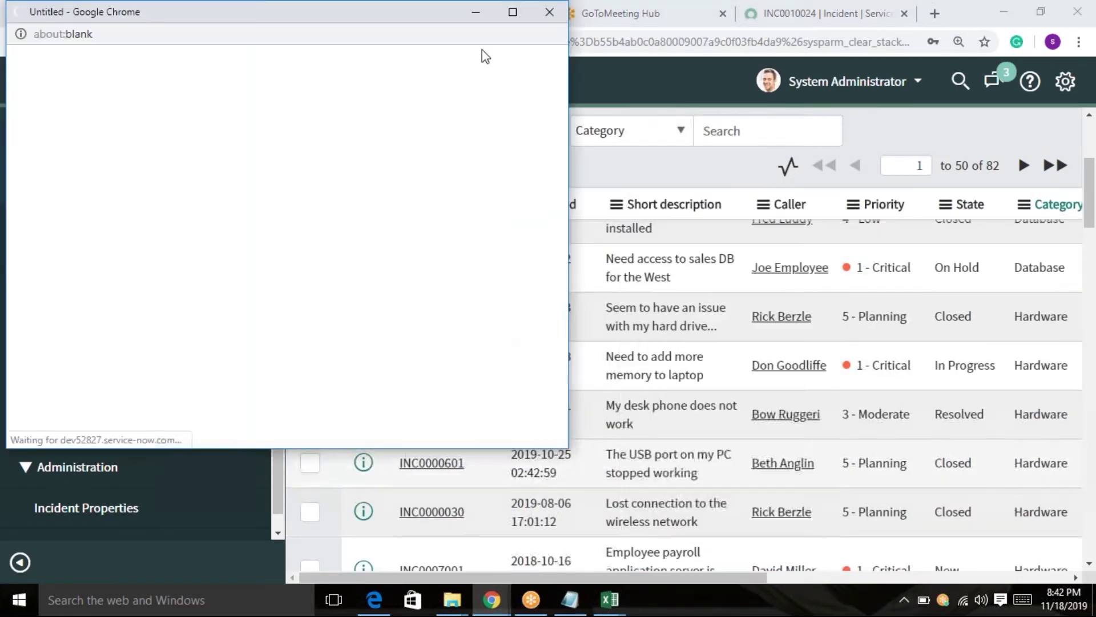
# Step: Maximize the XML window, review the incident fields in the document tree, and close the window
pyautogui.moveTo(359, 19); pyautogui.dragTo(562, 104)
pyautogui.click(728, 105)
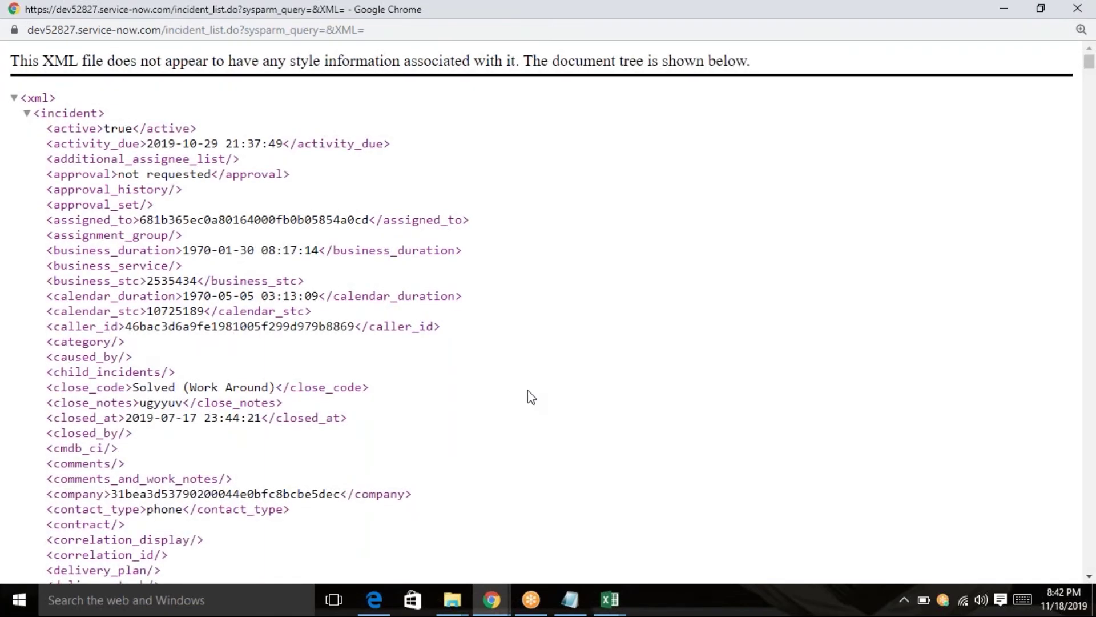
pyautogui.scroll(-4, 527, 389)
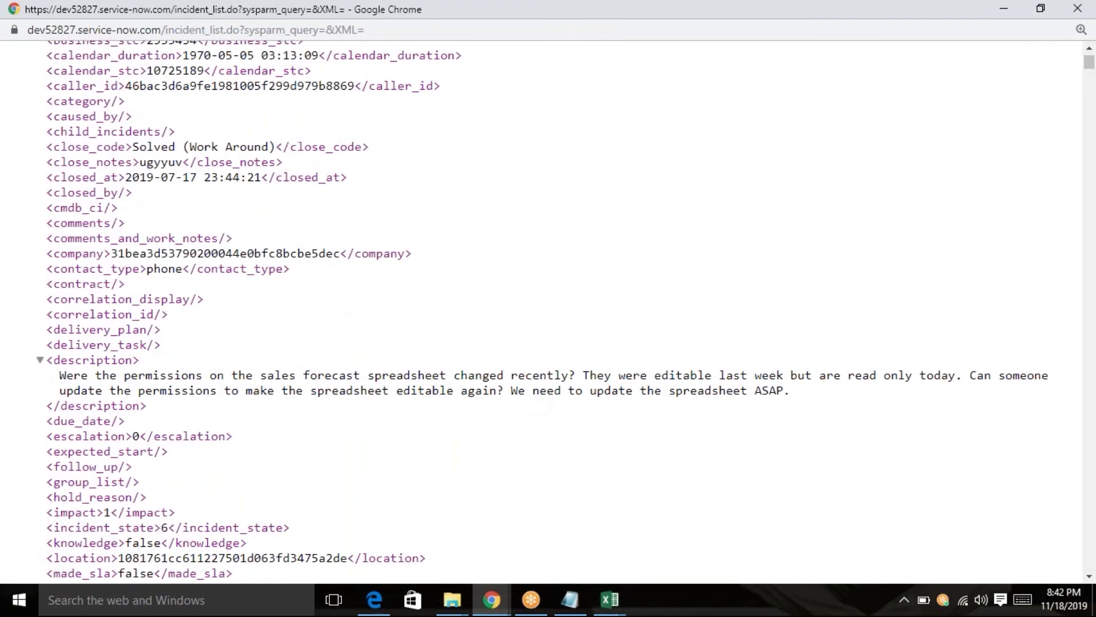
pyautogui.click(1081, 11)
pyautogui.scroll(5, 608, 200)
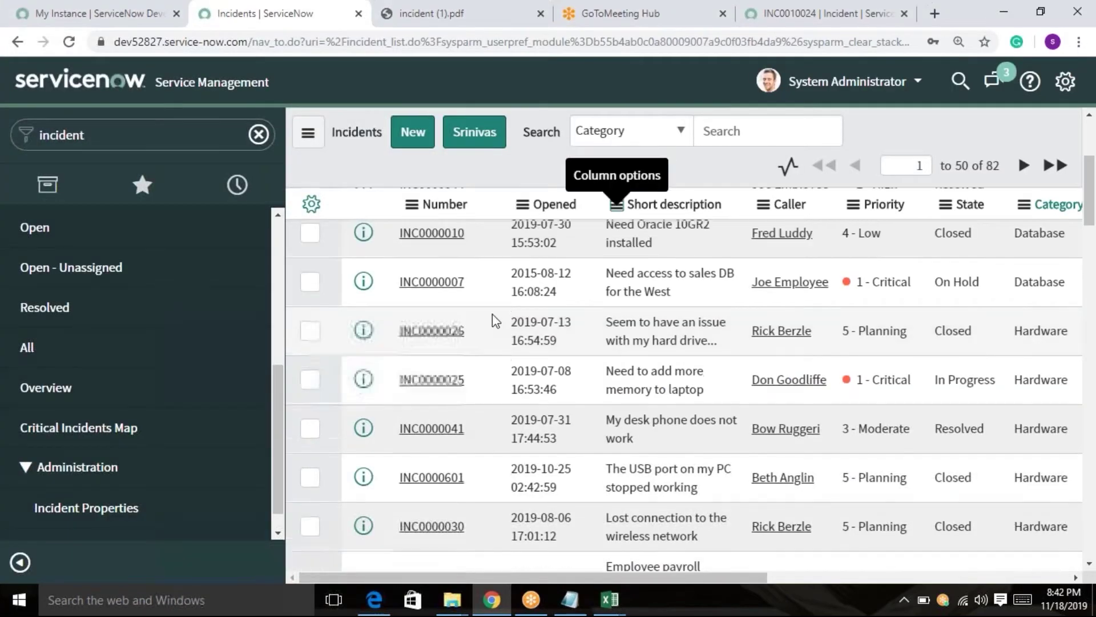
pyautogui.click(617, 242)
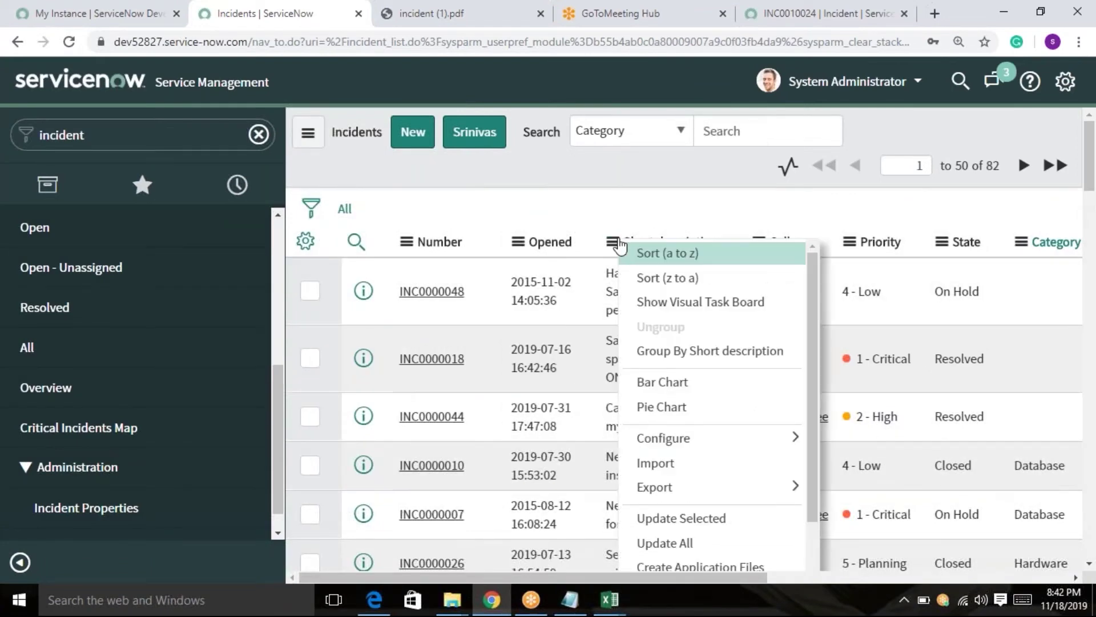
pyautogui.scroll(-2, 674, 486)
pyautogui.scroll(2, 677, 489)
pyautogui.click(571, 259)
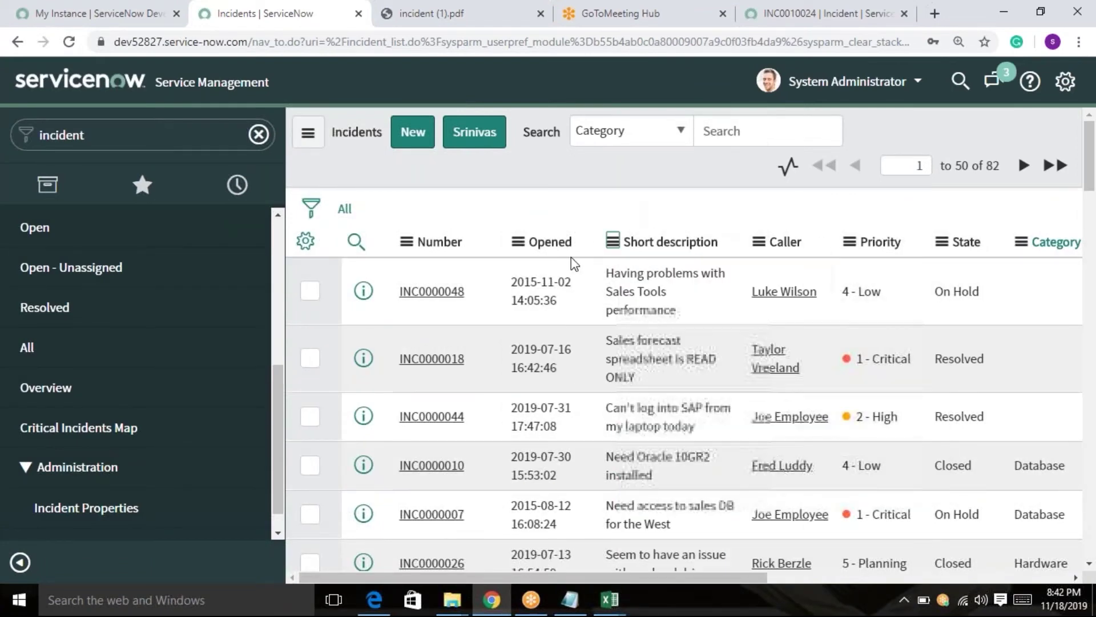
# Step: Switch the incident list from the default view to the Mobile view
pyautogui.click(308, 133)
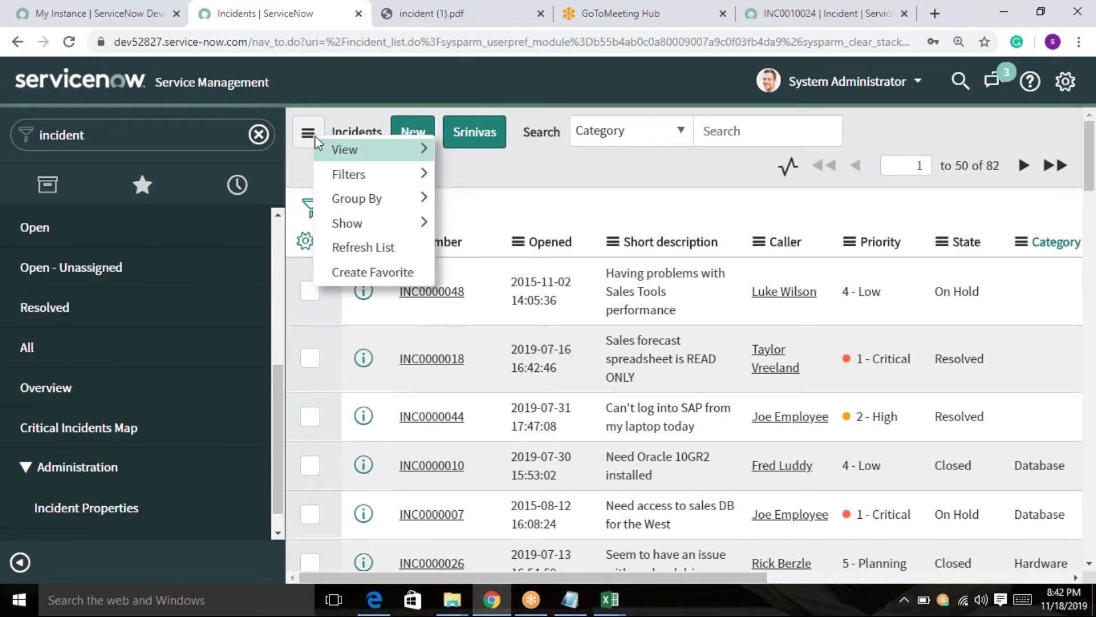
pyautogui.moveTo(359, 145)
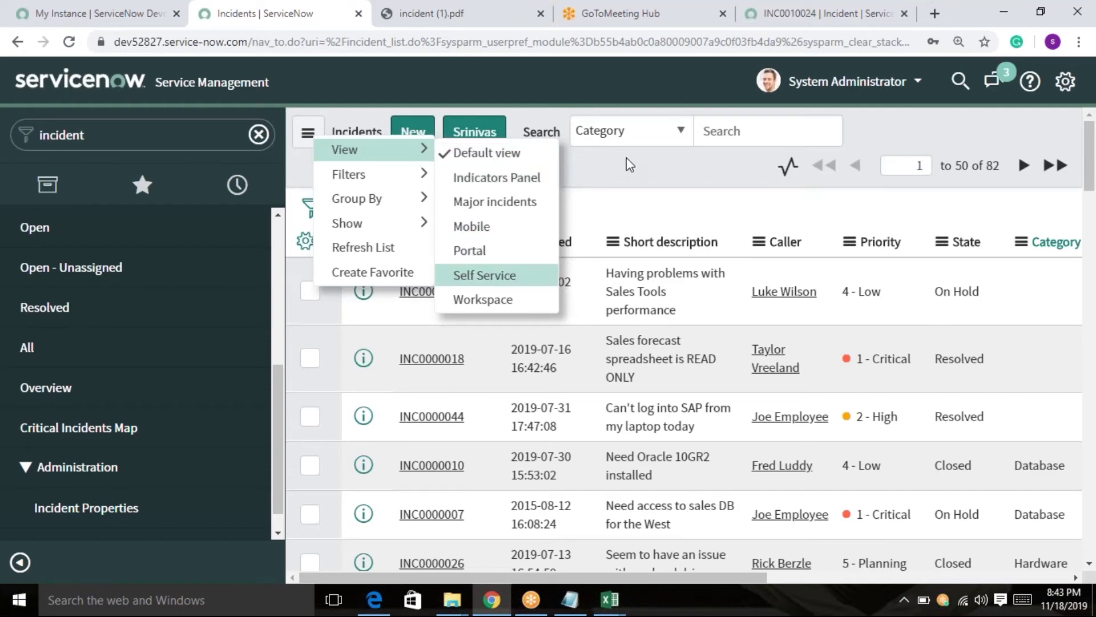
pyautogui.click(361, 144)
pyautogui.click(309, 134)
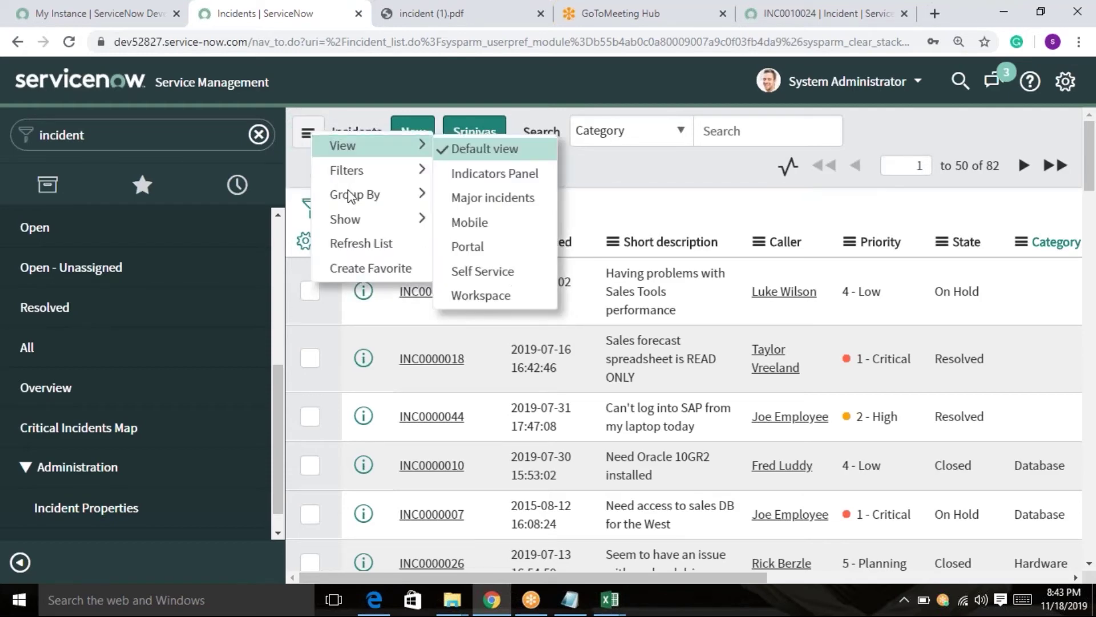
pyautogui.moveTo(420, 151)
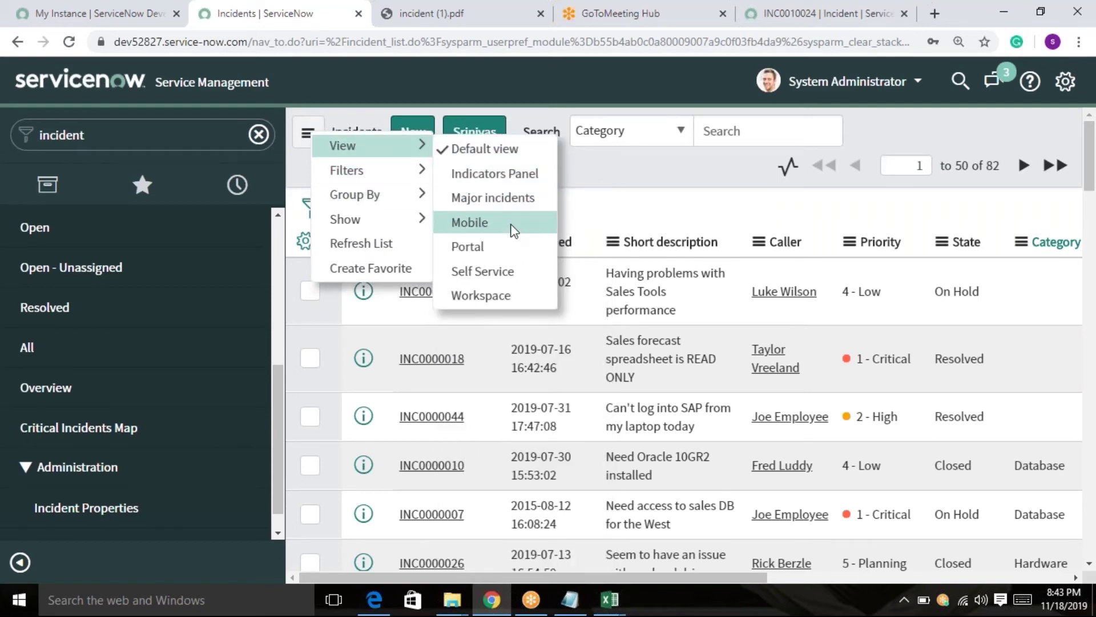
pyautogui.click(470, 222)
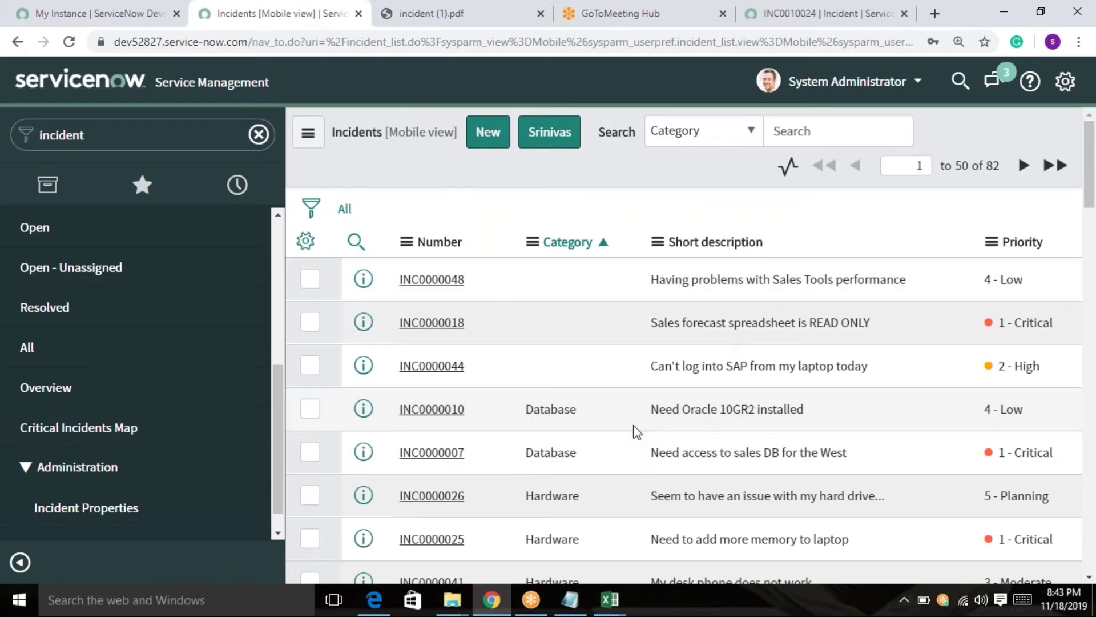
# Step: Switch the incident list to the Portal view and look over its columns and records
pyautogui.click(312, 139)
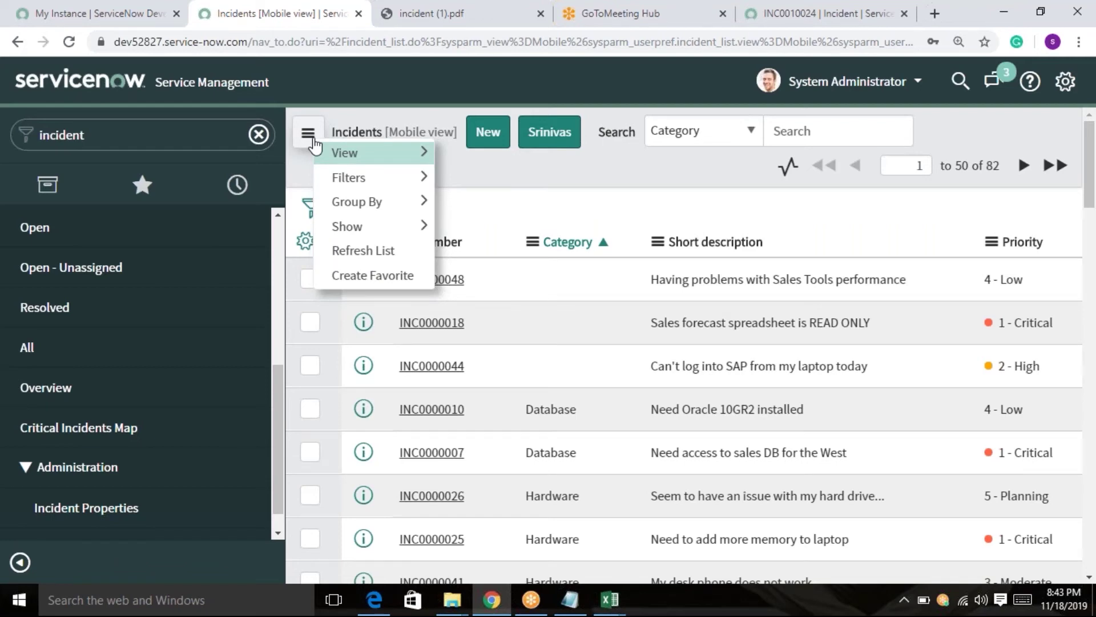
pyautogui.moveTo(427, 155)
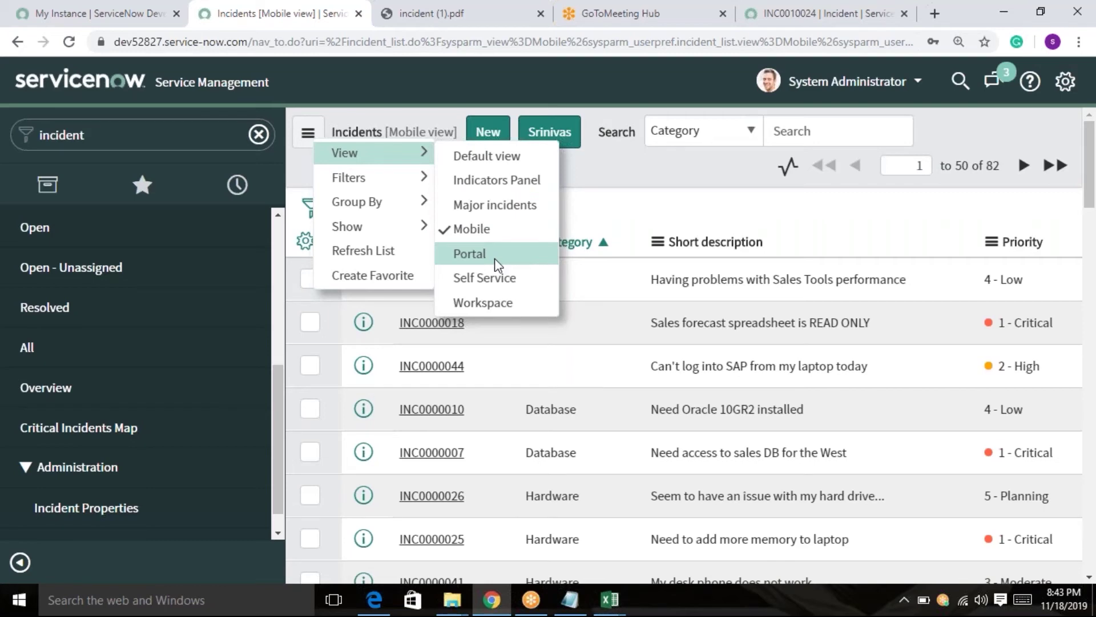
pyautogui.click(495, 258)
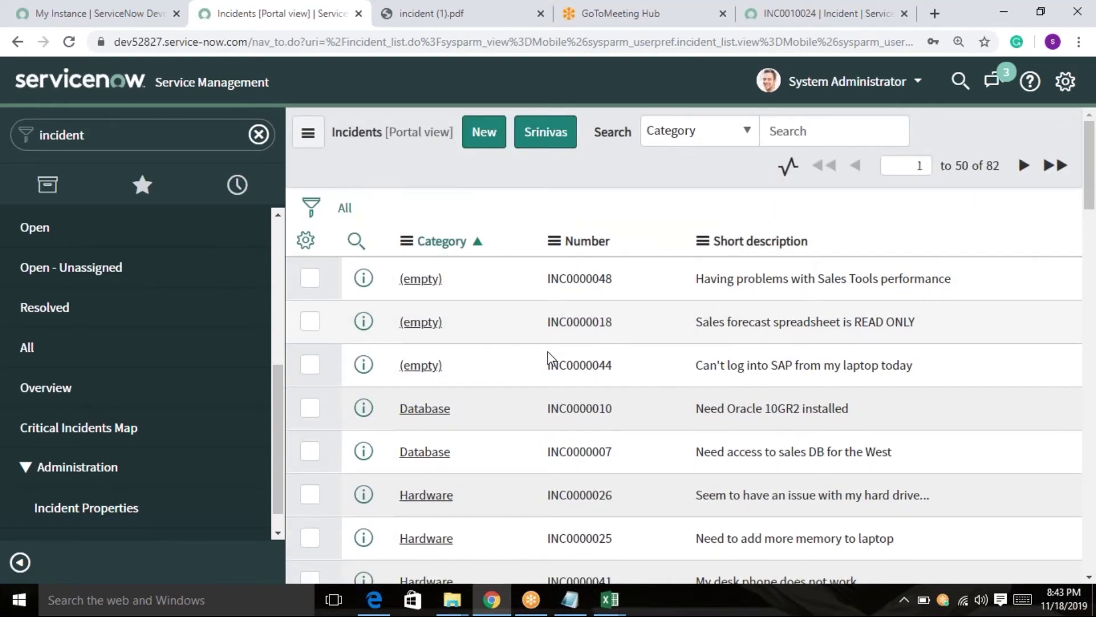
pyautogui.scroll(-2, 582, 402)
pyautogui.scroll(3, 581, 402)
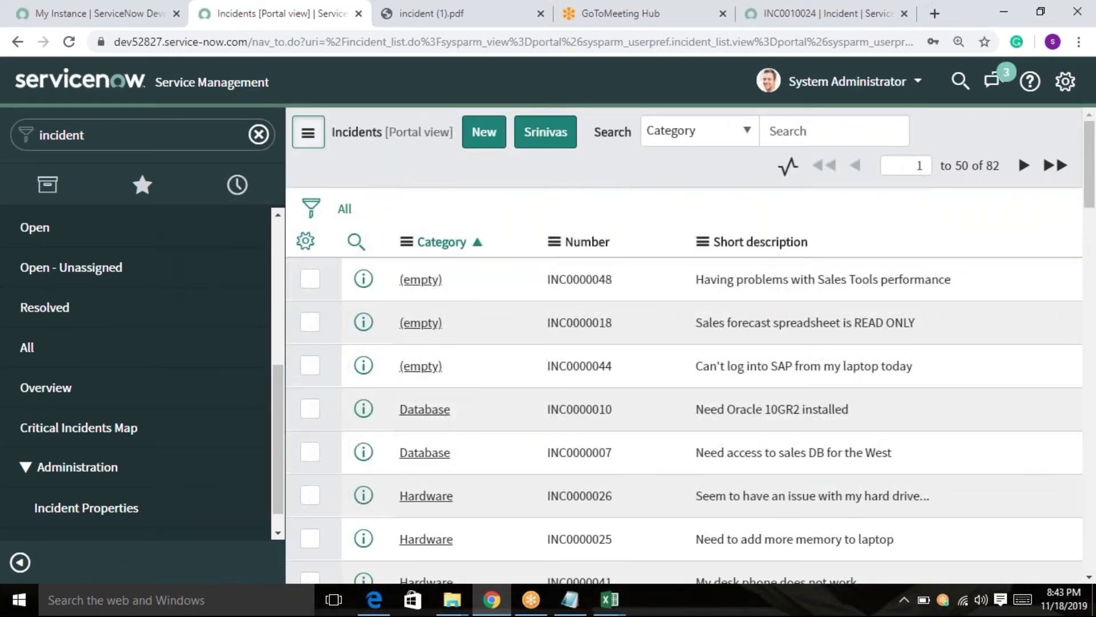
# Step: Group the incident list by Category and clear the grouping again
pyautogui.click(308, 137)
pyautogui.click(623, 180)
pyautogui.click(312, 140)
pyautogui.moveTo(426, 183)
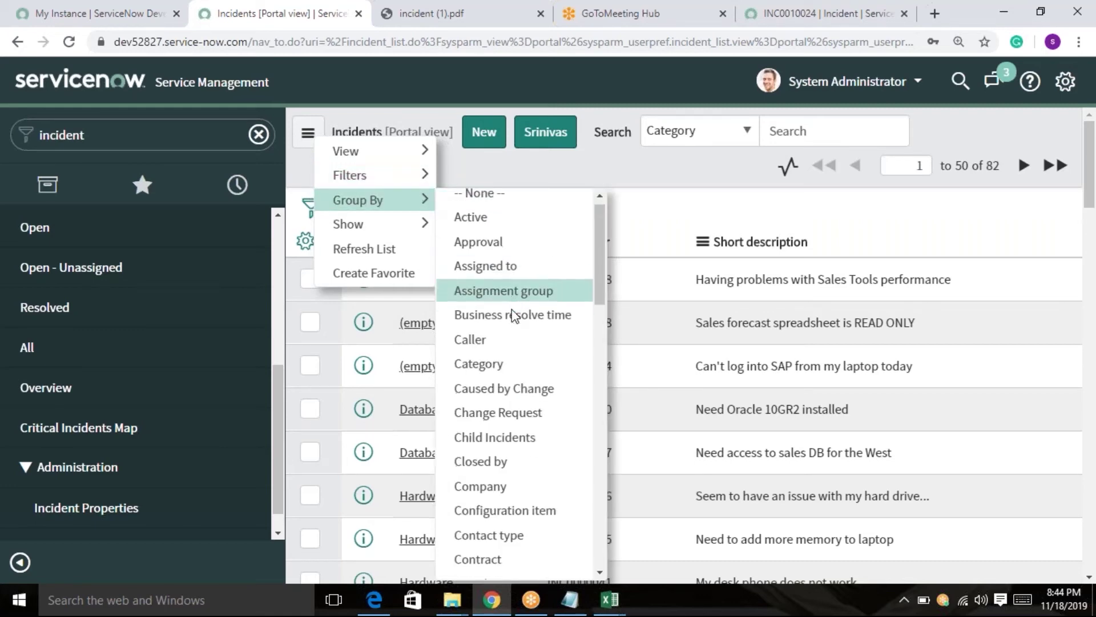
pyautogui.click(515, 379)
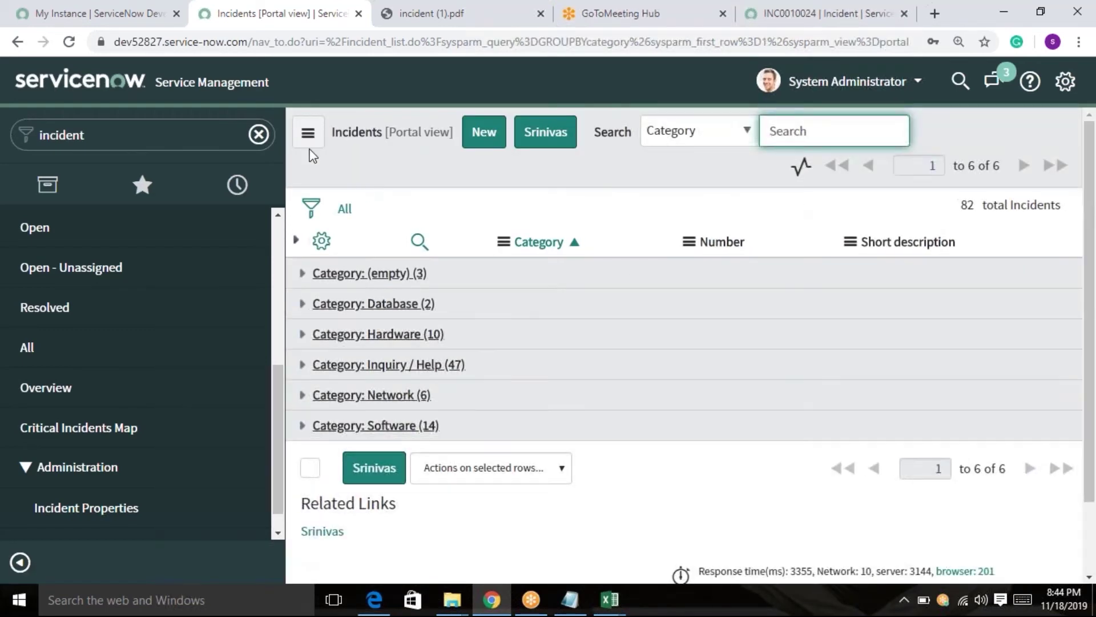
pyautogui.click(307, 143)
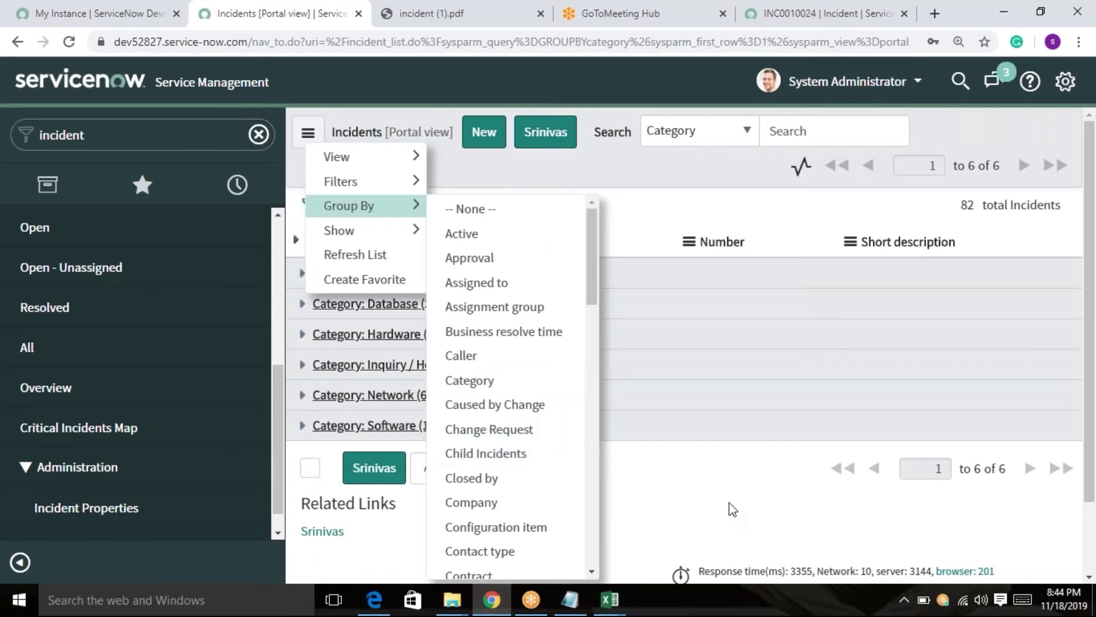
pyautogui.click(729, 506)
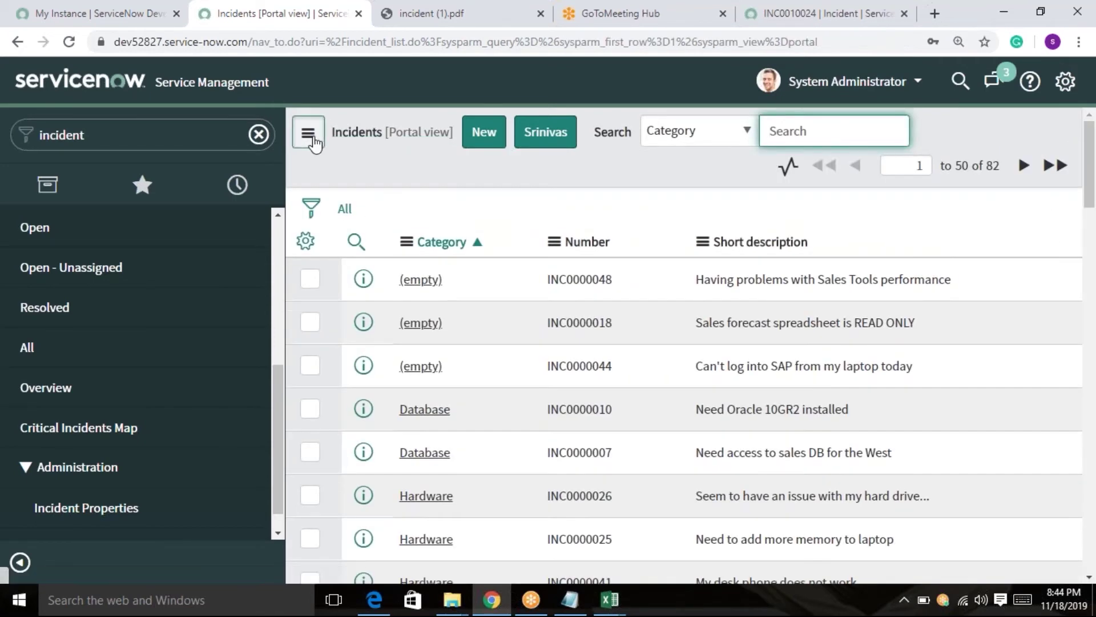
# Step: Limit the incident list to 10 rows per page
pyautogui.click(308, 132)
pyautogui.moveTo(414, 231)
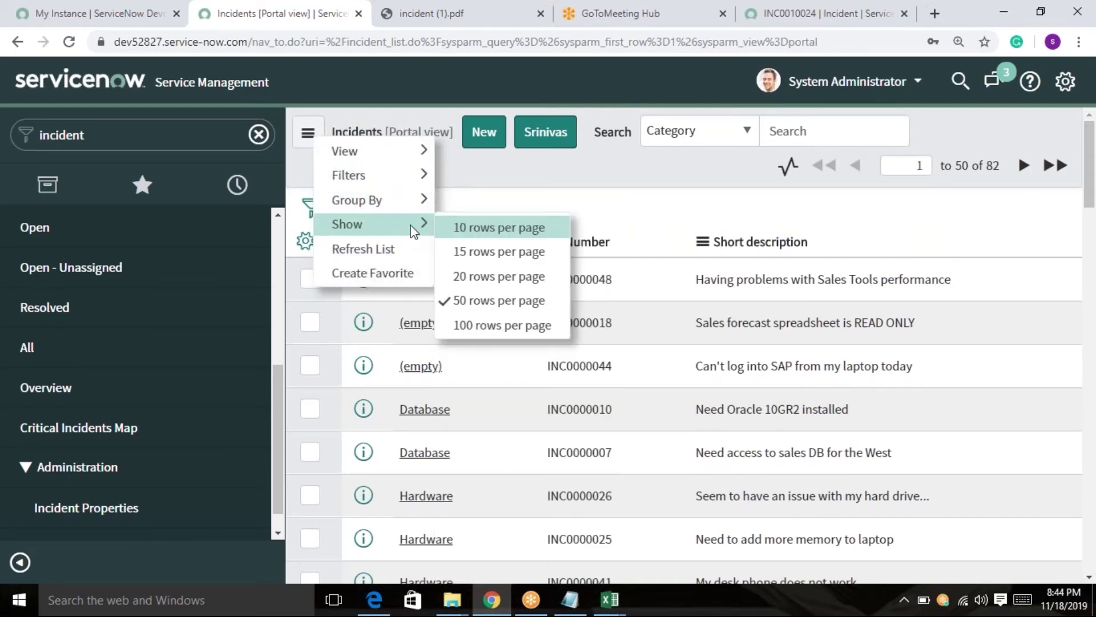
pyautogui.click(484, 228)
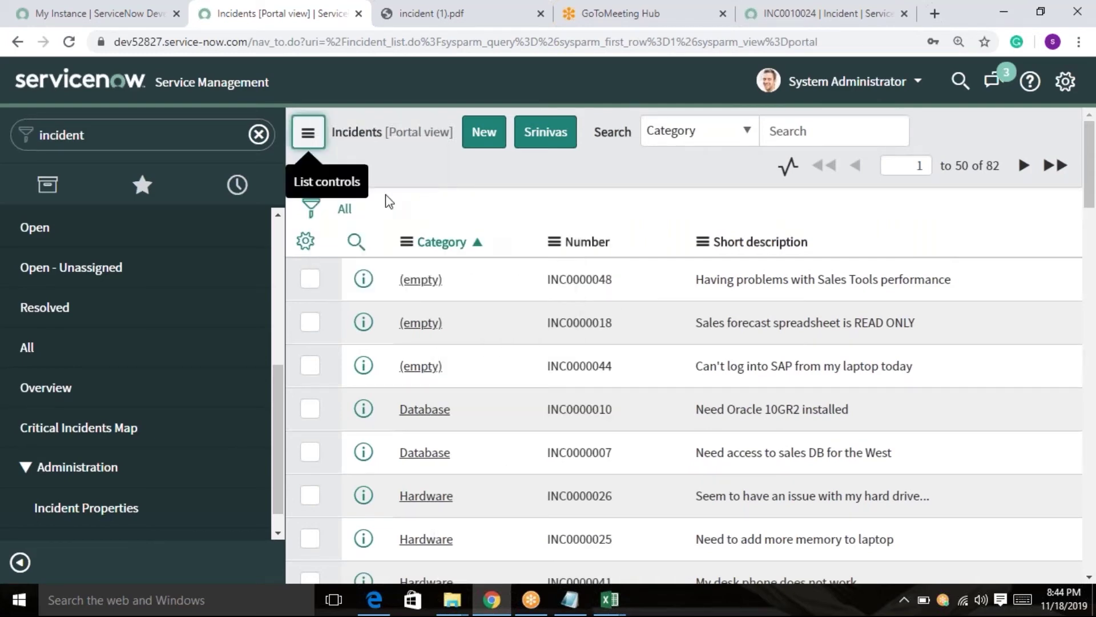
# Step: Set the incident list to show 100 rows per page and refresh the list
pyautogui.click(308, 132)
pyautogui.moveTo(405, 213)
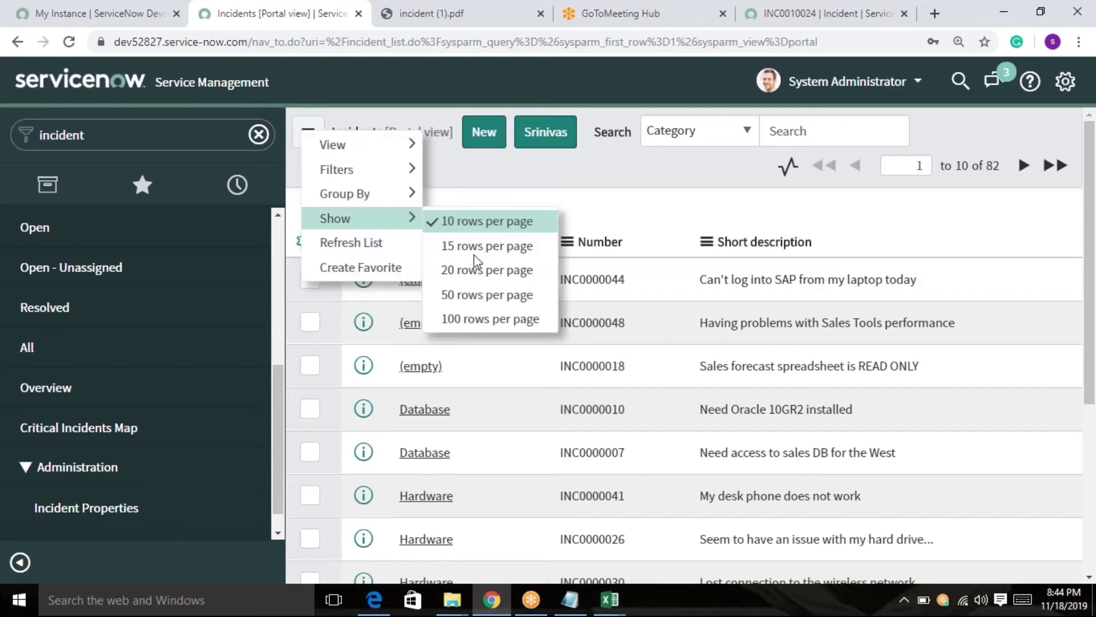
pyautogui.click(488, 319)
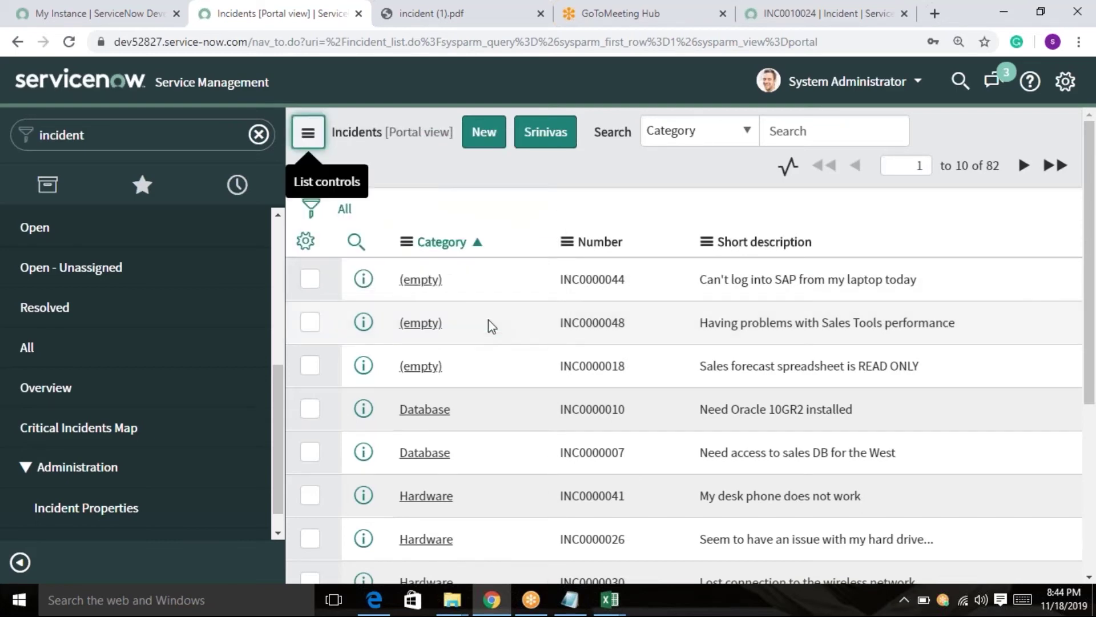
pyautogui.click(318, 146)
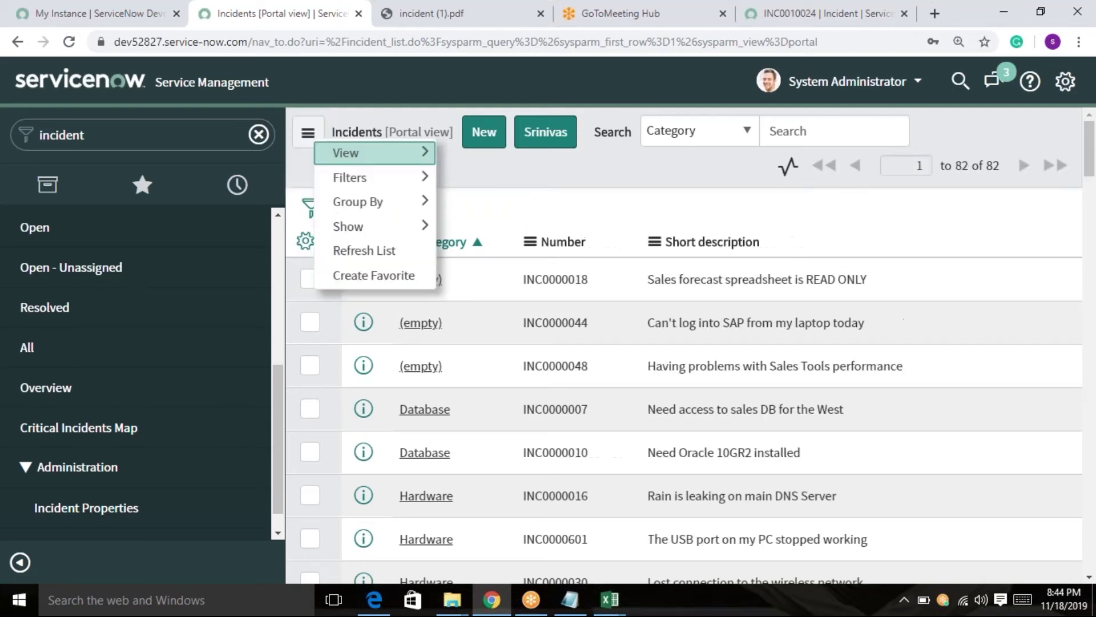
pyautogui.click(409, 256)
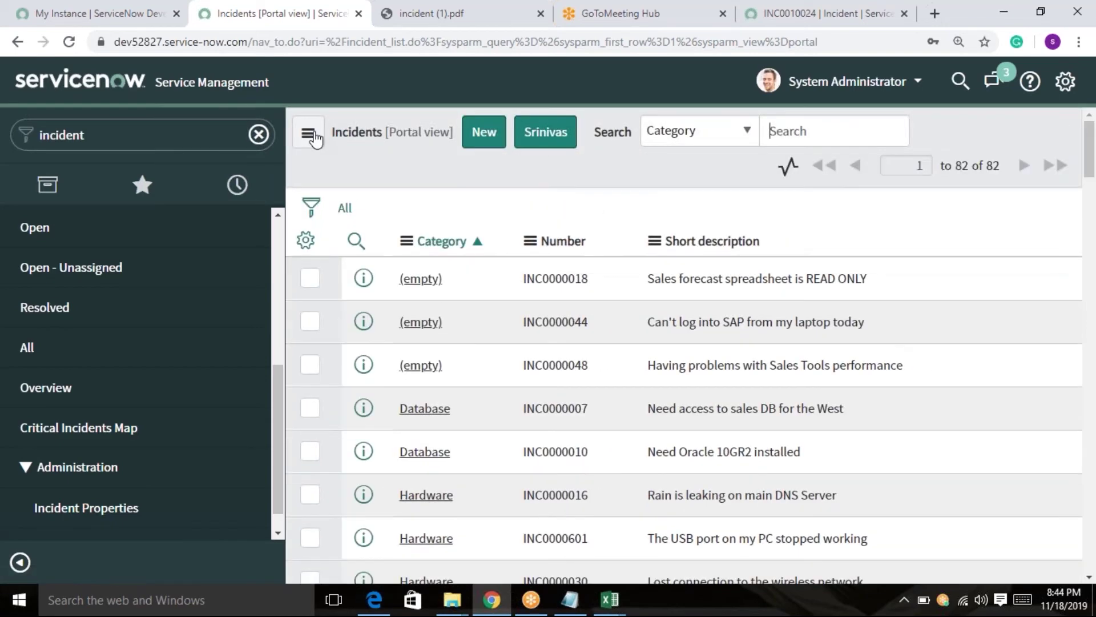
# Step: Return the incident list to the Default view
pyautogui.click(312, 135)
pyautogui.moveTo(426, 145)
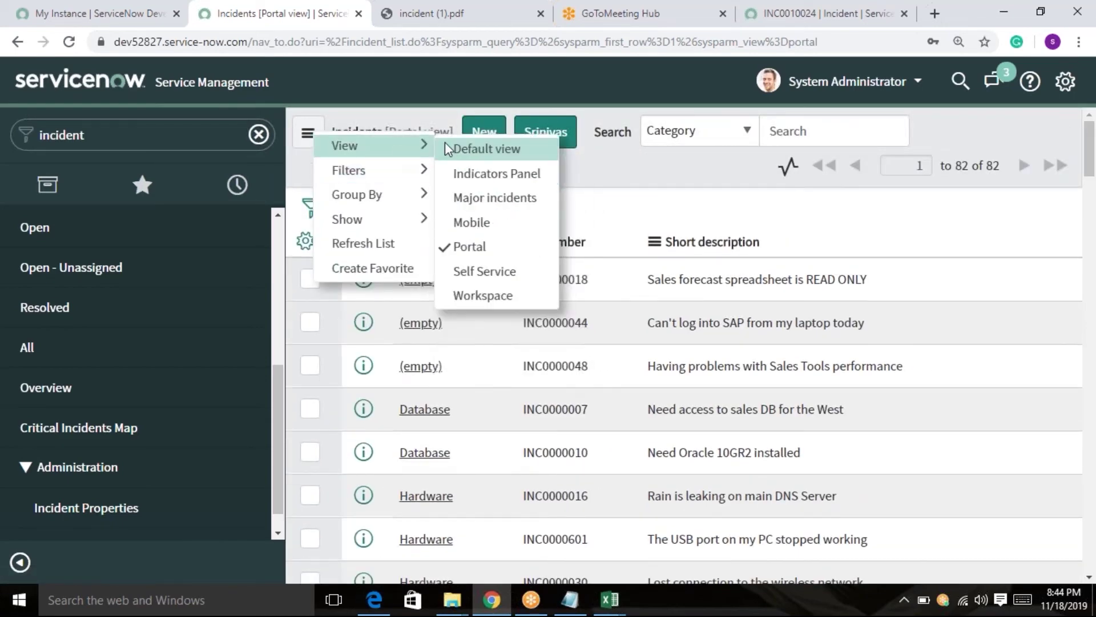
pyautogui.click(469, 153)
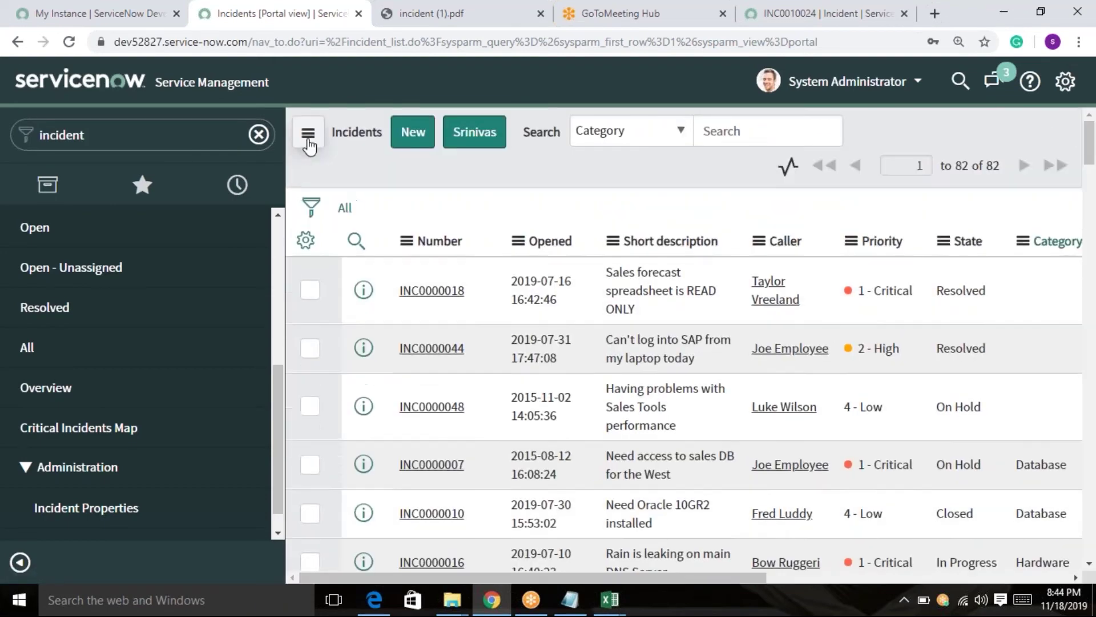
pyautogui.click(309, 140)
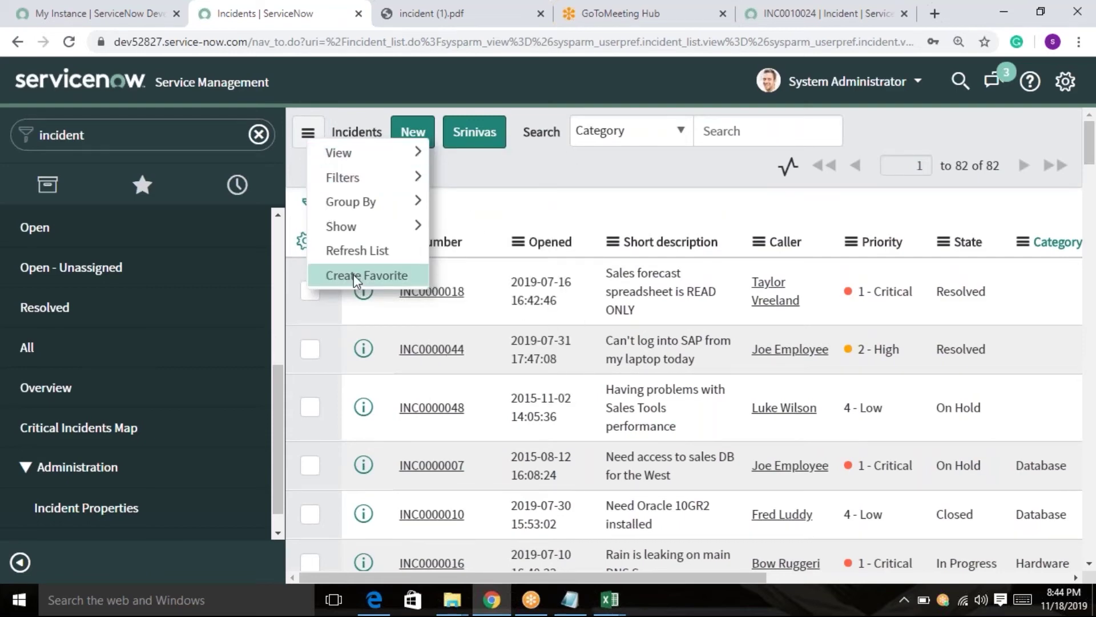
pyautogui.click(514, 184)
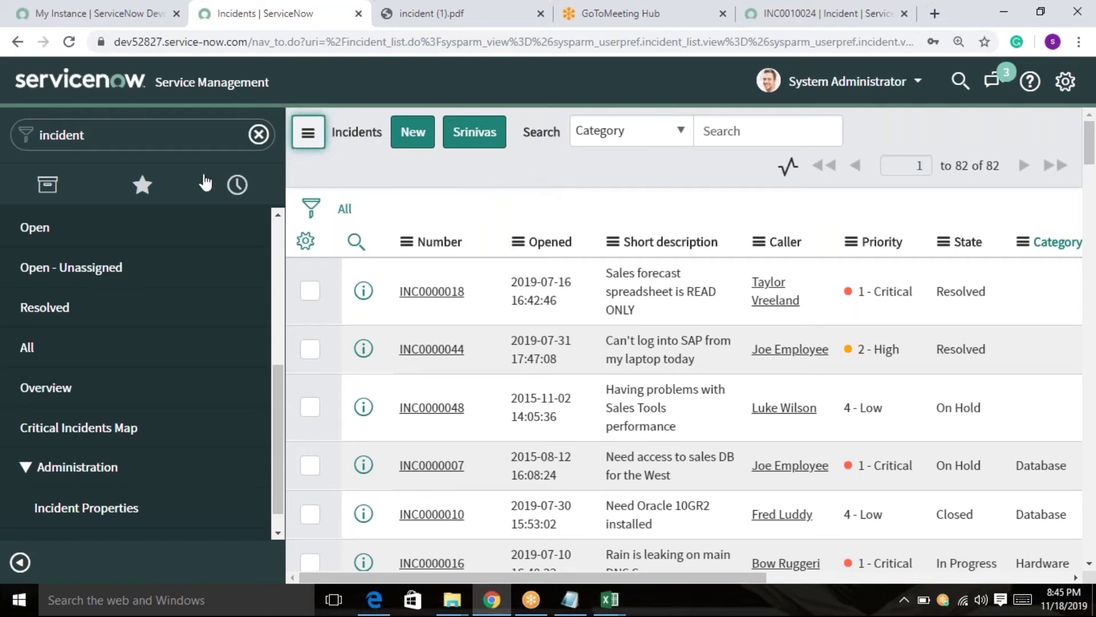
# Step: Build a filter condition on the incident list where Category is Hardware
pyautogui.click(311, 210)
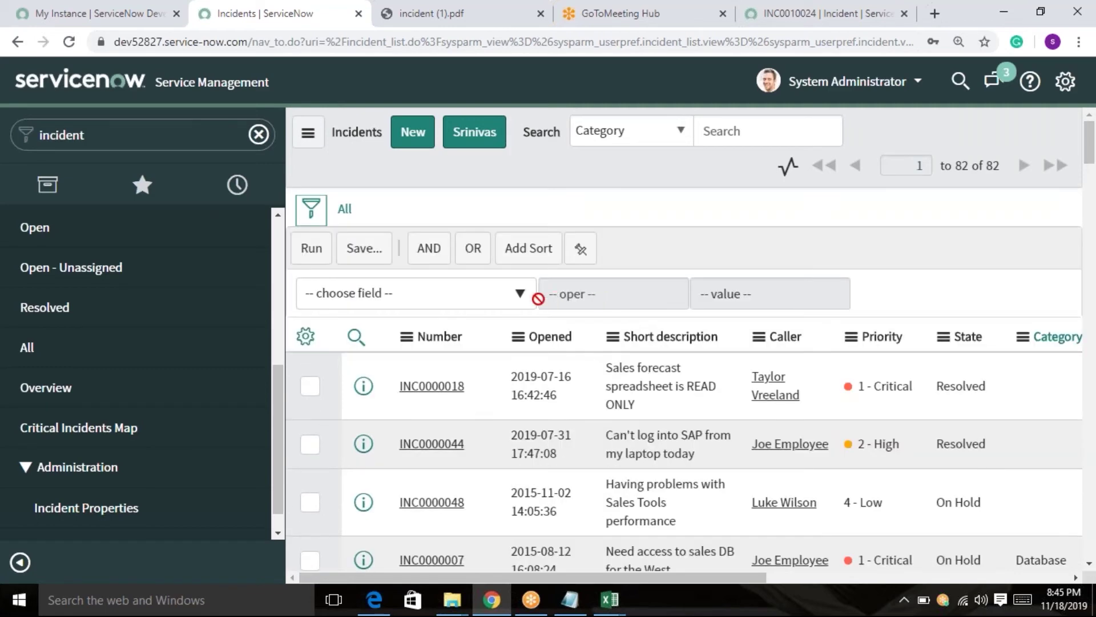
pyautogui.click(519, 293)
pyautogui.write('cate')
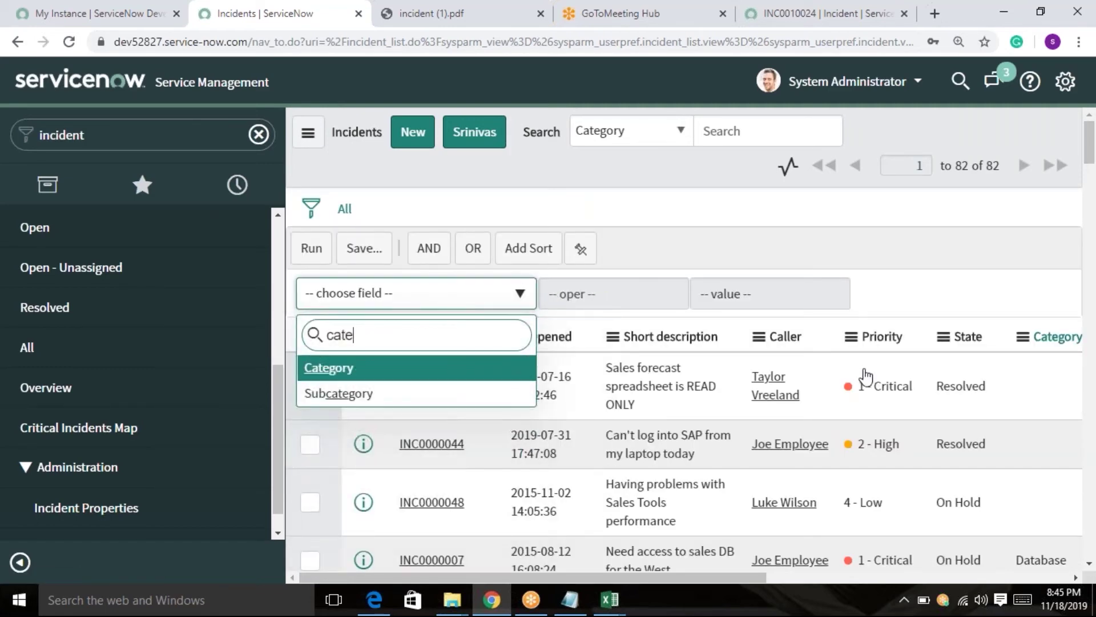
pyautogui.press('Return')
pyautogui.click(862, 300)
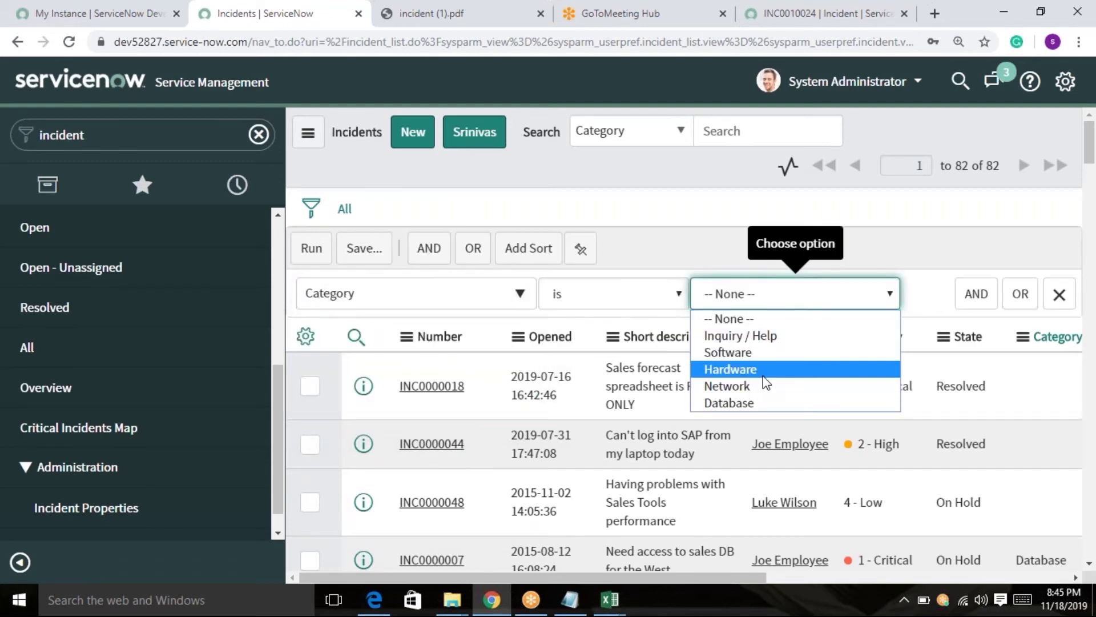
pyautogui.click(815, 370)
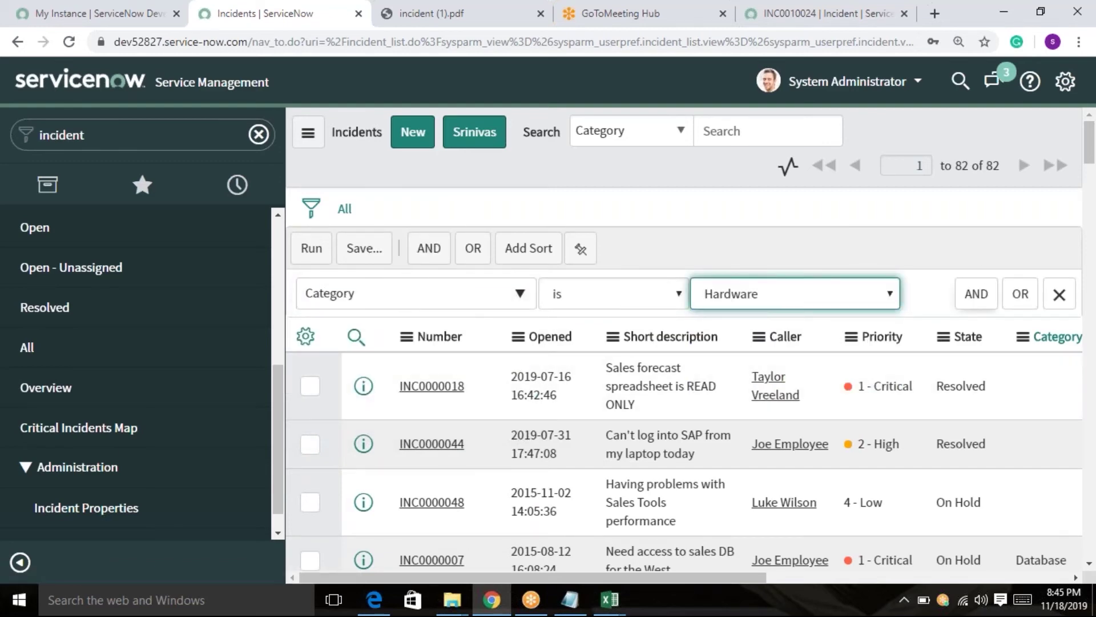
# Step: Add an AND condition to the filter where Priority is 1 - Critical
pyautogui.click(975, 299)
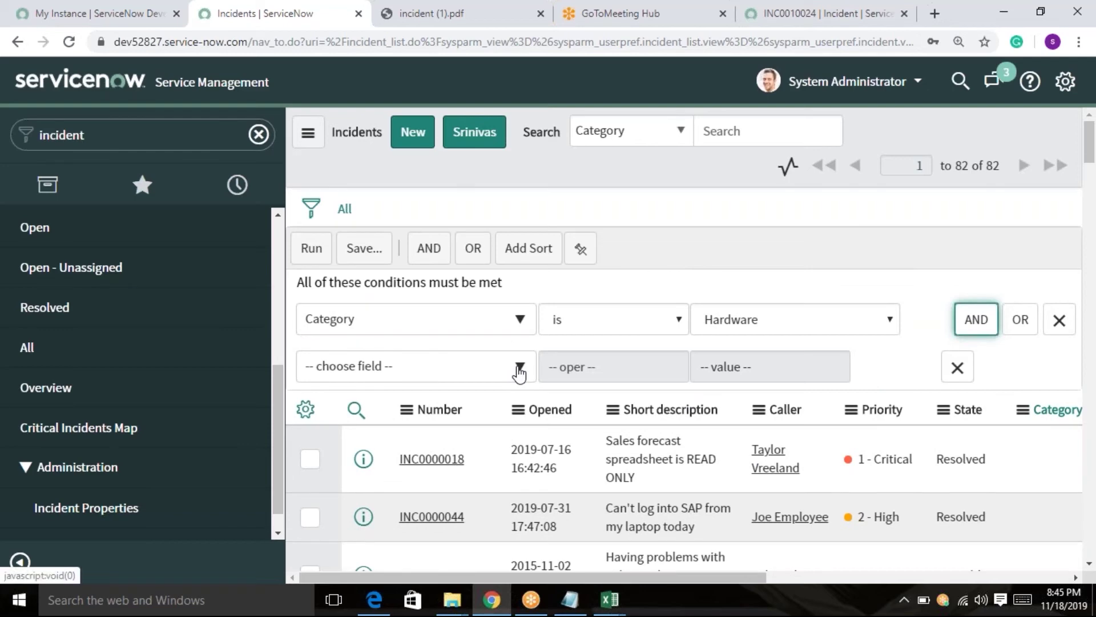
pyautogui.click(518, 367)
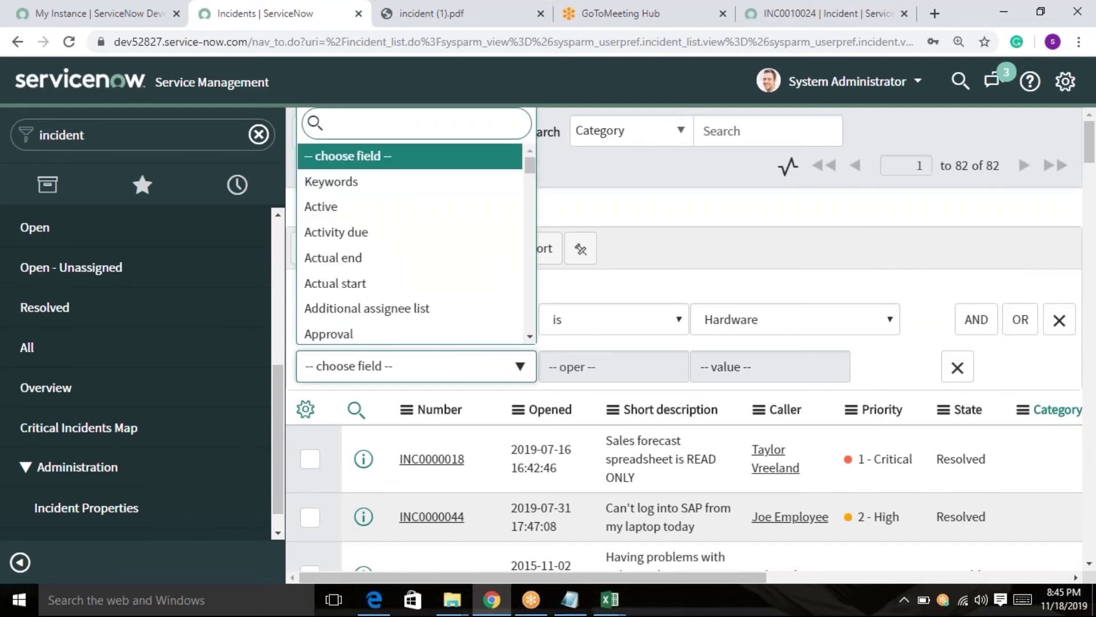
pyautogui.click(685, 282)
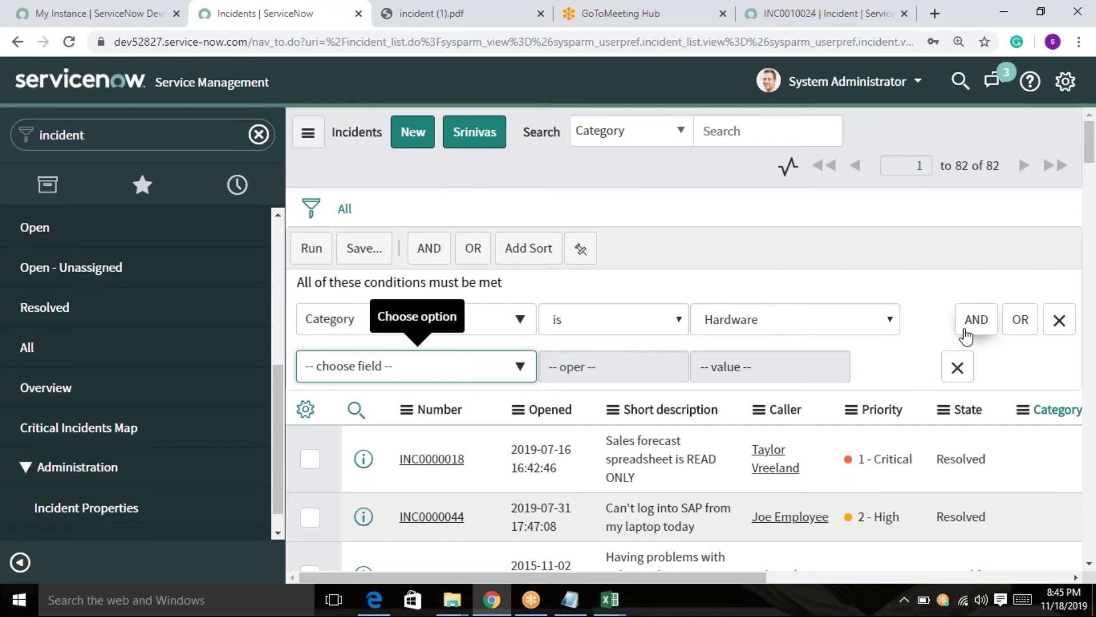
pyautogui.write('pri')
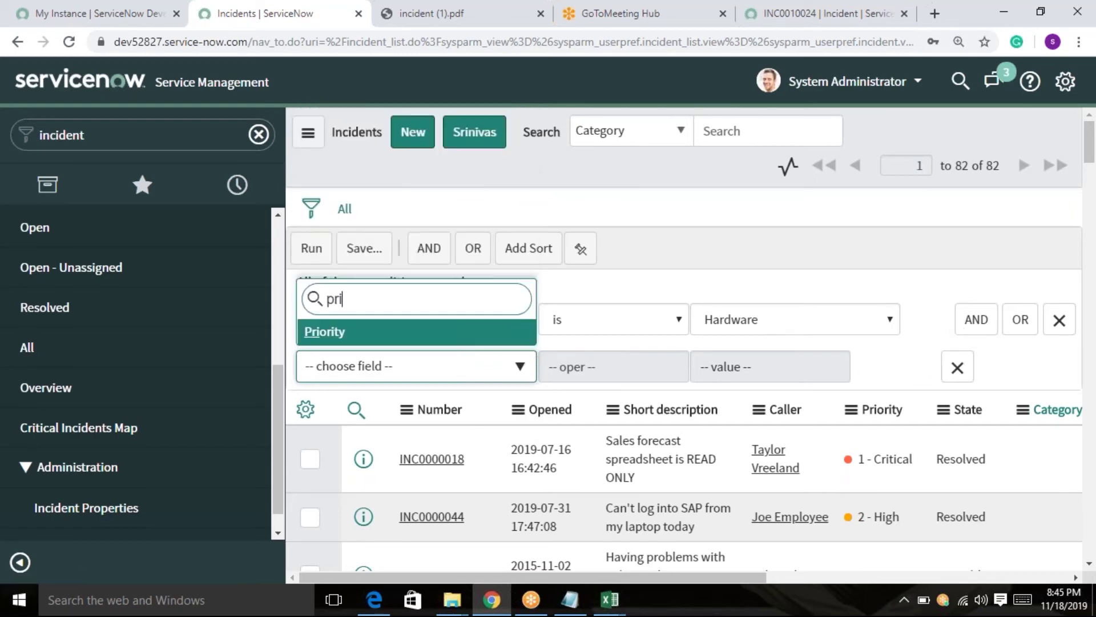
pyautogui.press('Return')
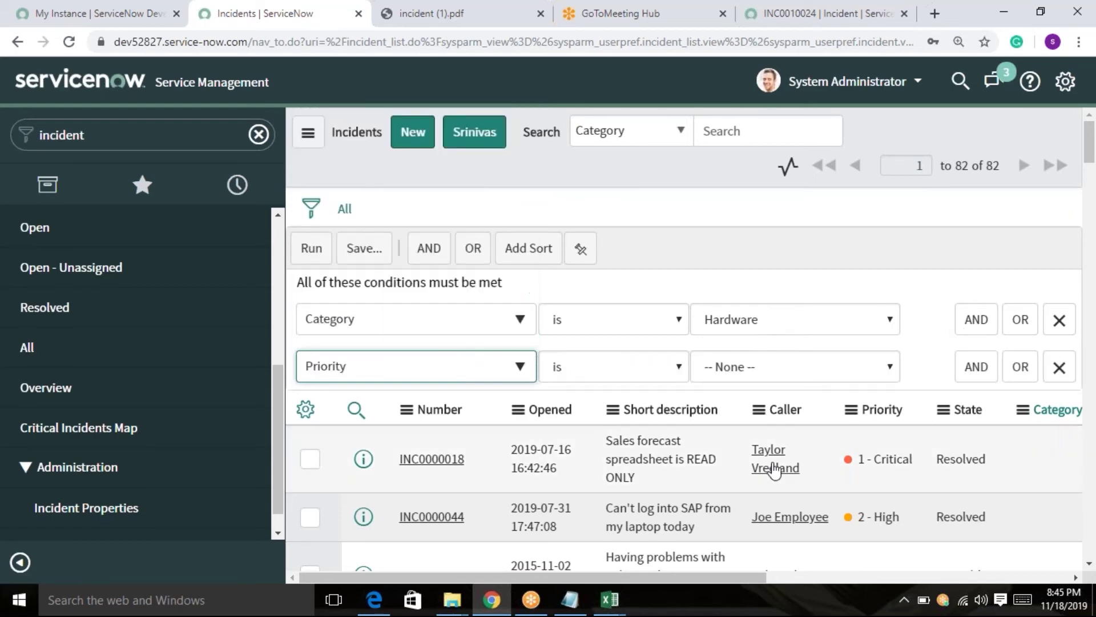
pyautogui.click(761, 372)
pyautogui.click(751, 409)
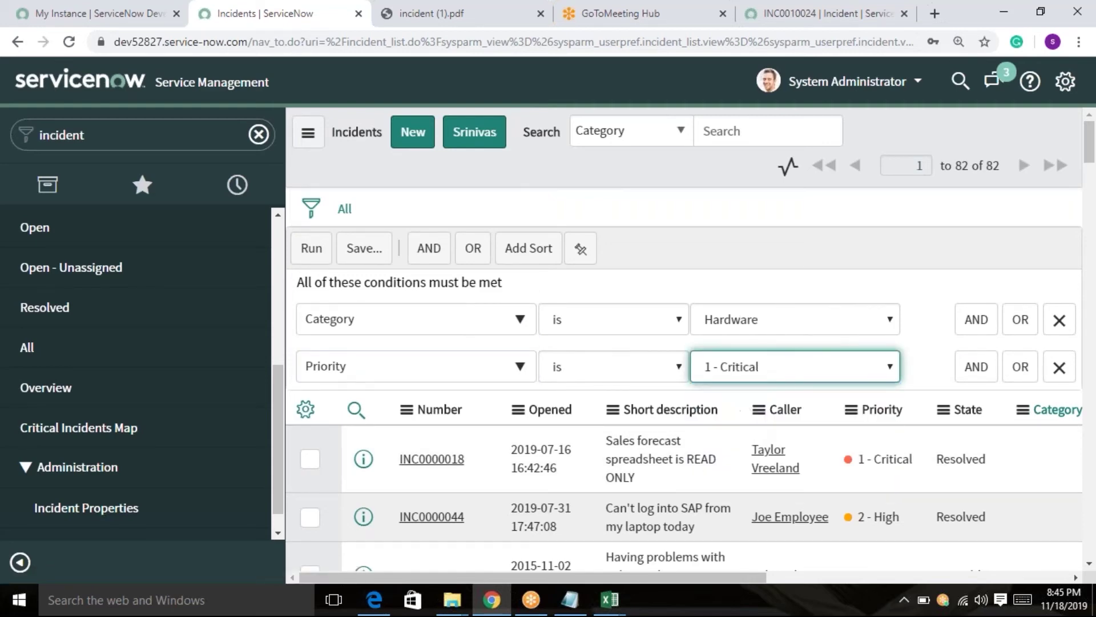
# Step: Run the Hardware and 1 - Critical filter and start creating a favorite from the filtered incident list
pyautogui.click(312, 250)
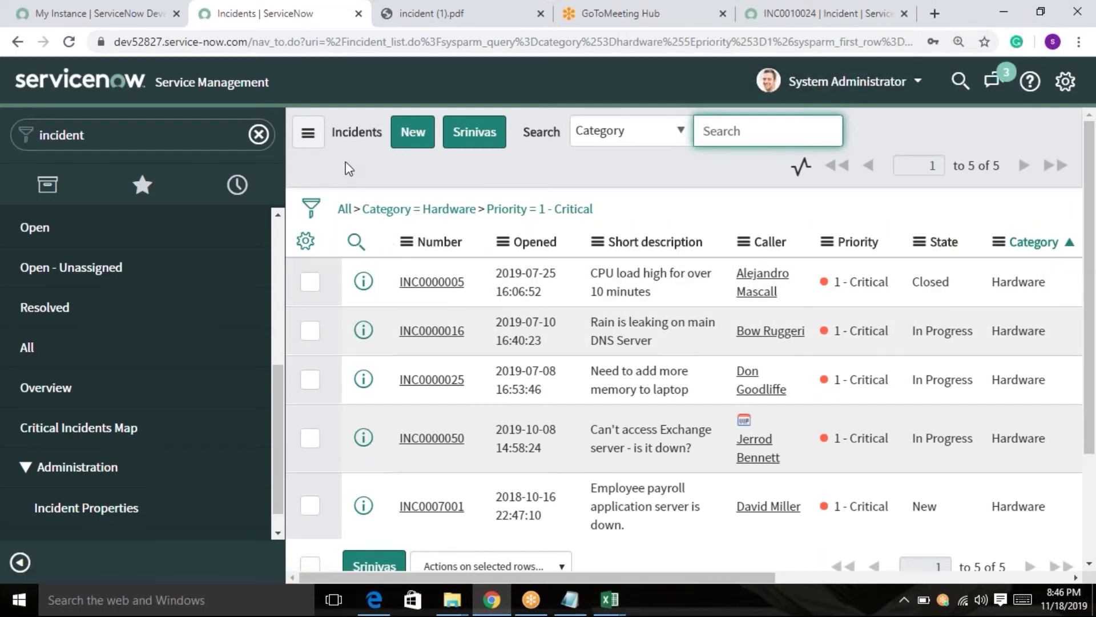
pyautogui.click(308, 134)
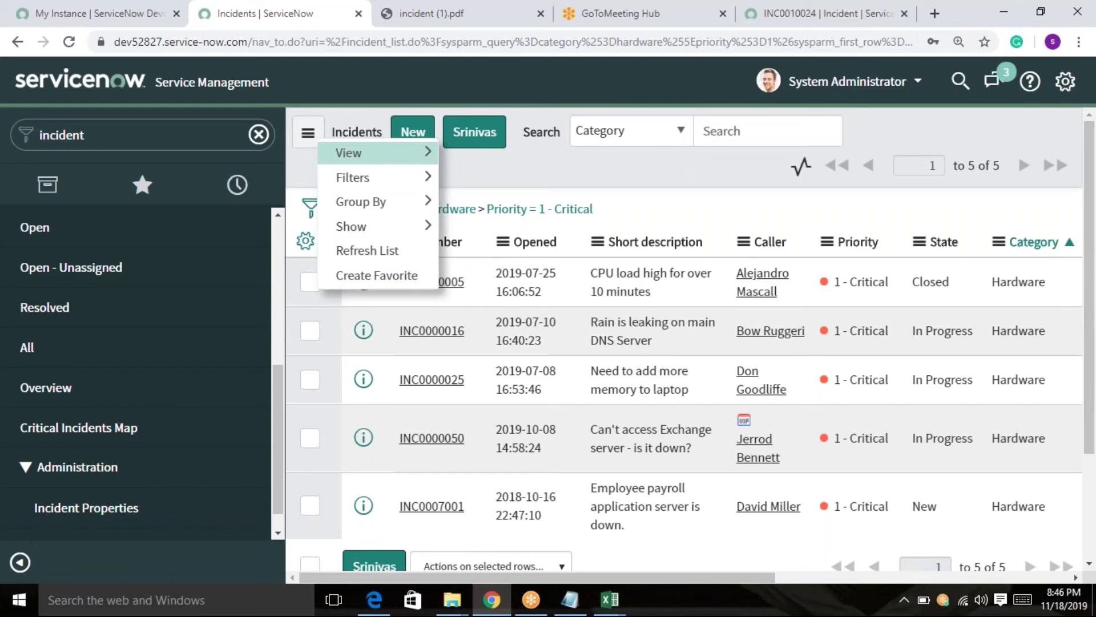
pyautogui.click(365, 275)
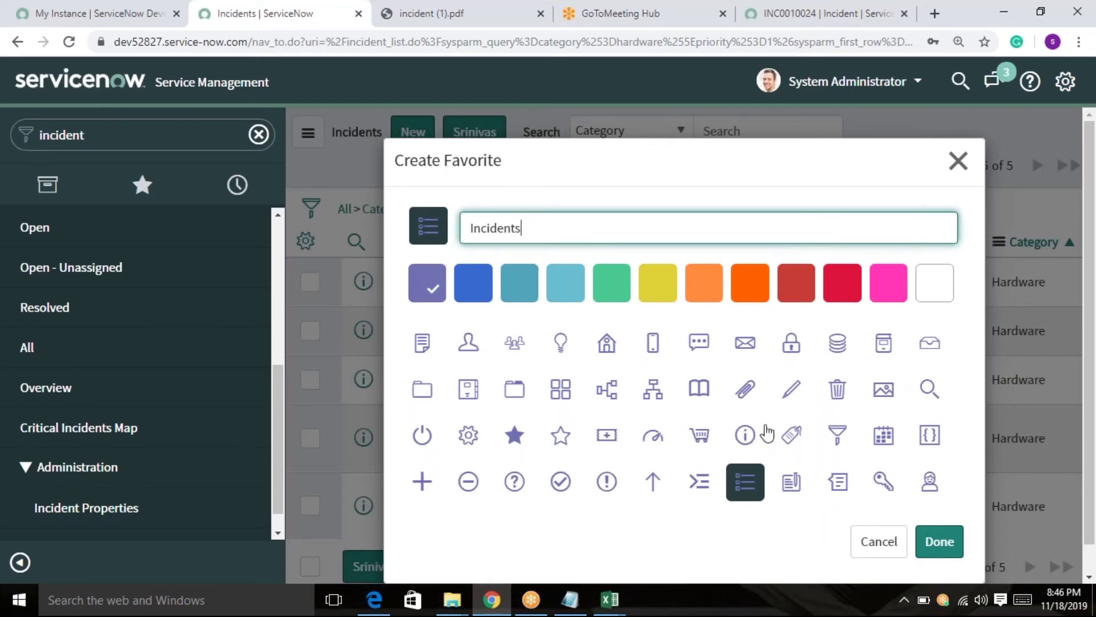
# Step: Name the new favorite "Priority-1- Hardware"
pyautogui.moveTo(553, 231); pyautogui.dragTo(437, 228)
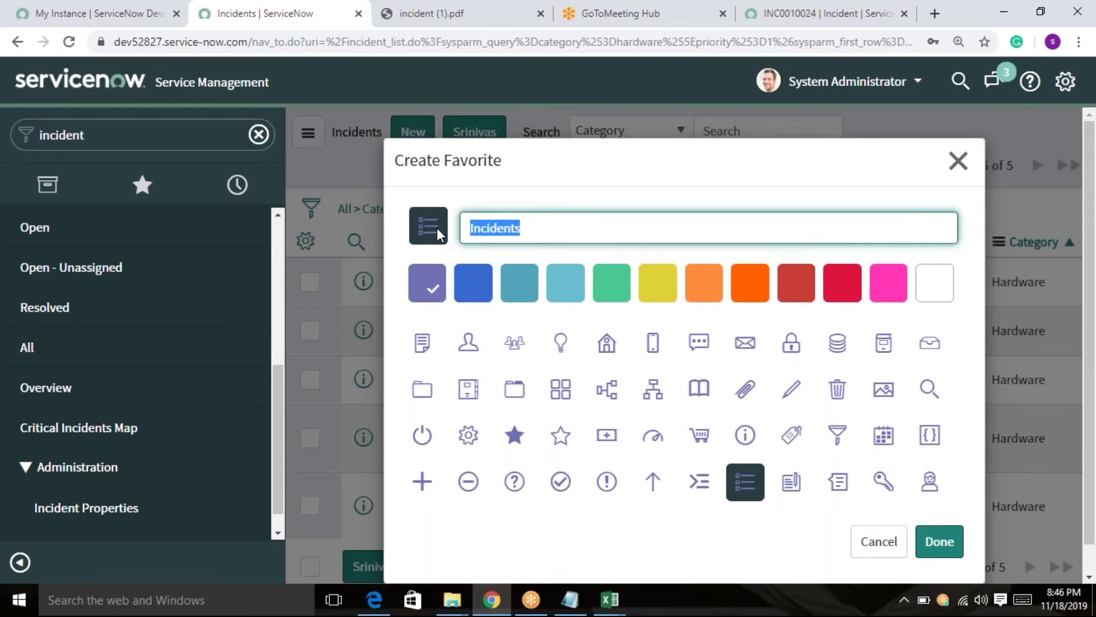
pyautogui.write('Prio')
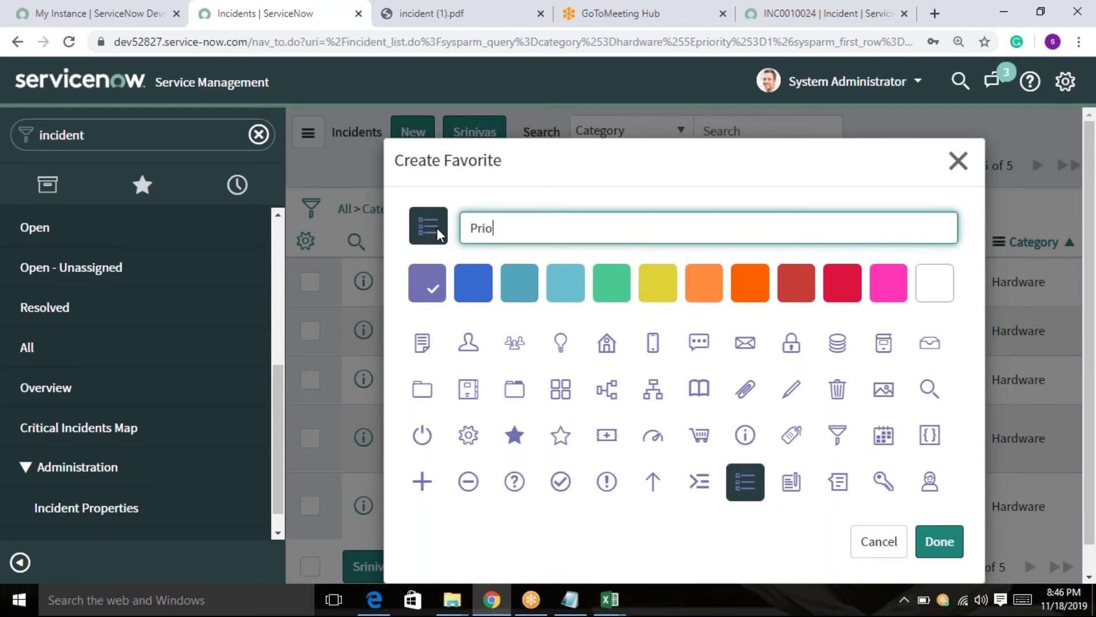
pyautogui.write('rity- C')
pyautogui.press('BackSpace')
pyautogui.write('Hari')
pyautogui.press('BackSpace')
pyautogui.write('dware')
pyautogui.click(510, 230)
pyautogui.press('BackSpace')
pyautogui.write('-1')
pyautogui.click(597, 231)
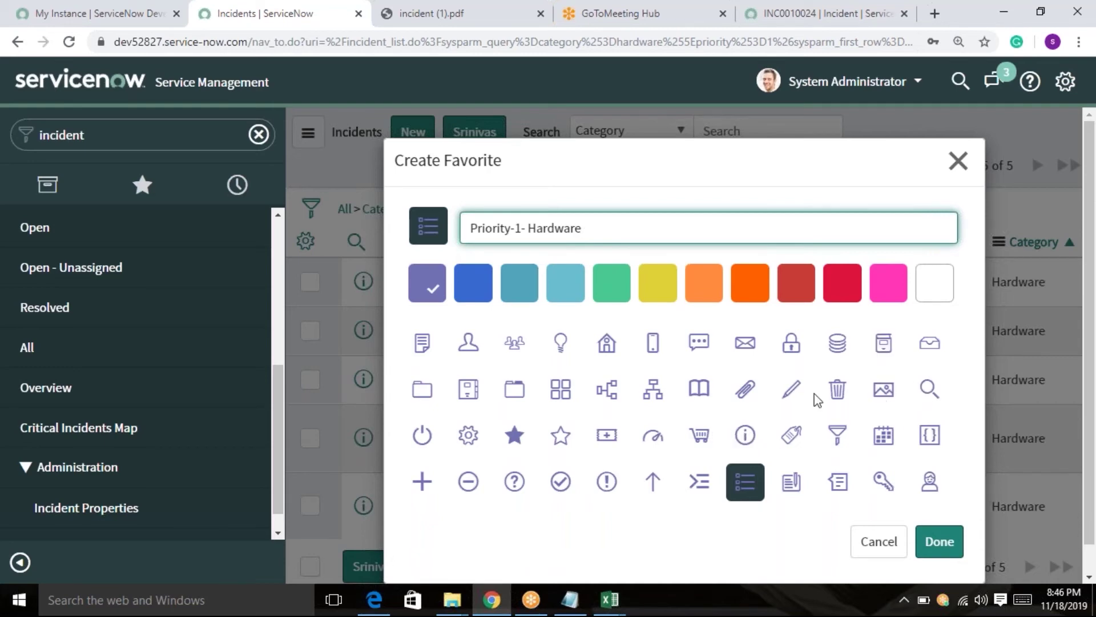
# Step: Save the favorite with the pencil icon and open it from the navigator's favorites
pyautogui.click(789, 390)
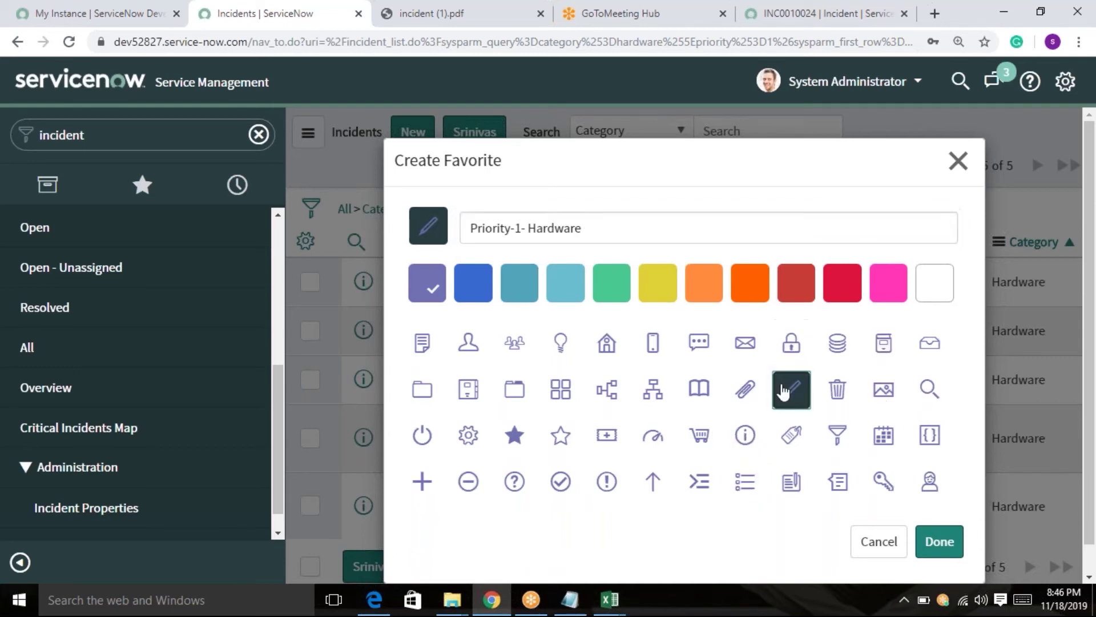
pyautogui.click(959, 546)
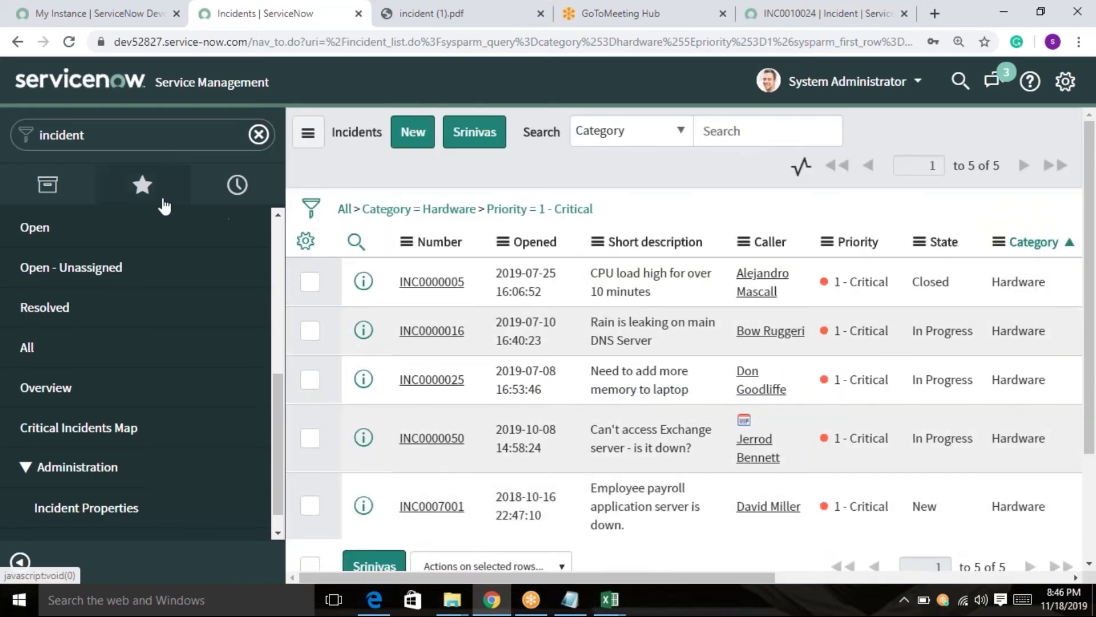
pyautogui.click(163, 200)
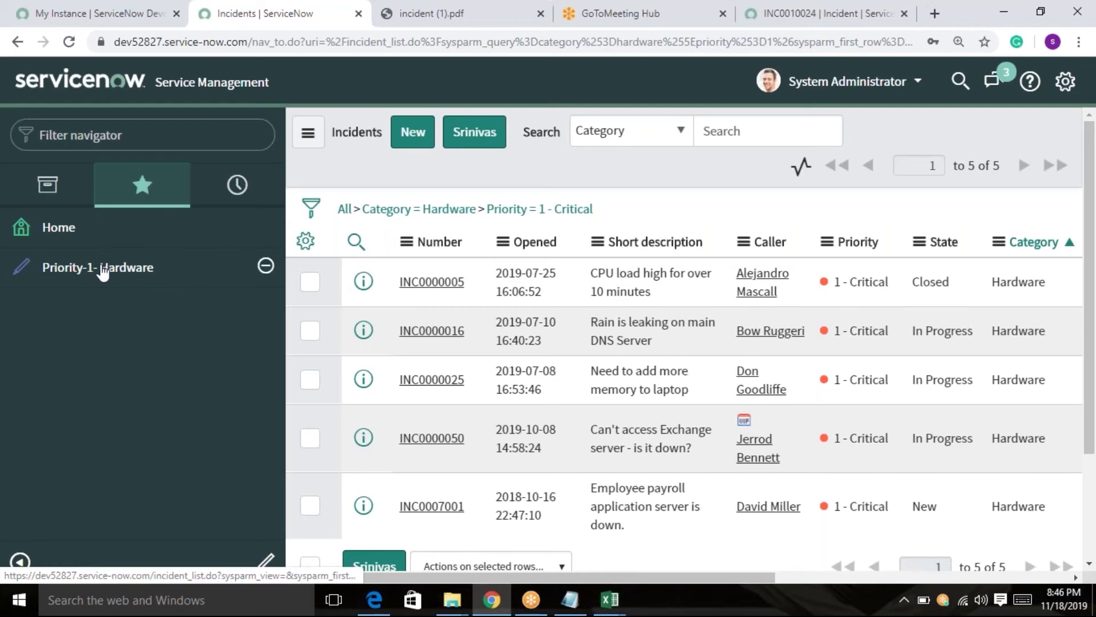
pyautogui.click(102, 272)
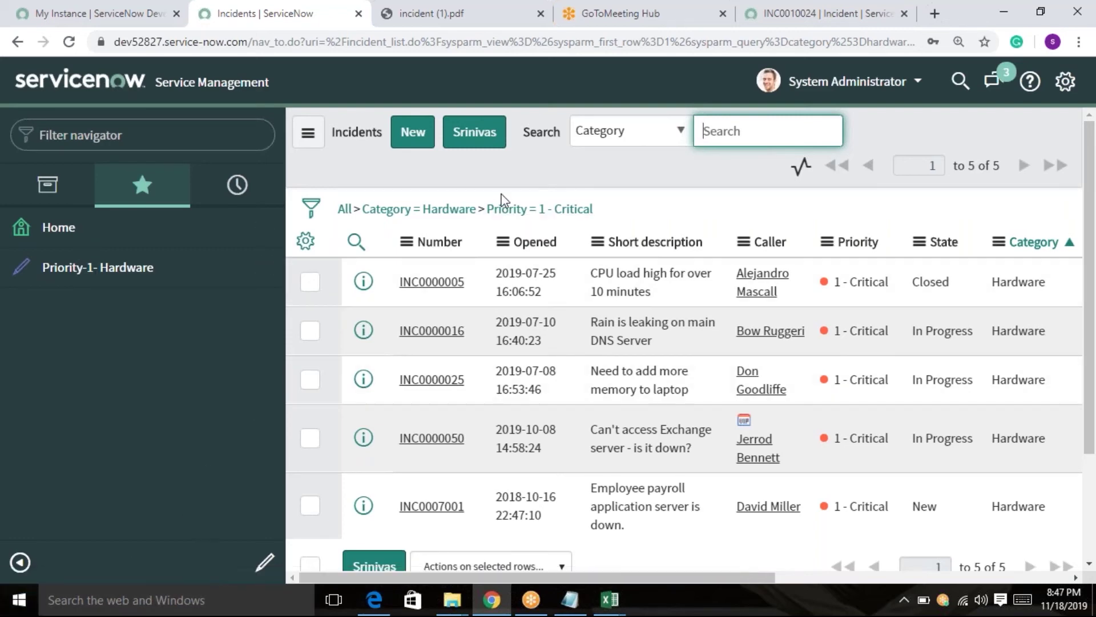
# Step: Remove the Category and Priority conditions so that the list covers all incidents
pyautogui.click(309, 133)
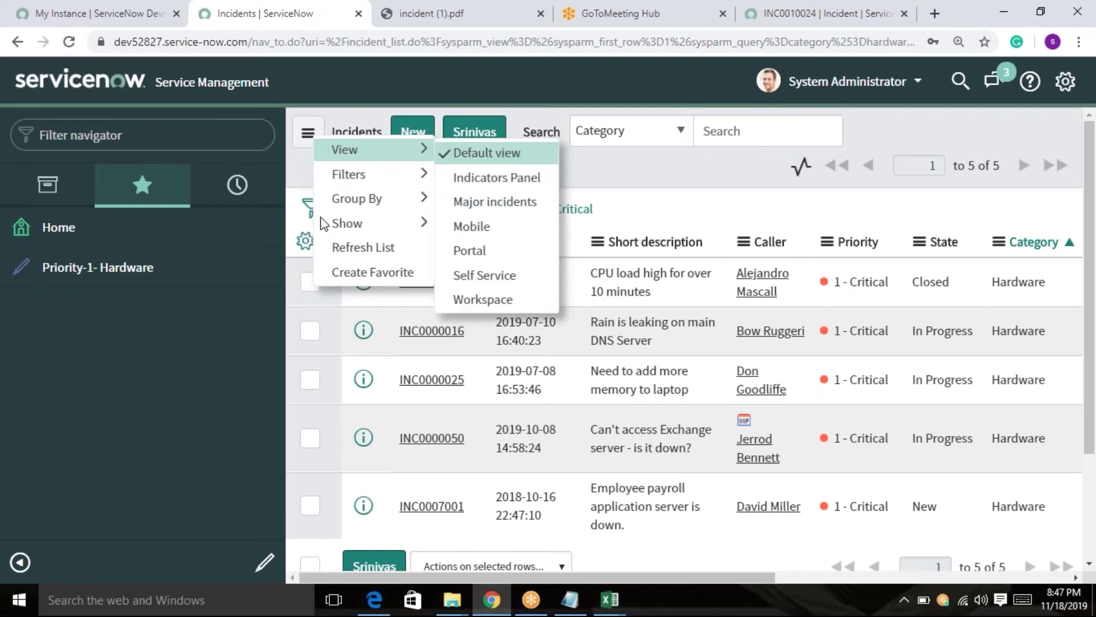
pyautogui.click(658, 190)
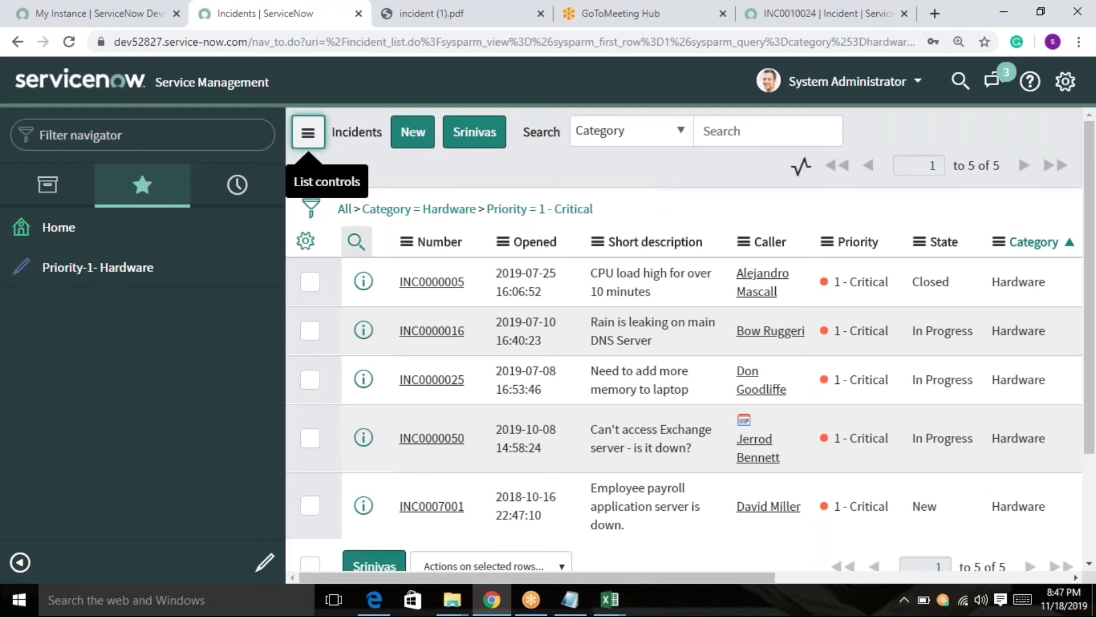
pyautogui.click(345, 209)
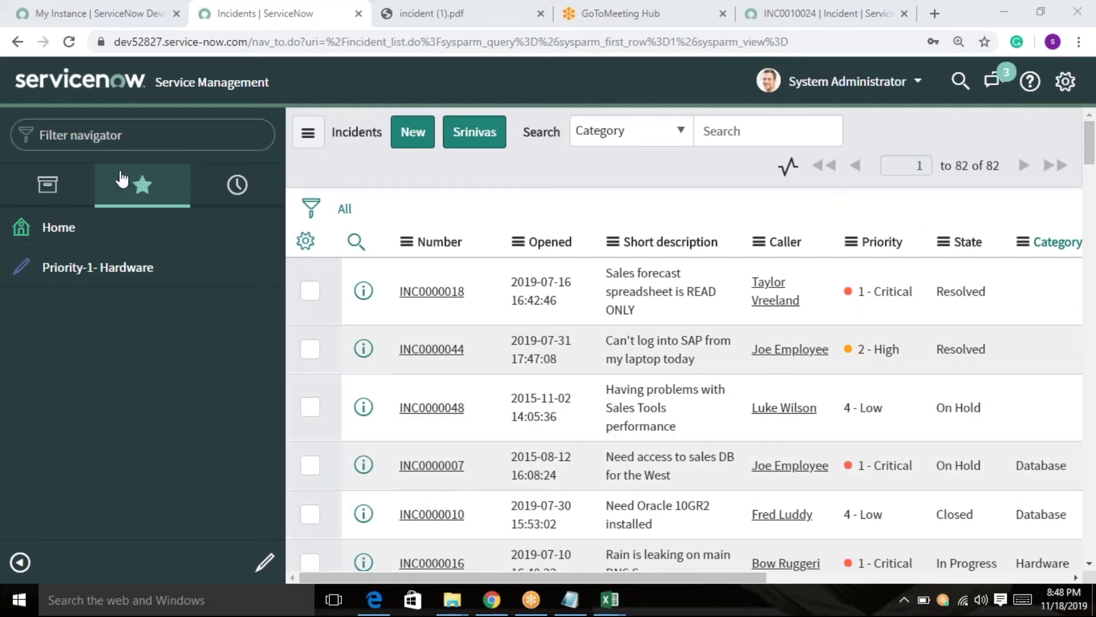
# Step: Filter the application navigator by "incident" and open the All module of the Incident application
pyautogui.click(51, 183)
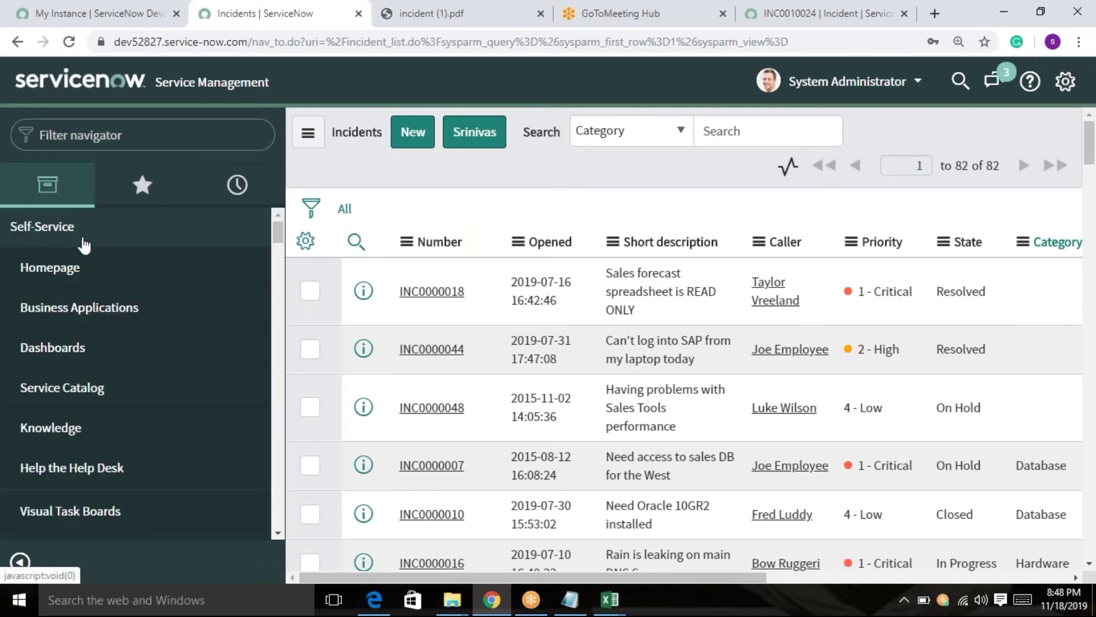
pyautogui.click(137, 132)
pyautogui.write('in')
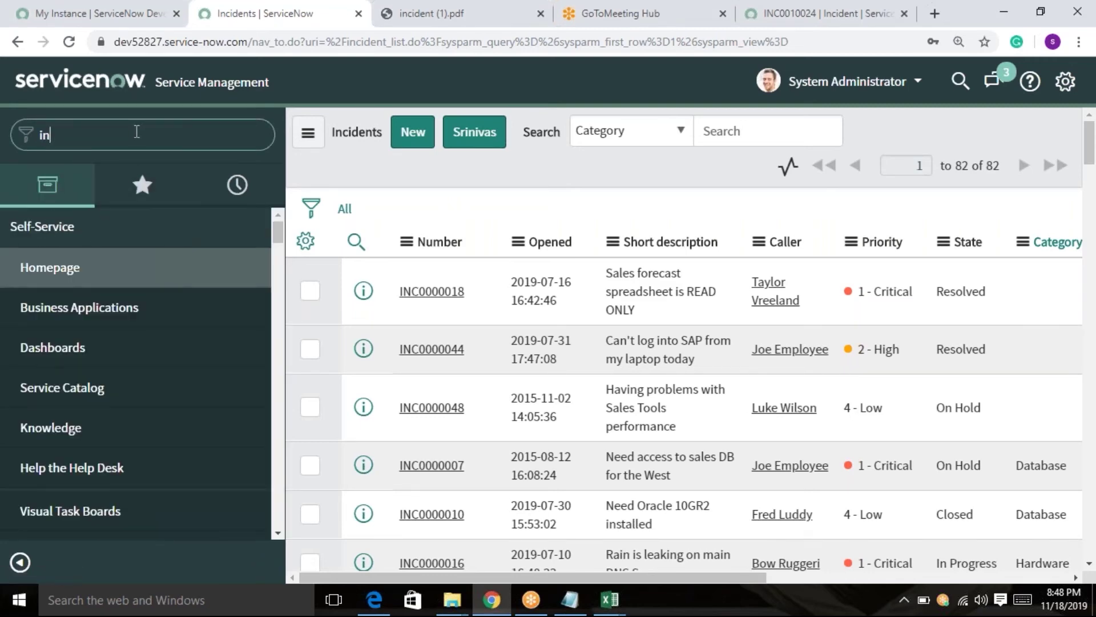
pyautogui.write('cident')
pyautogui.scroll(-3, 140, 411)
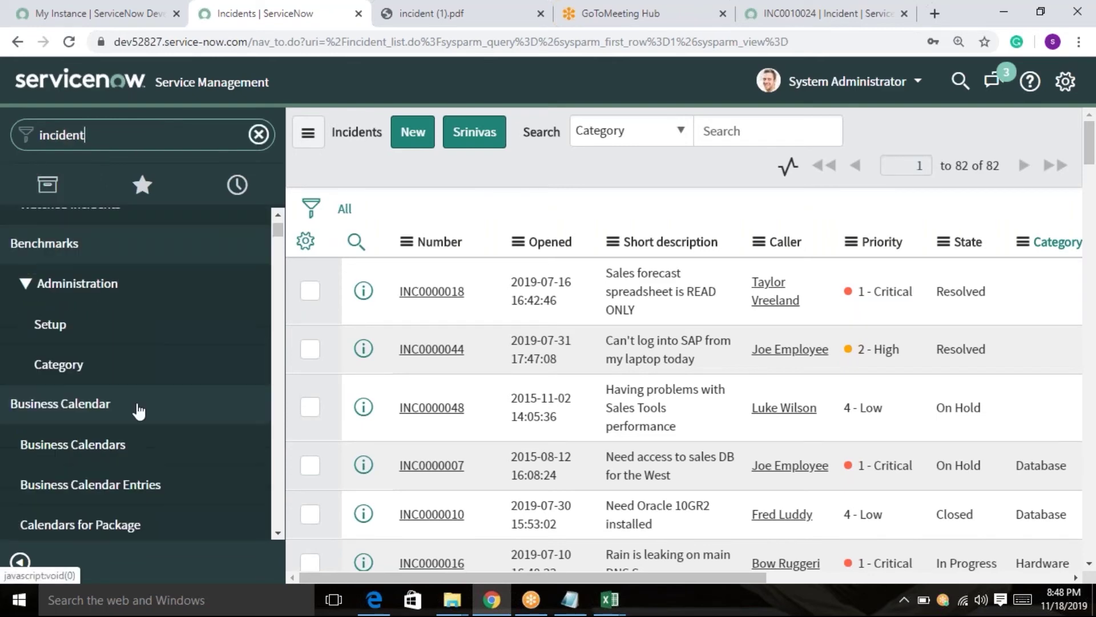
pyautogui.scroll(5, 139, 411)
pyautogui.scroll(-2, 103, 456)
pyautogui.scroll(3, 66, 477)
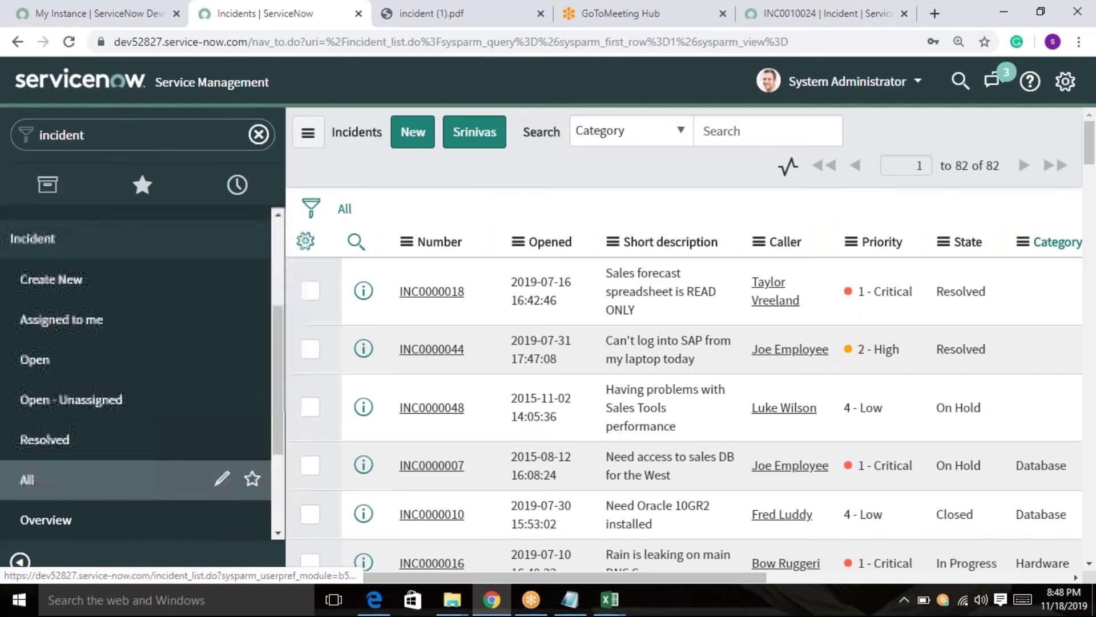
pyautogui.click(66, 479)
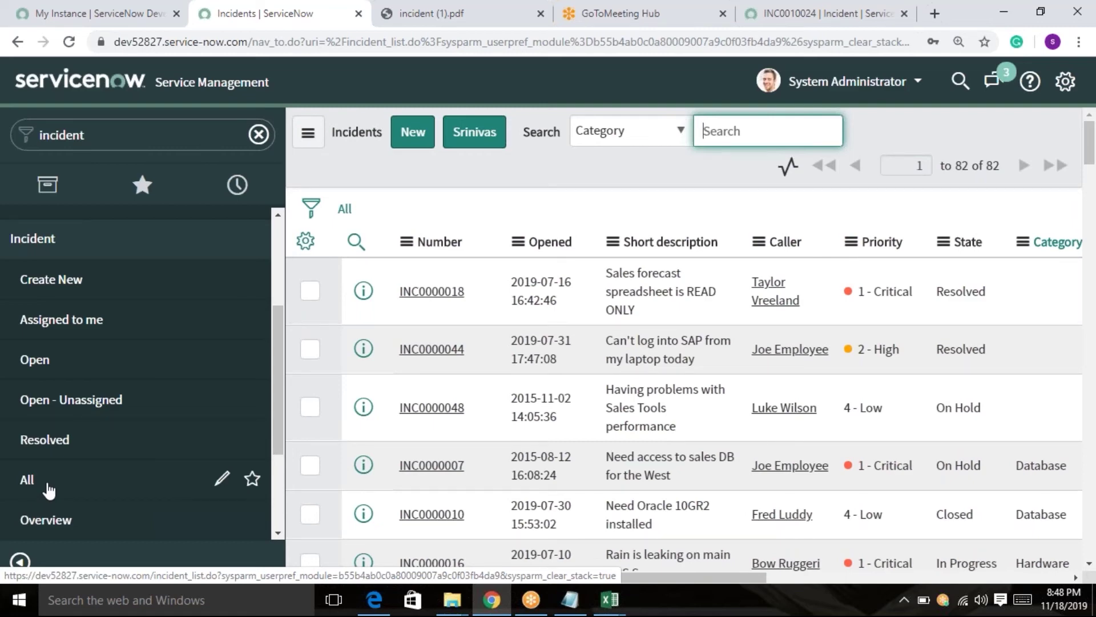
pyautogui.click(558, 190)
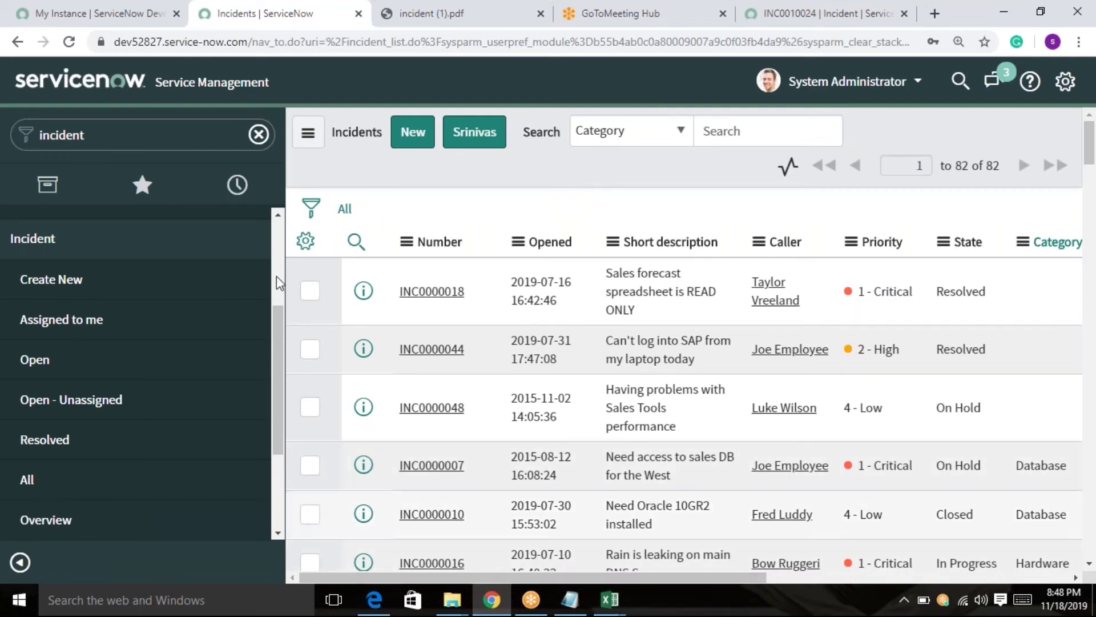
pyautogui.moveTo(59, 255)
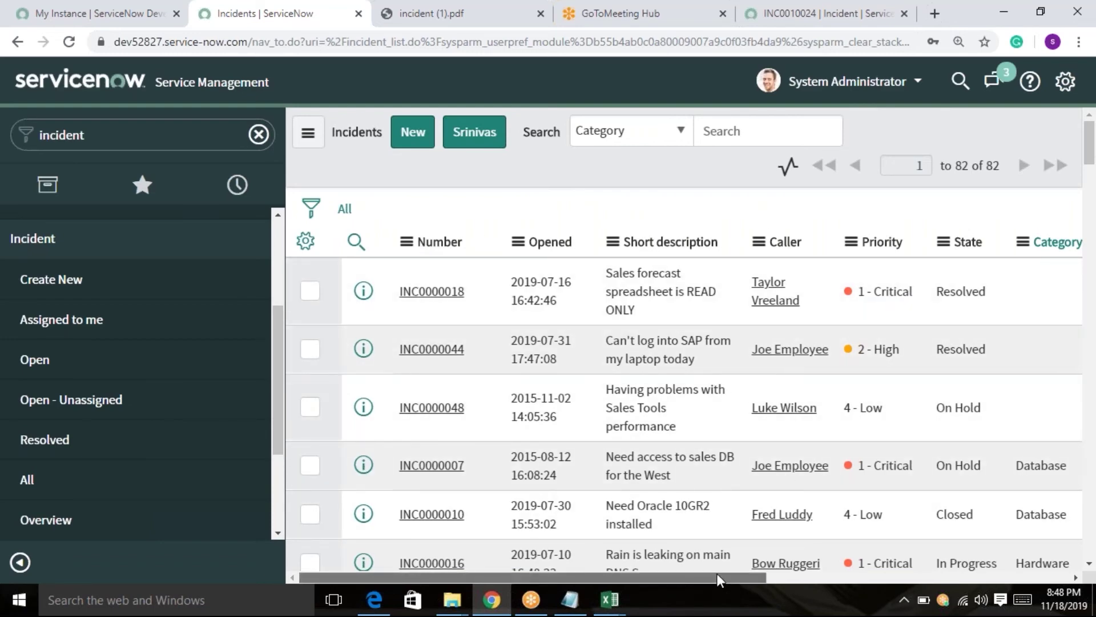
pyautogui.moveTo(717, 575)
pyautogui.mouseDown()
pyautogui.moveTo(967, 554)
pyautogui.moveTo(879, 583)
pyautogui.moveTo(891, 588)
pyautogui.moveTo(955, 548)
pyautogui.moveTo(720, 556)
pyautogui.mouseUp()
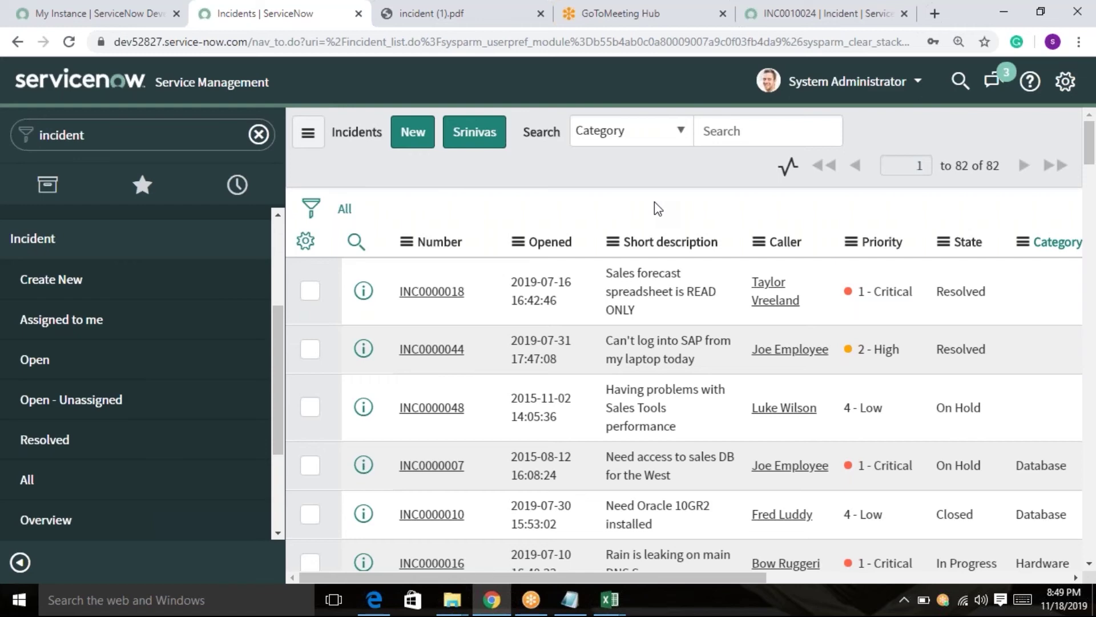
pyautogui.click(612, 246)
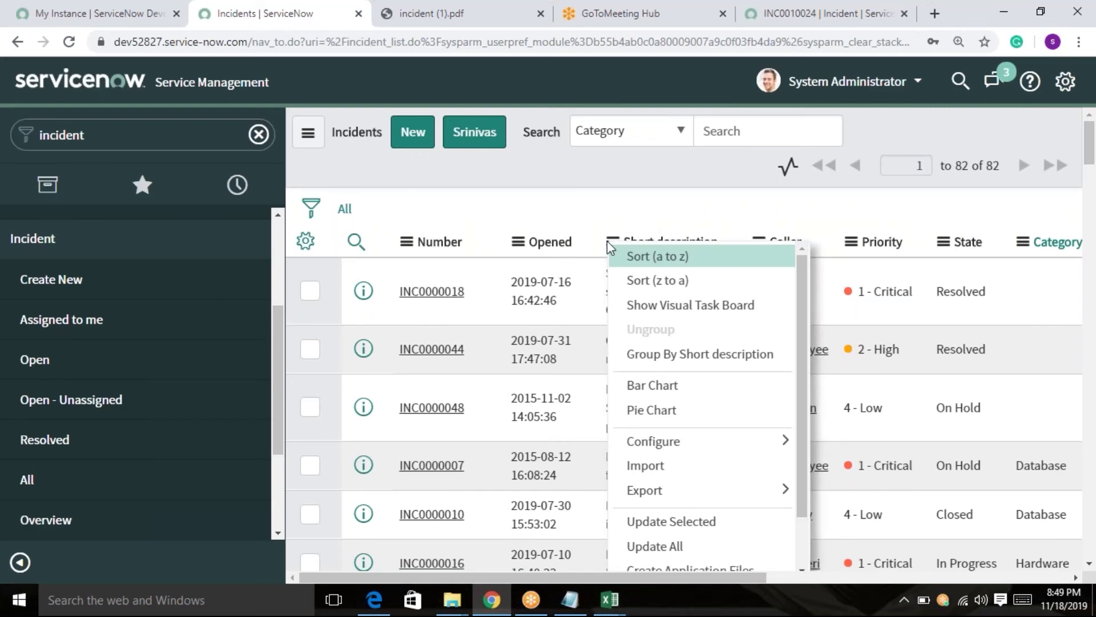
pyautogui.press('Escape')
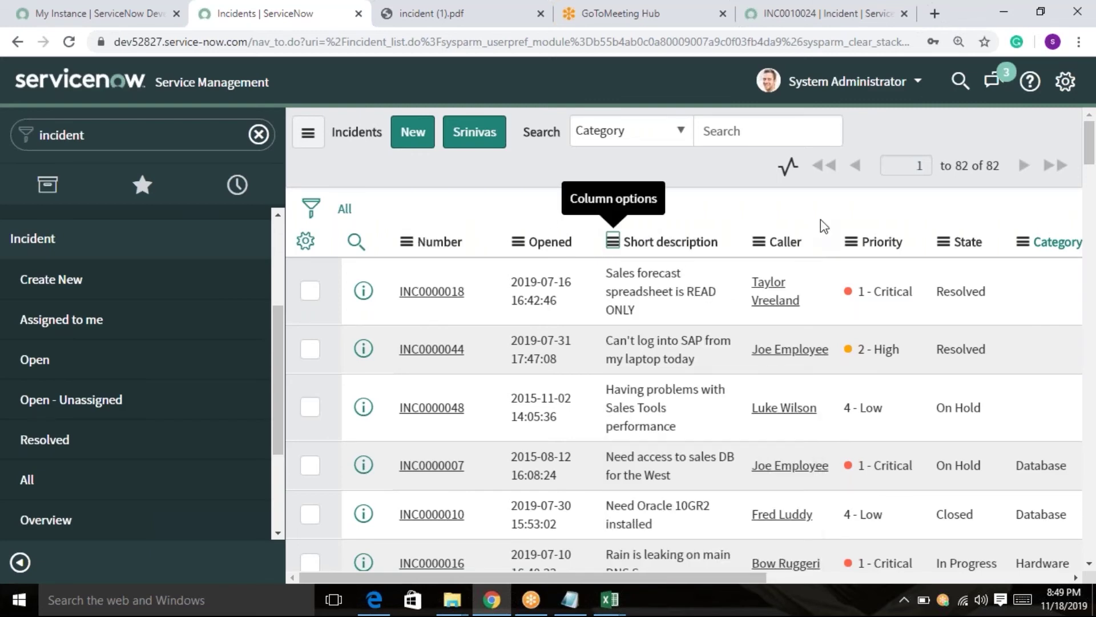
# Step: Open the List Layout configuration of the incident list from the Caller column's options
pyautogui.click(758, 247)
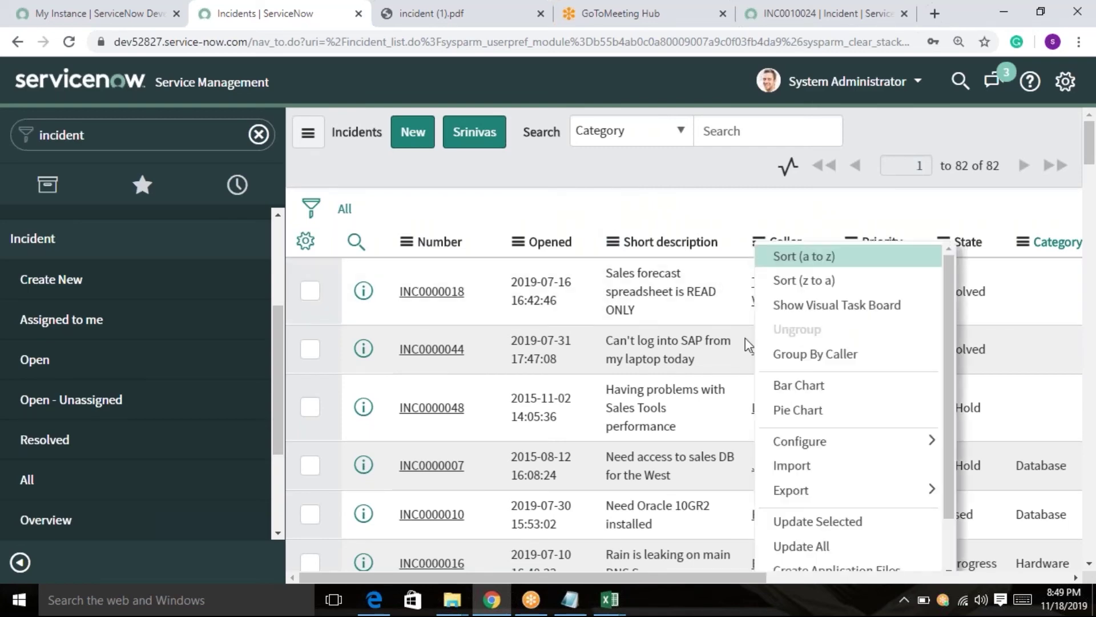
pyautogui.moveTo(886, 439)
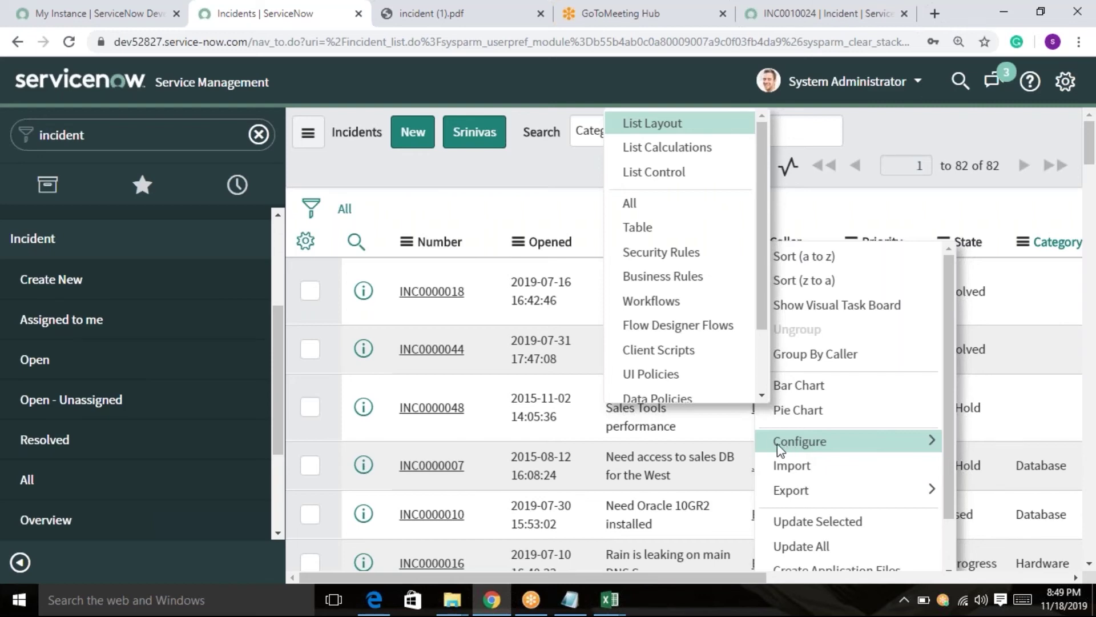
pyautogui.scroll(-1, 708, 306)
pyautogui.scroll(1, 704, 283)
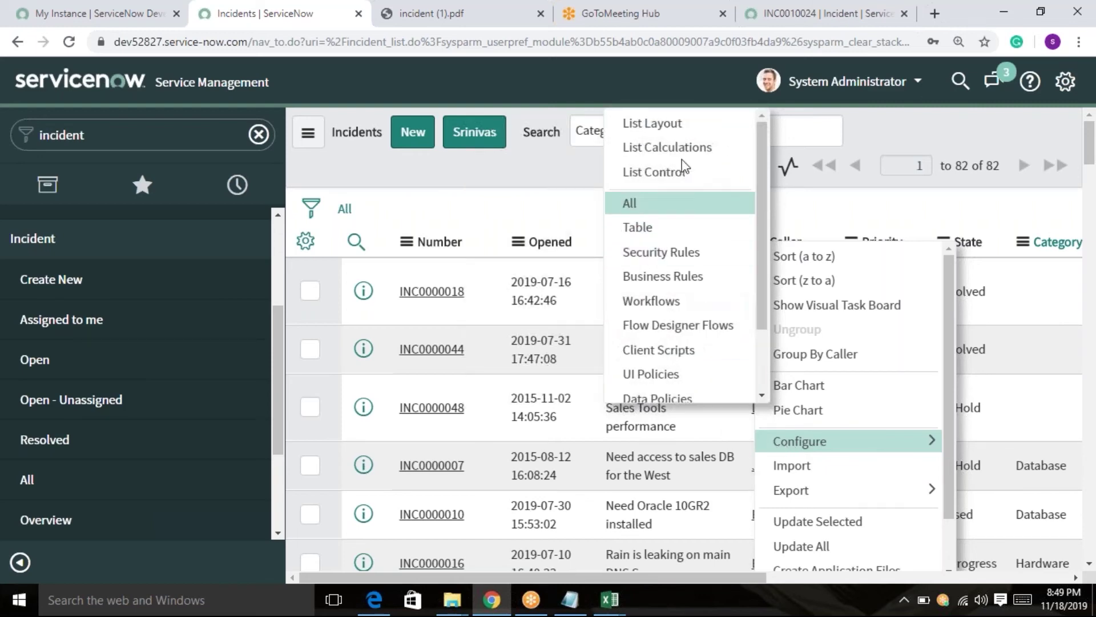
pyautogui.click(677, 128)
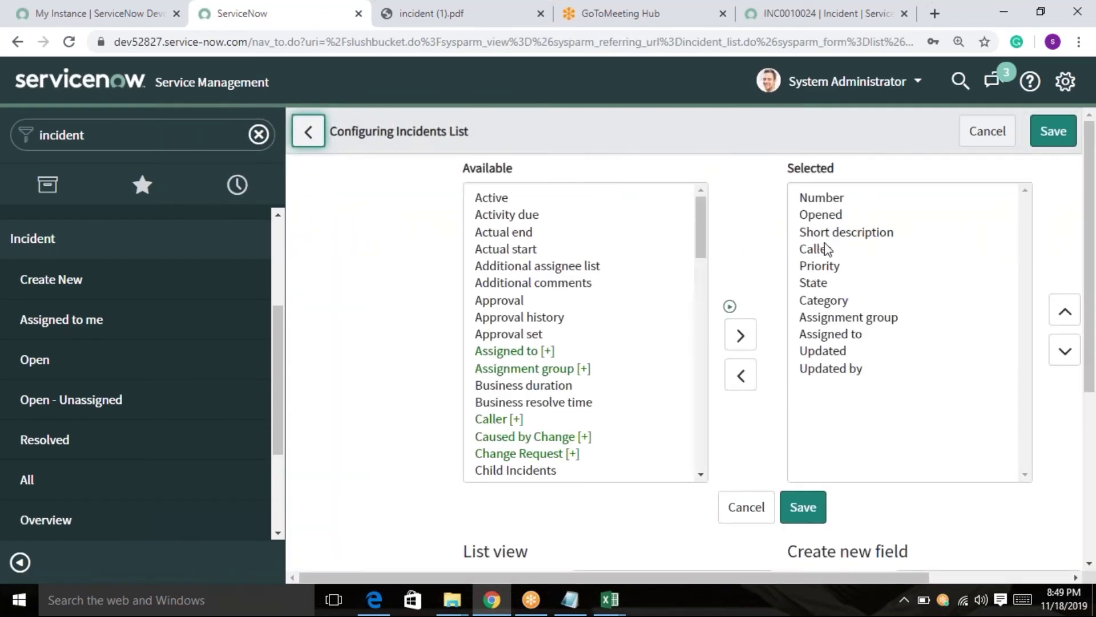
# Step: Remove State, Assignment group, Assigned to, Updated and Updated by from the incident list's selected columns and save the layout
pyautogui.click(855, 370)
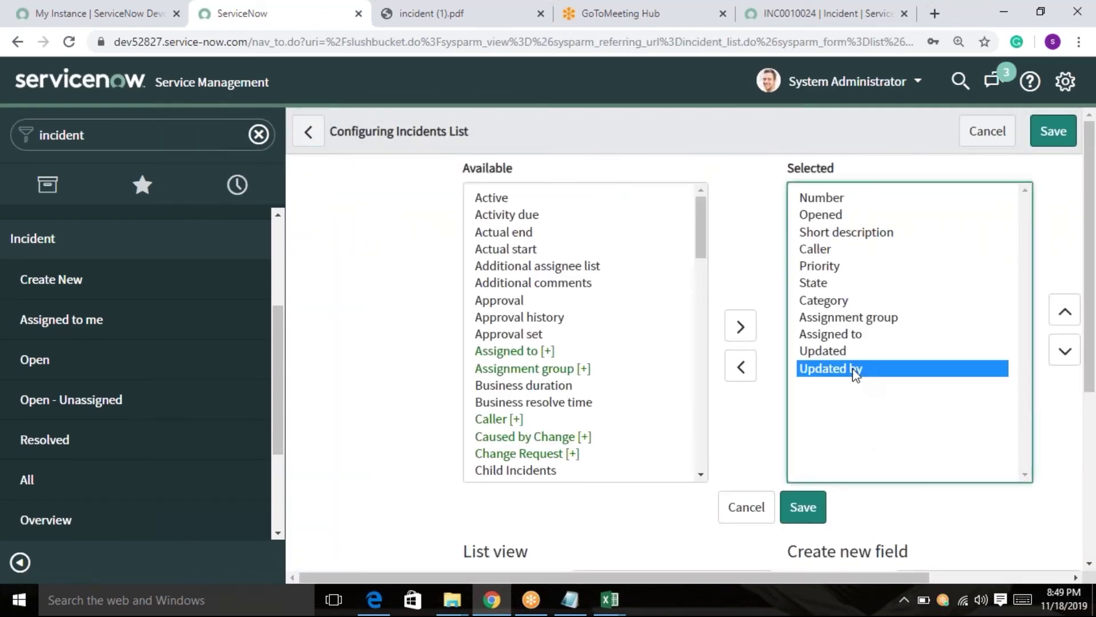
pyautogui.moveTo(855, 371); pyautogui.dragTo(818, 317)
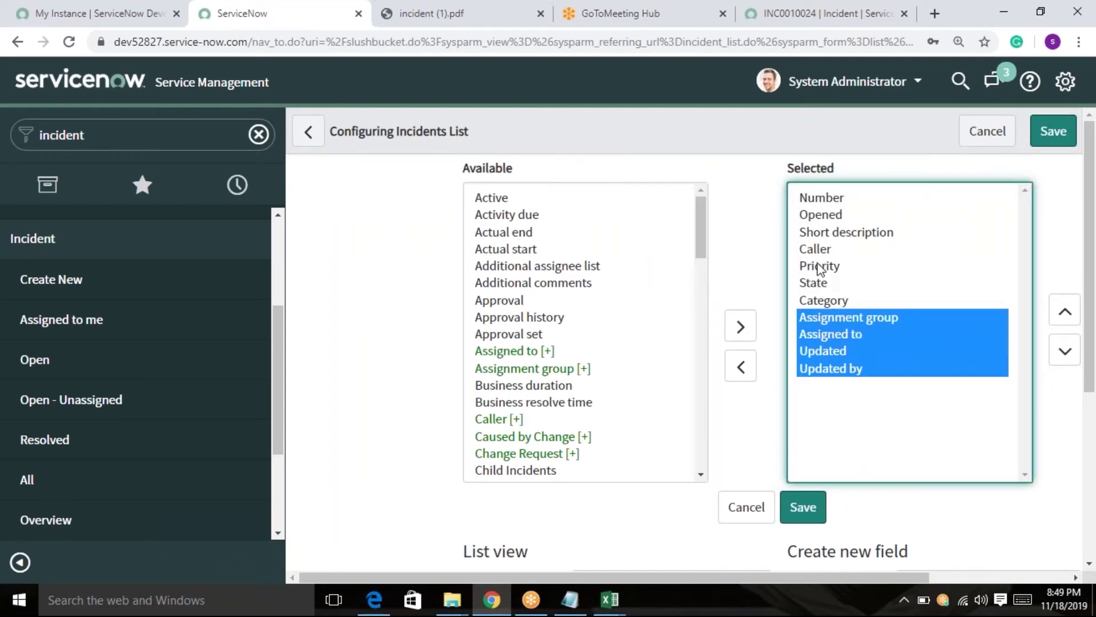
pyautogui.keyDown('ctrl'); pyautogui.click(832, 283); pyautogui.keyUp('ctrl')
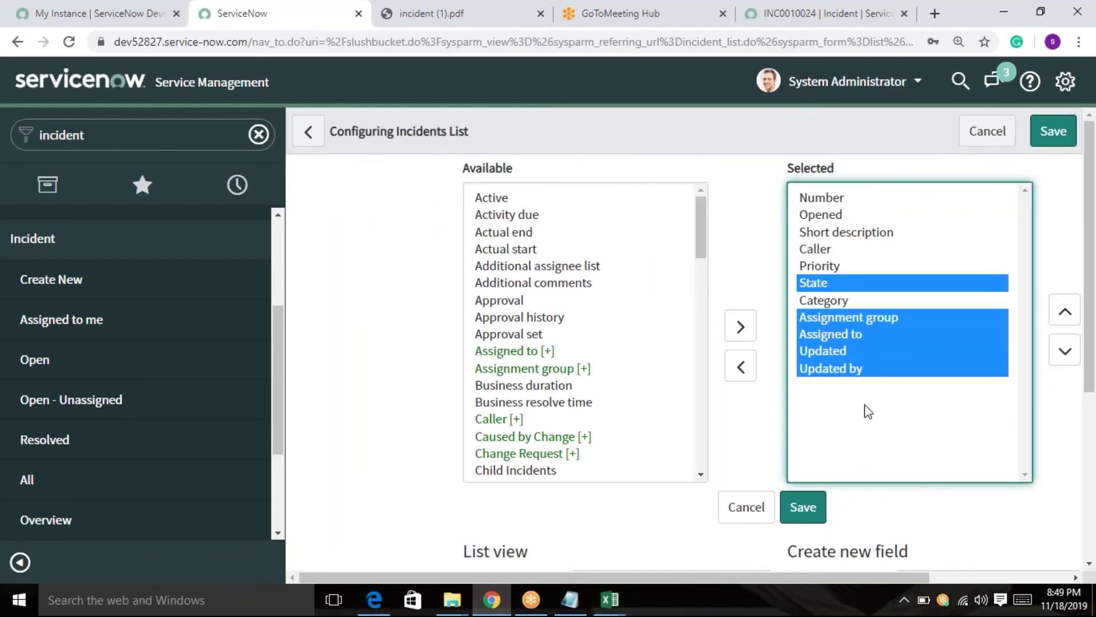
pyautogui.click(741, 366)
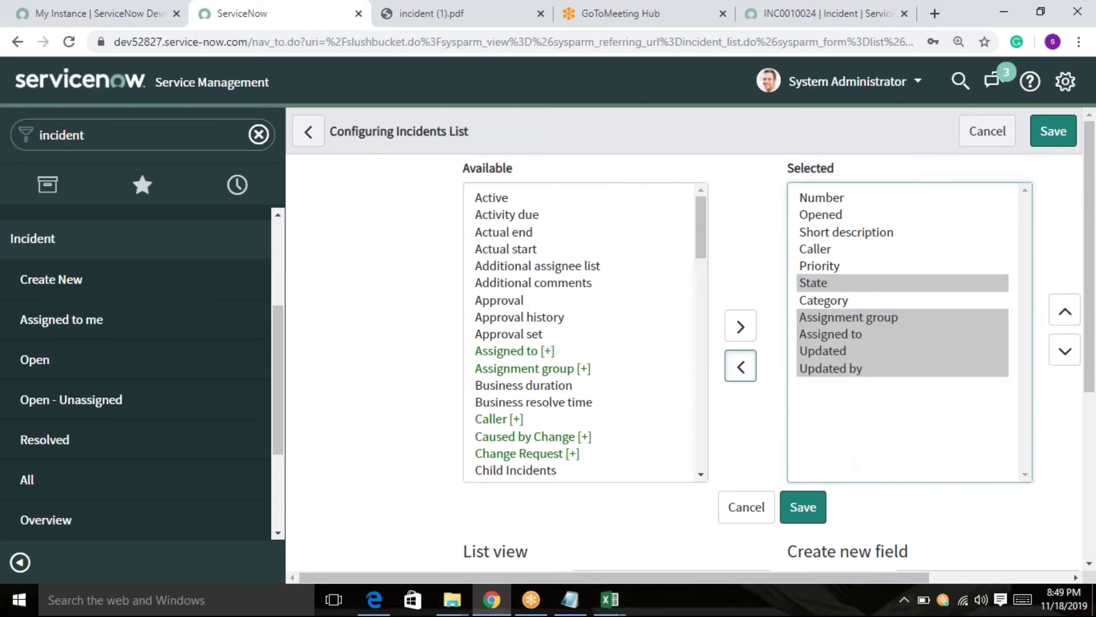
pyautogui.click(804, 507)
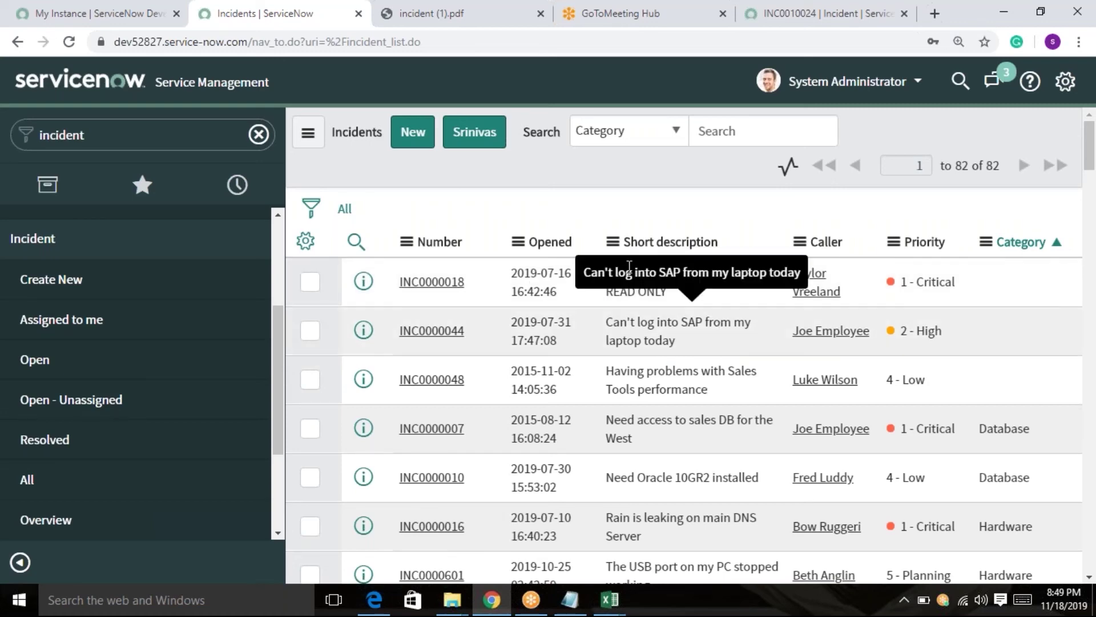
pyautogui.click(612, 242)
pyautogui.click(693, 219)
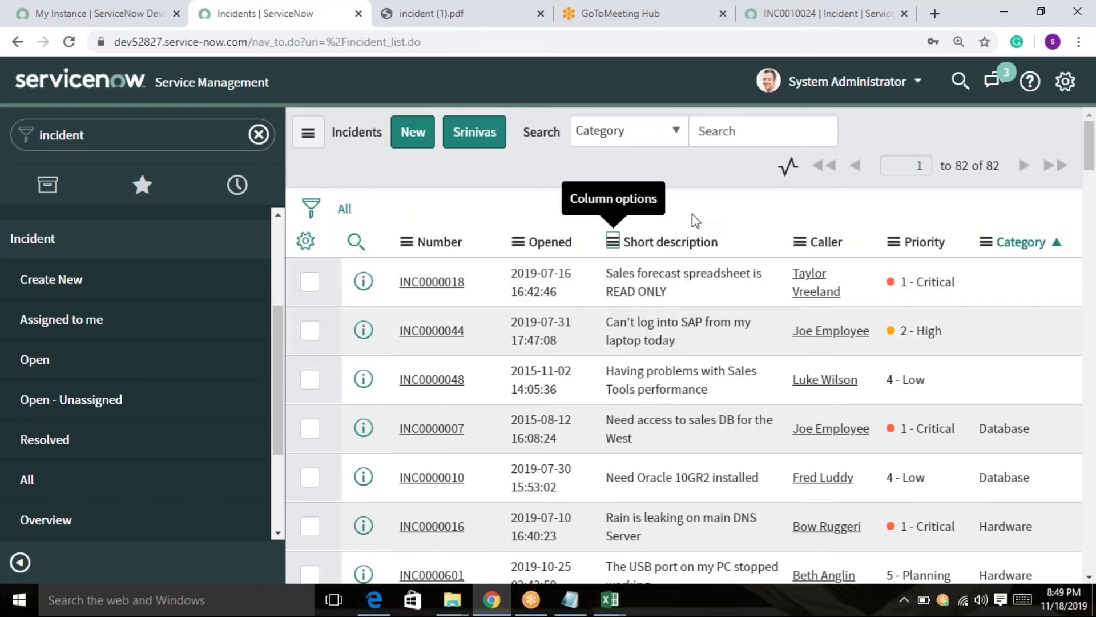
pyautogui.scroll(-10, 695, 220)
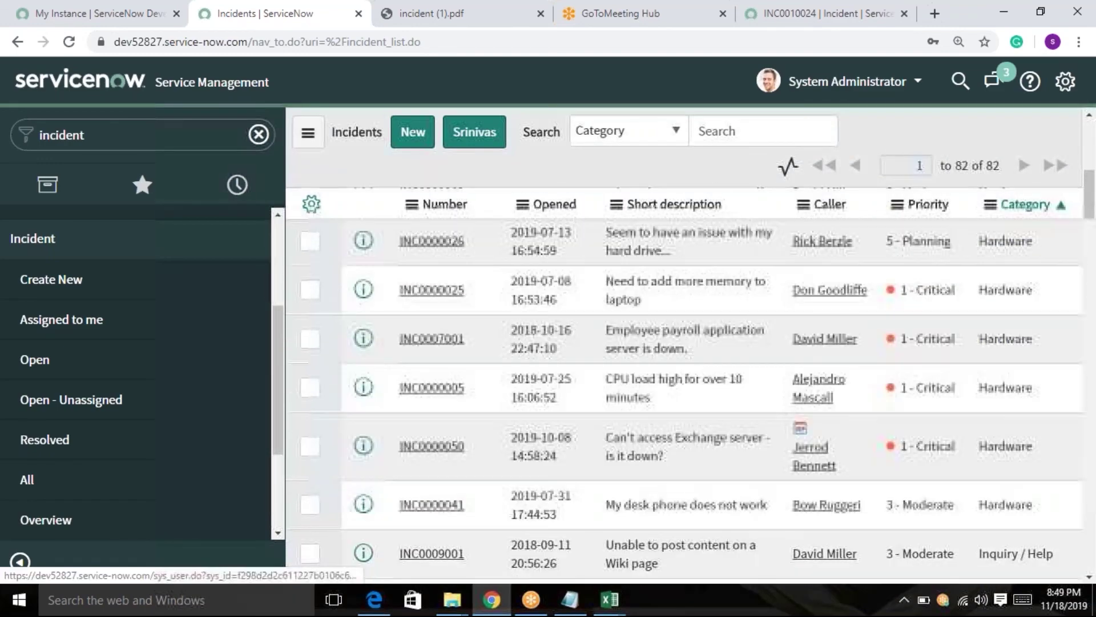
pyautogui.scroll(10, 868, 326)
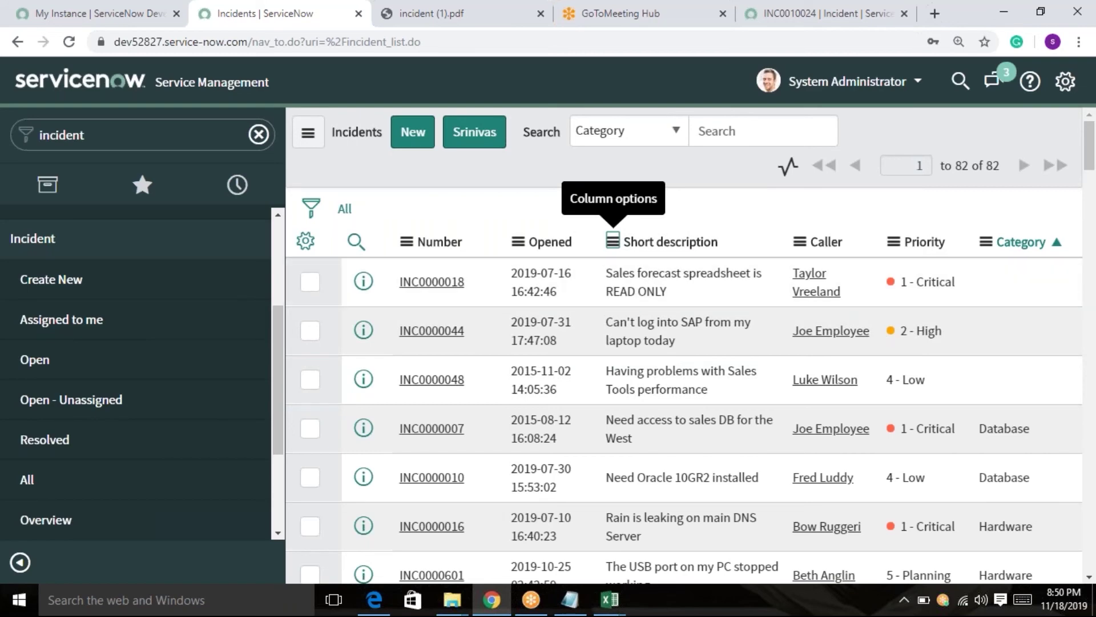
# Step: Open the List Calculations settings for the incident list's Priority column
pyautogui.scroll(-10, 908, 342)
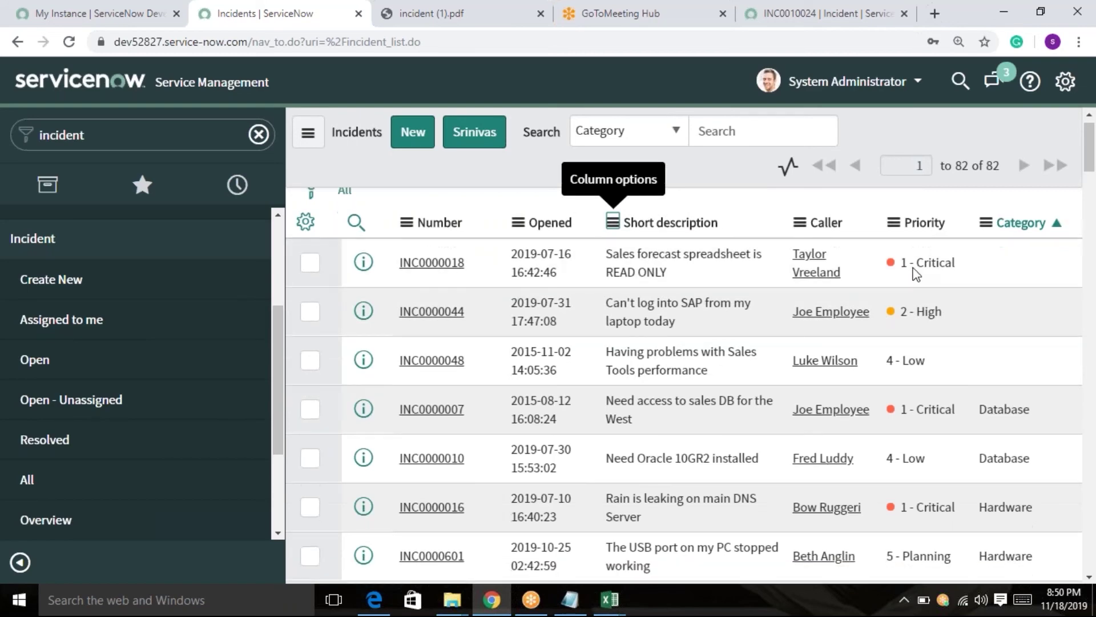
pyautogui.scroll(-8, 927, 391)
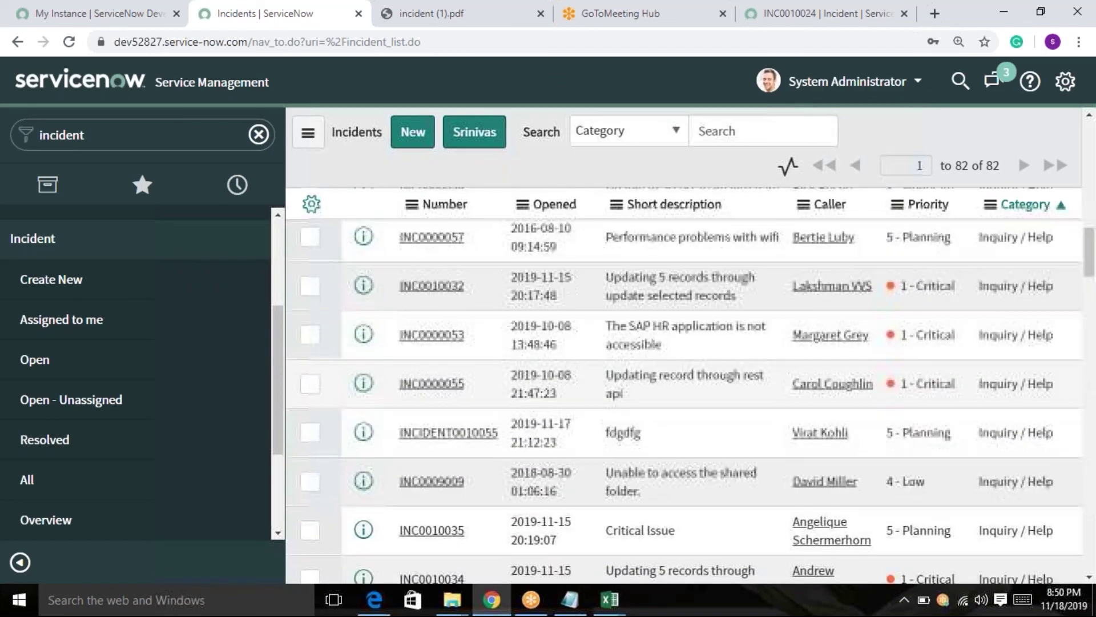
pyautogui.scroll(-8, 933, 490)
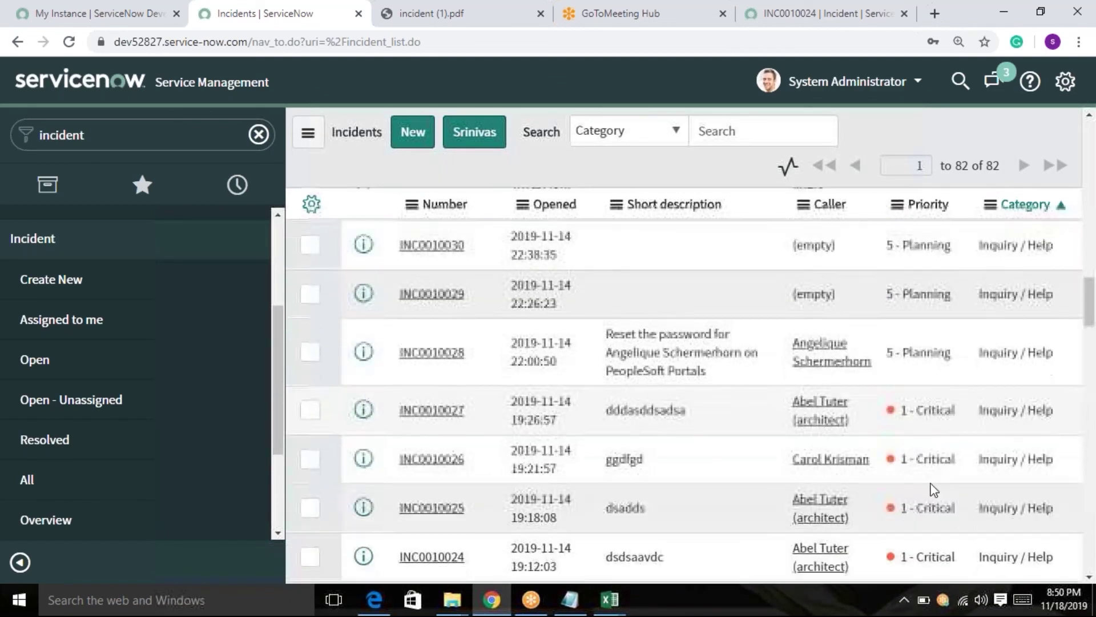
pyautogui.scroll(-11, 933, 490)
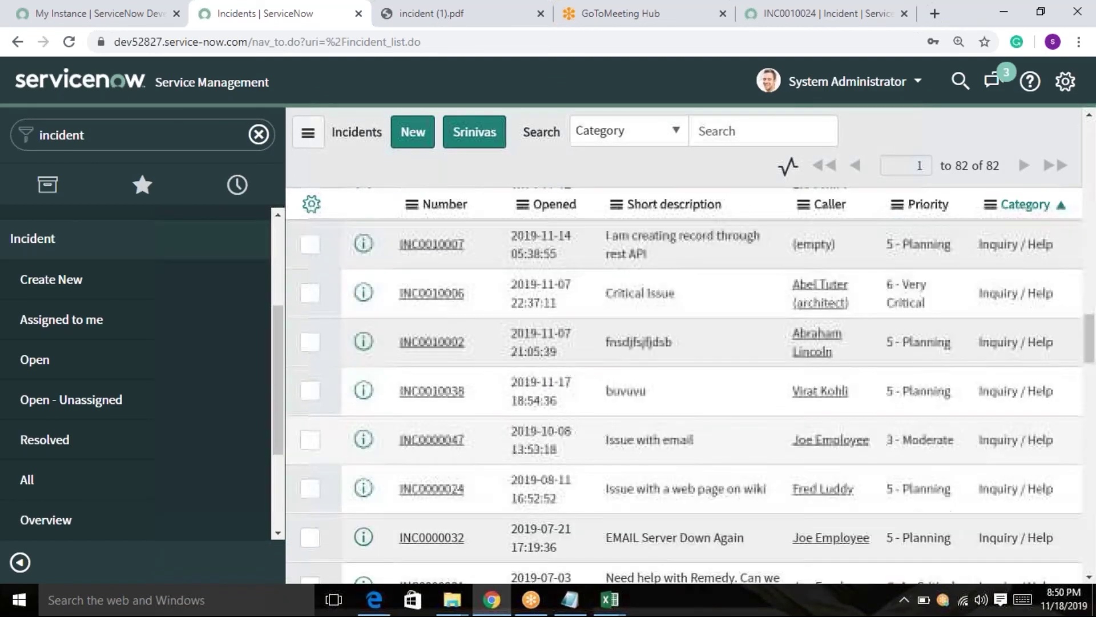
pyautogui.scroll(20, 932, 498)
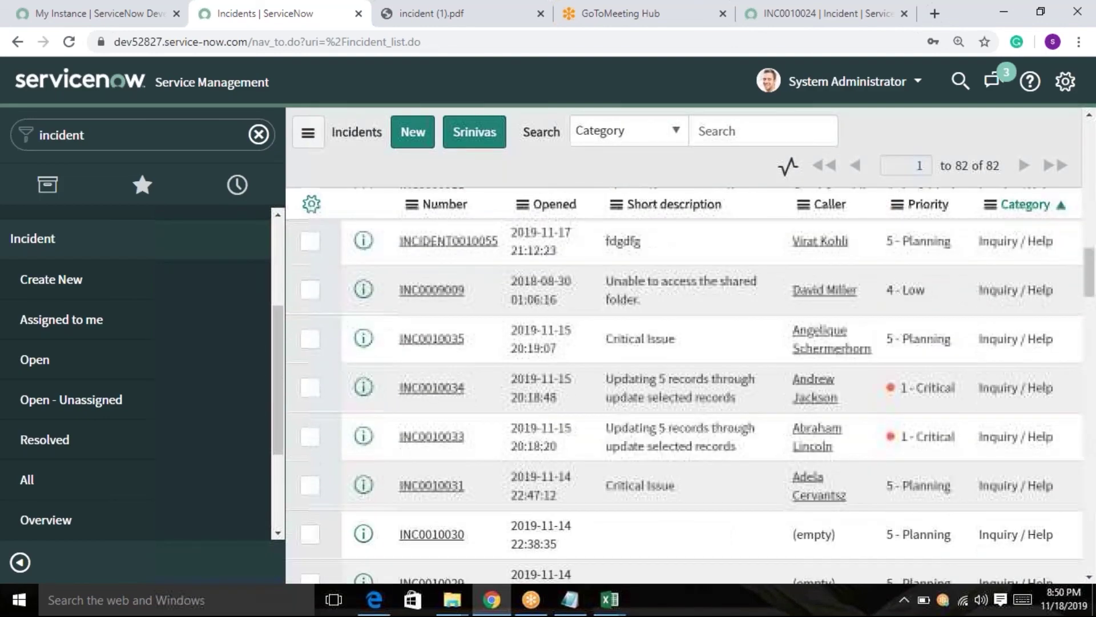
pyautogui.scroll(8, 932, 498)
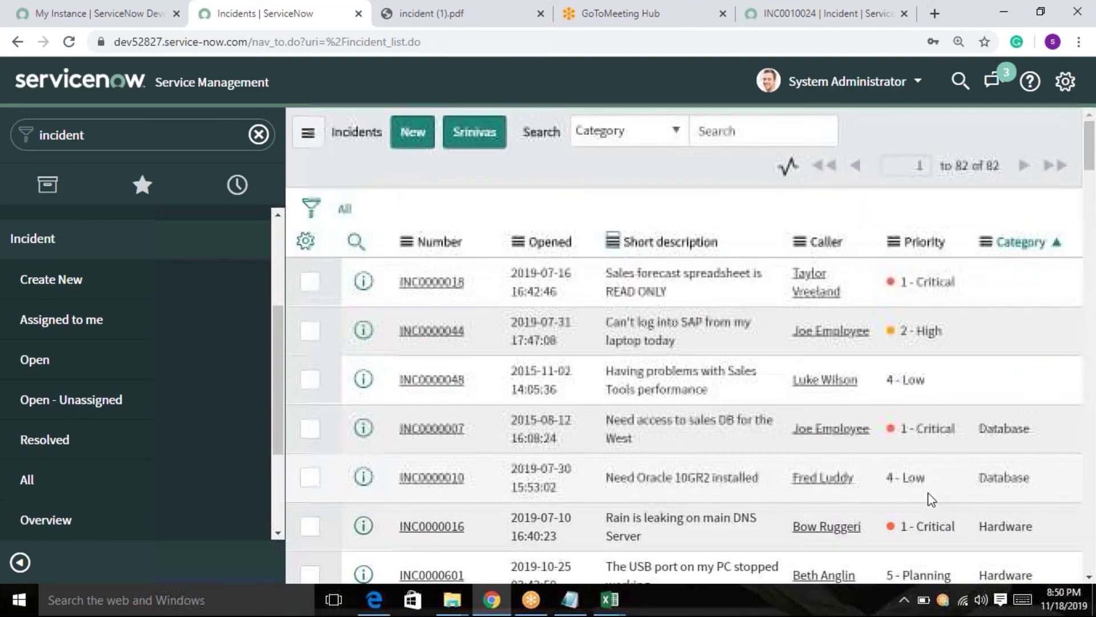
pyautogui.click(893, 242)
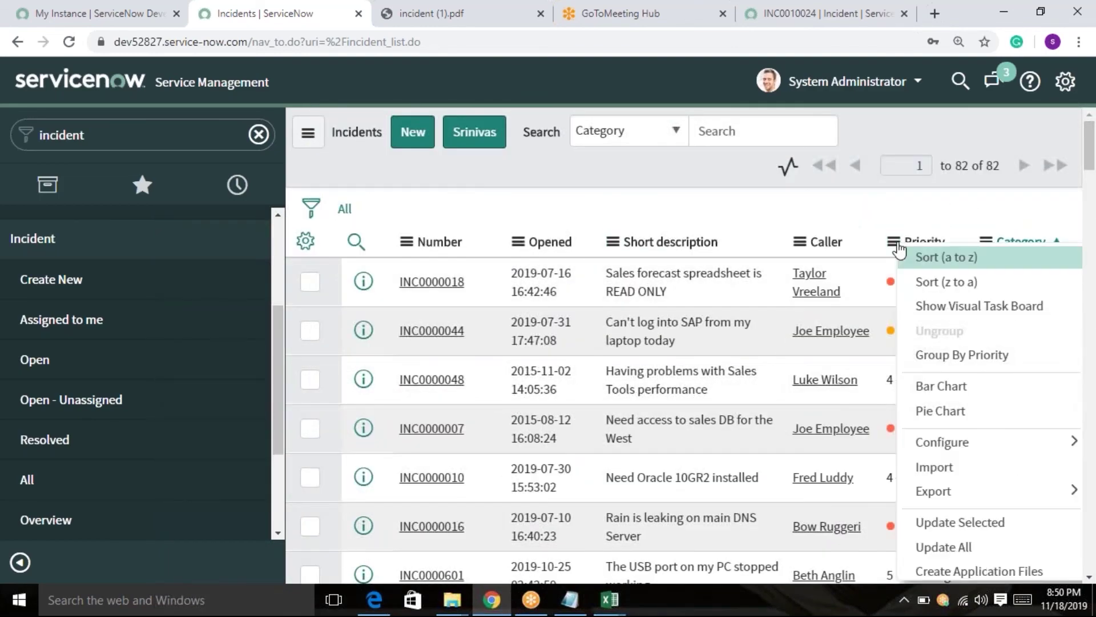
pyautogui.moveTo(931, 444)
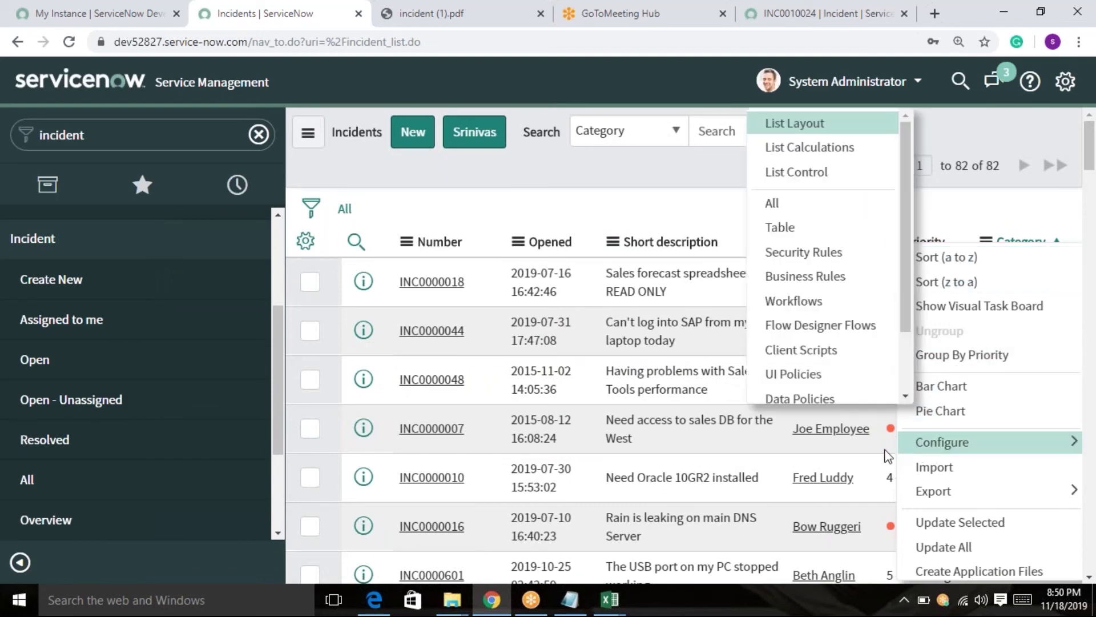
pyautogui.click(781, 148)
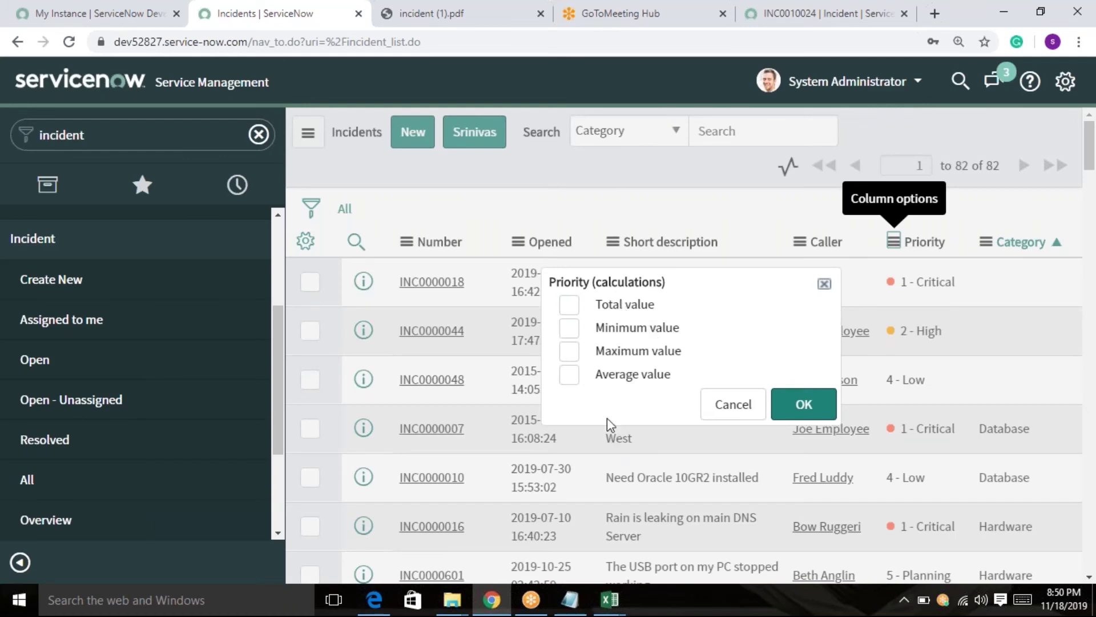
# Step: Enable the Total, Minimum, Maximum and Average value calculations for the Priority column and apply them
pyautogui.click(570, 329)
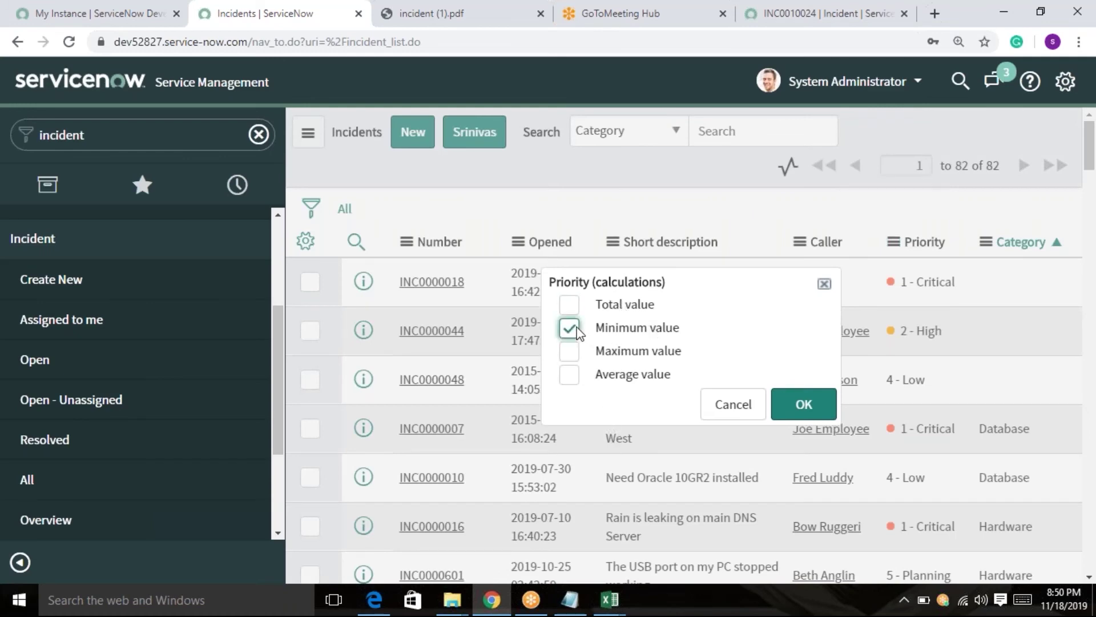
pyautogui.click(569, 328)
pyautogui.click(570, 353)
pyautogui.click(569, 329)
pyautogui.click(569, 304)
pyautogui.click(569, 374)
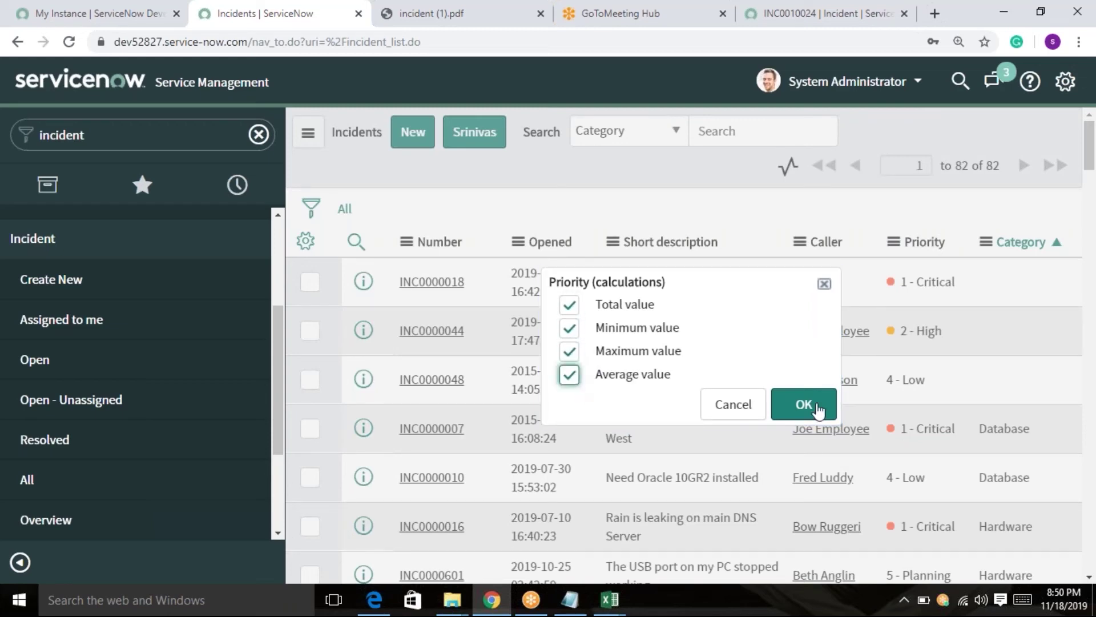
pyautogui.click(831, 410)
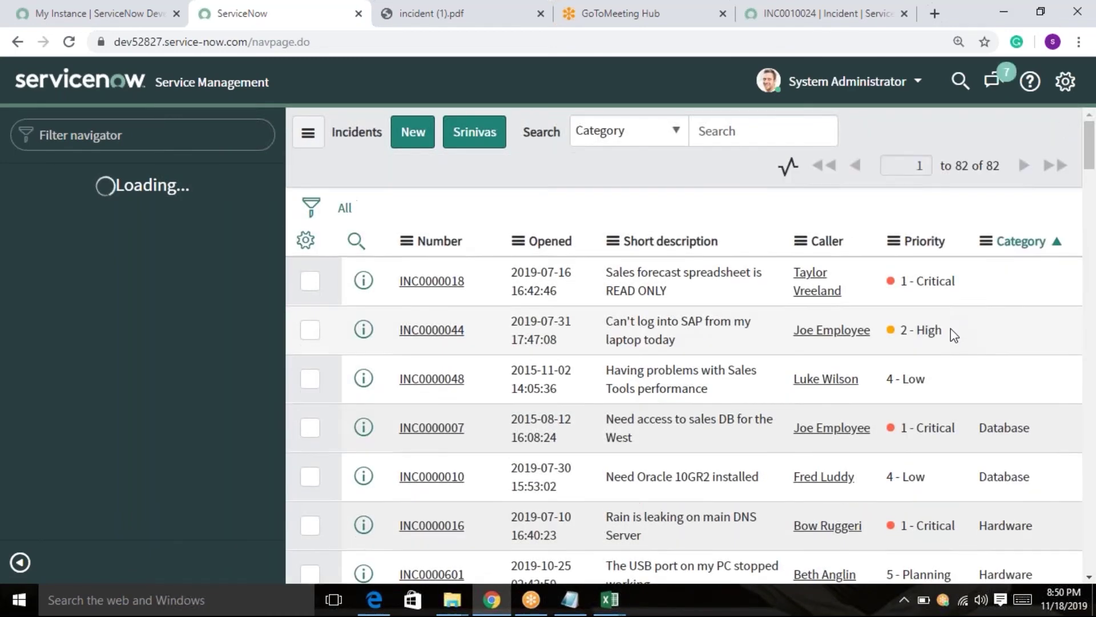
# Step: Examine the Priority column's average, minimum, maximum and sum below the last incident row
pyautogui.scroll(-5, 952, 400)
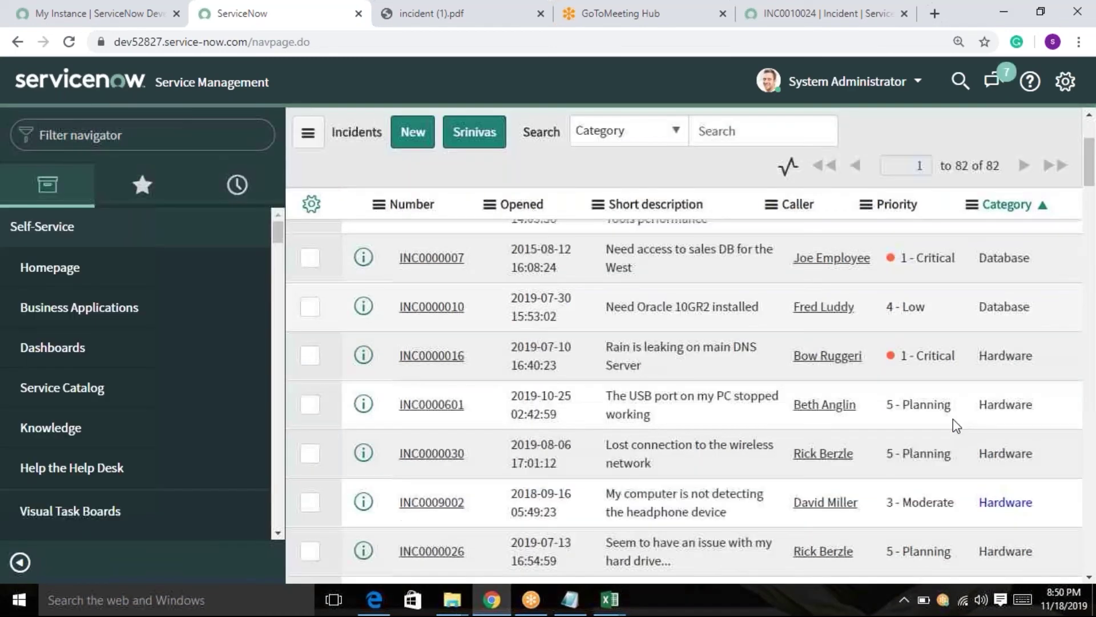
pyautogui.scroll(-15, 940, 455)
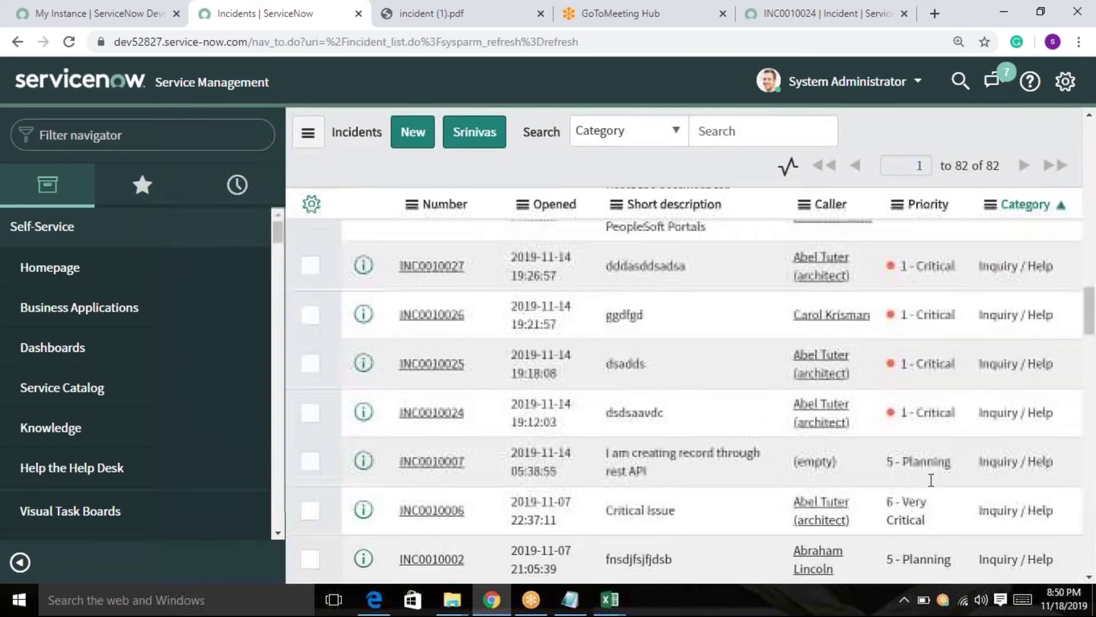
pyautogui.scroll(-15, 928, 518)
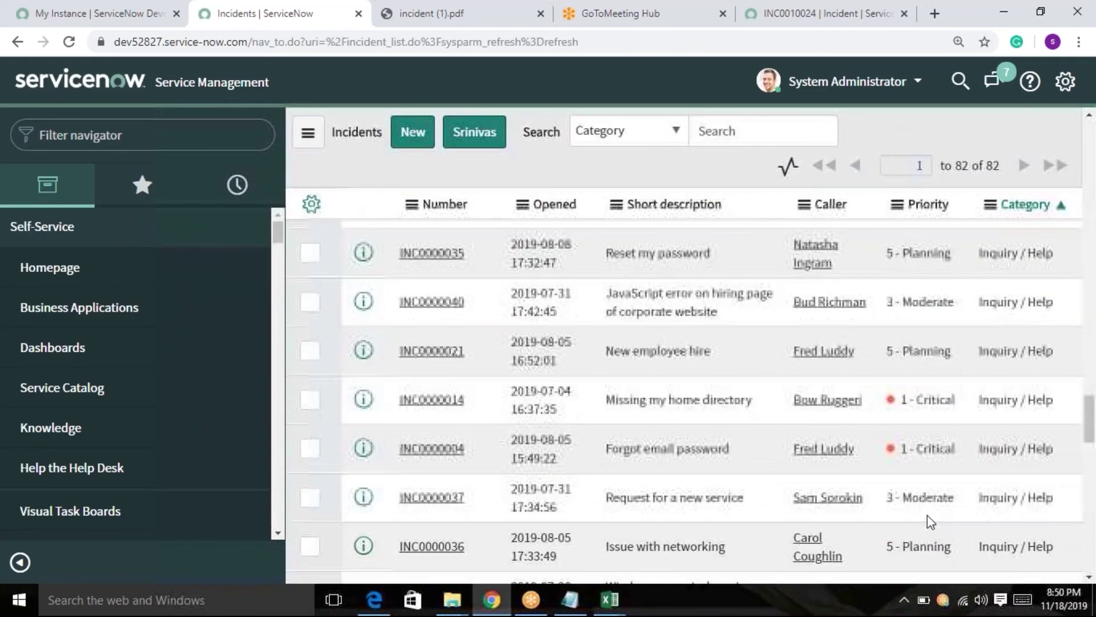
pyautogui.scroll(-15, 927, 519)
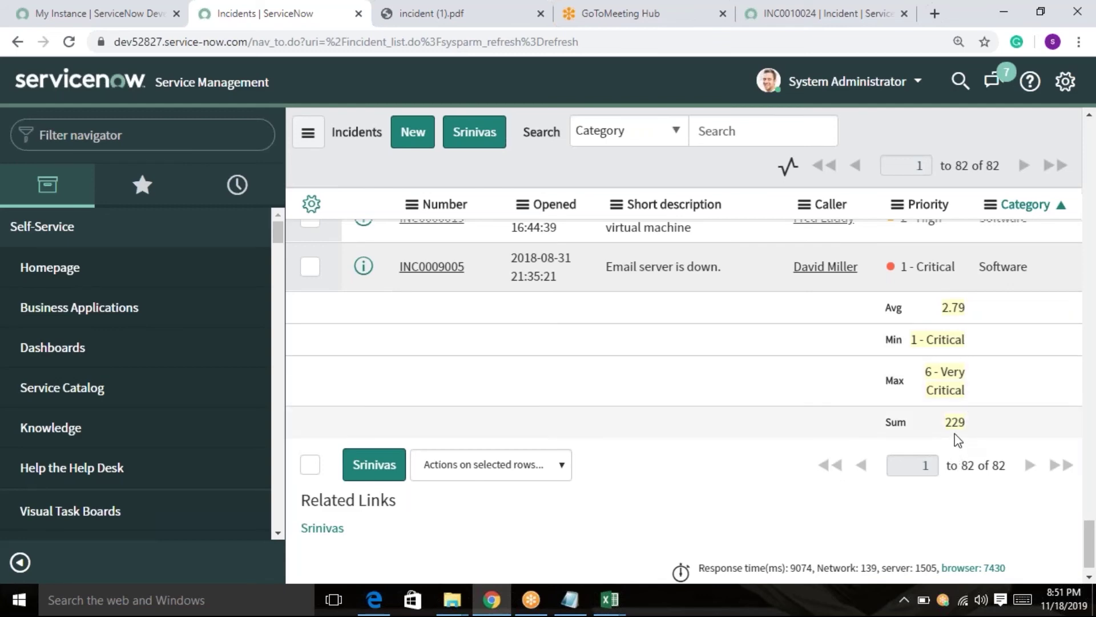
pyautogui.scroll(3, 959, 443)
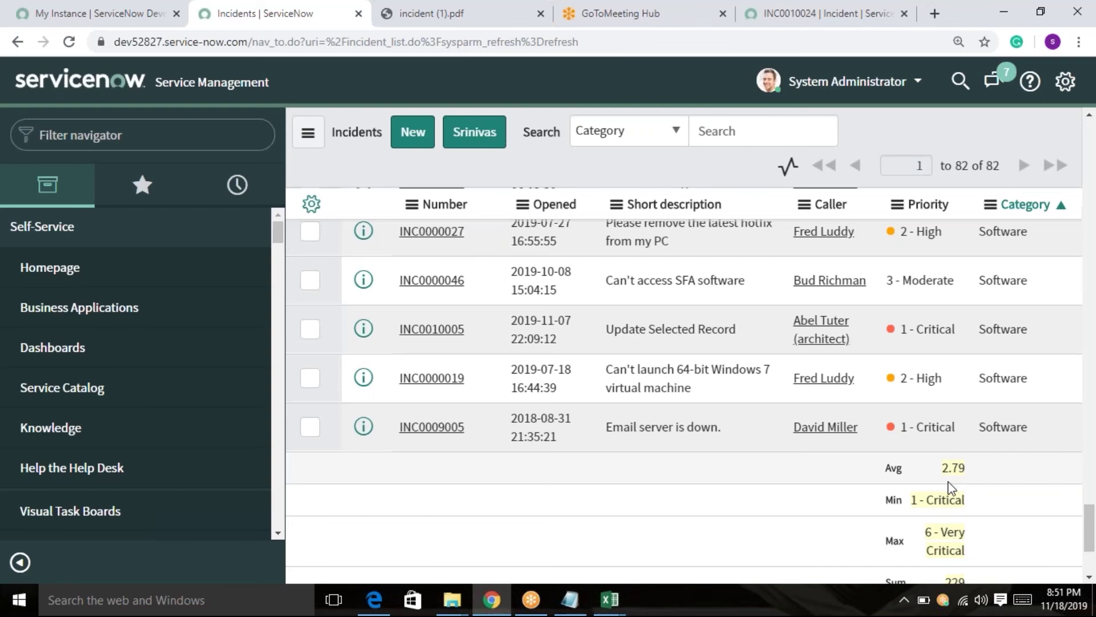
pyautogui.scroll(-1, 951, 489)
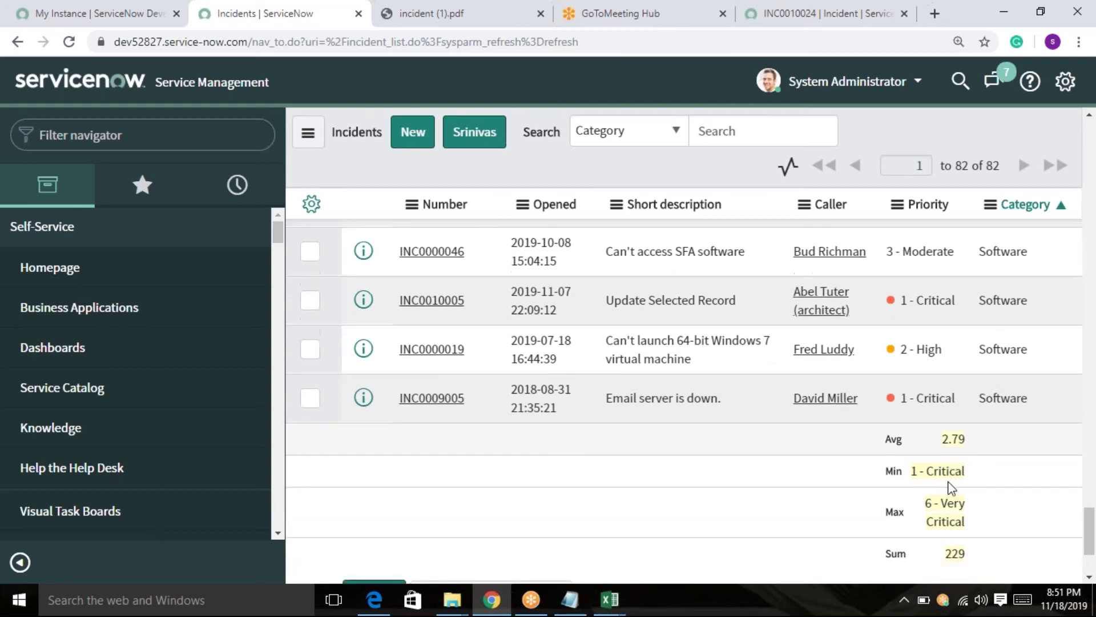
# Step: Compare the Priority values across the incident rows with the calculations at the end of the list
pyautogui.scroll(15, 951, 488)
pyautogui.scroll(8, 951, 488)
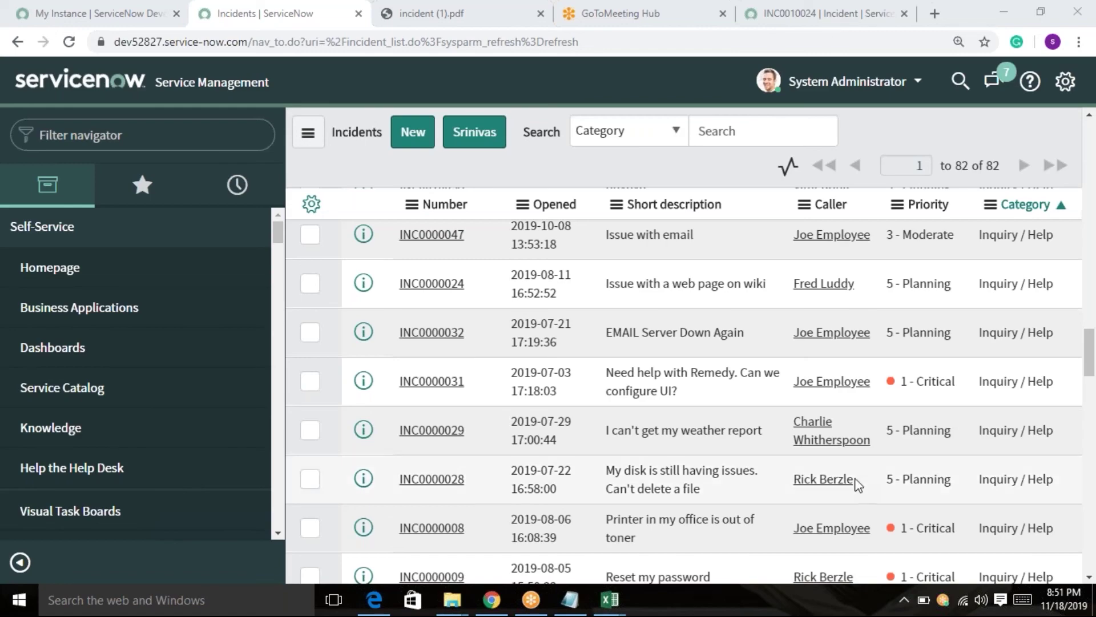
pyautogui.scroll(-15, 858, 484)
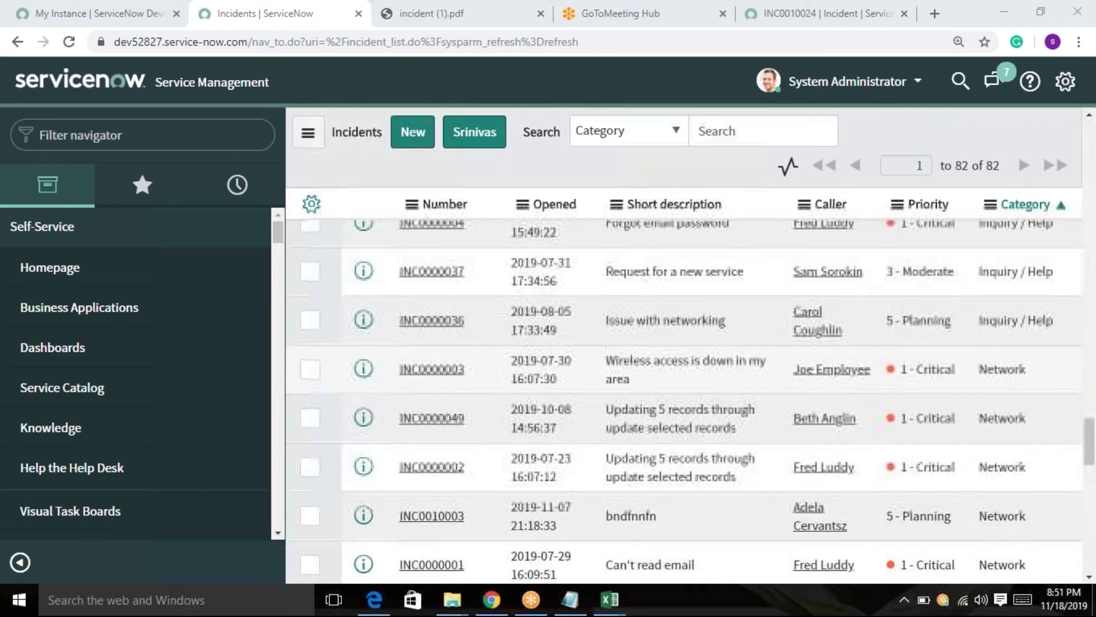
pyautogui.scroll(-5, 948, 480)
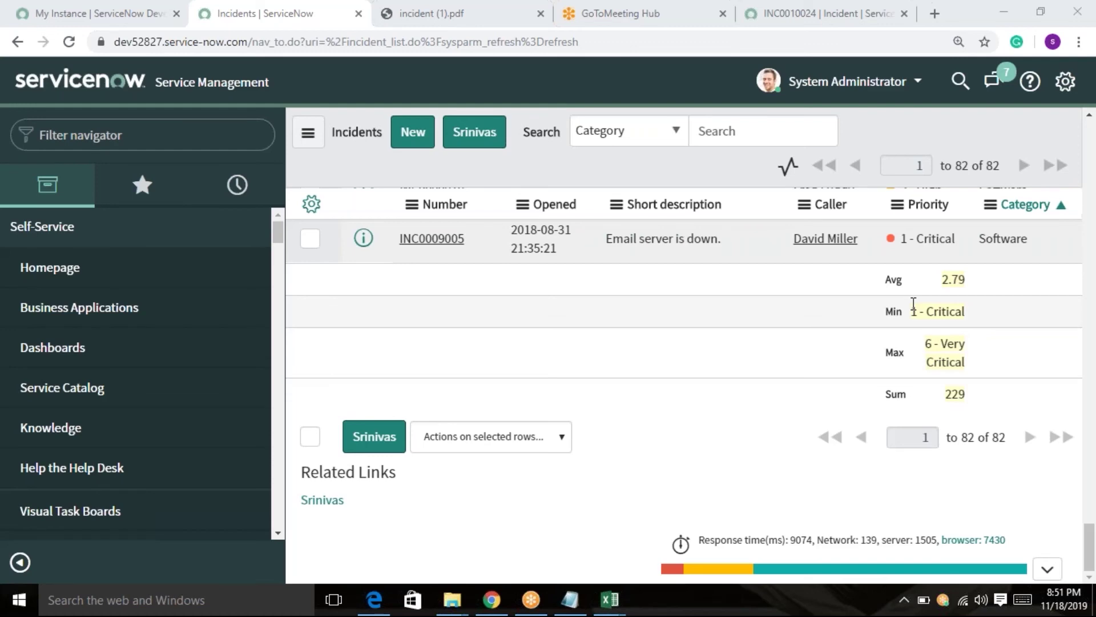
pyautogui.scroll(2, 912, 307)
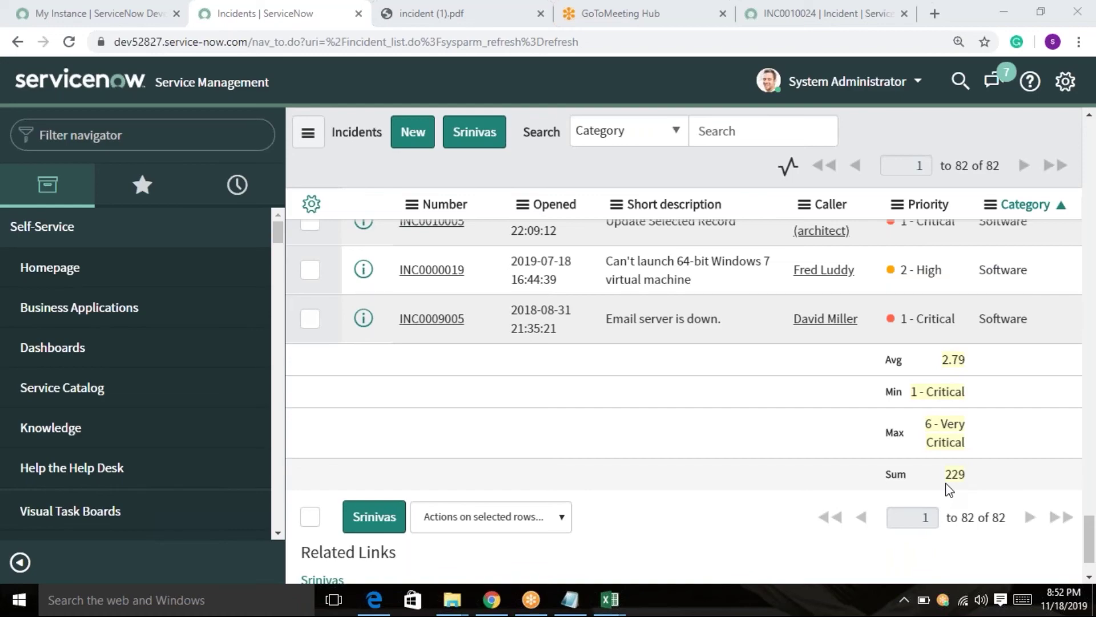
pyautogui.scroll(10, 947, 484)
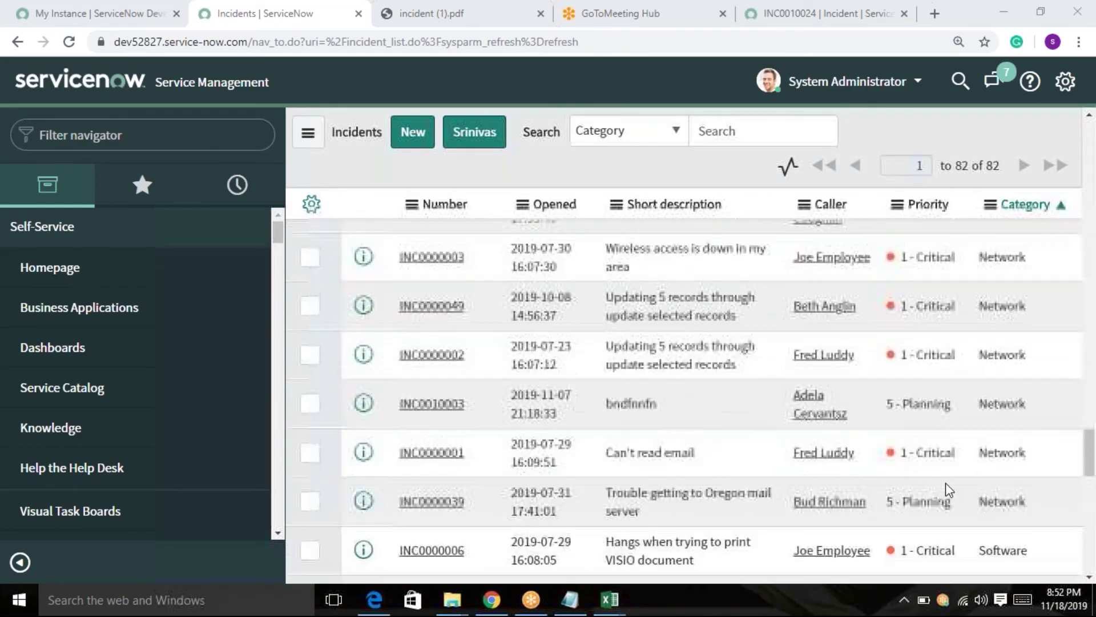
pyautogui.scroll(10, 946, 485)
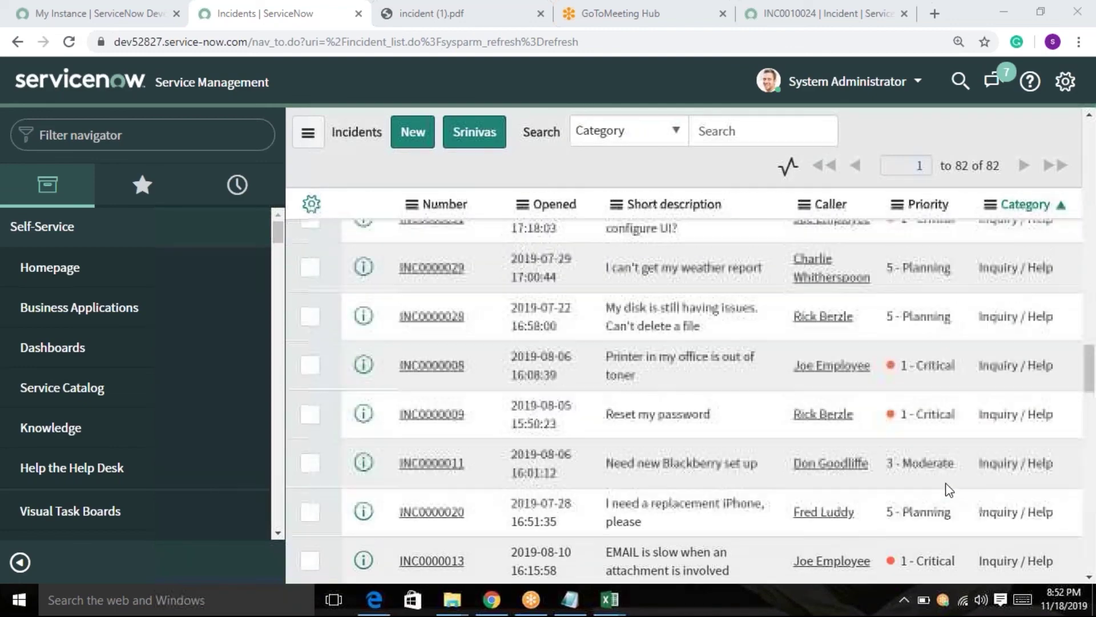
pyautogui.scroll(6, 949, 490)
pyautogui.scroll(-20, 949, 490)
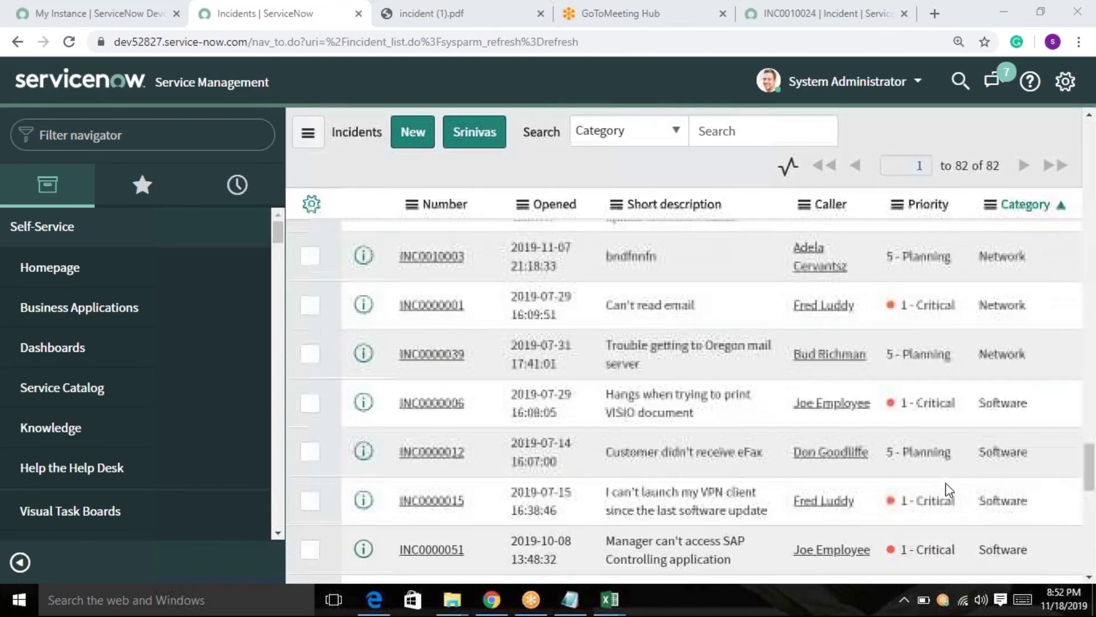
pyautogui.scroll(-10, 945, 482)
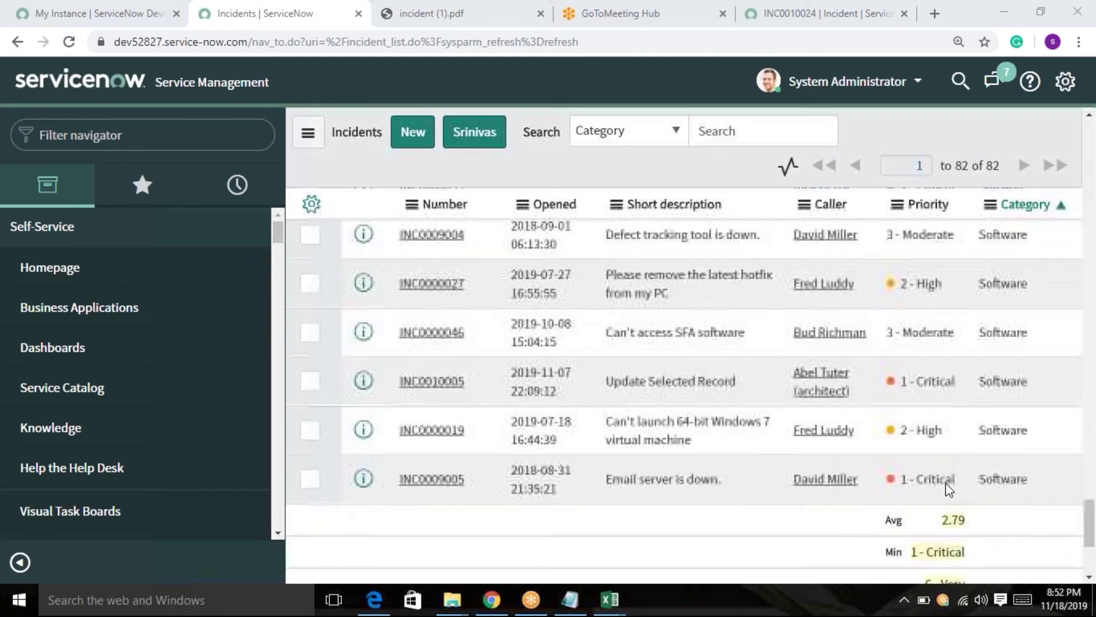
pyautogui.scroll(-2, 946, 481)
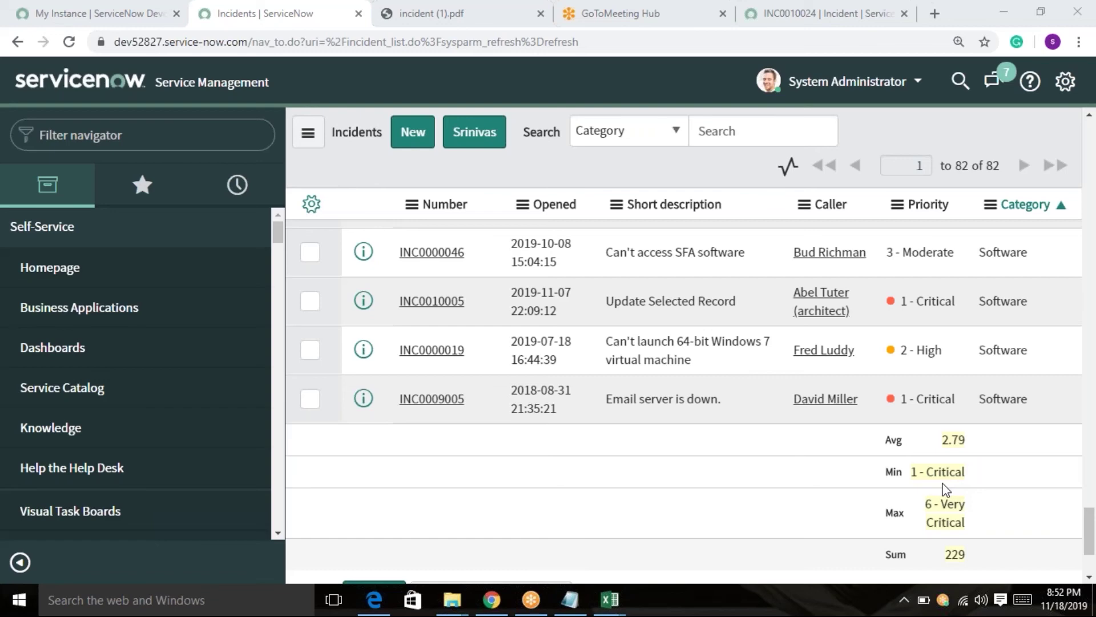
# Step: Reopen the List Calculations settings of the Priority column
pyautogui.scroll(8, 941, 482)
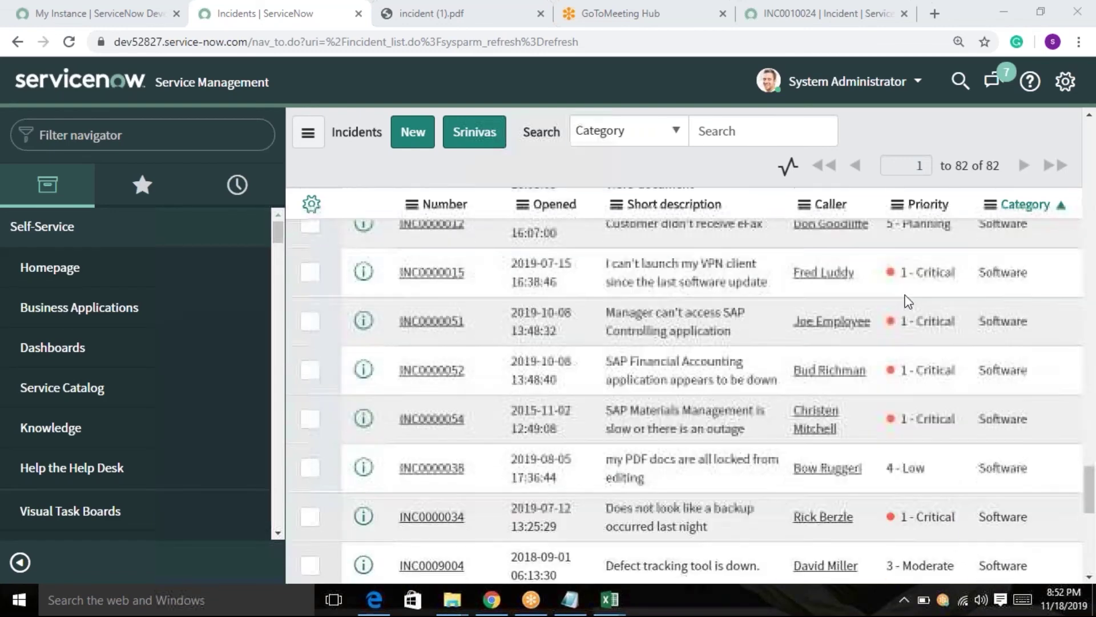
pyautogui.click(900, 208)
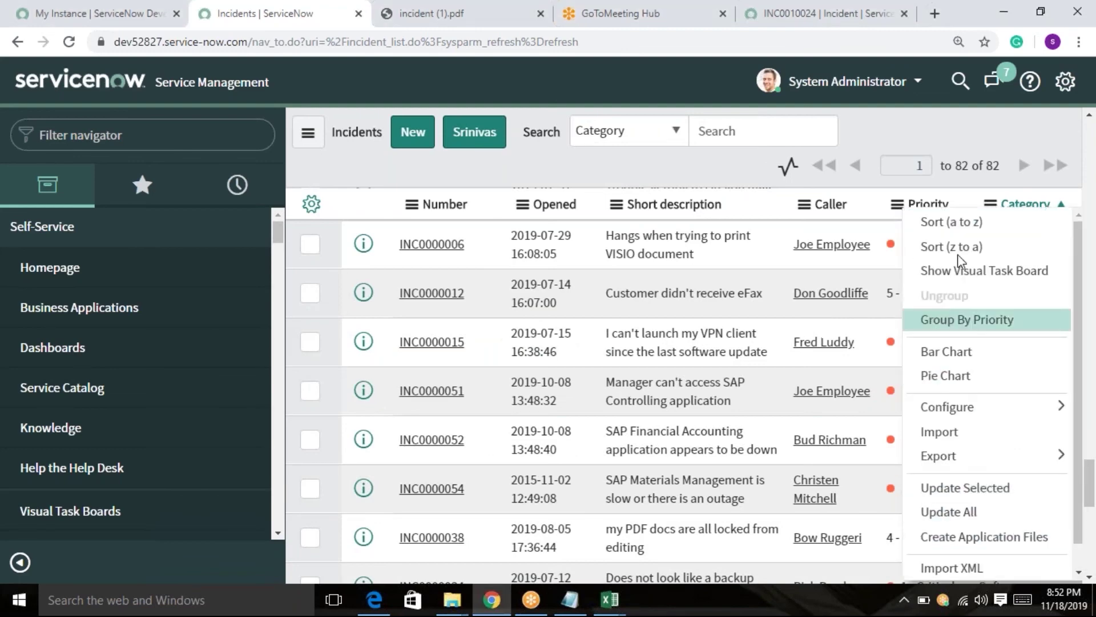
pyautogui.click(915, 139)
pyautogui.click(900, 210)
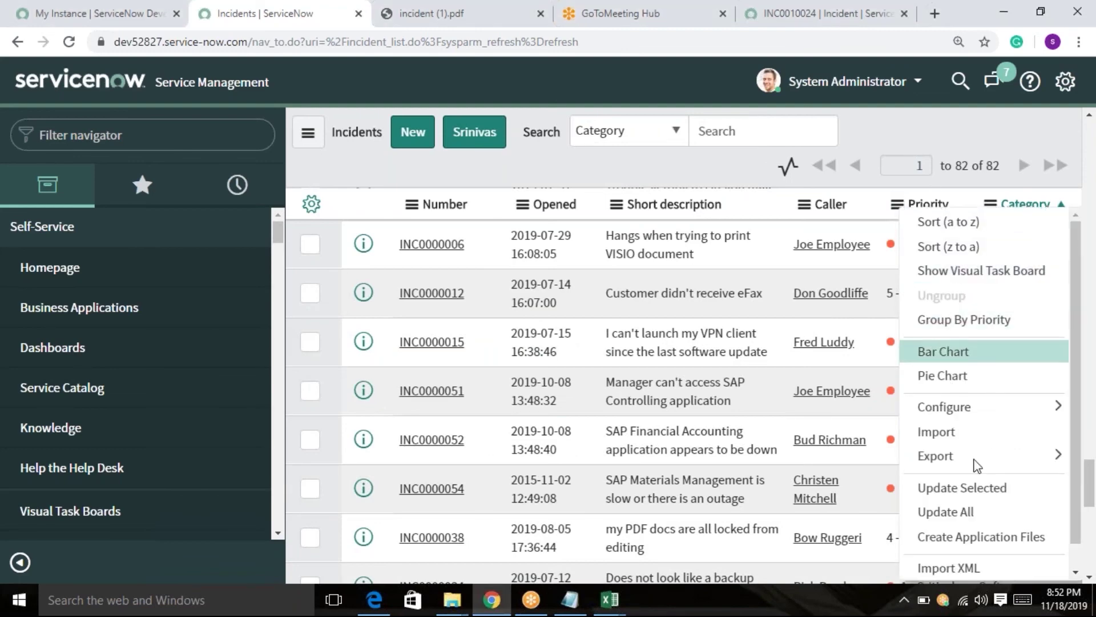
pyautogui.moveTo(941, 413)
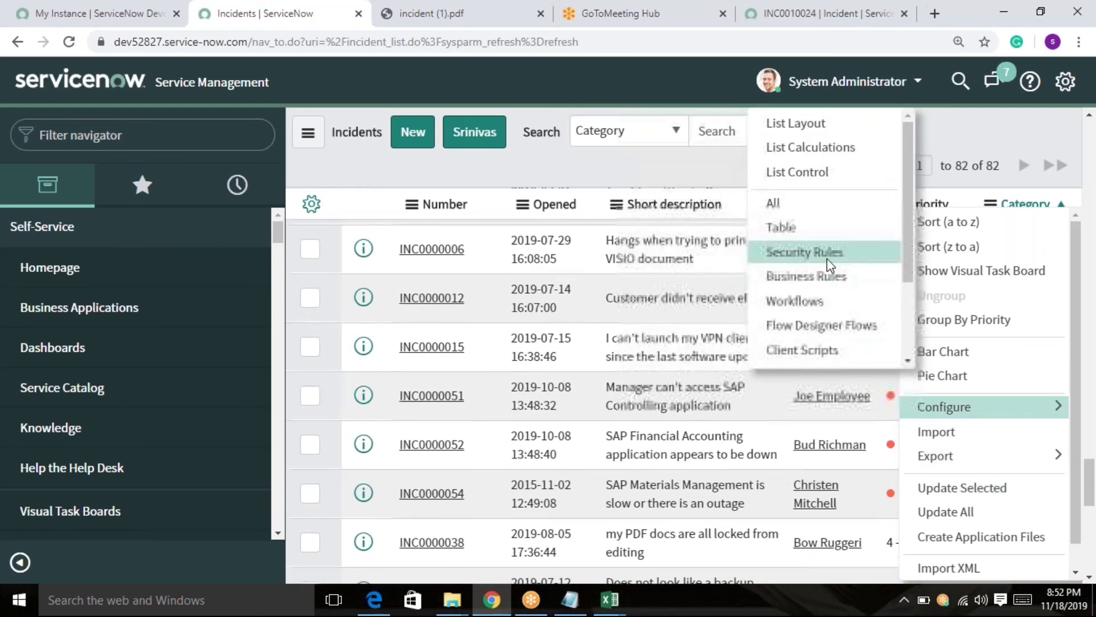
pyautogui.scroll(5, 827, 258)
pyautogui.click(898, 203)
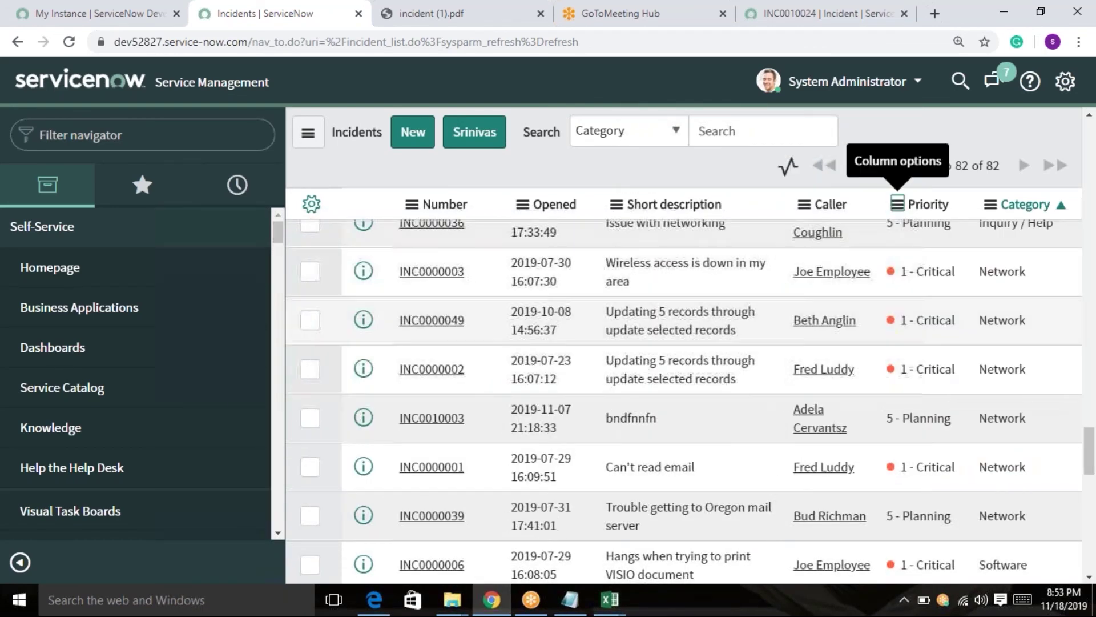
pyautogui.click(898, 206)
pyautogui.moveTo(948, 412)
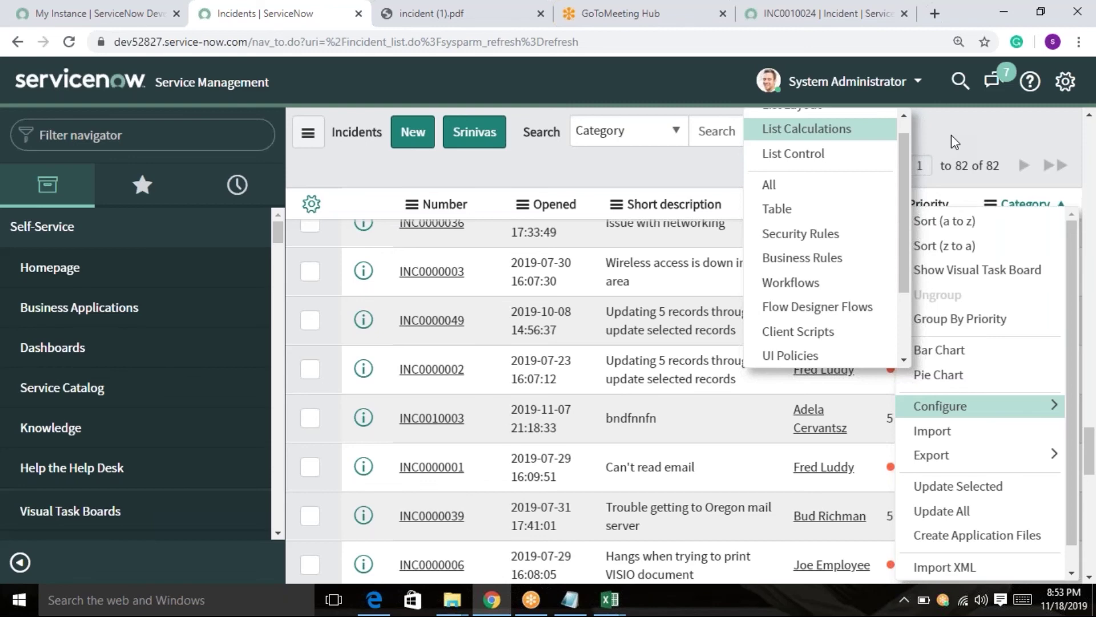
pyautogui.click(824, 130)
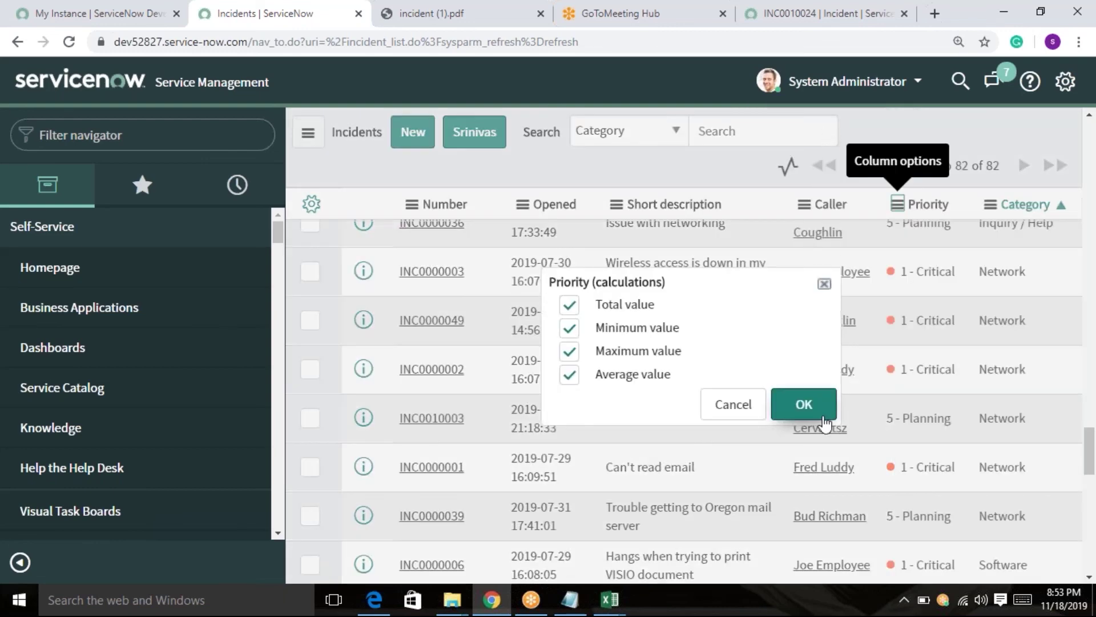
# Step: Disable the Total, Minimum, Maximum and Average value calculations for the Priority column and apply the change
pyautogui.click(569, 305)
pyautogui.click(570, 329)
pyautogui.click(569, 352)
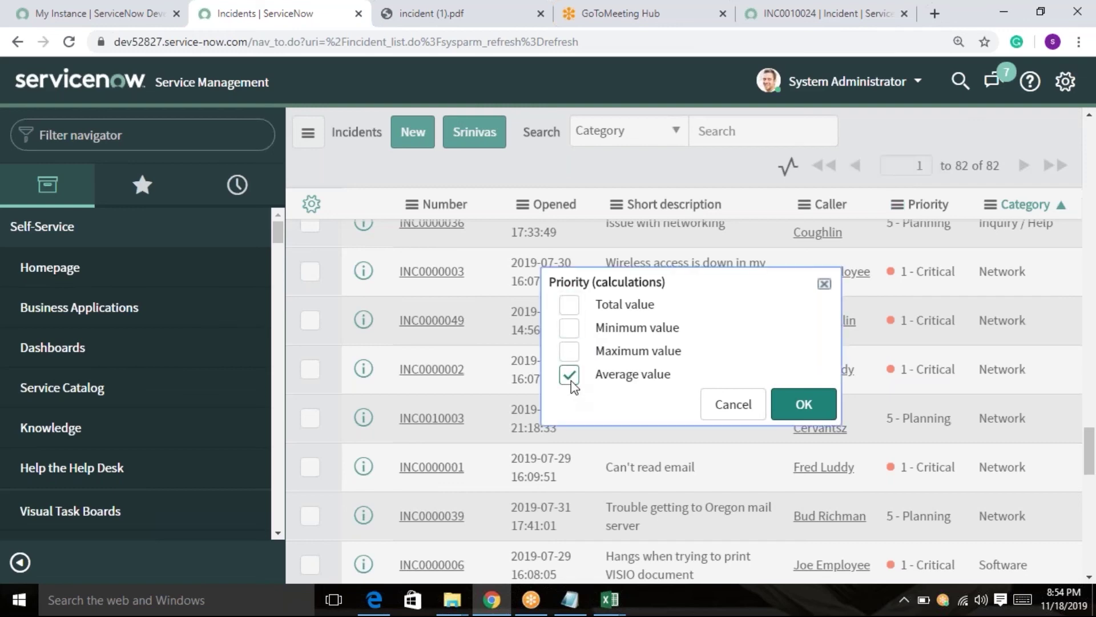
pyautogui.click(570, 376)
pyautogui.click(797, 411)
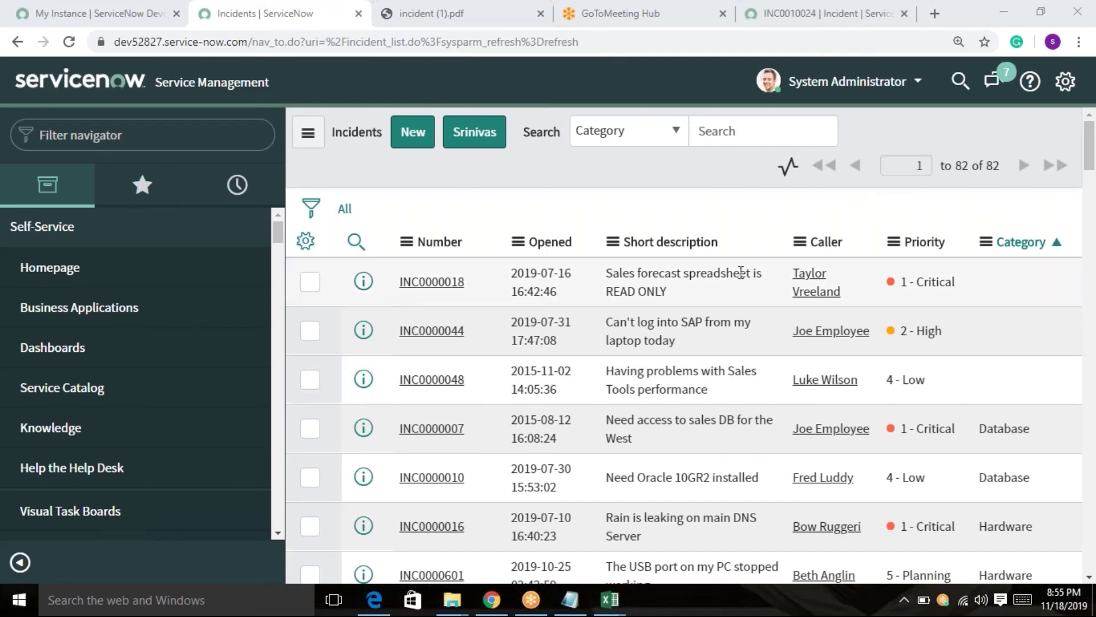
# Step: Review the Configure options offered for the Category column, including List Layout, List Calculations and List Control
pyautogui.scroll(-10, 920, 395)
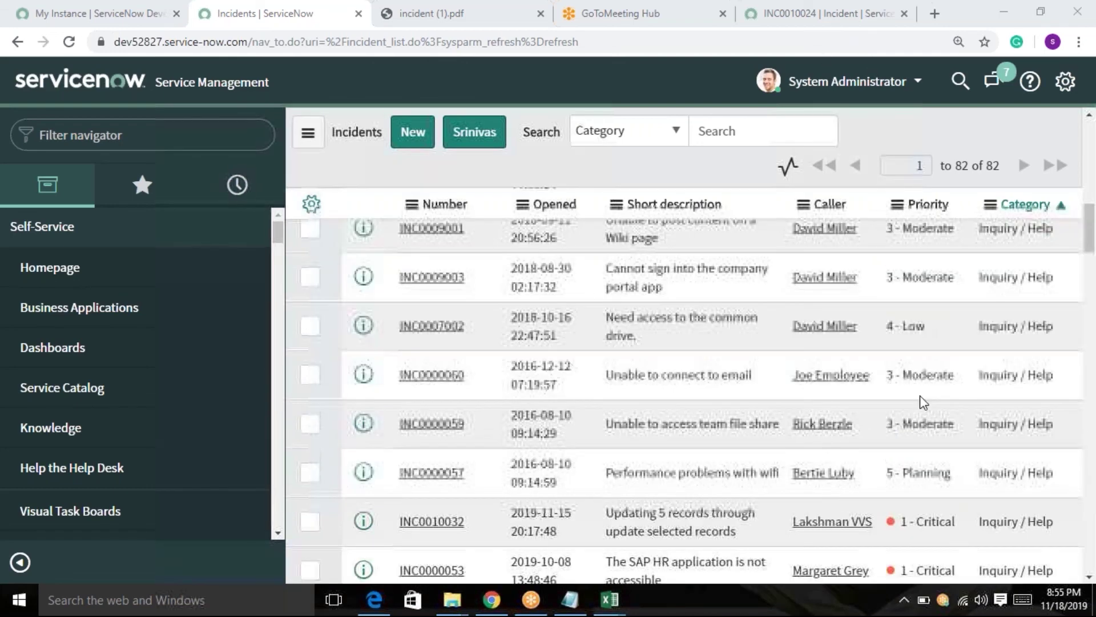
pyautogui.scroll(-15, 942, 516)
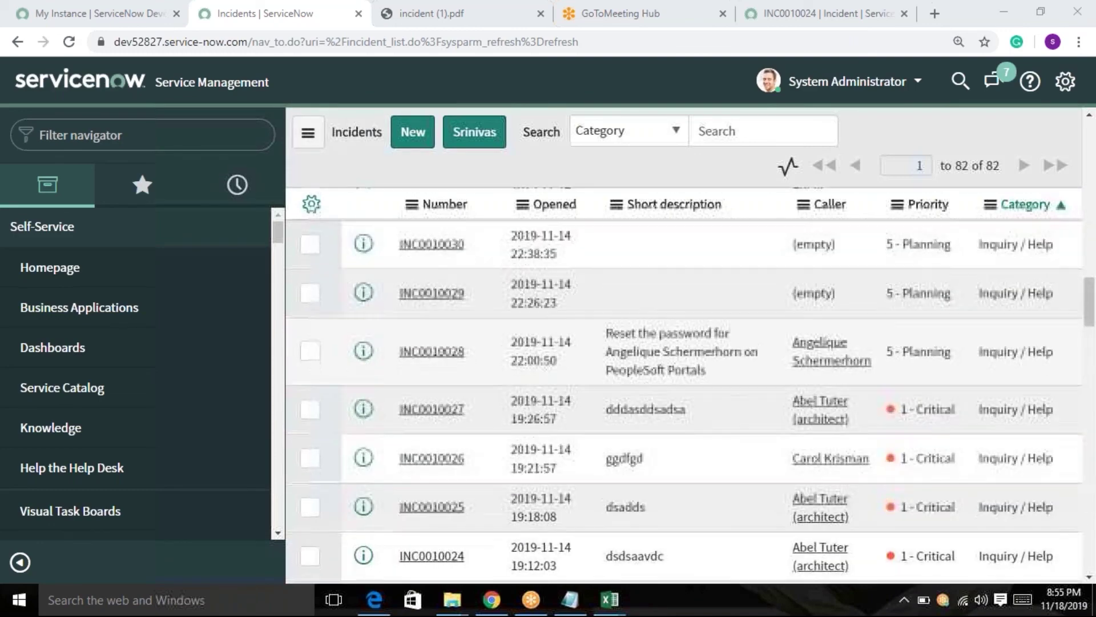
pyautogui.scroll(-10, 904, 549)
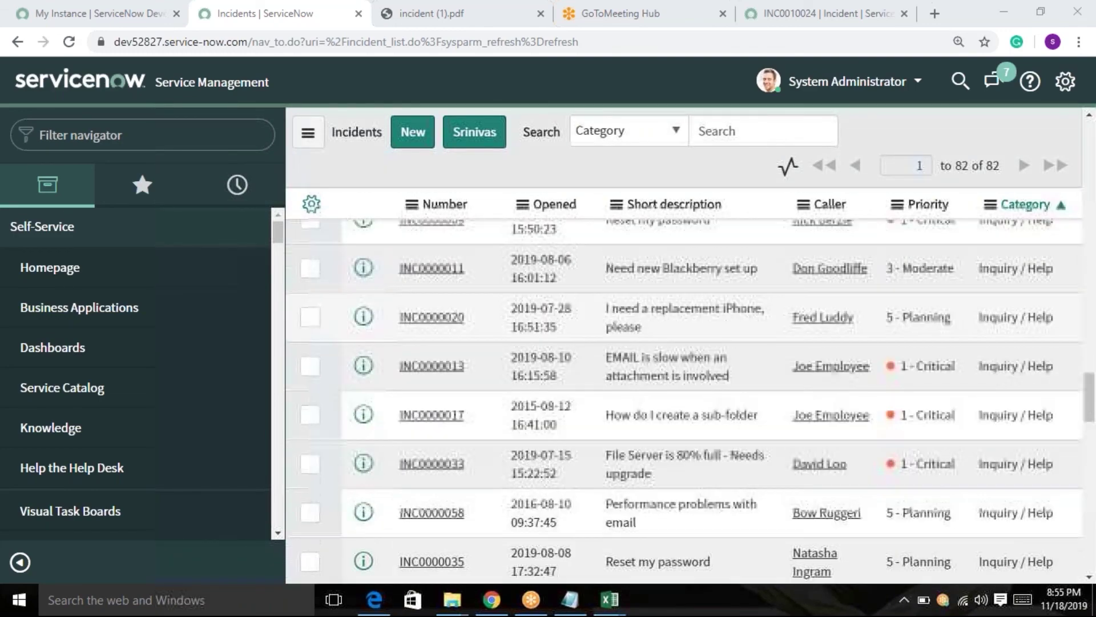
pyautogui.scroll(10, 945, 523)
pyautogui.scroll(15, 945, 523)
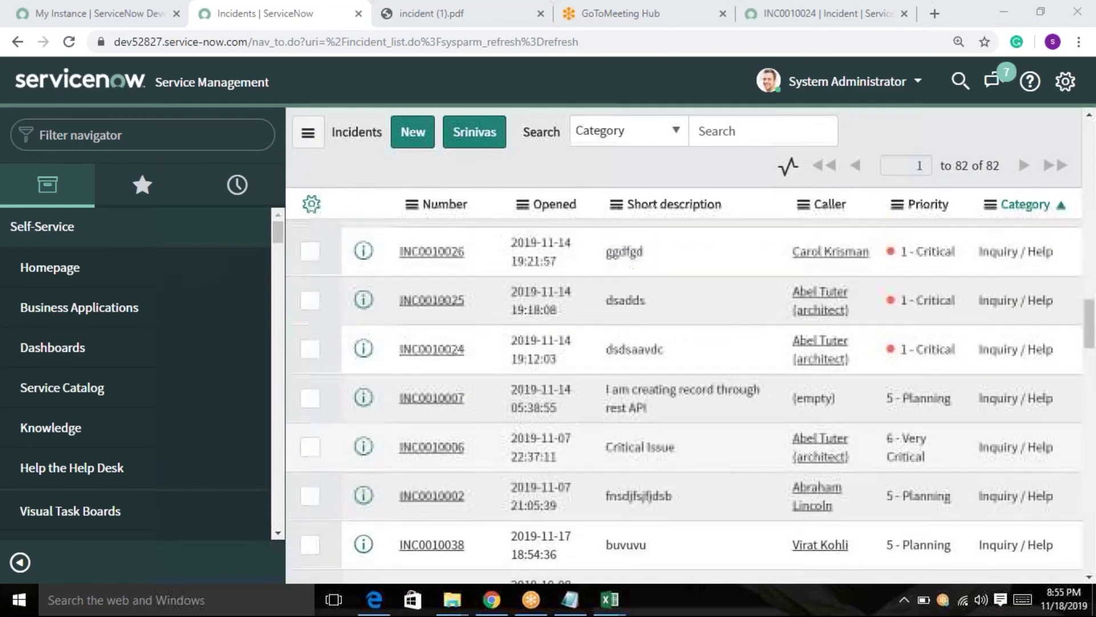
pyautogui.click(991, 206)
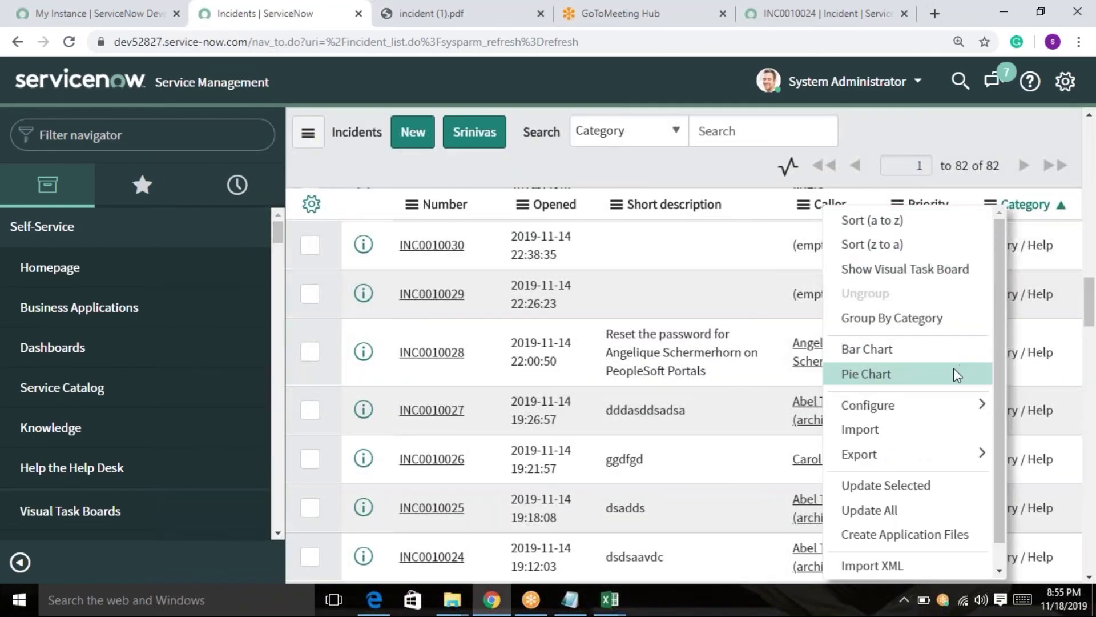
pyautogui.moveTo(890, 407)
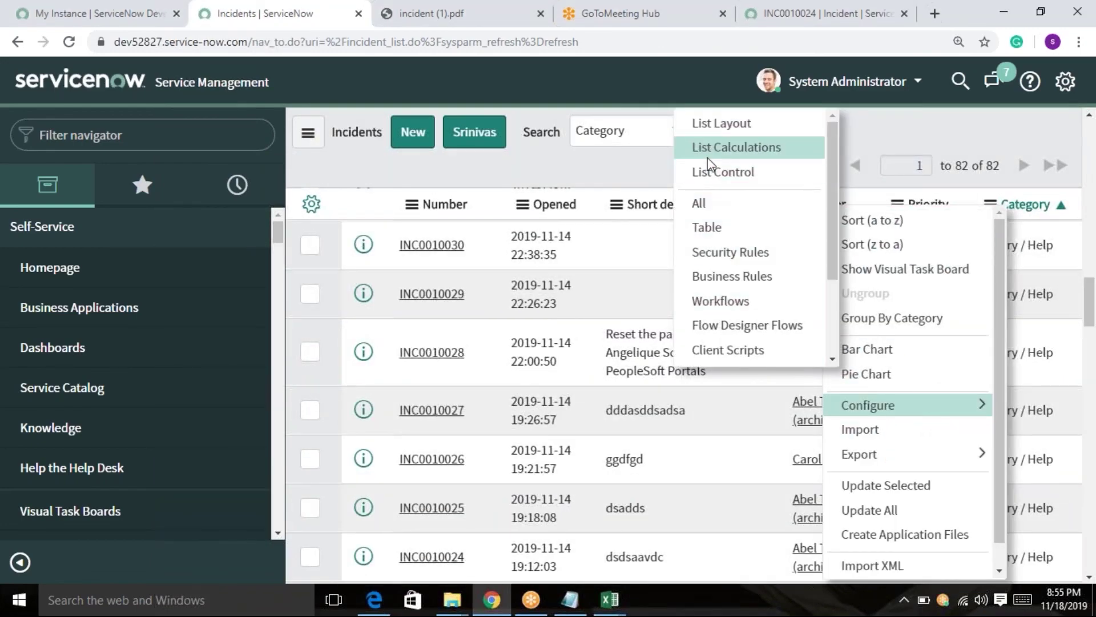
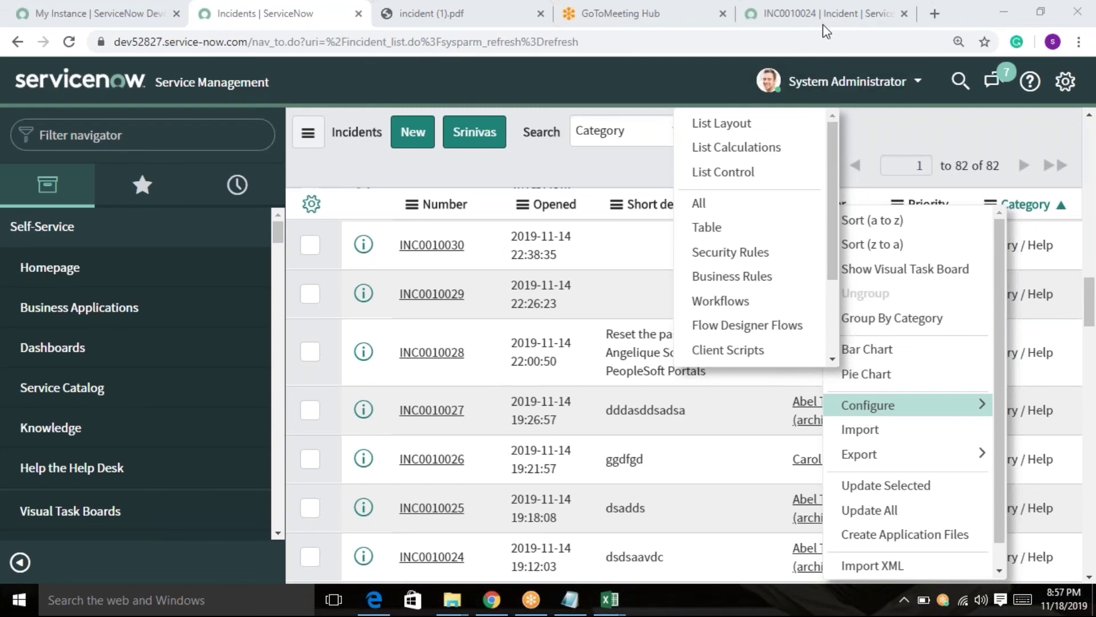
pyautogui.click(649, 87)
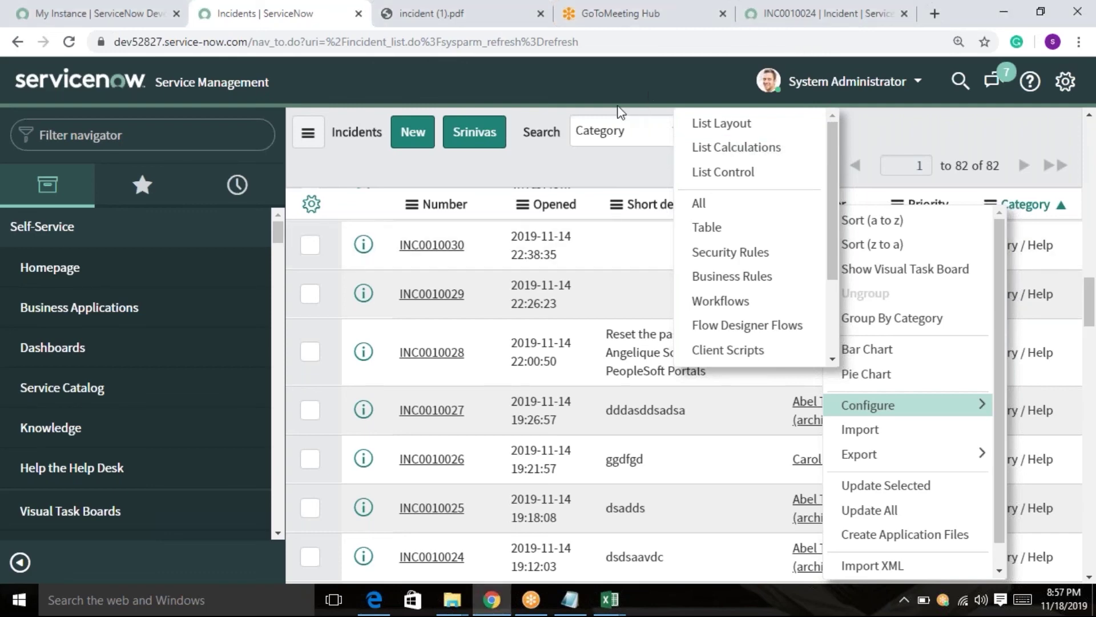
pyautogui.click(920, 136)
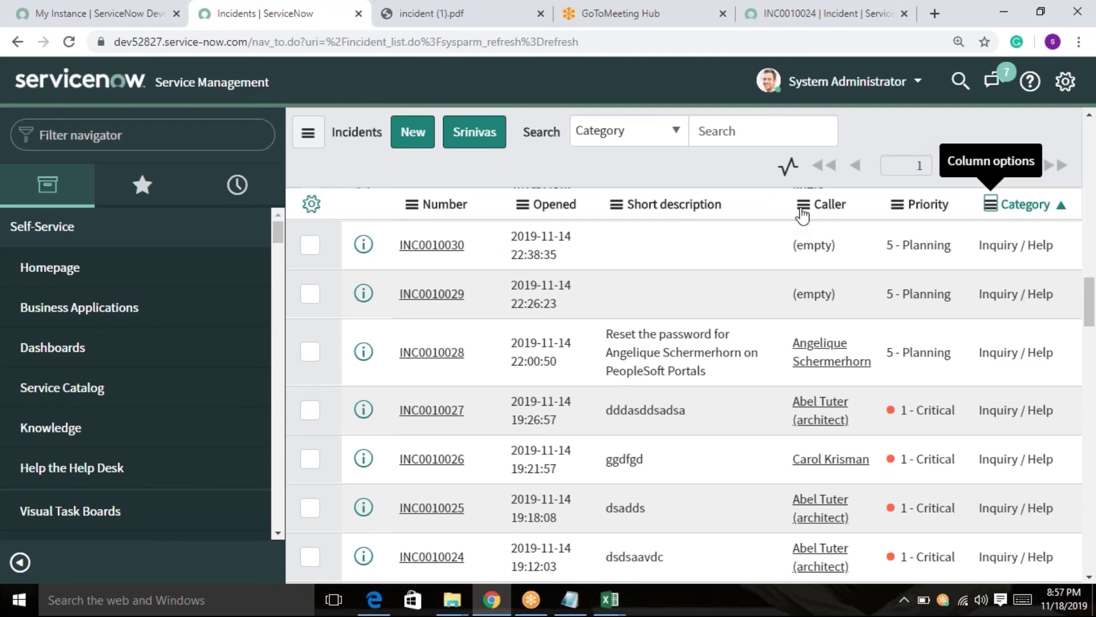
# Step: Review the Configure options of the Caller column, including List Control, and close them without choosing any
pyautogui.click(803, 208)
pyautogui.moveTo(842, 406)
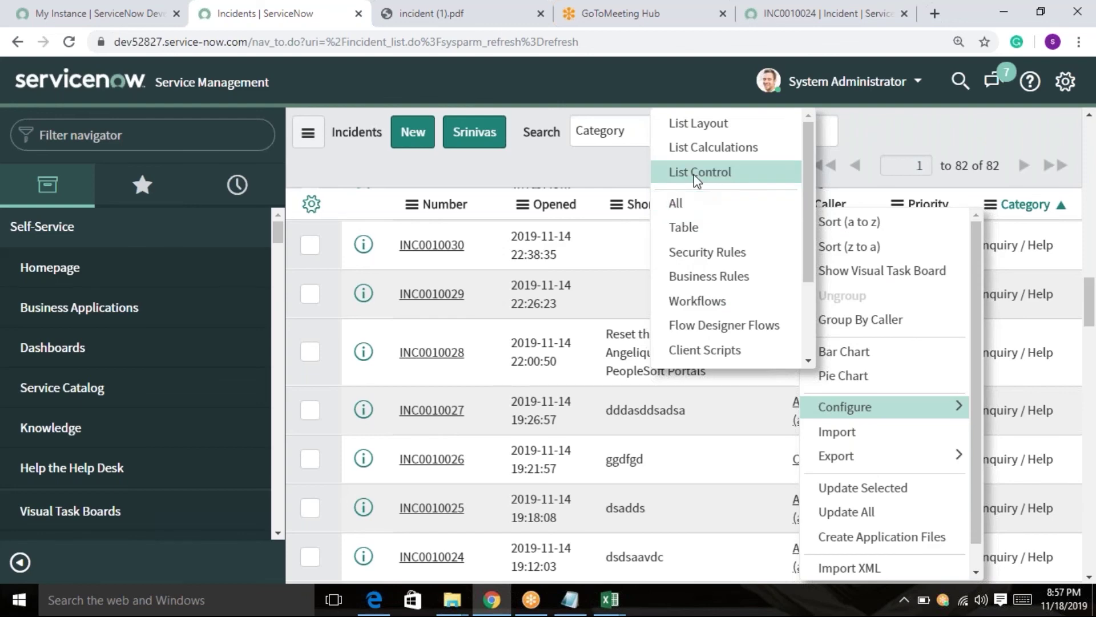
pyautogui.click(614, 178)
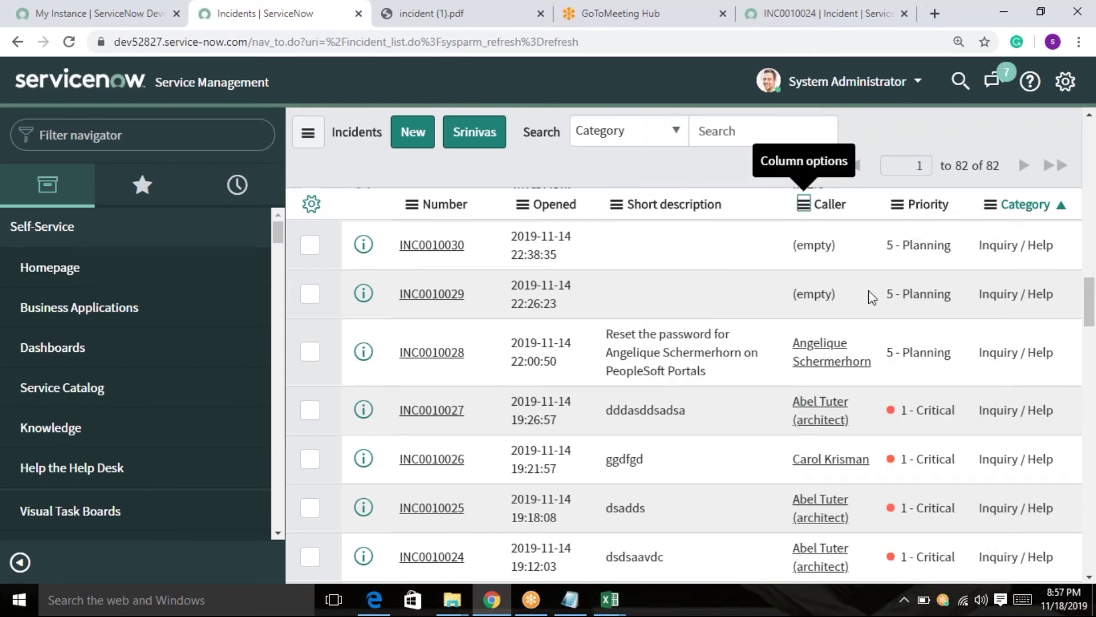